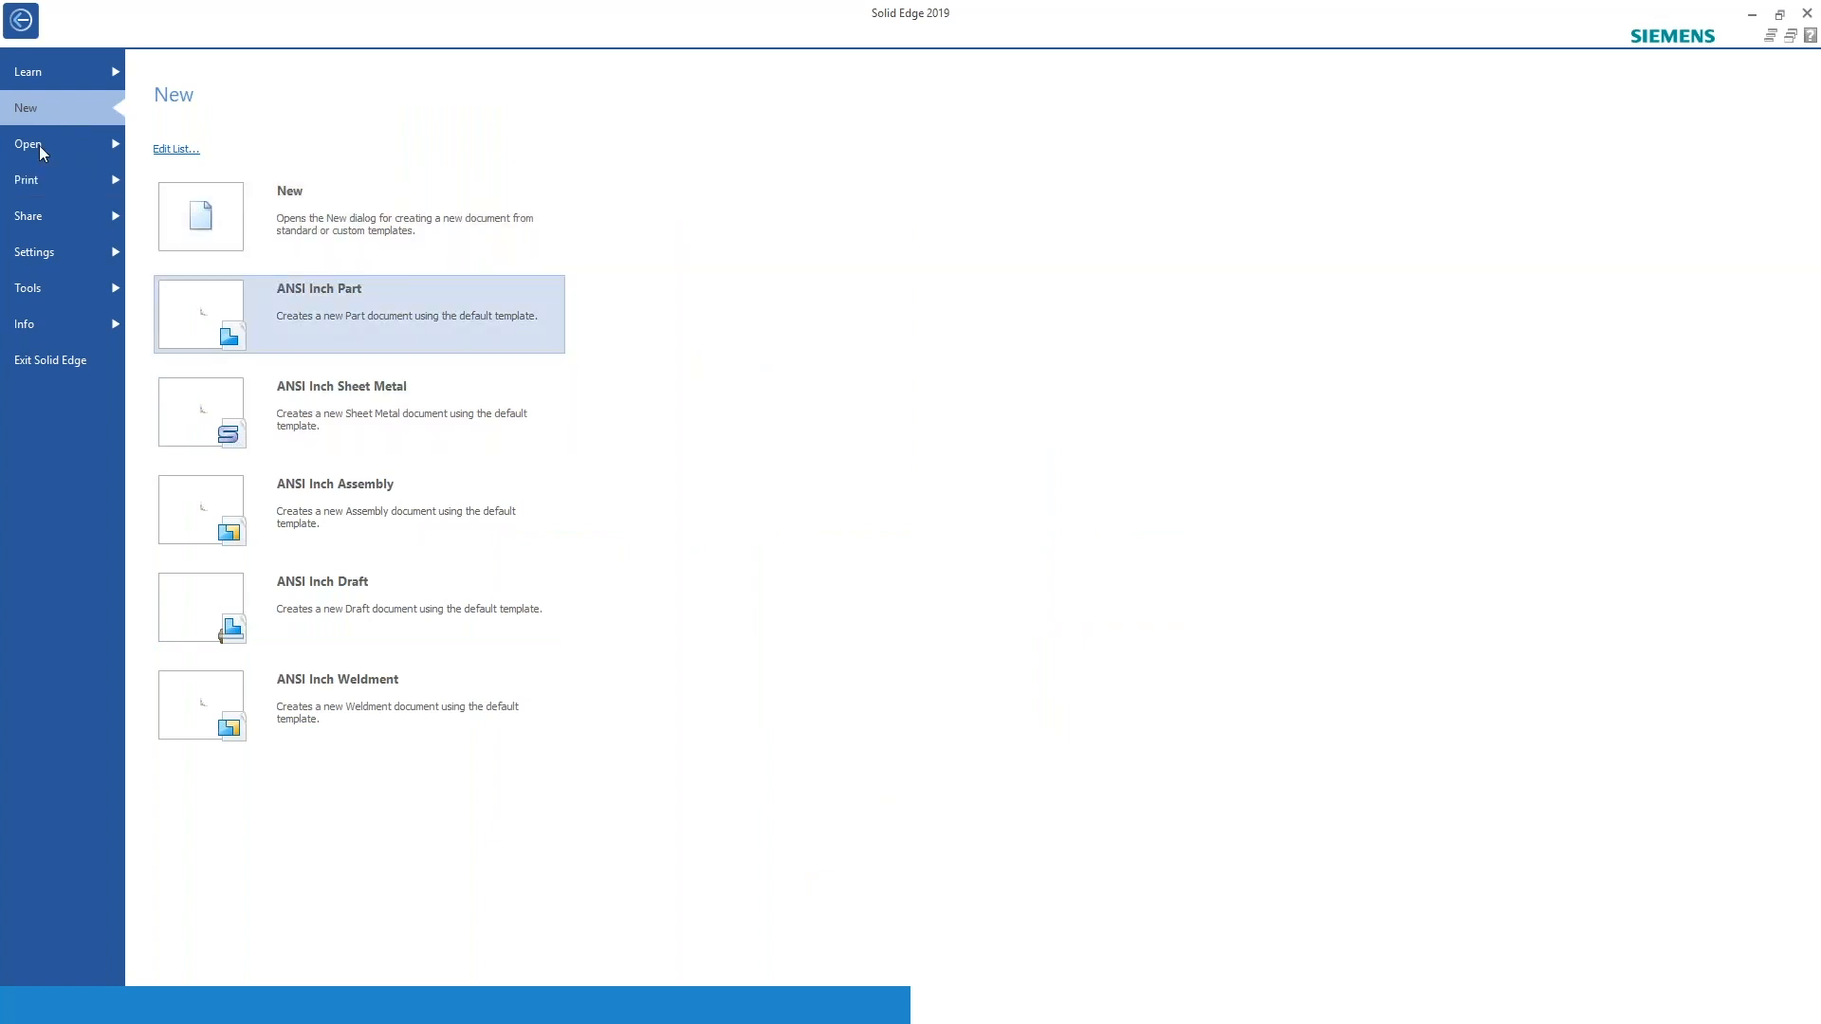
Create a new sheet metal document from the ANSI Metric sheet metal template
click(200, 216)
click(618, 389)
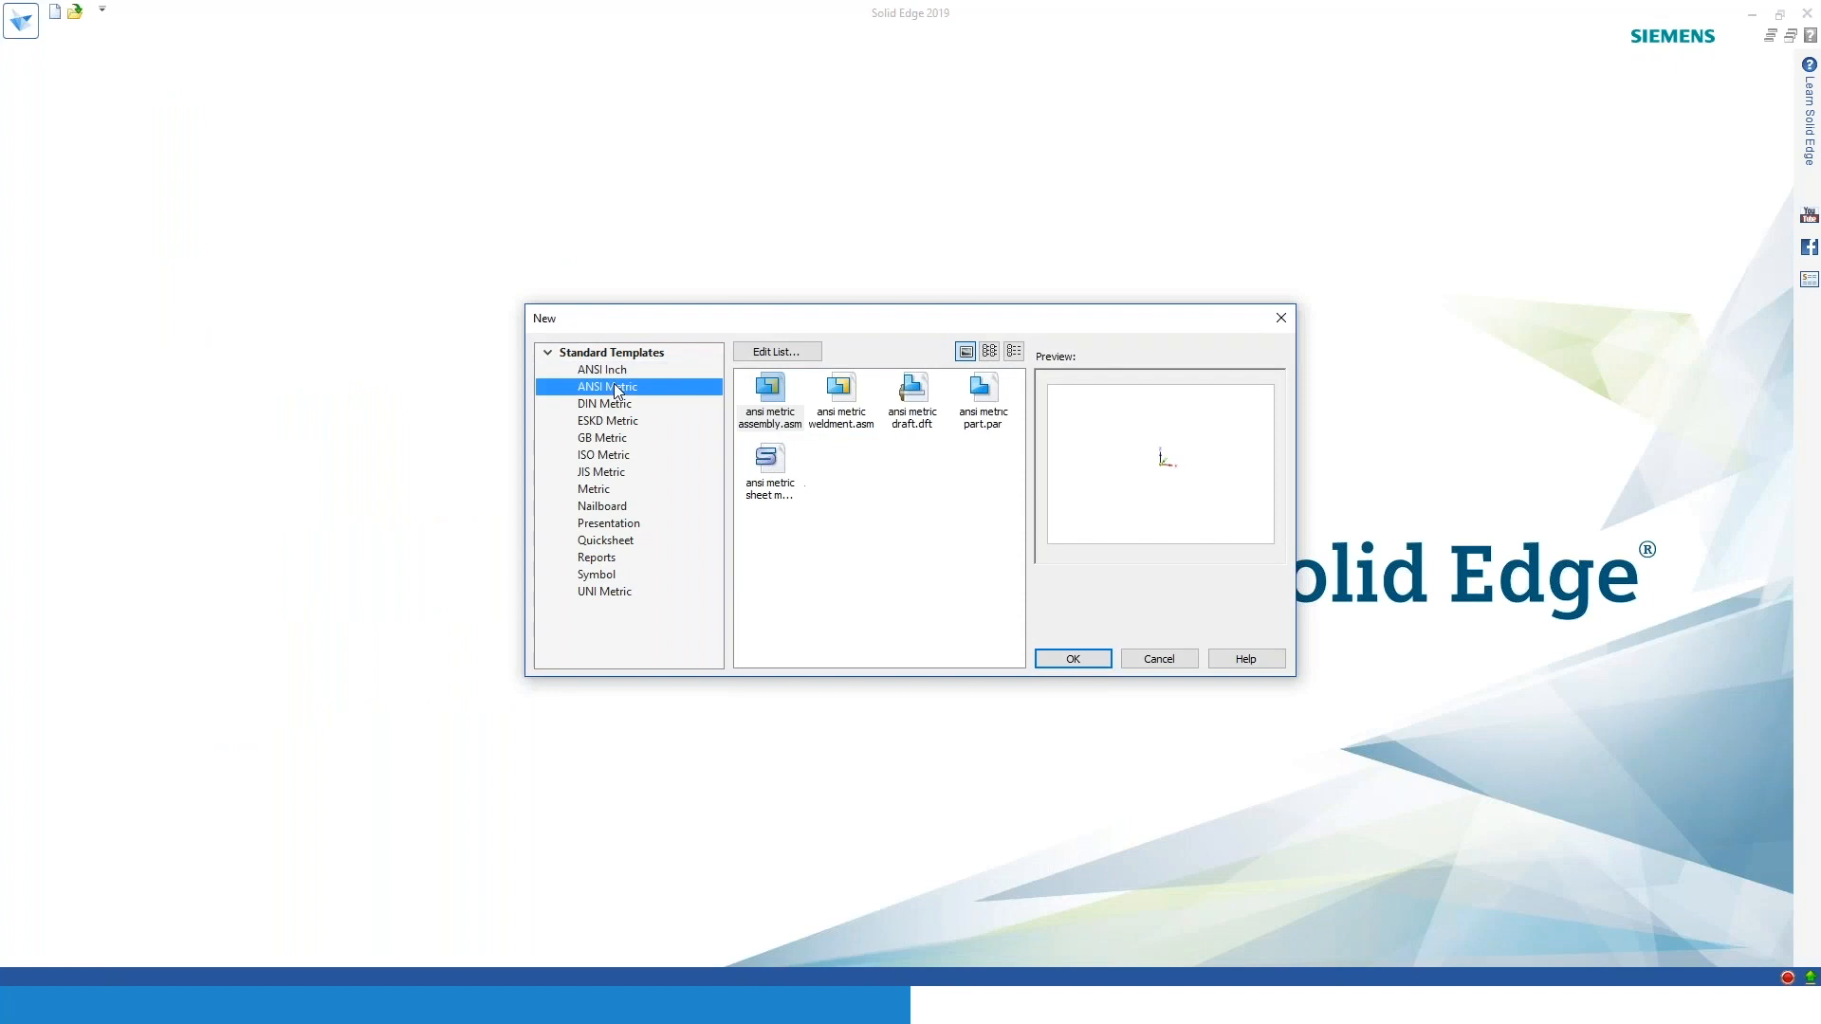
click(770, 467)
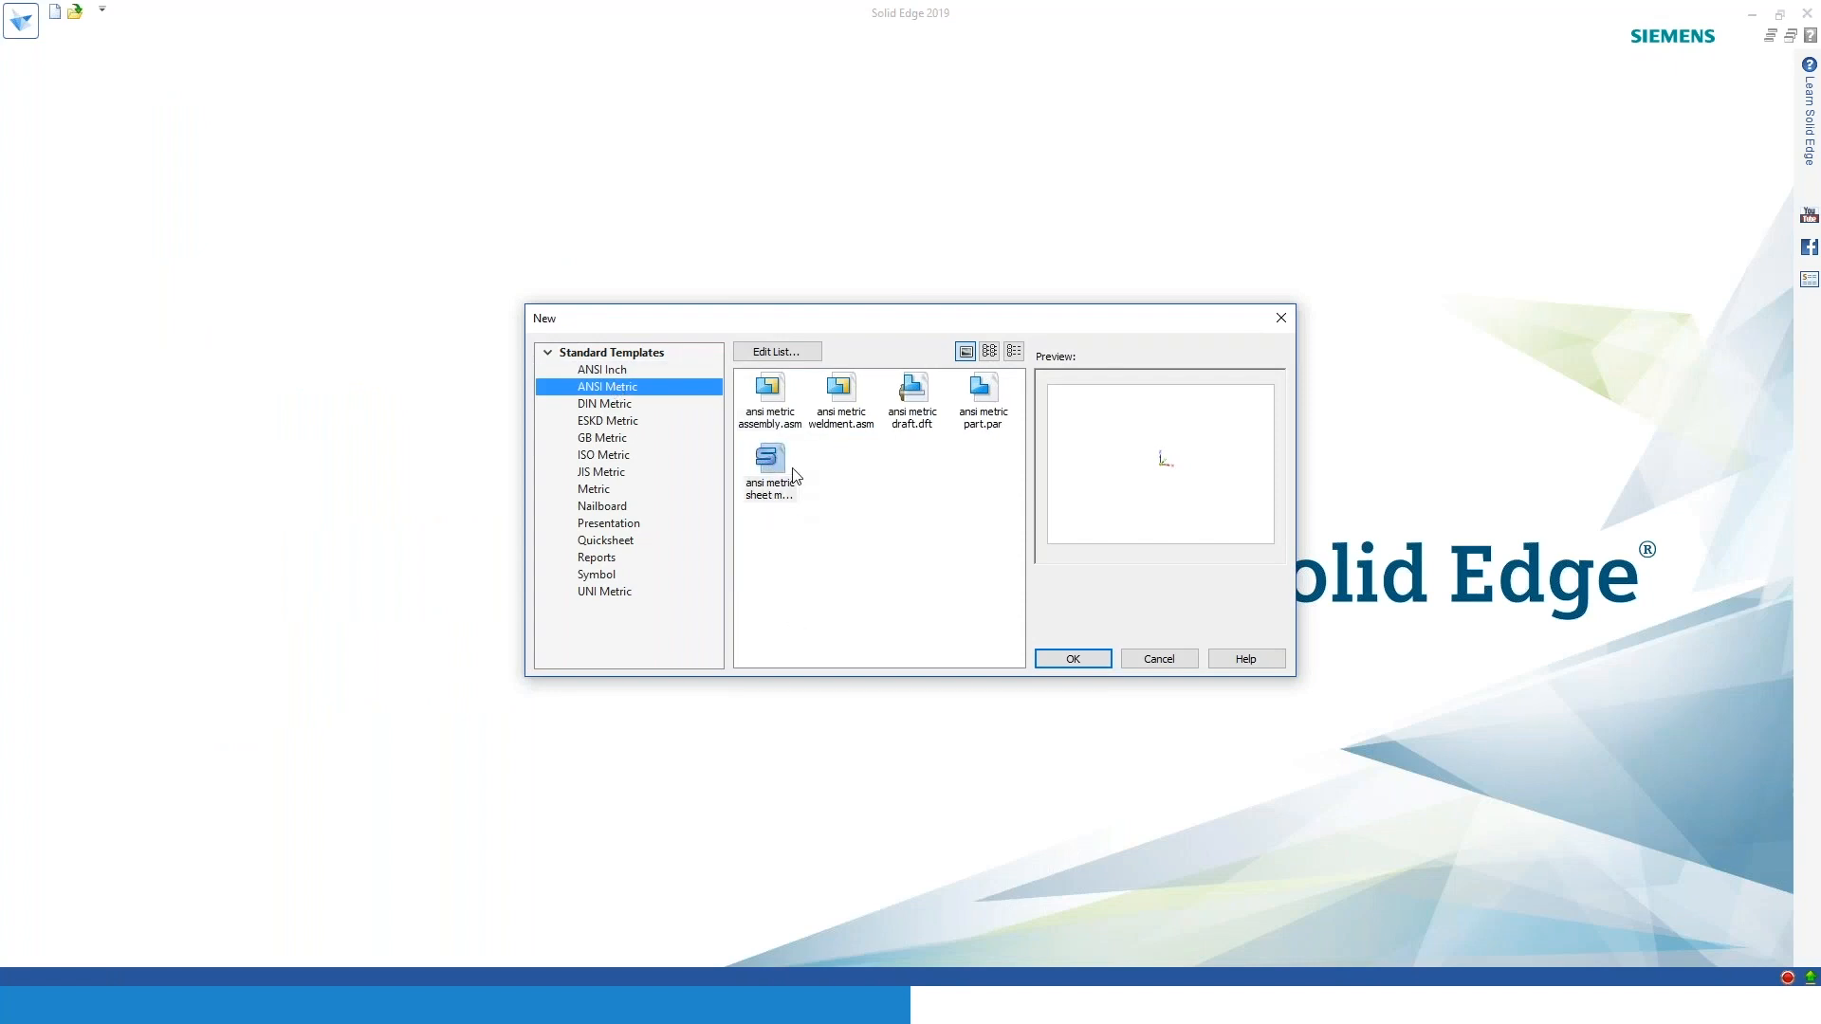
click(1071, 658)
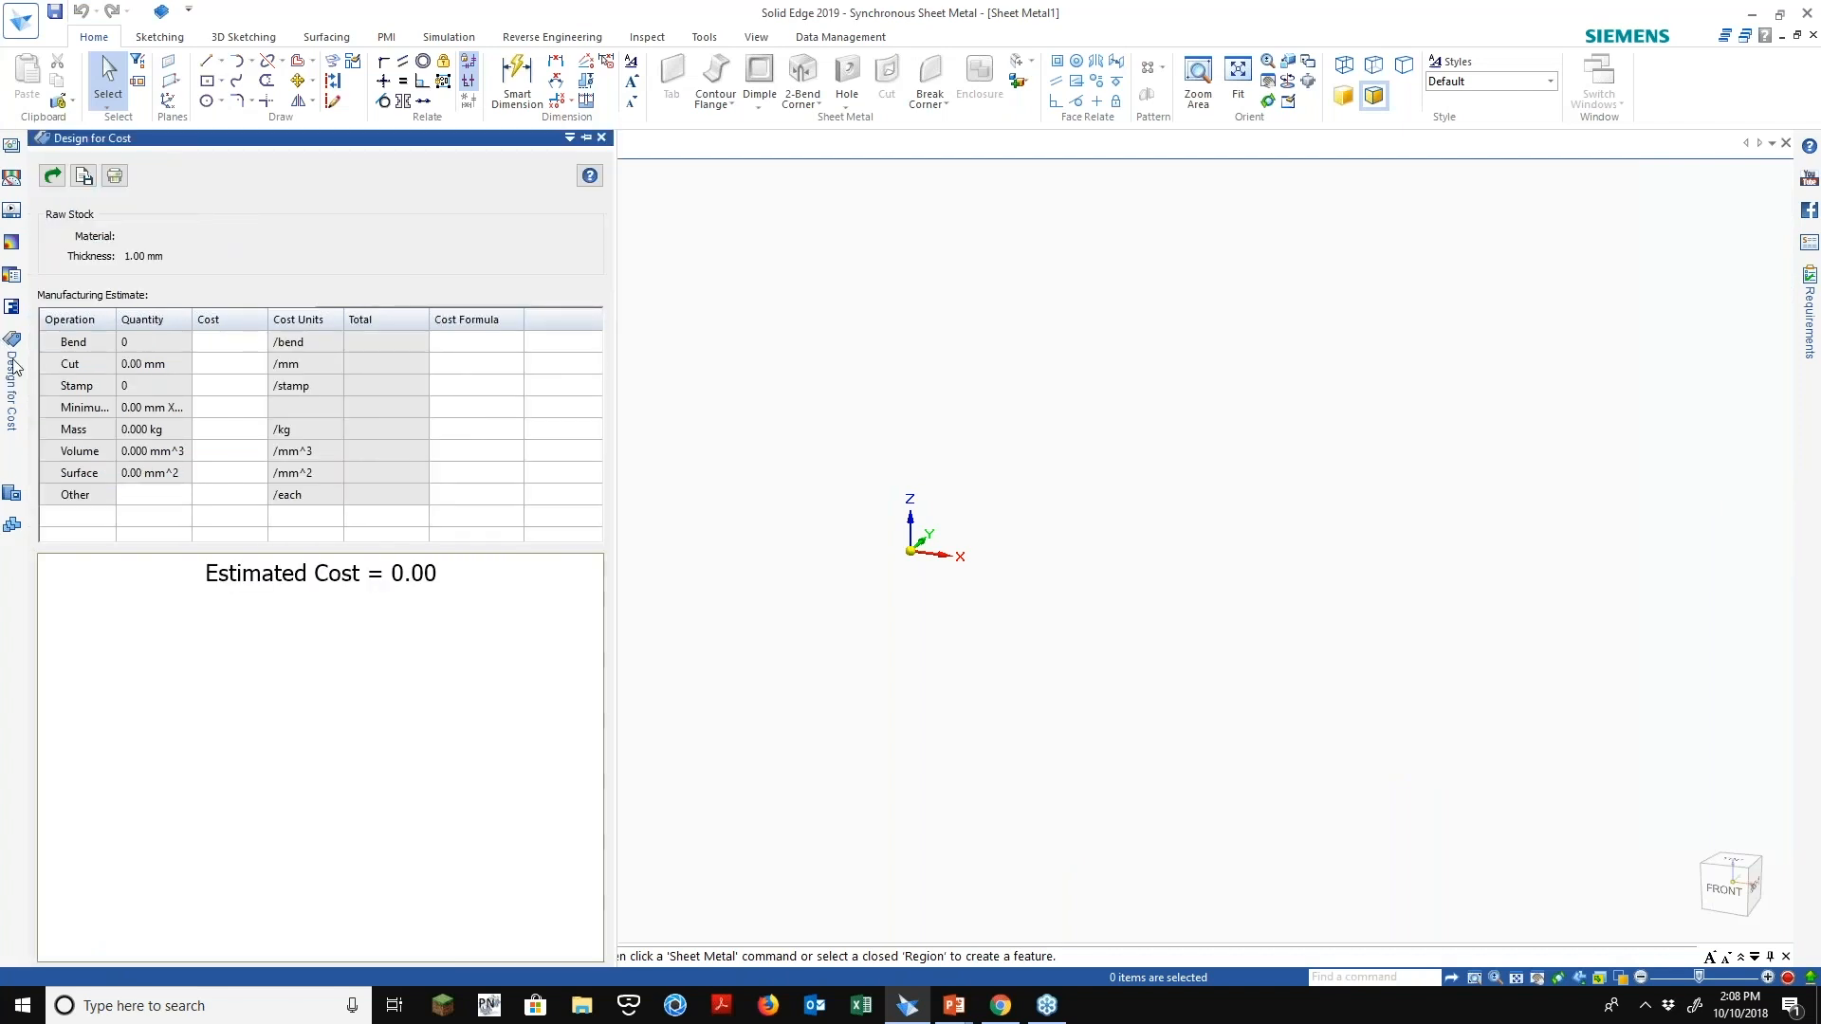
Show the Design for Cost pane and turn off its auto-hide so it stays docked
click(11, 307)
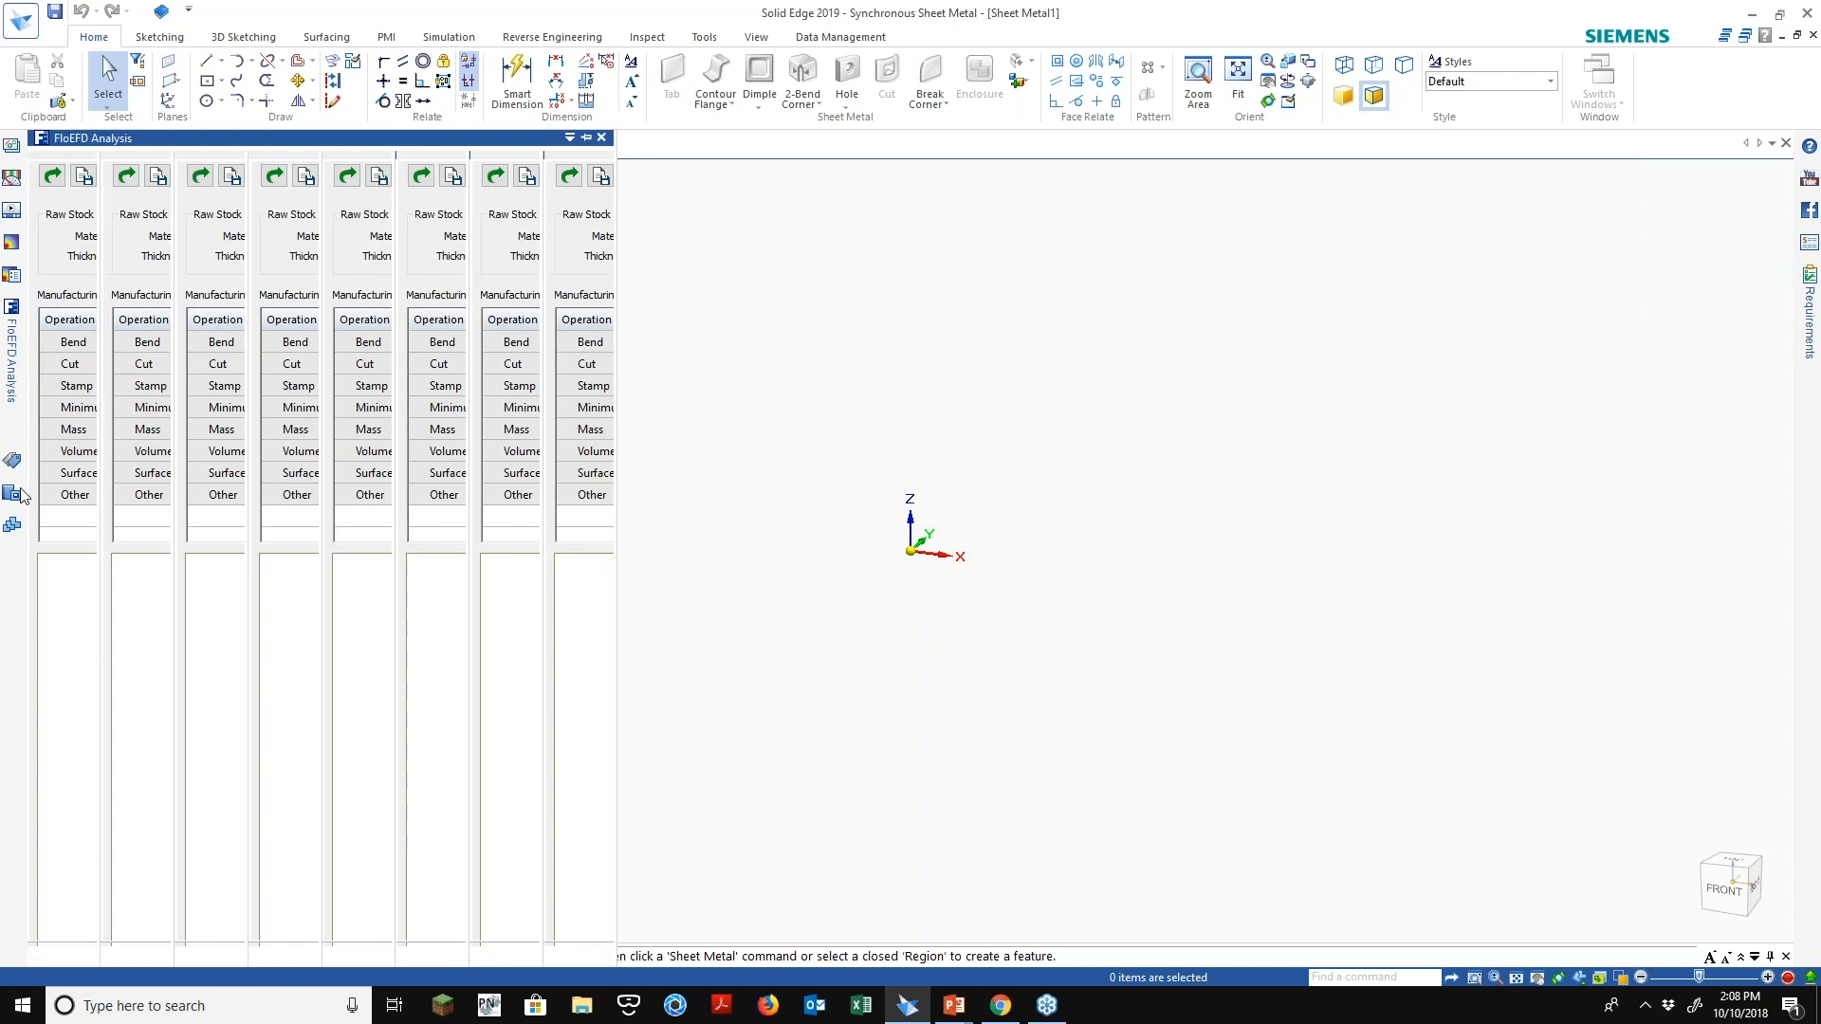
click(13, 176)
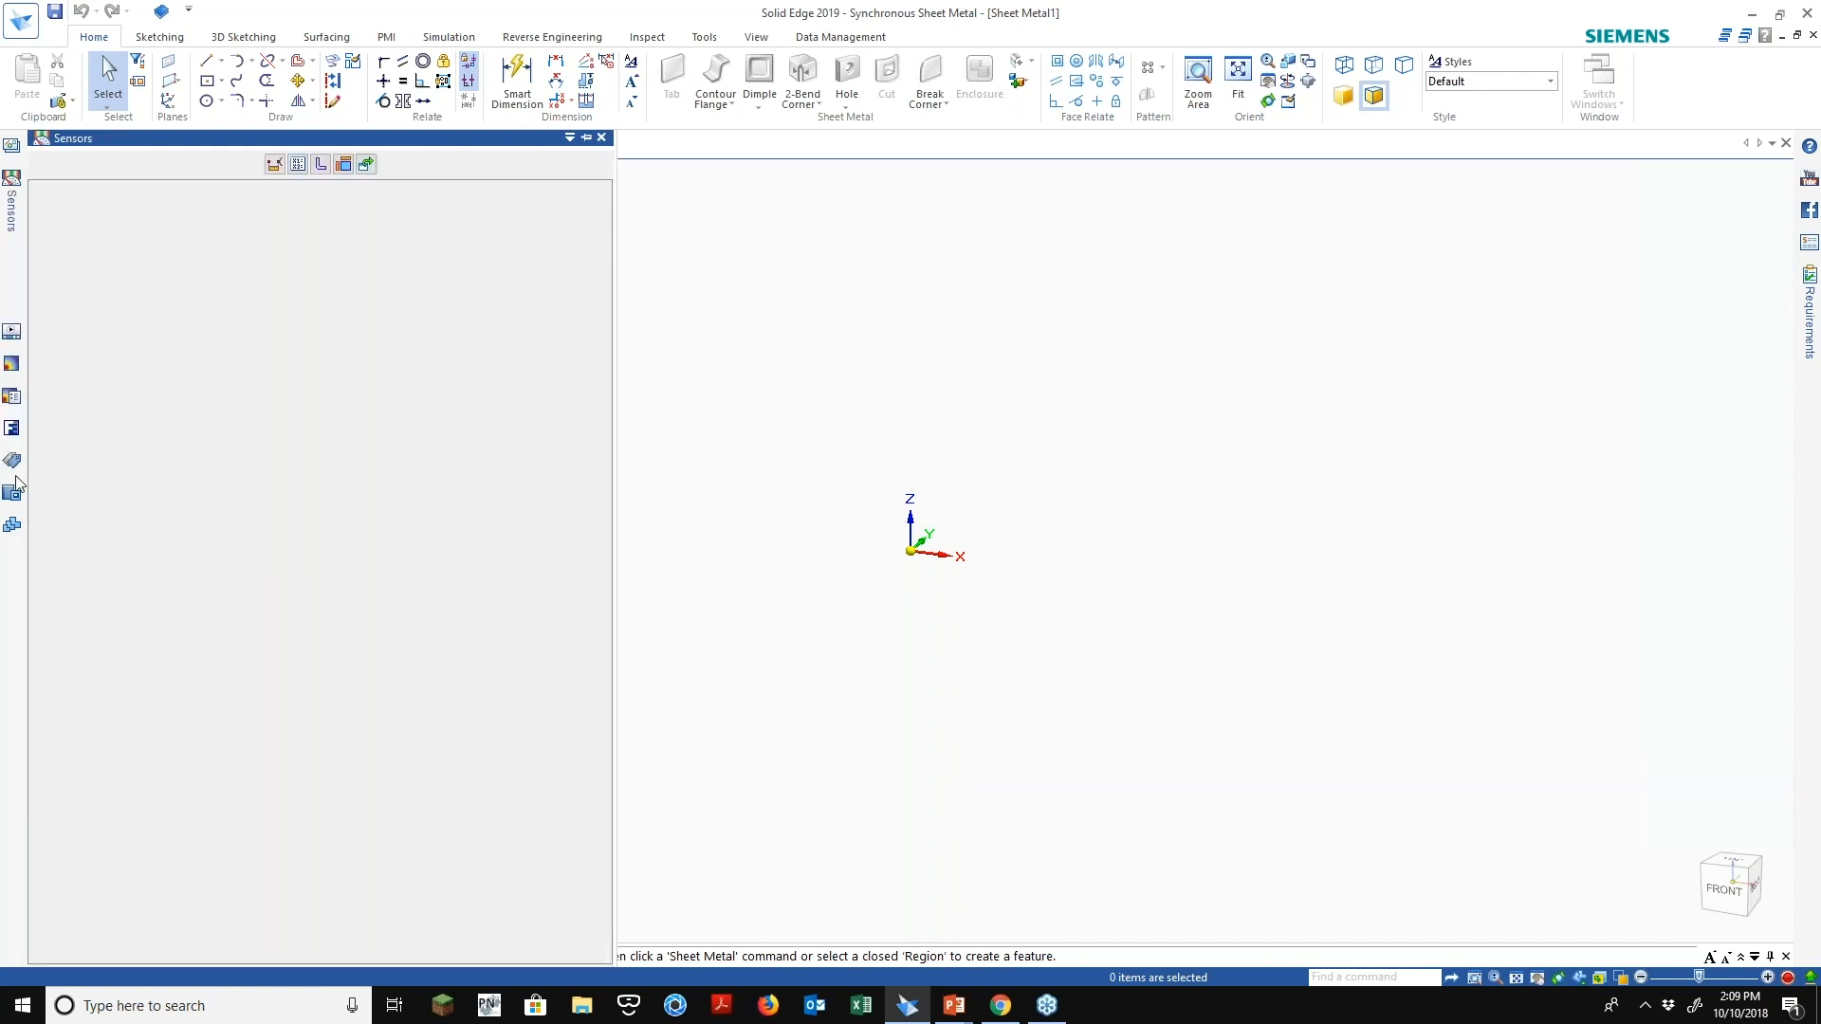
click(11, 460)
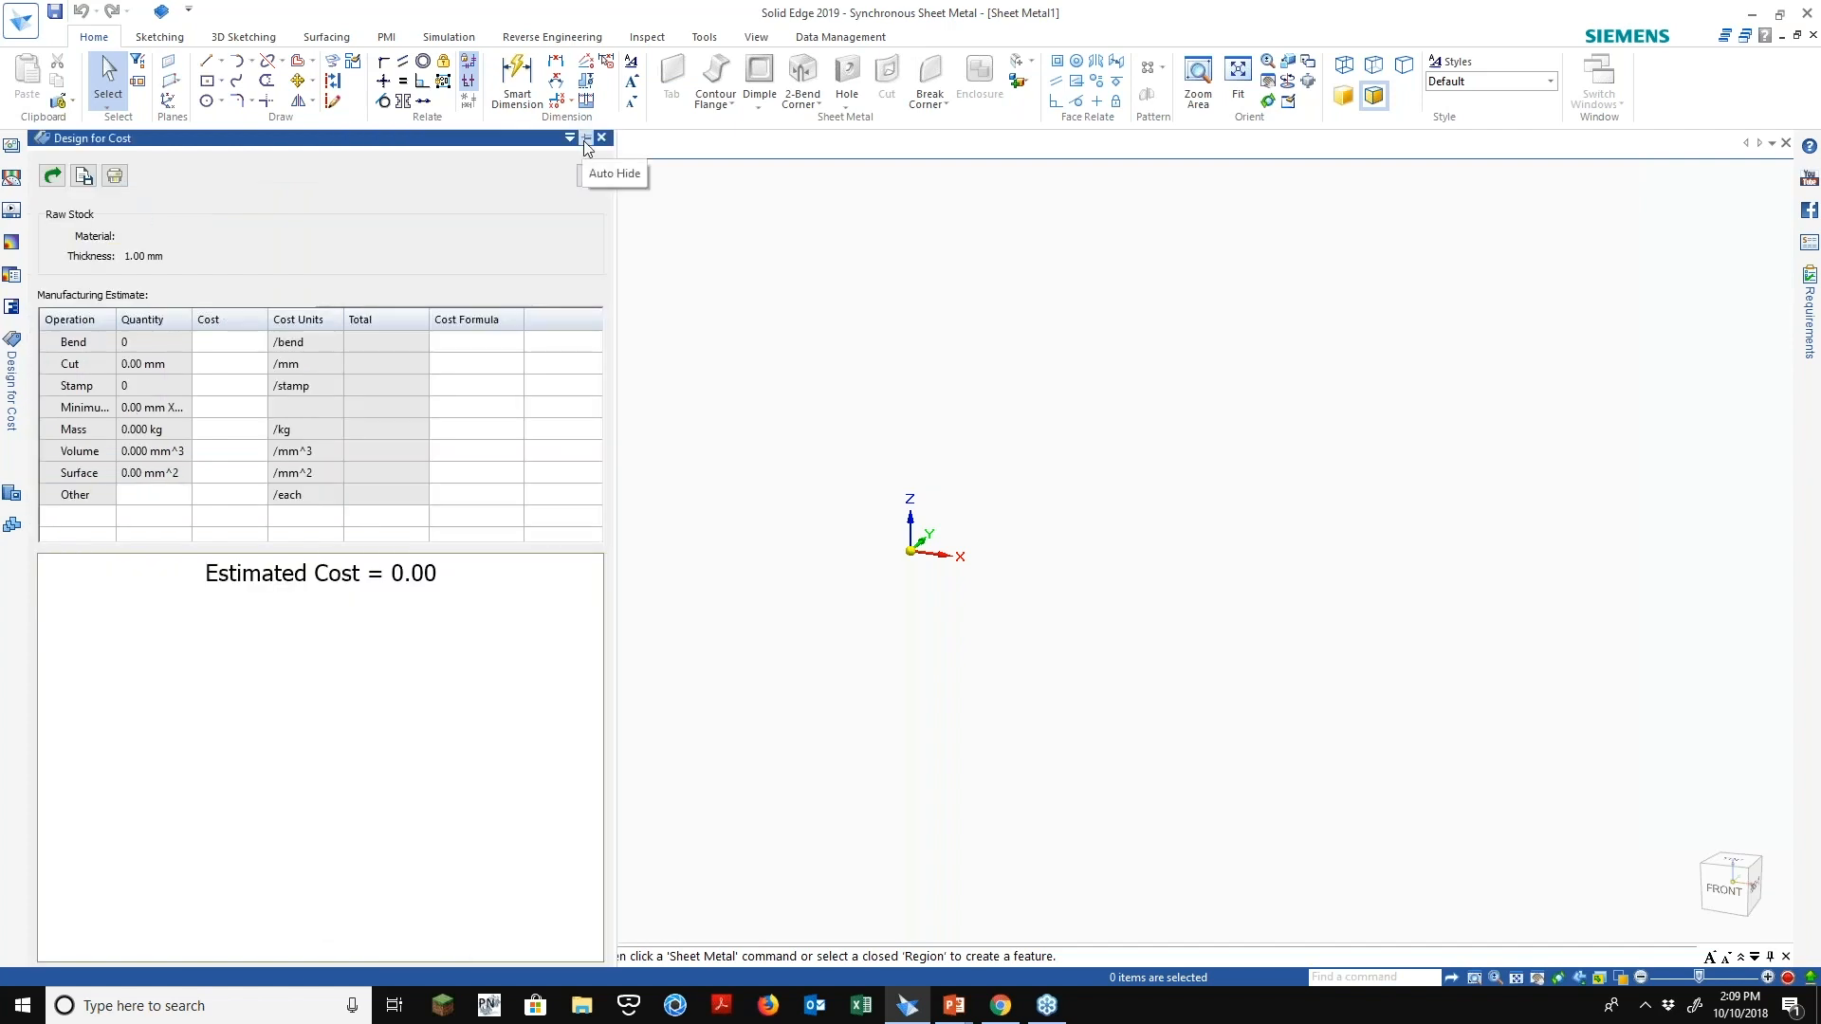
click(585, 140)
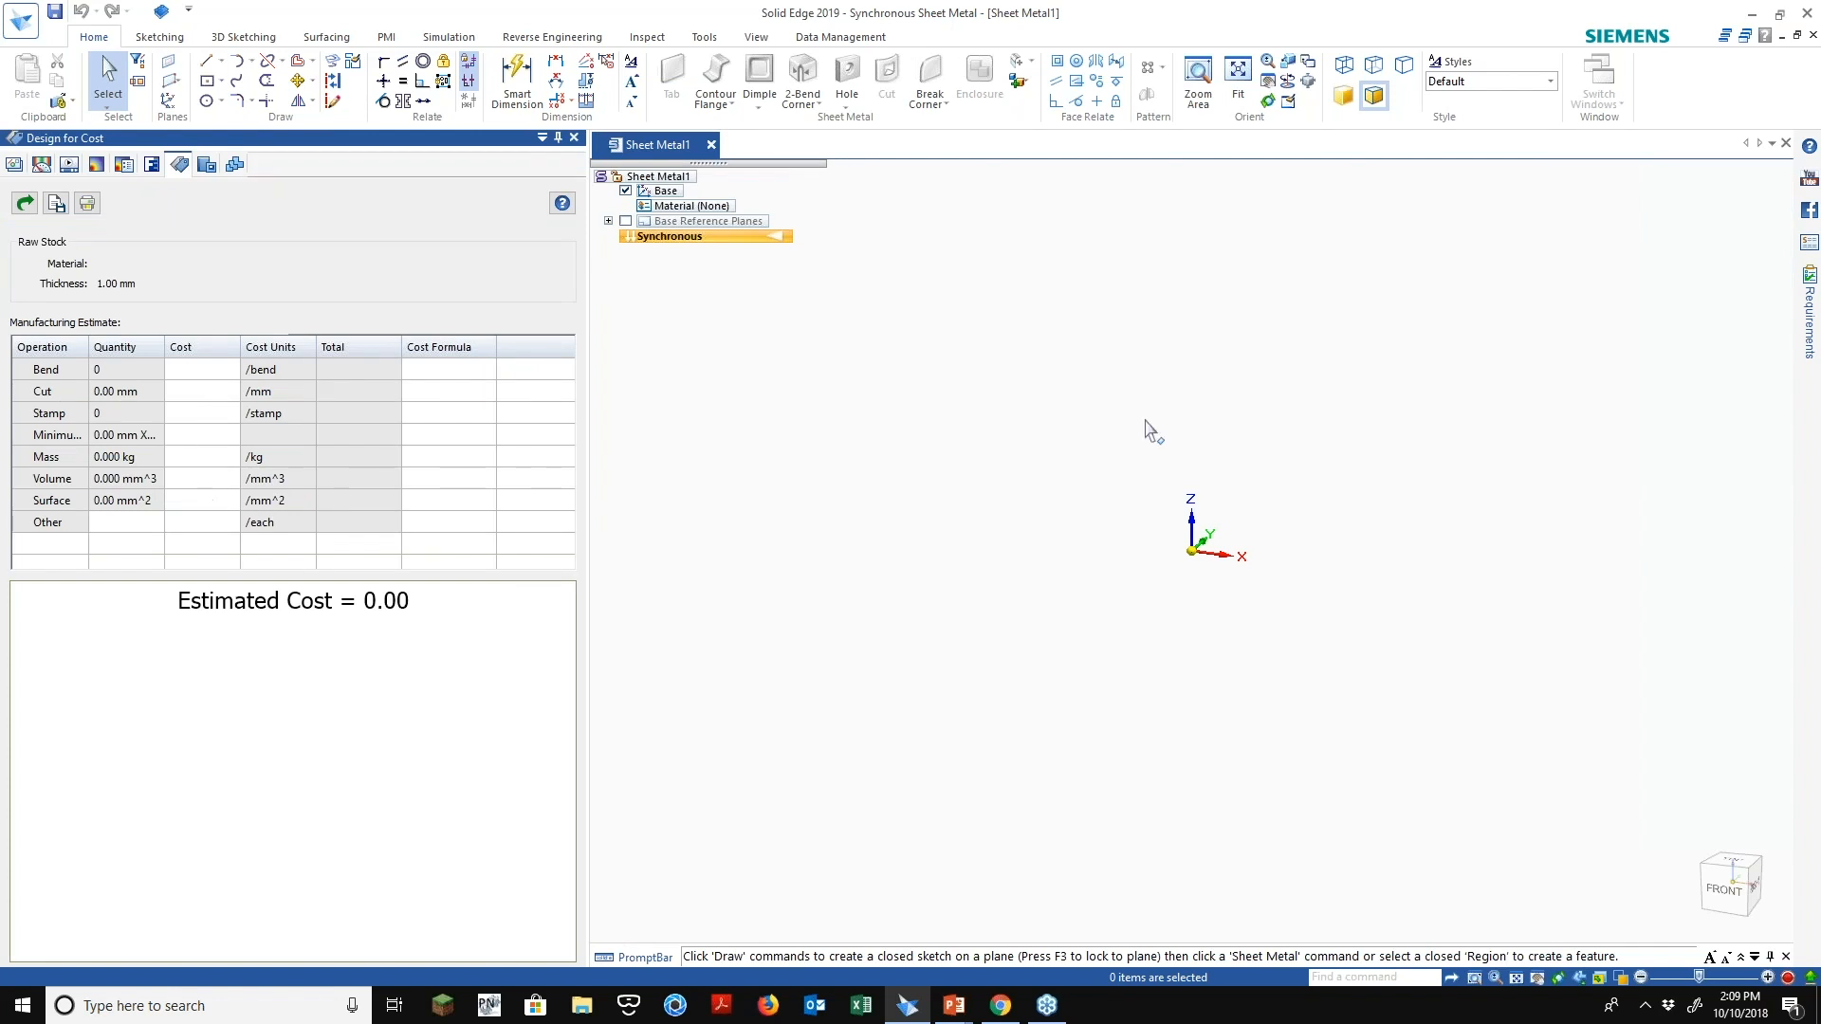
Open the linked Sheet Metal Costs.xlsm workbook in Excel from the document's Binder and widen column B of the Cost sheet
click(28, 33)
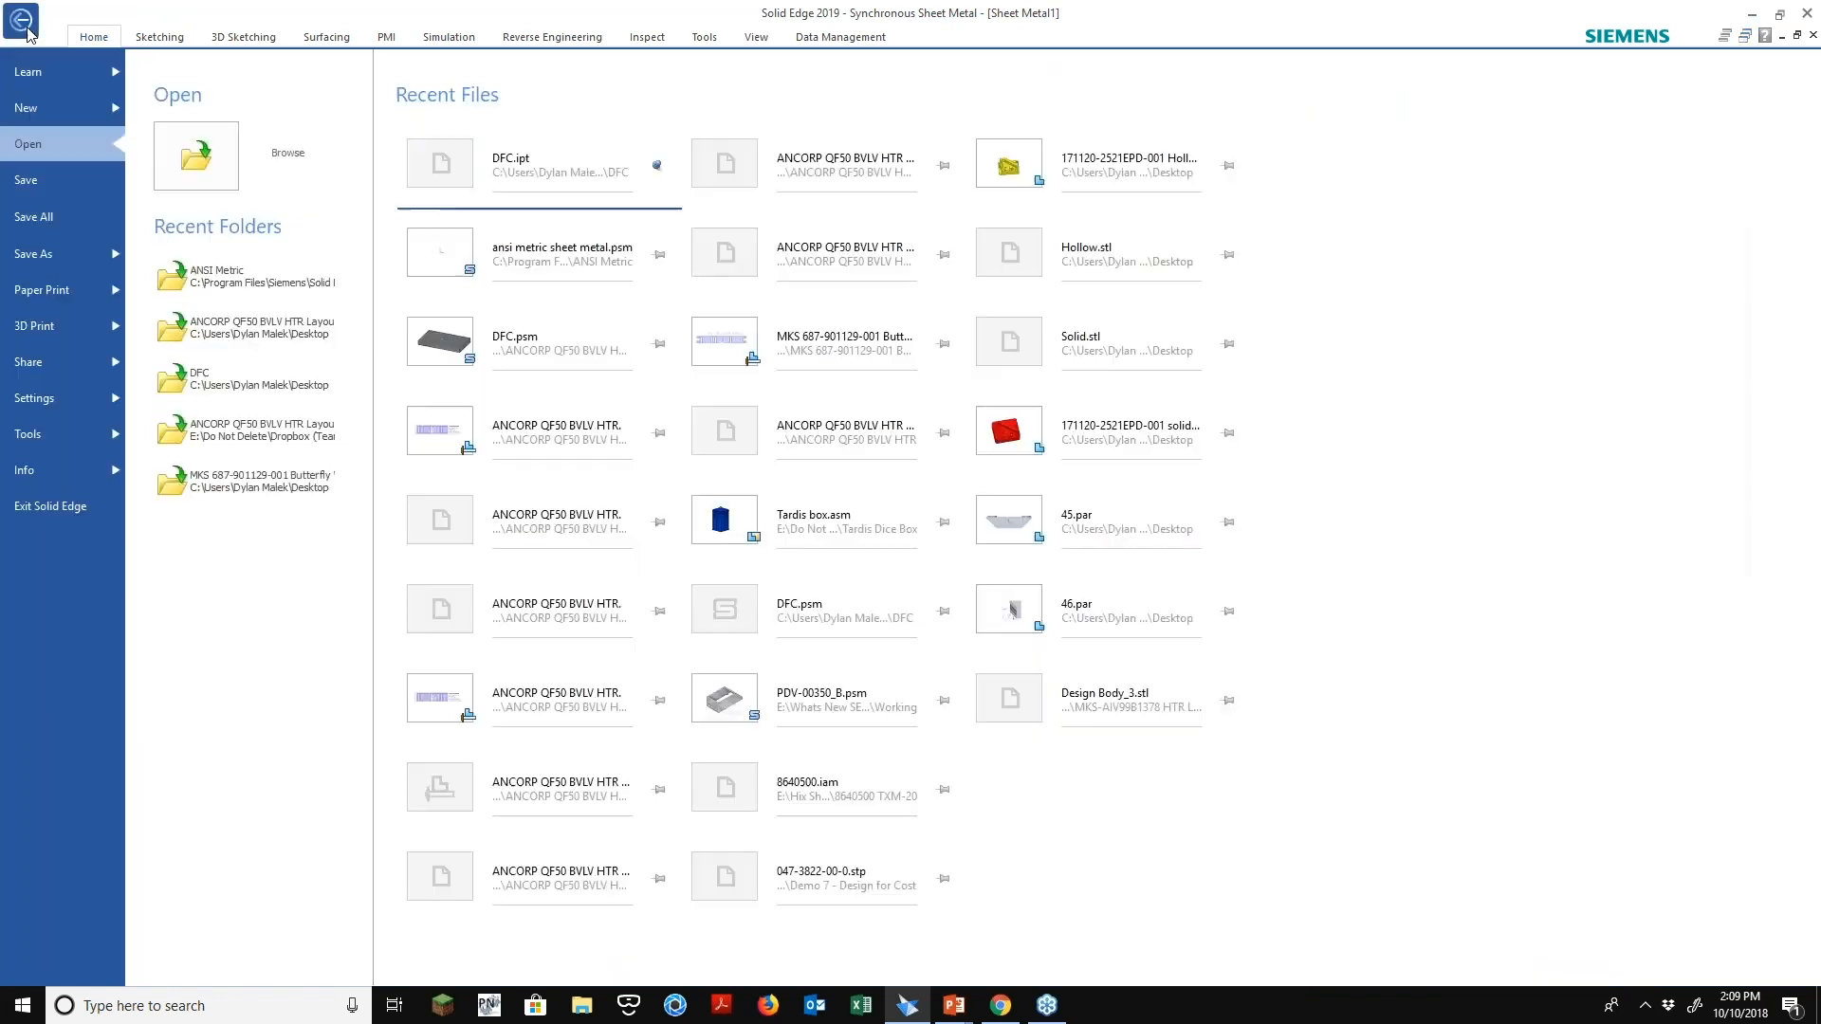
click(85, 478)
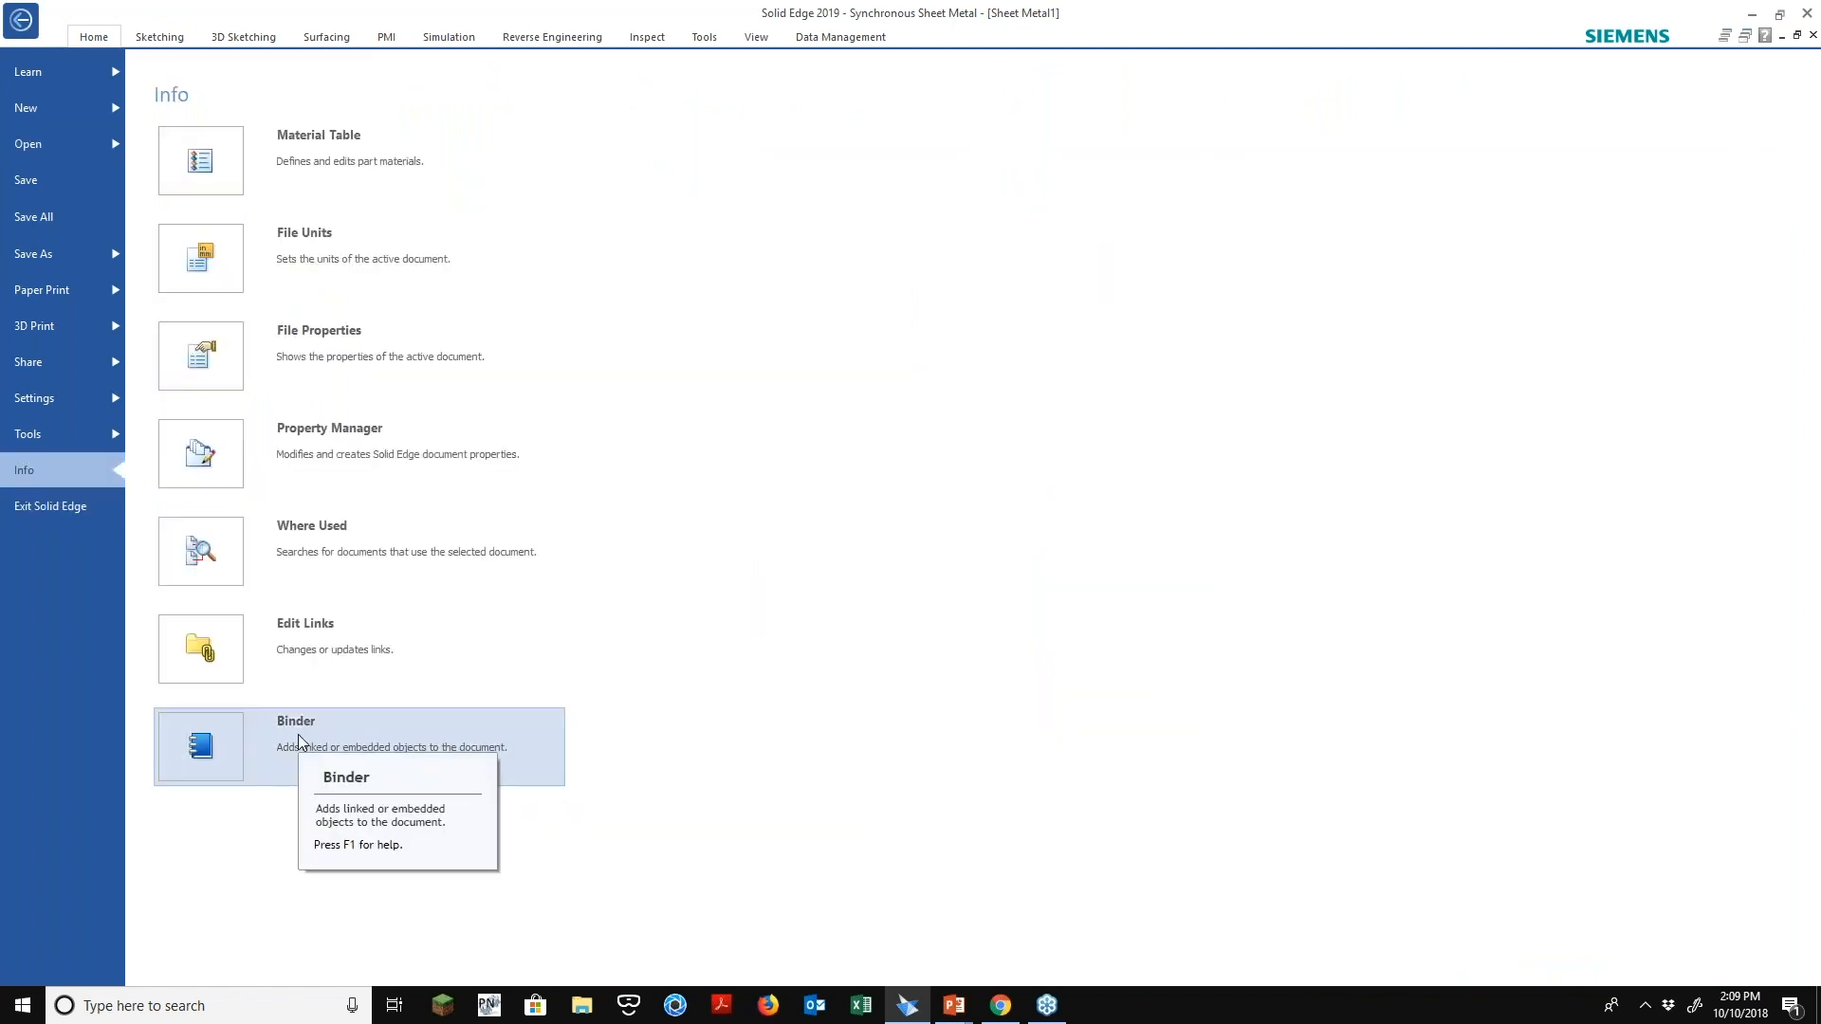
click(20, 20)
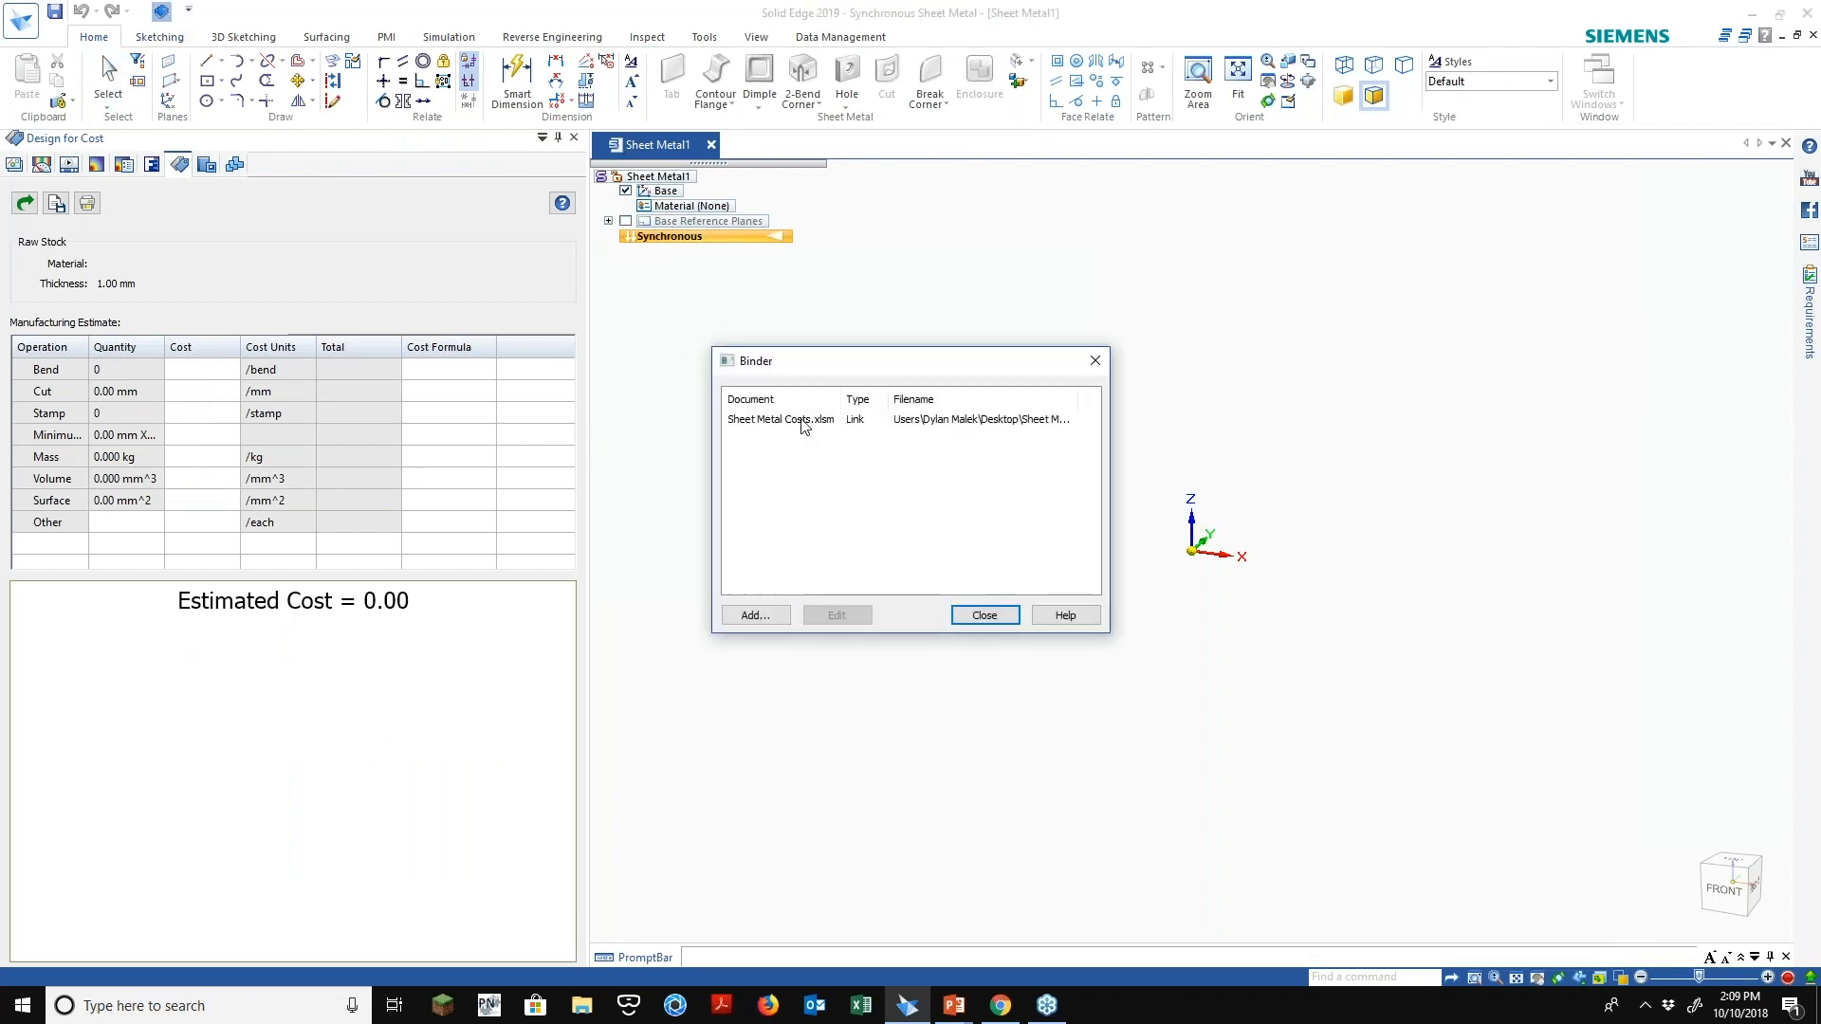
double_click(802, 422)
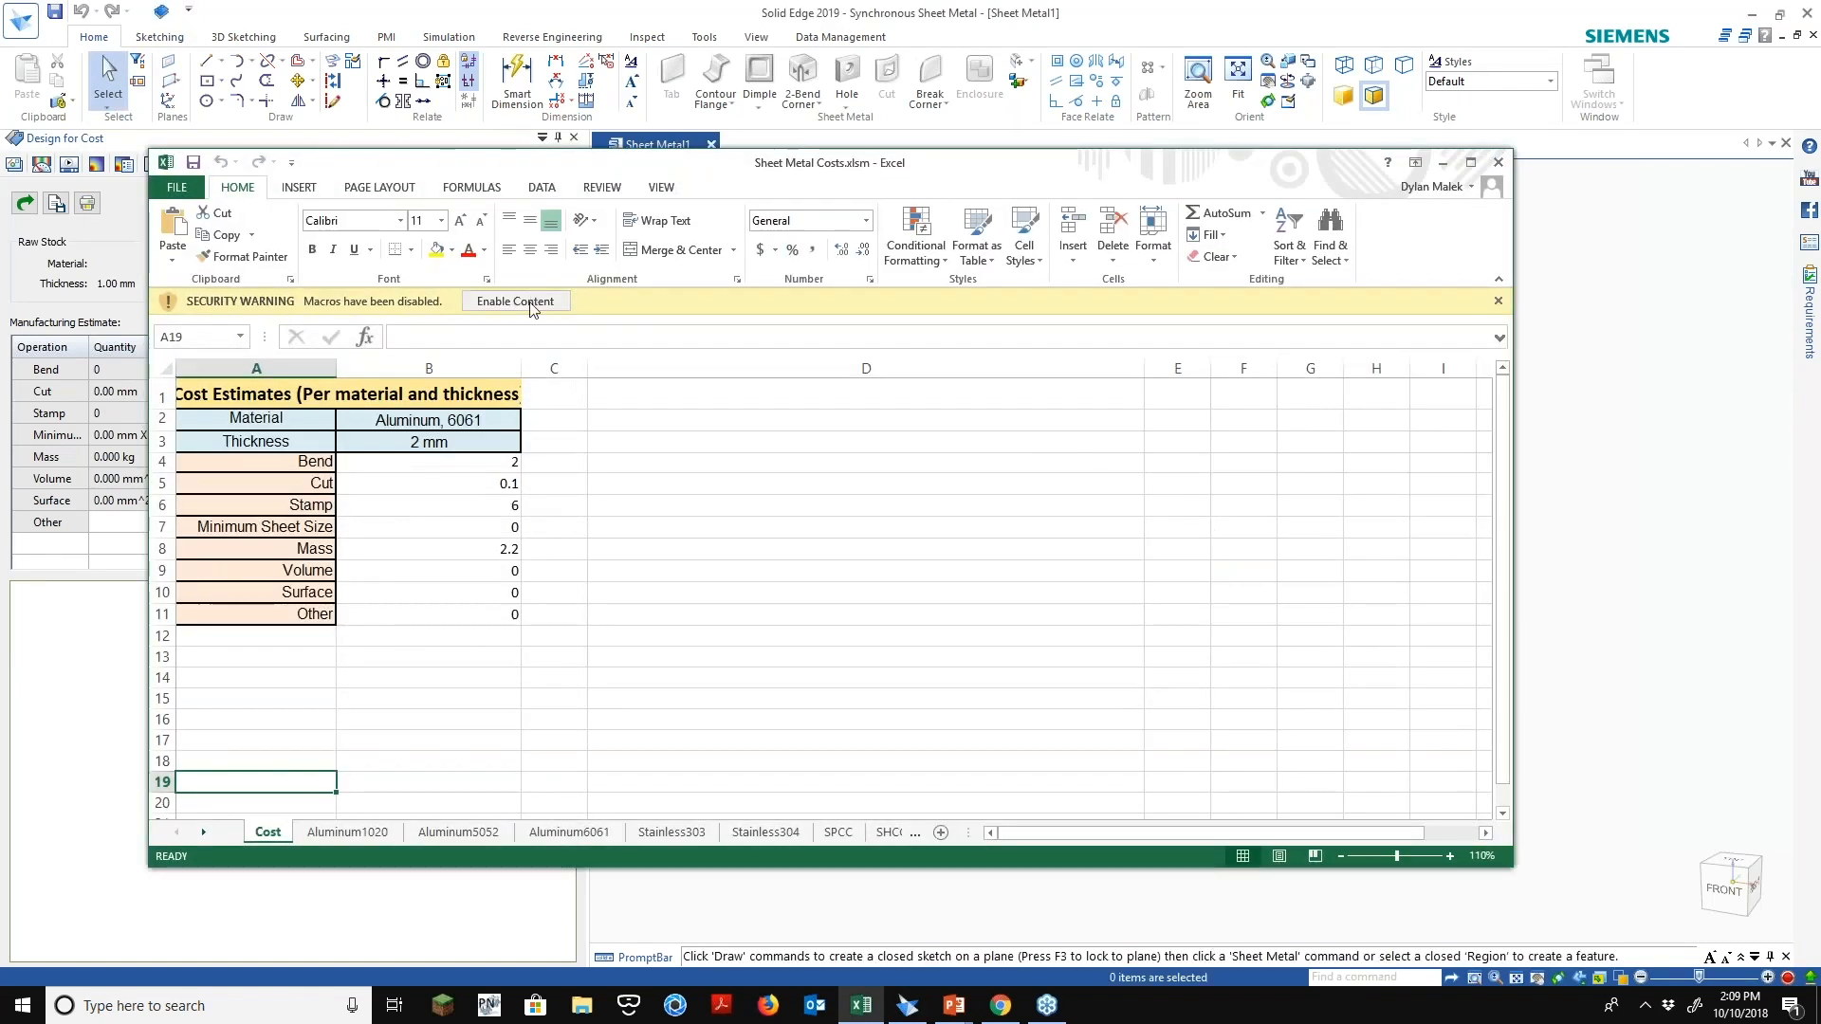
drag(724, 173, 715, 117)
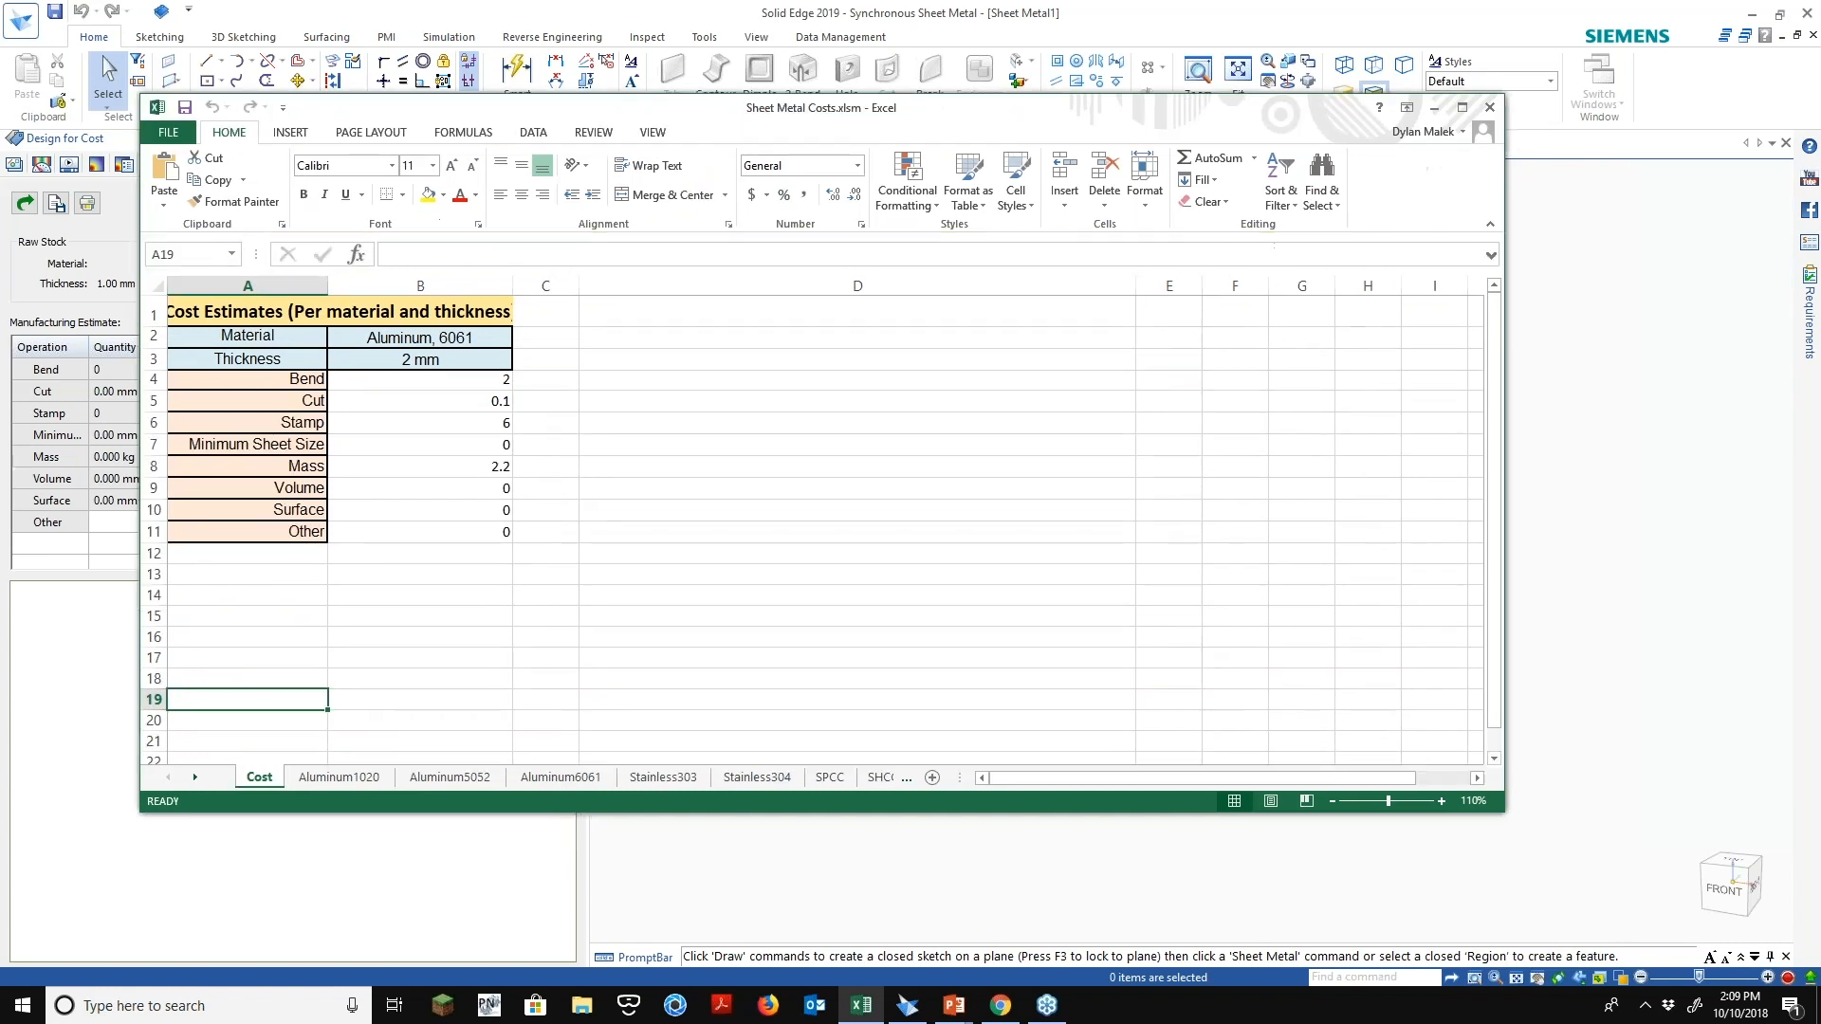
drag(515, 287, 616, 286)
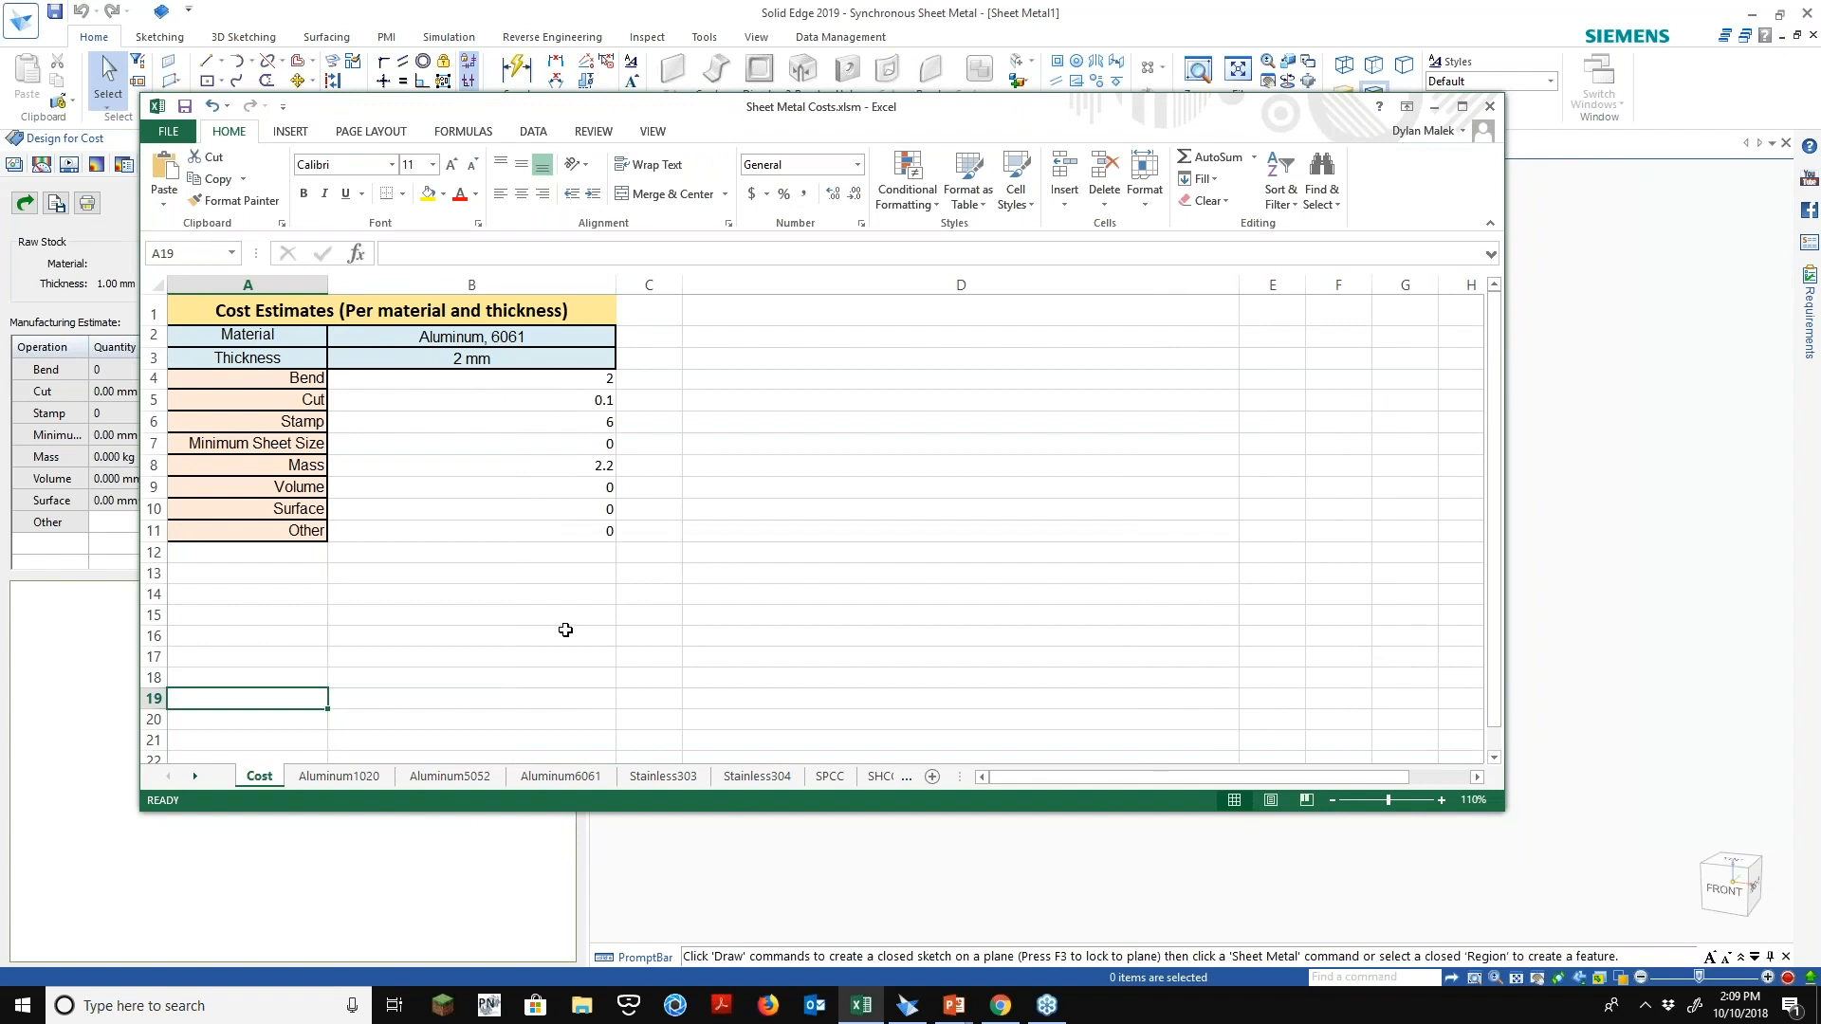
Examine the per-thickness cost tables for Aluminum1020, Aluminum5052, Aluminum6061, Stainless304 and SPCC, and return to the Cost sheet
click(370, 780)
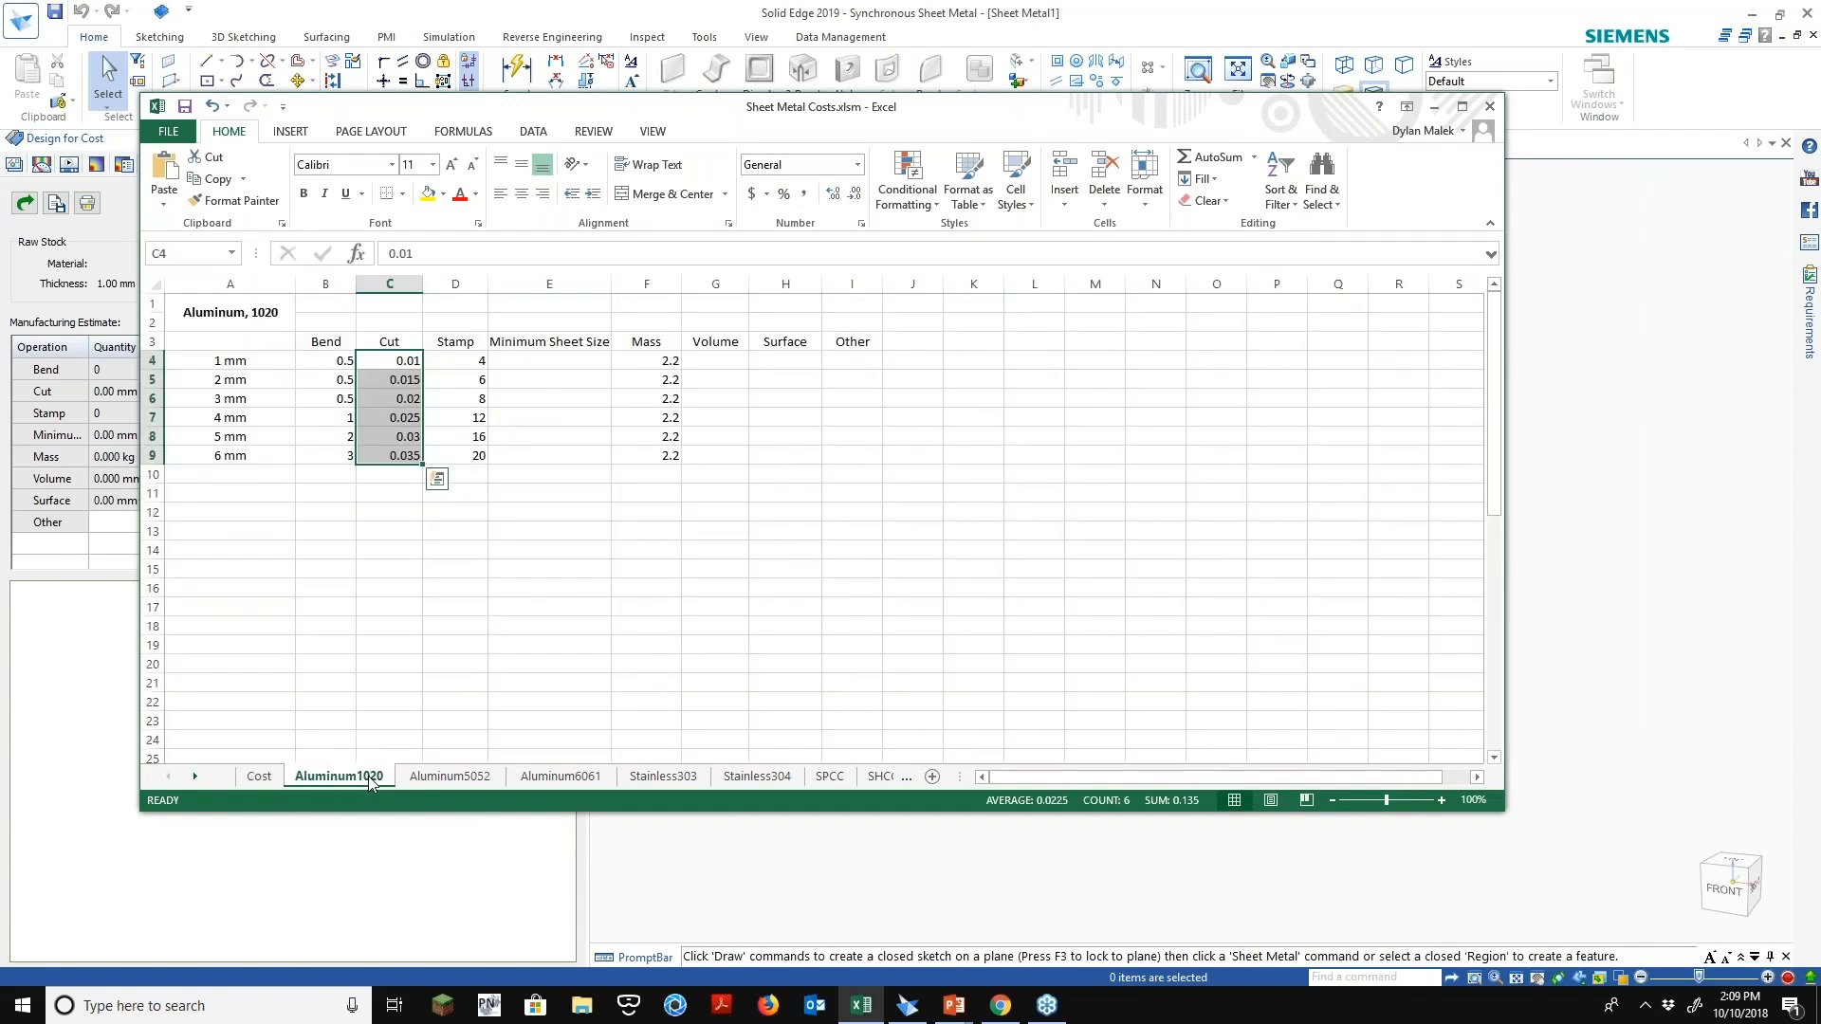
click(443, 773)
click(594, 783)
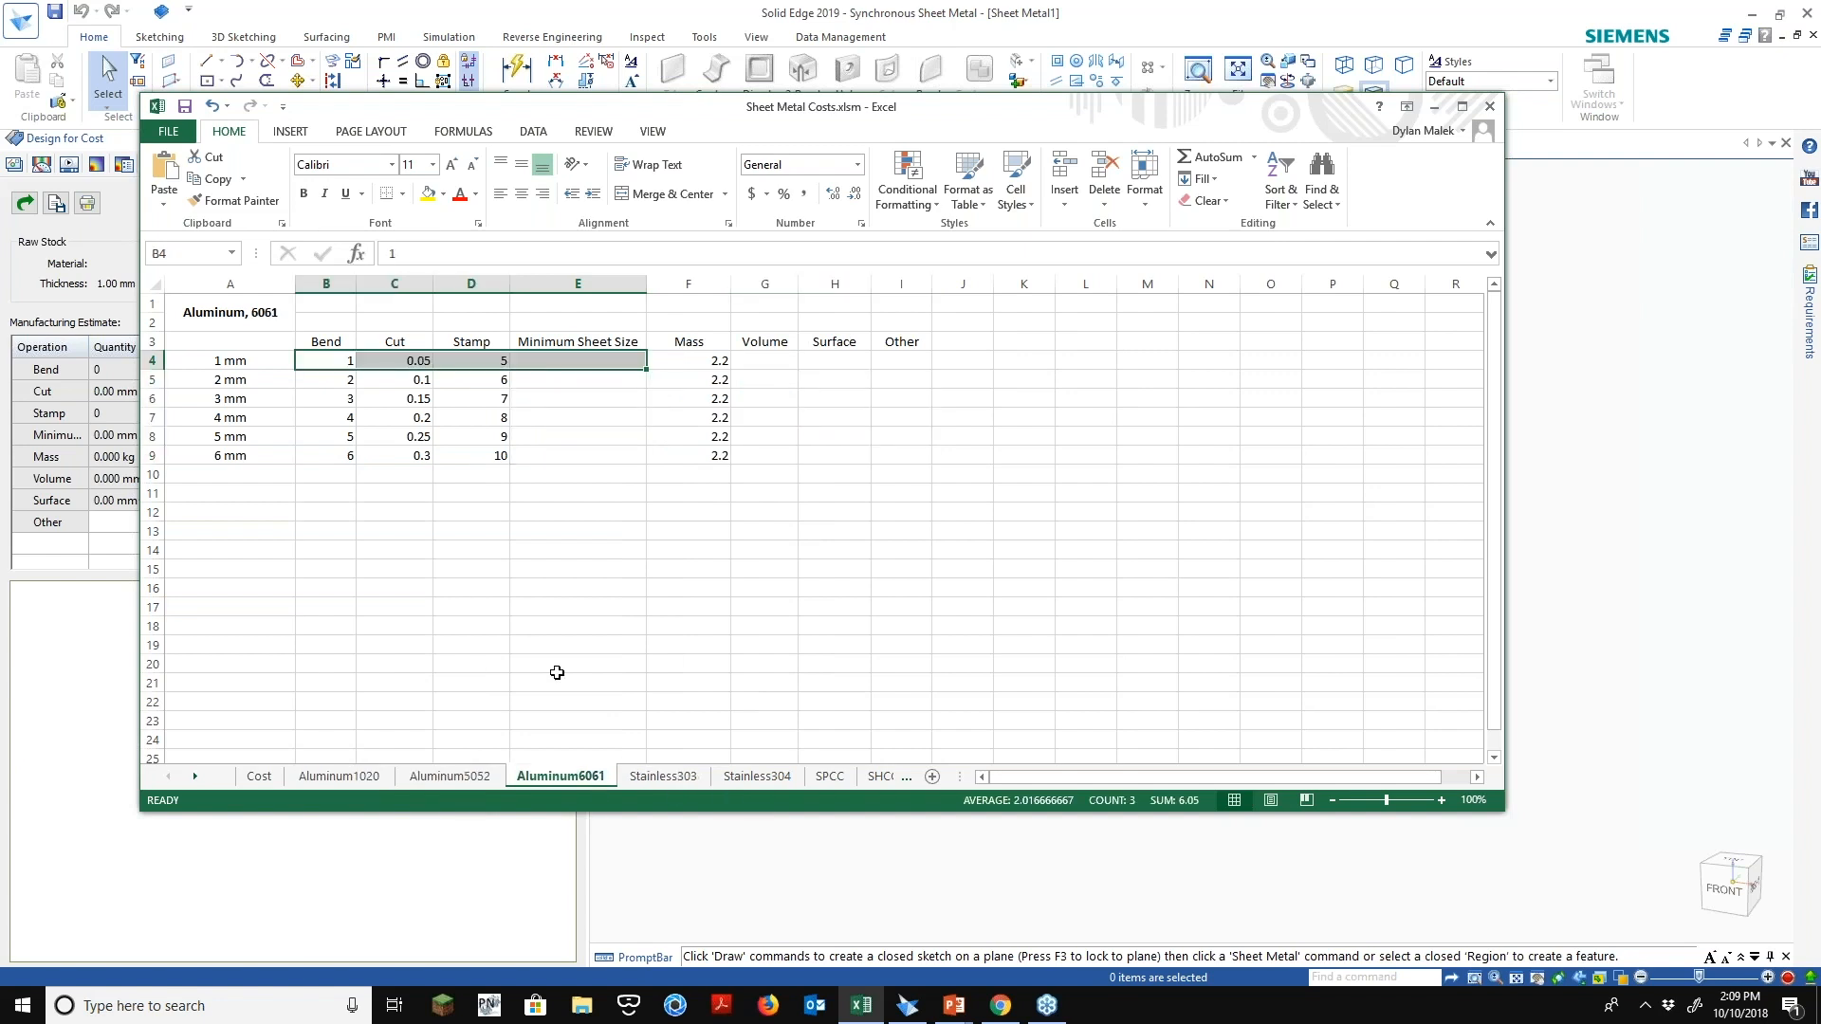
click(745, 778)
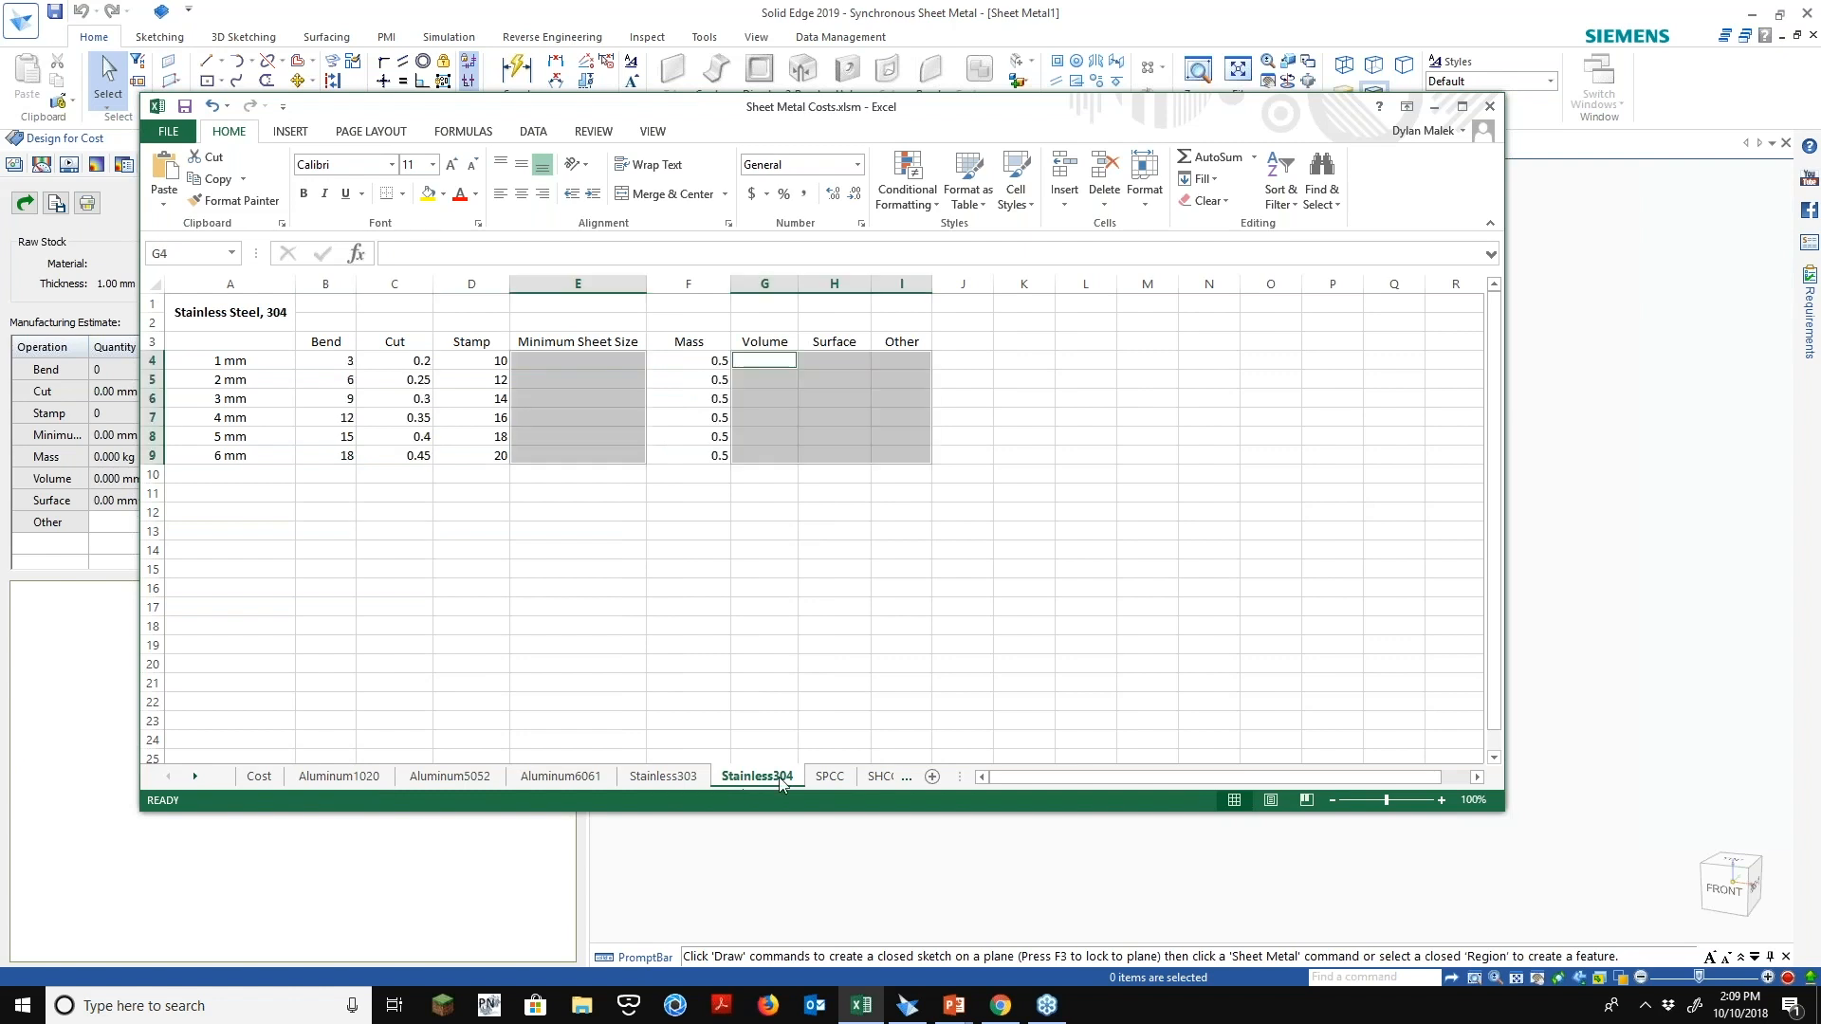
click(847, 780)
click(262, 778)
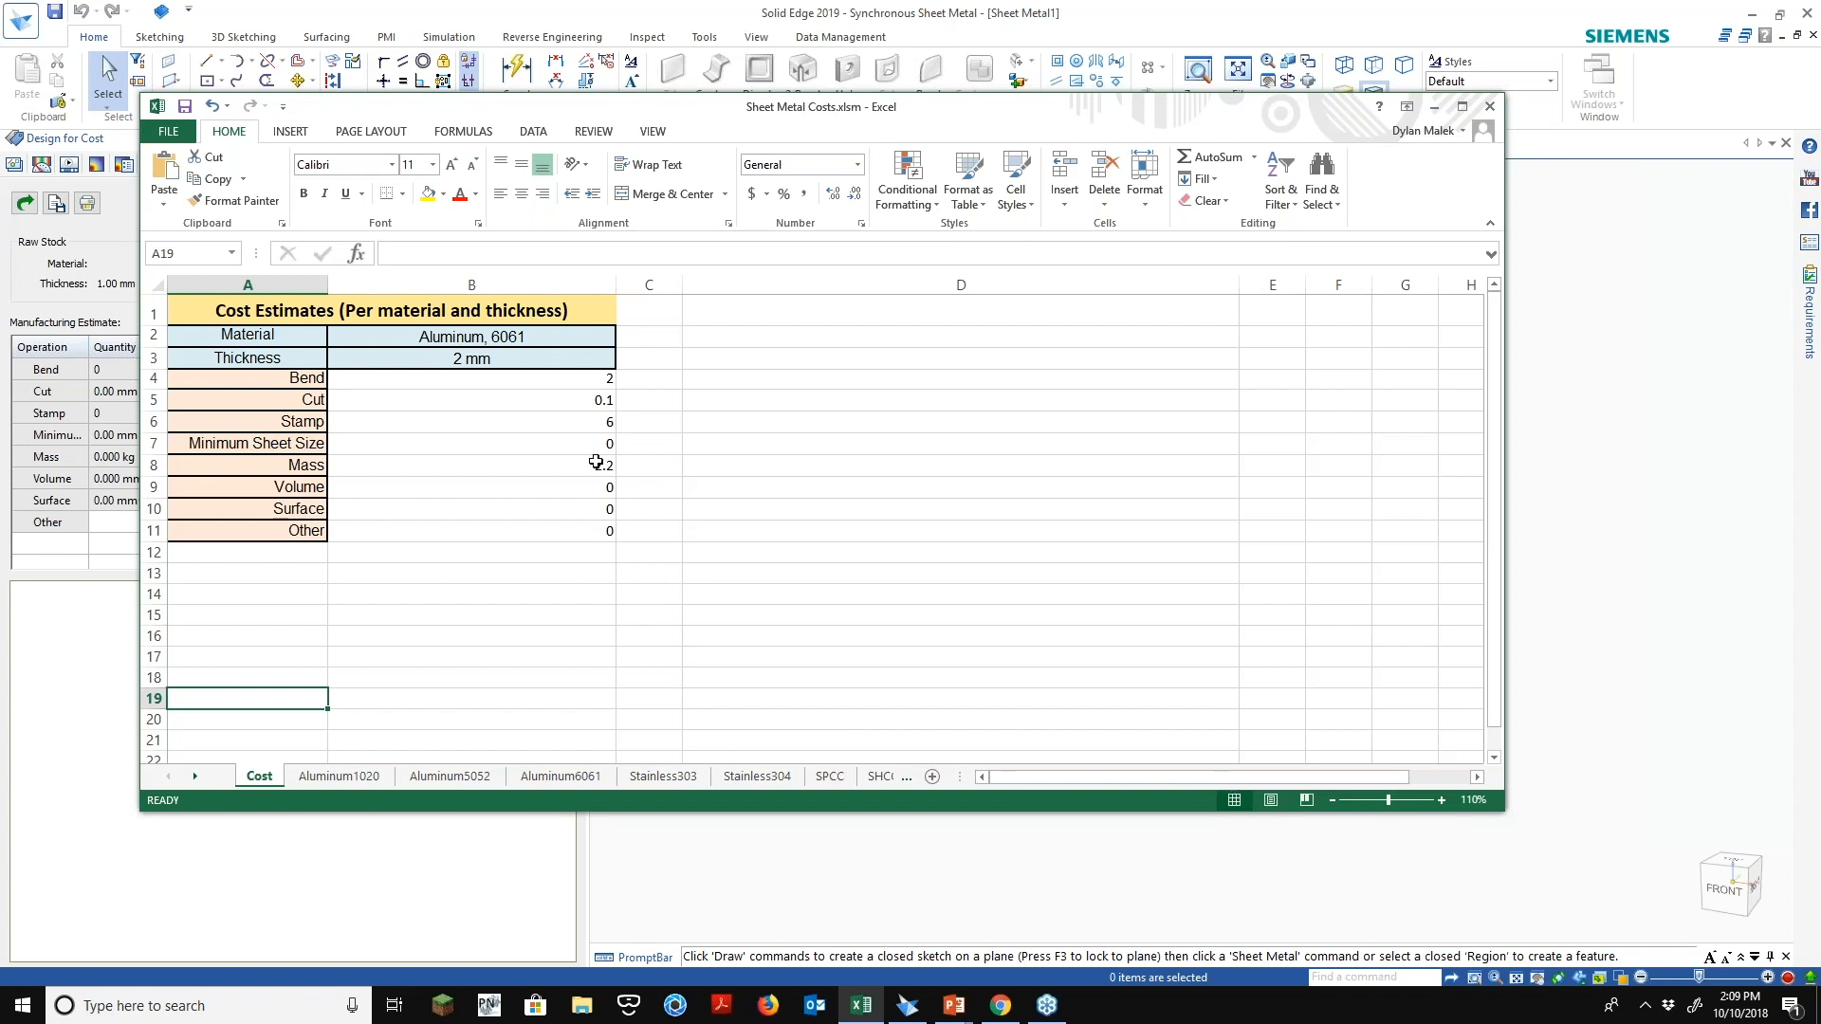
Set the cost estimate's material to Stainless Steel, 304 and its thickness to 2 mm
click(588, 334)
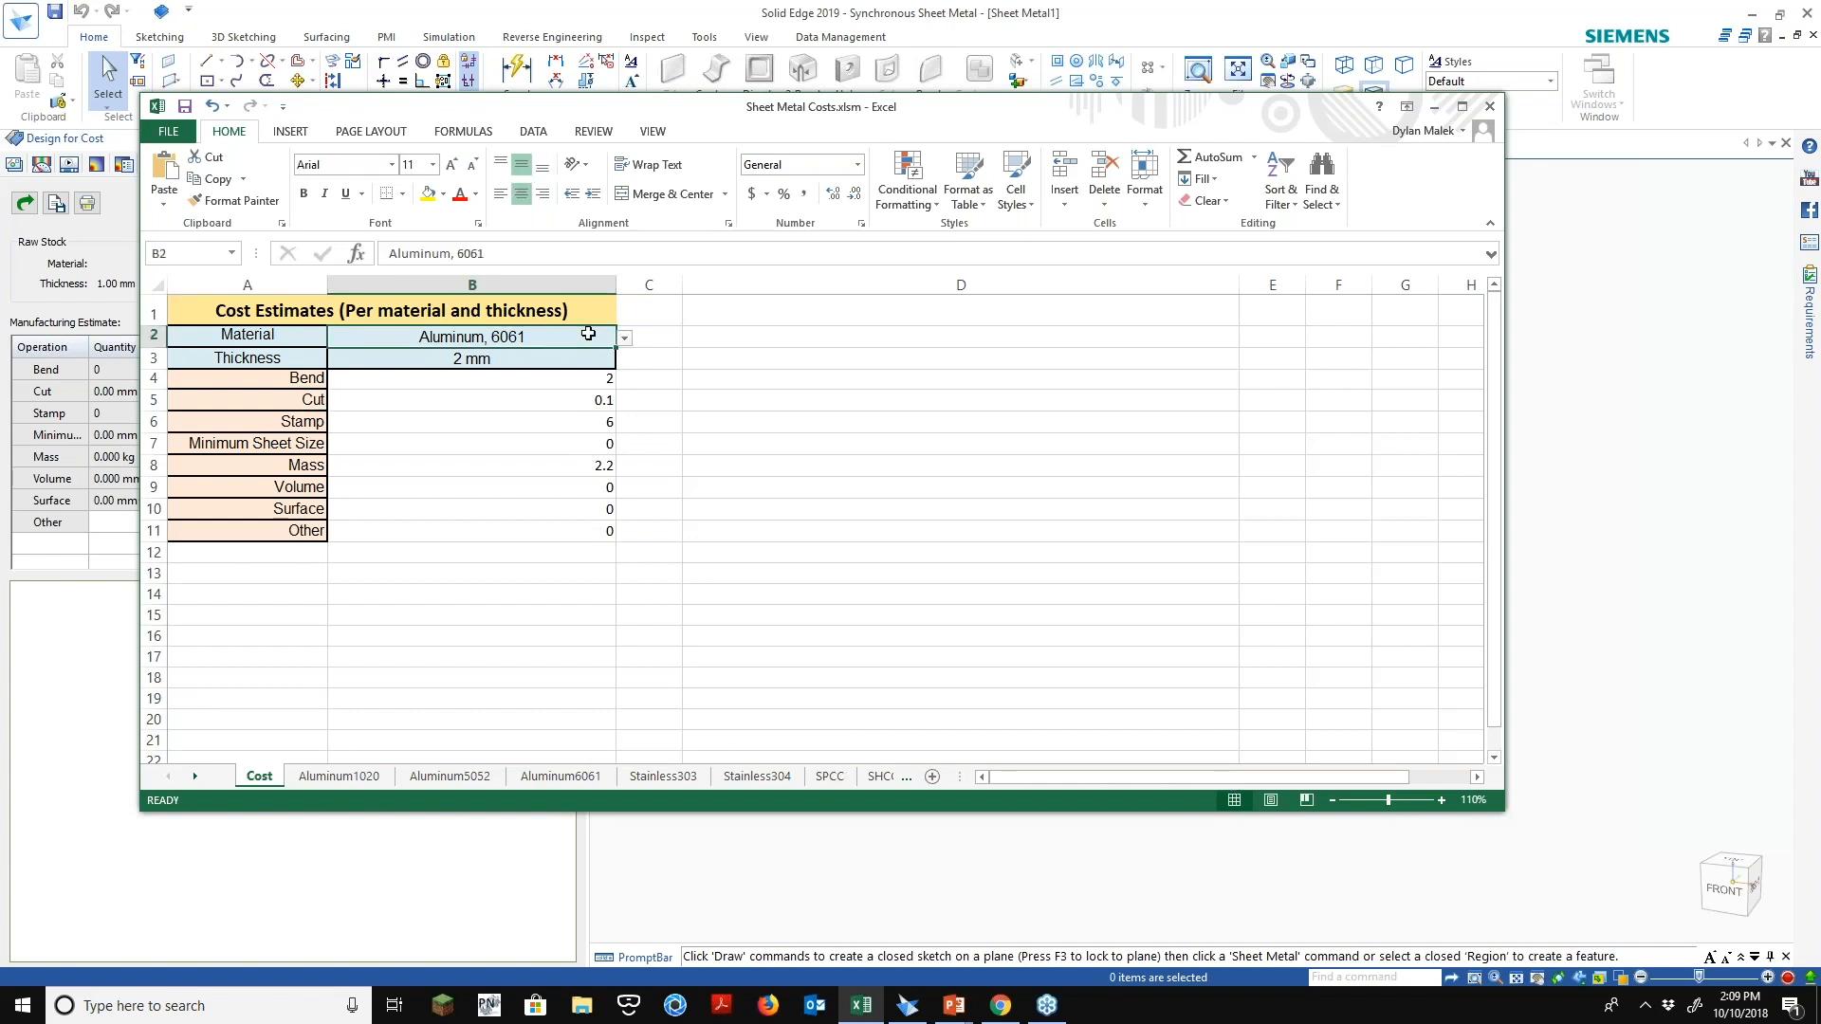
click(624, 338)
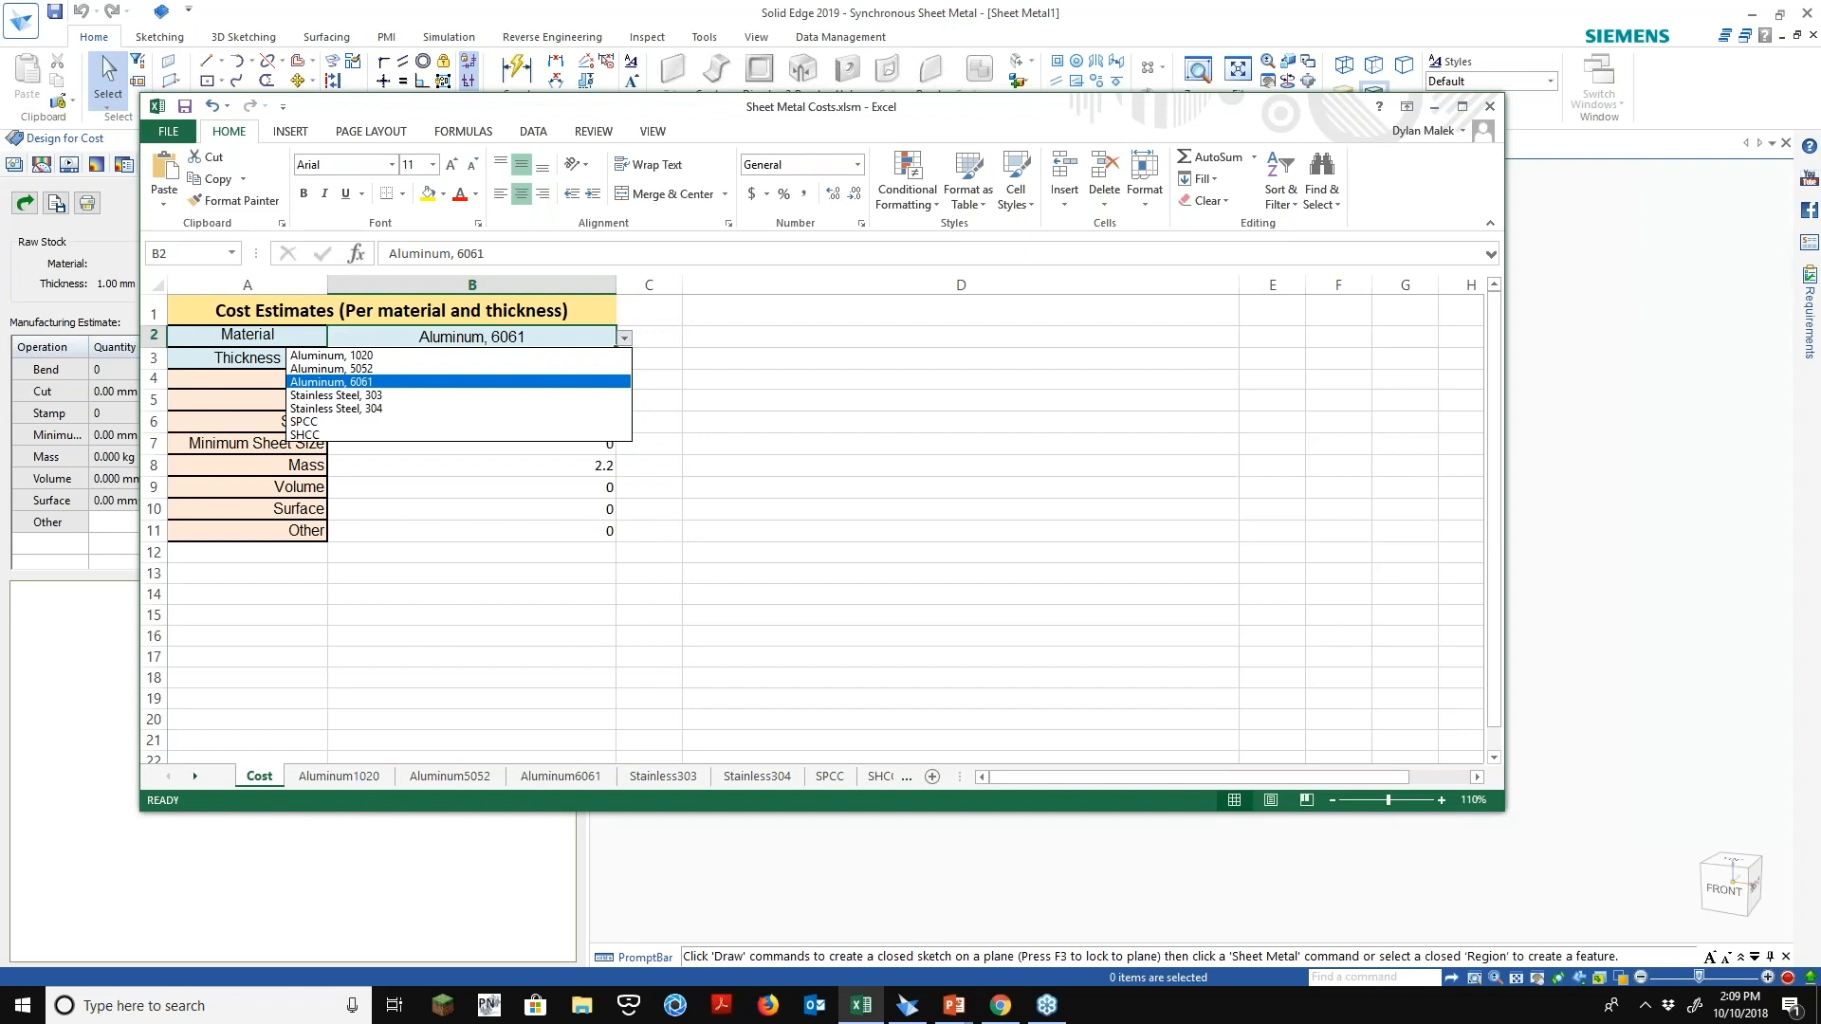
click(607, 408)
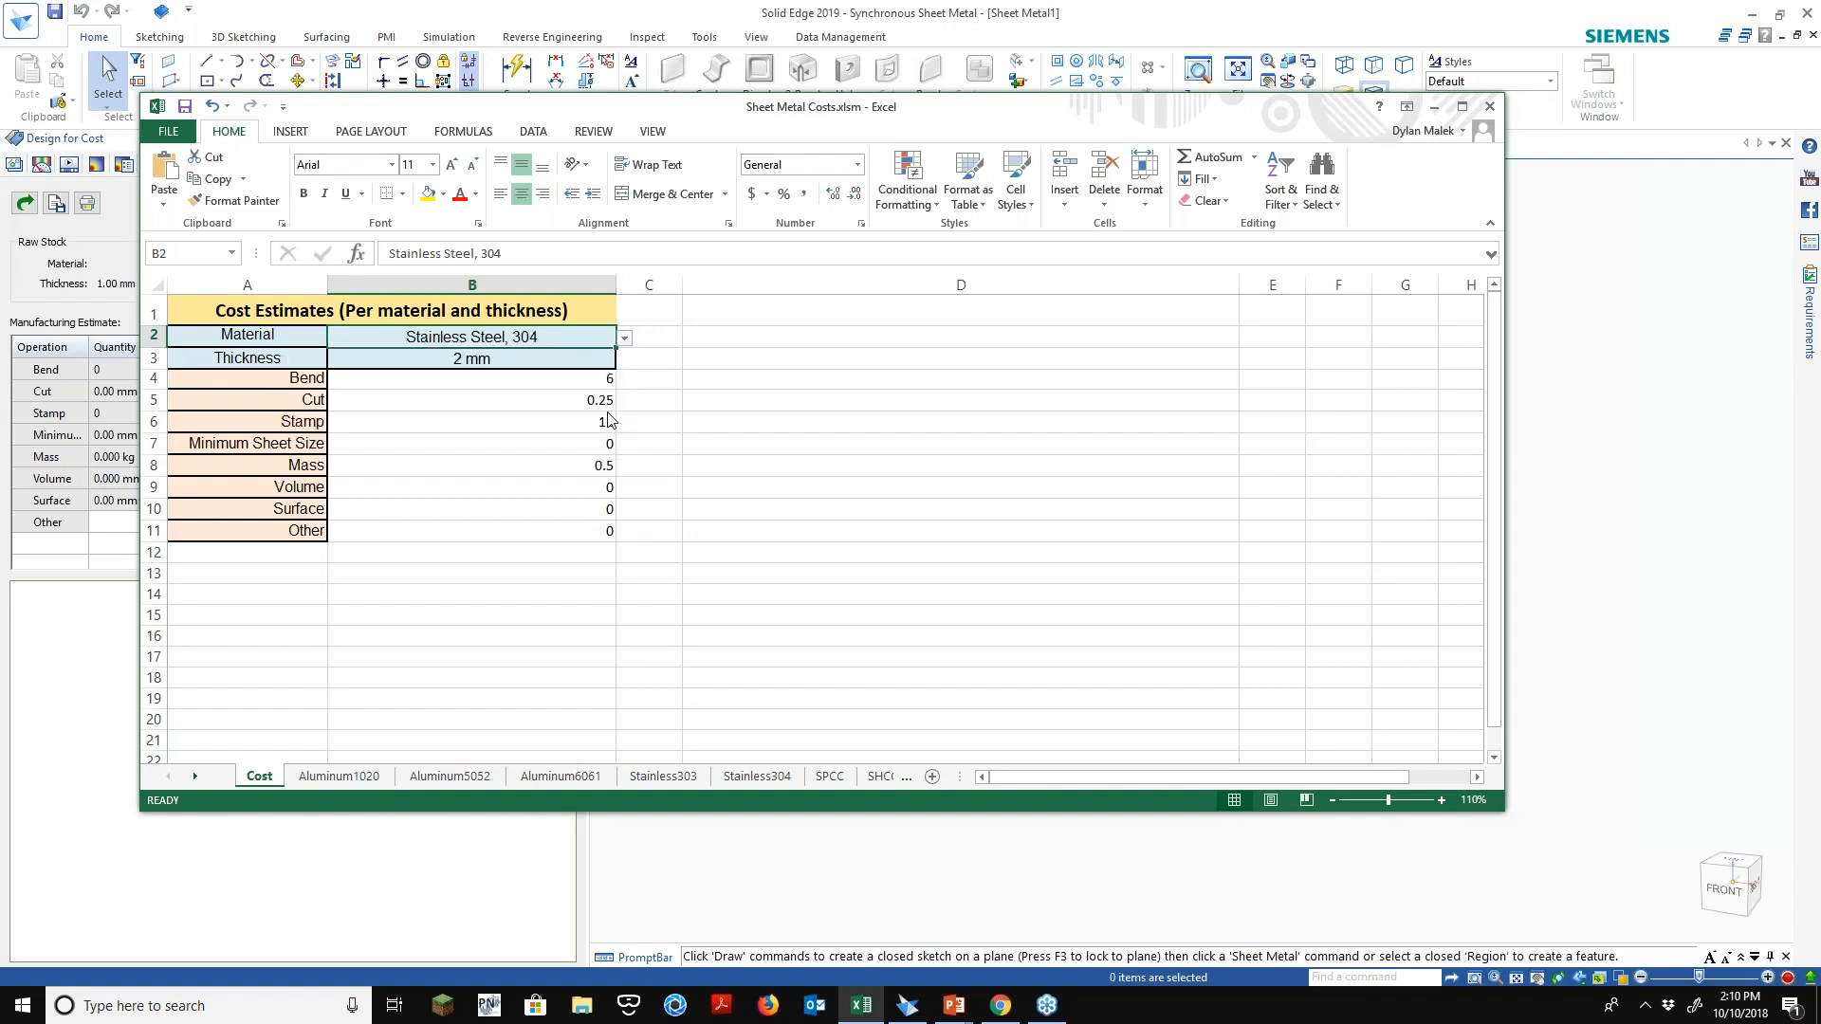
click(605, 361)
click(624, 359)
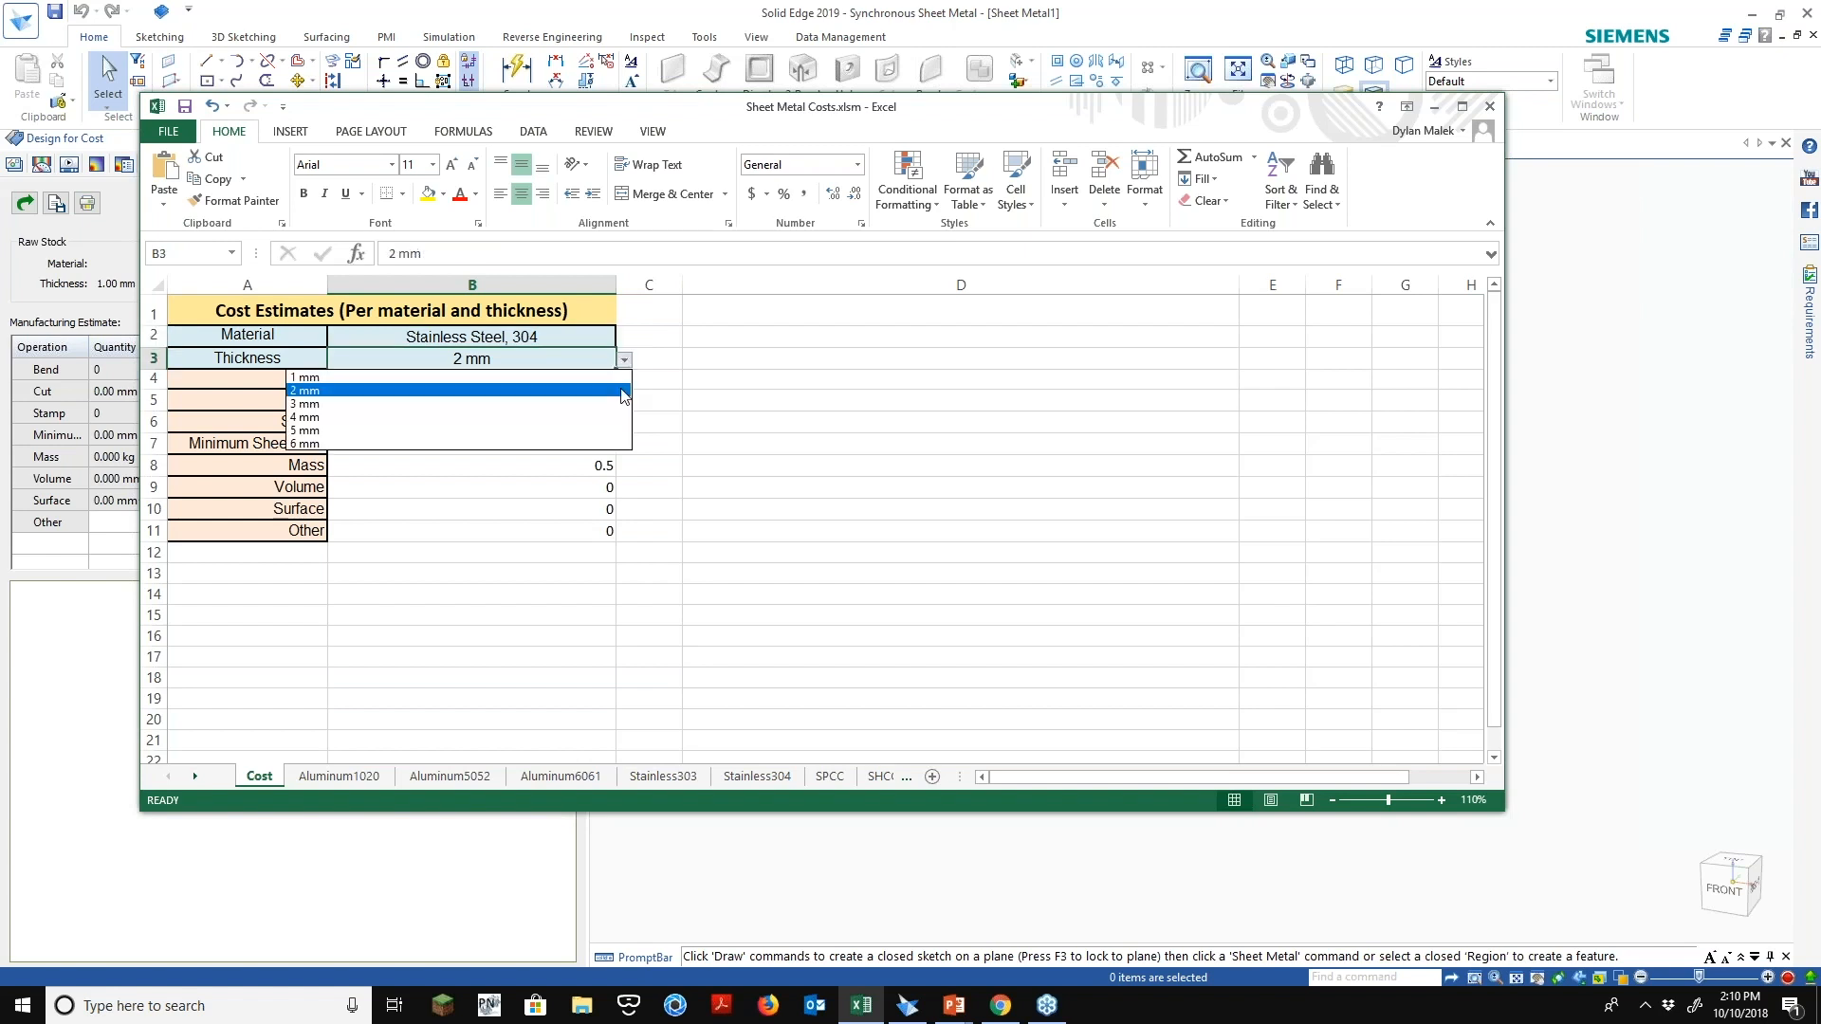
click(552, 391)
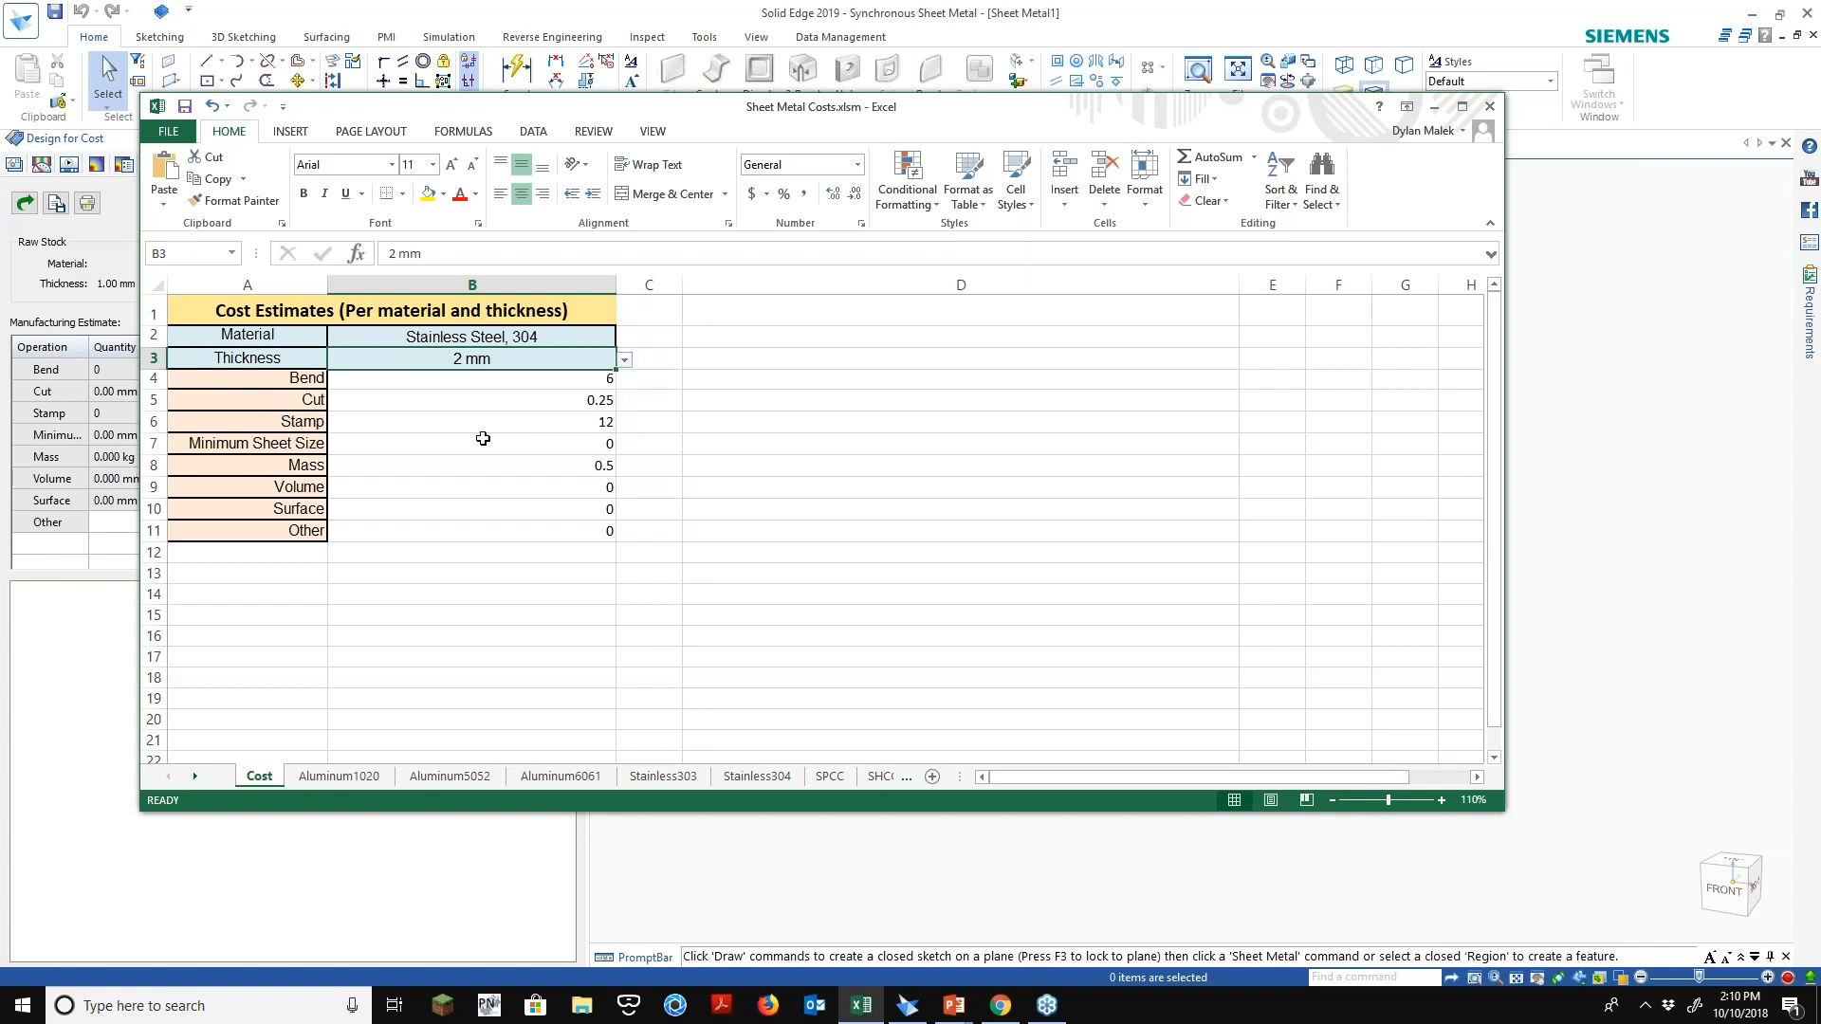
click(598, 698)
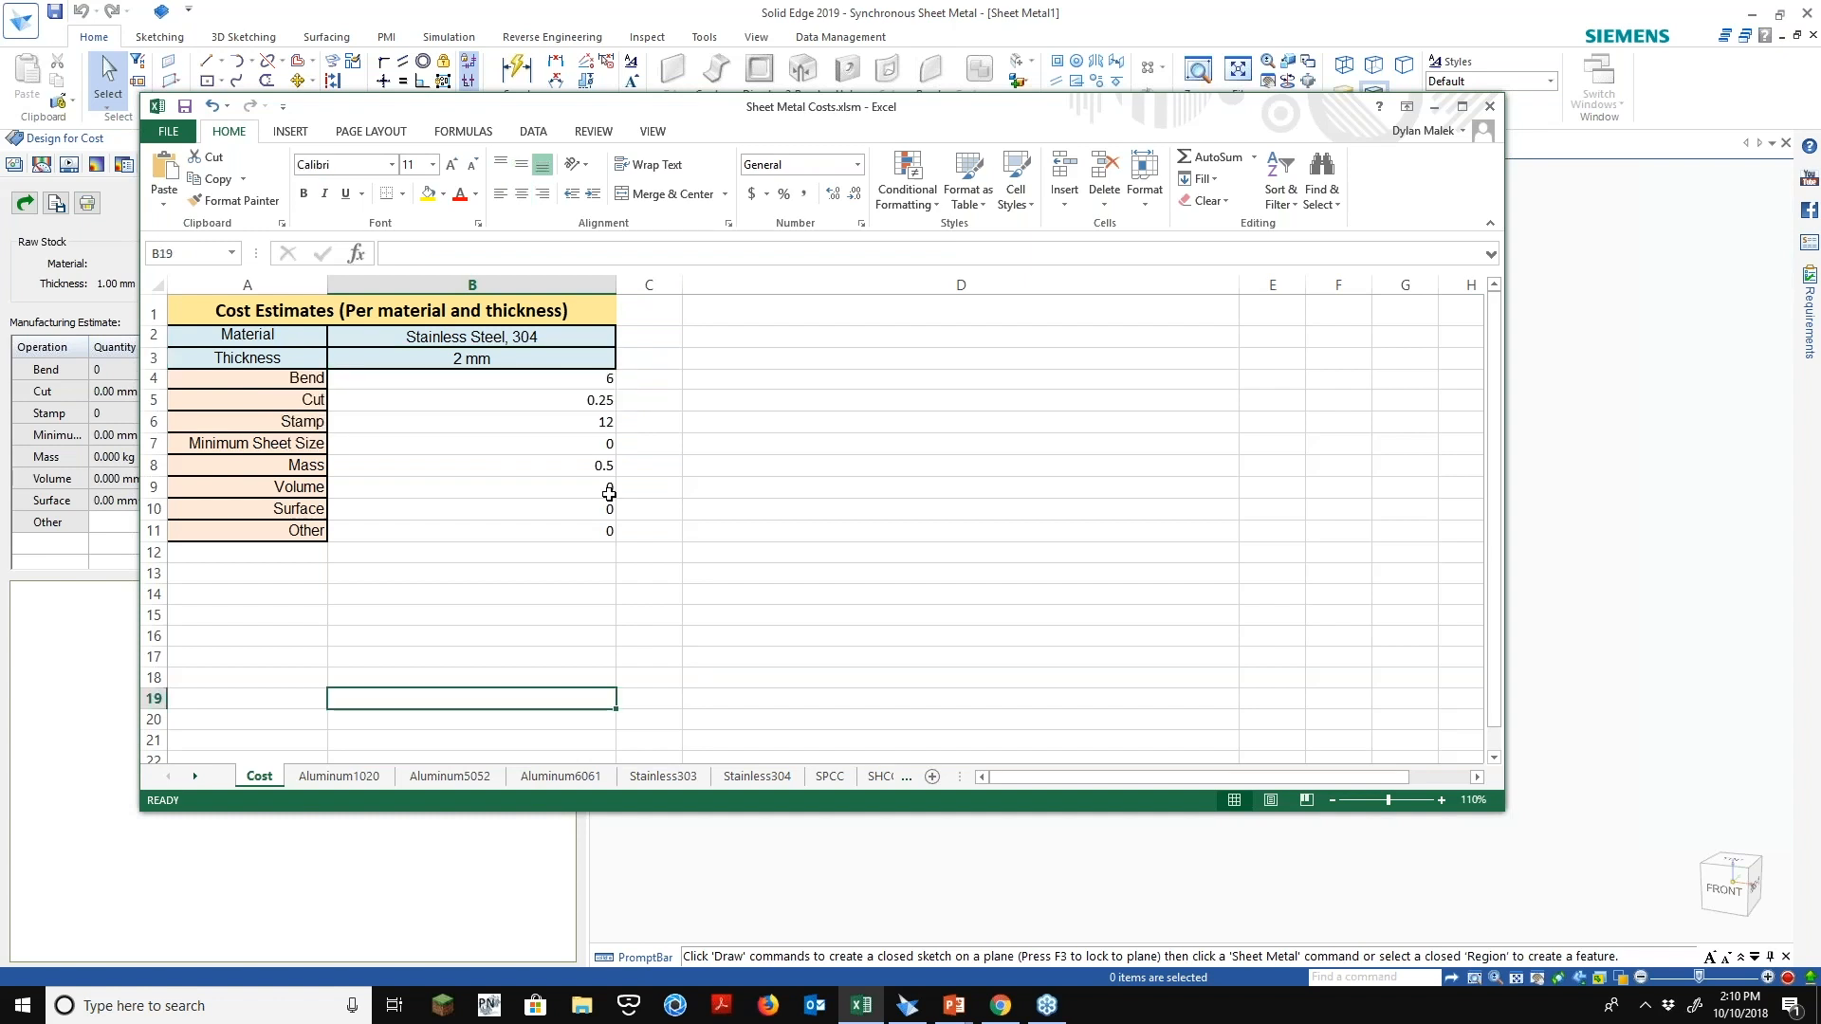
Copy the cost values in B4:B11 and paste them into the Bend to Other cost cells of Design for Cost in Solid Edge
drag(586, 384, 574, 464)
click(725, 487)
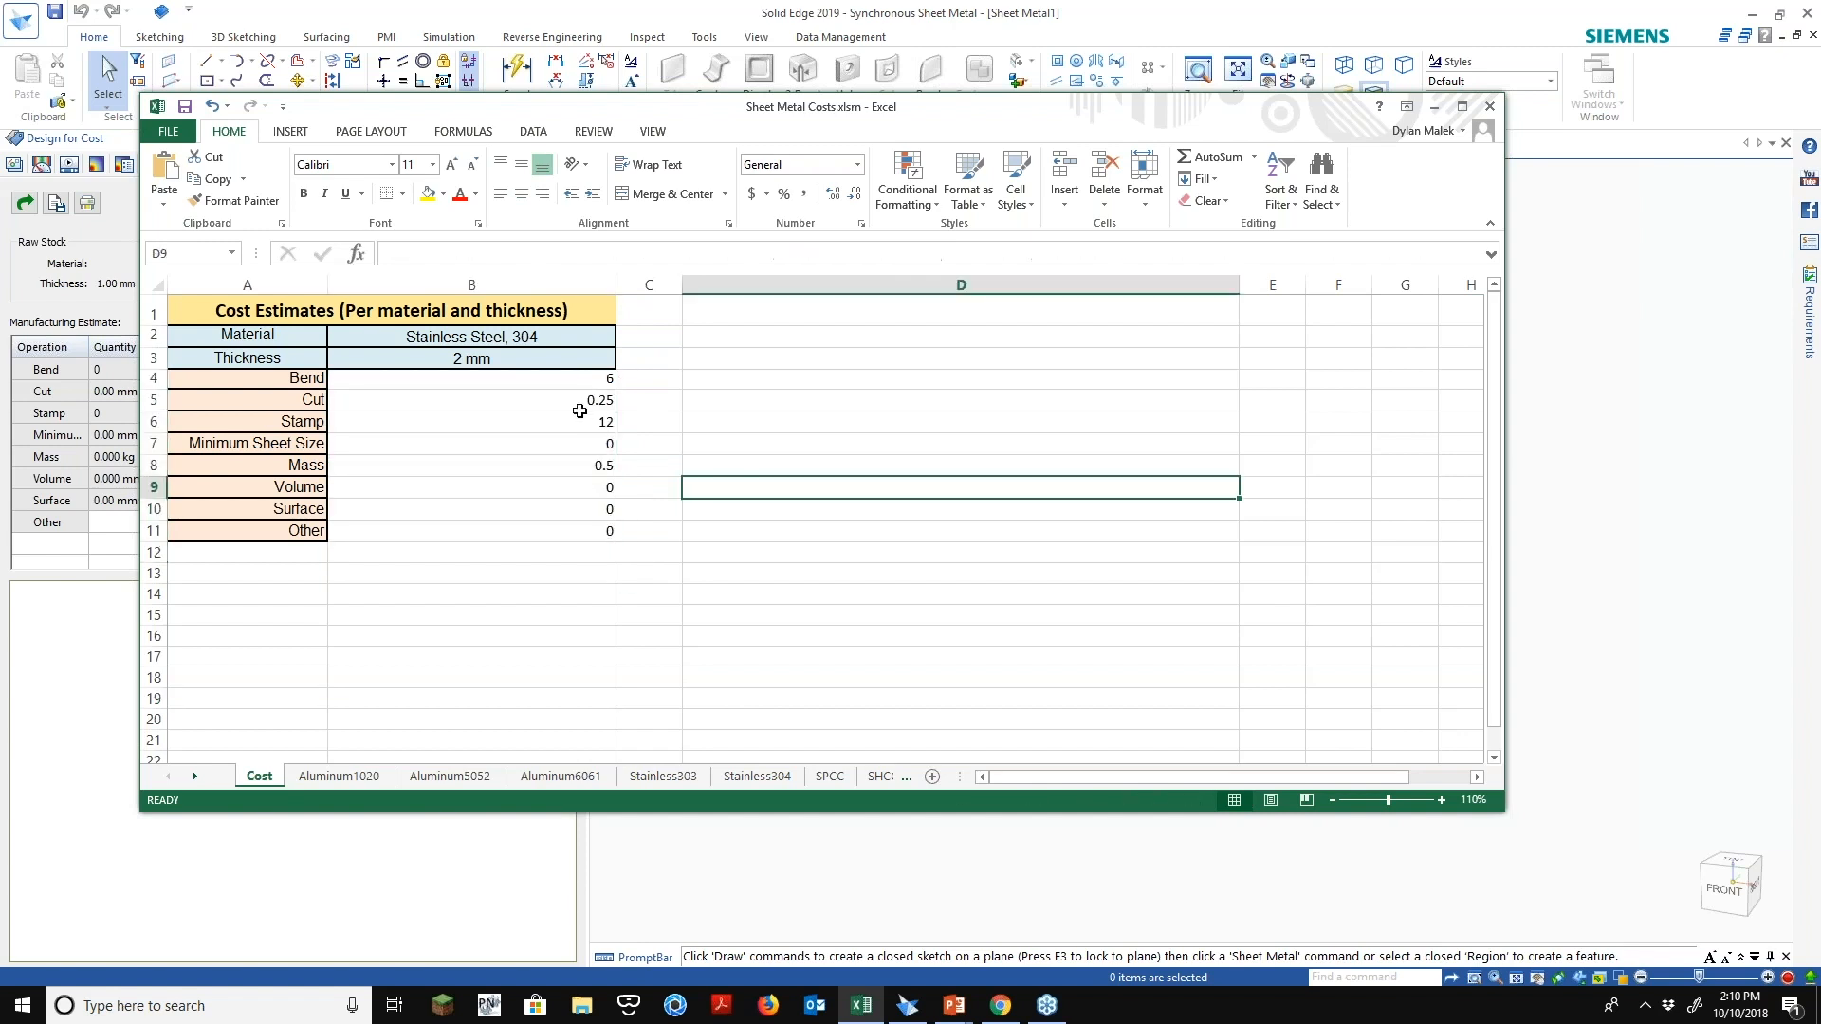
drag(584, 379, 569, 533)
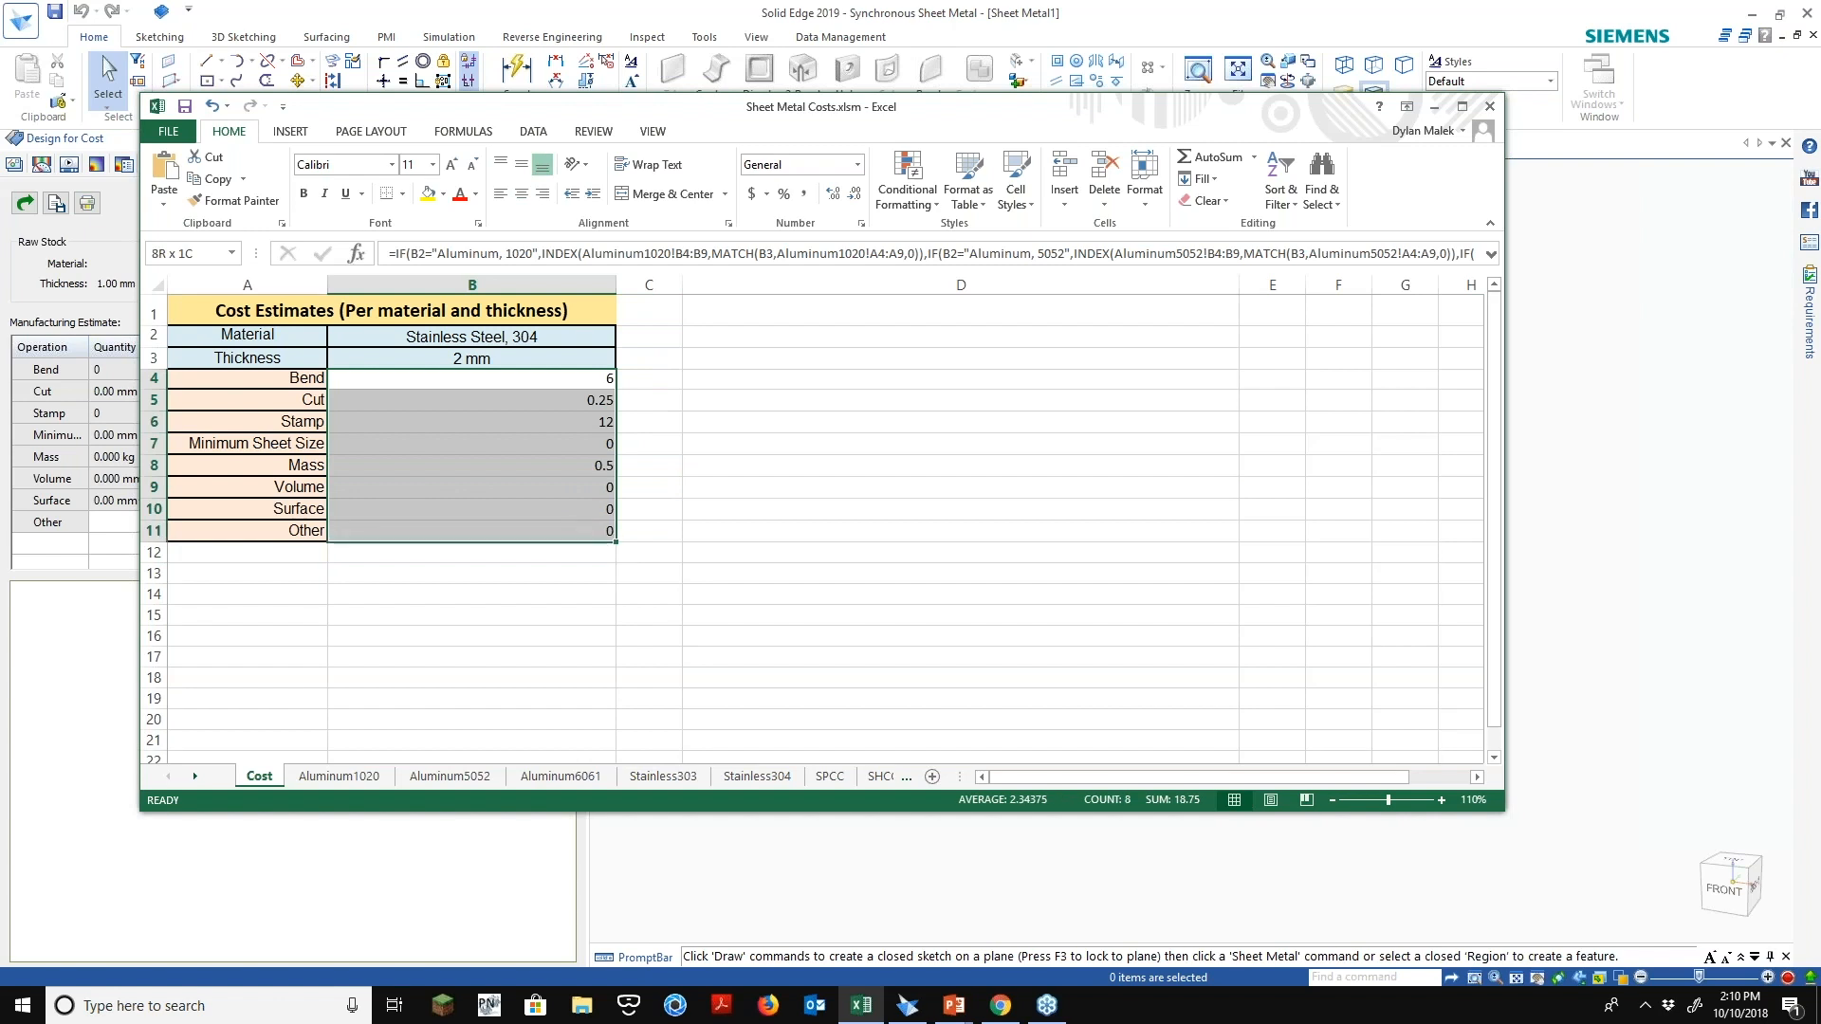
right_click(567, 531)
click(607, 572)
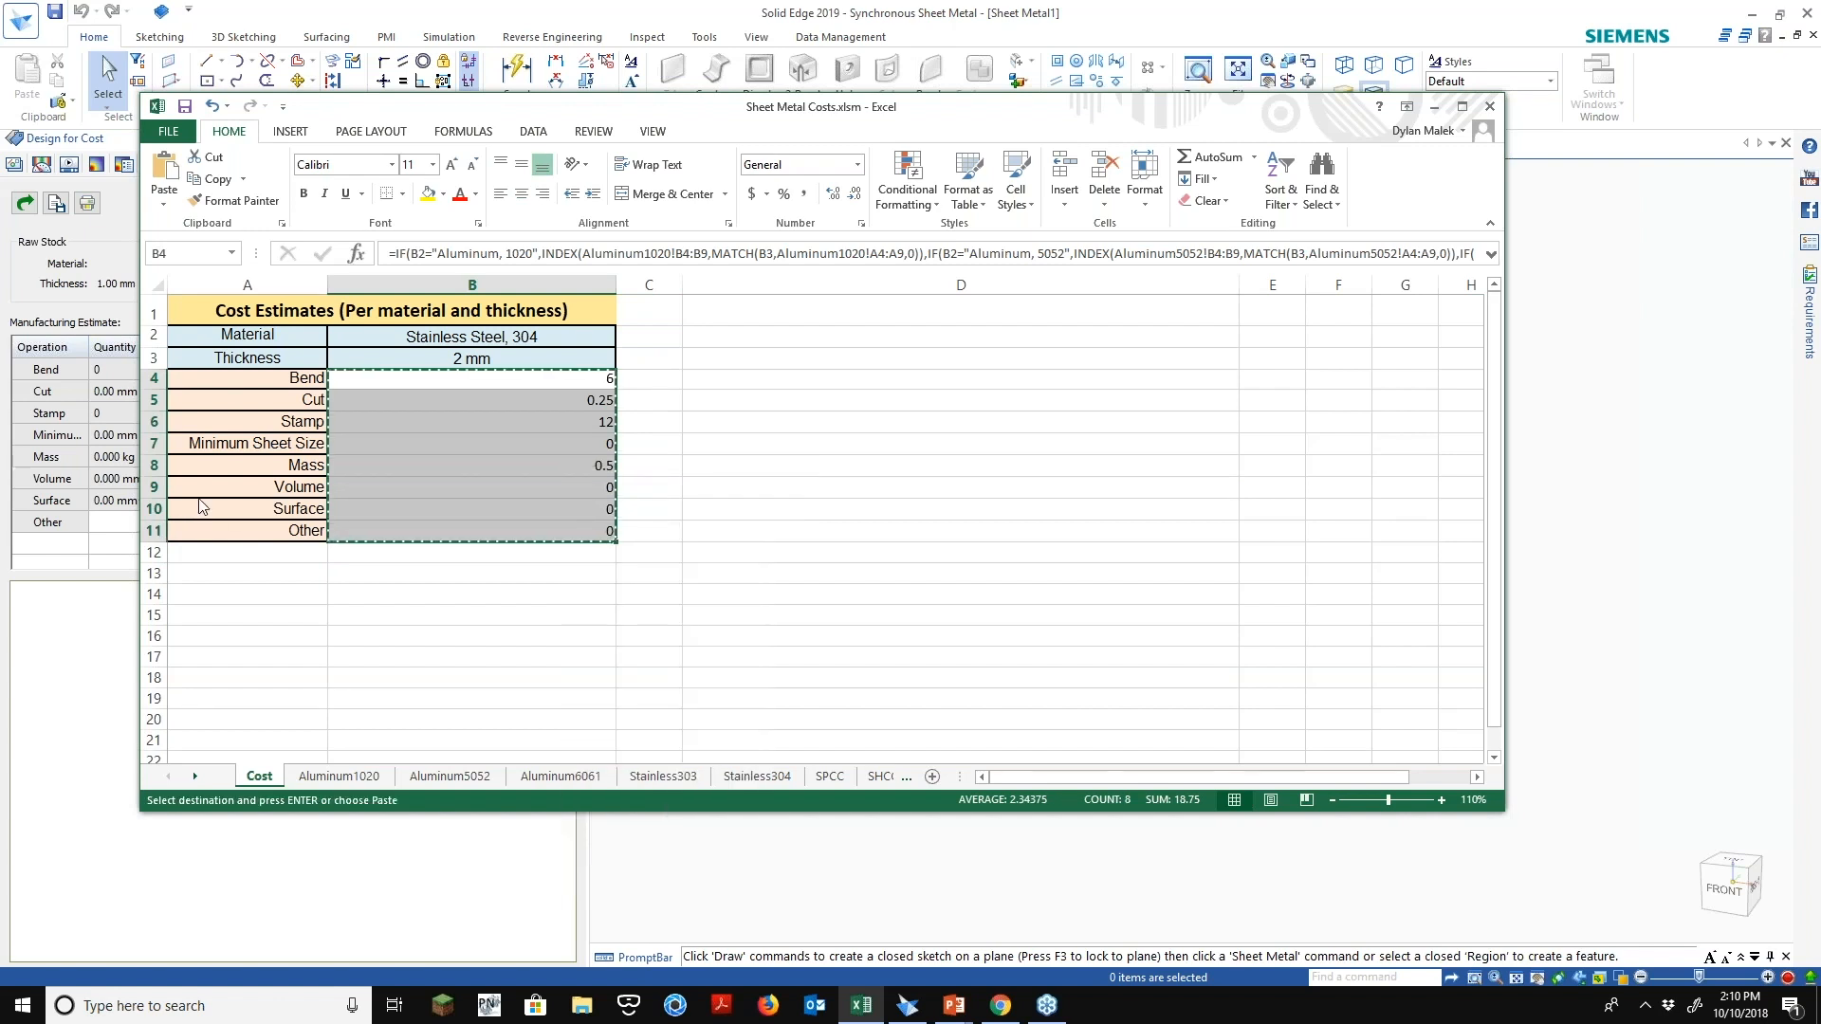
click(207, 467)
drag(208, 466, 209, 524)
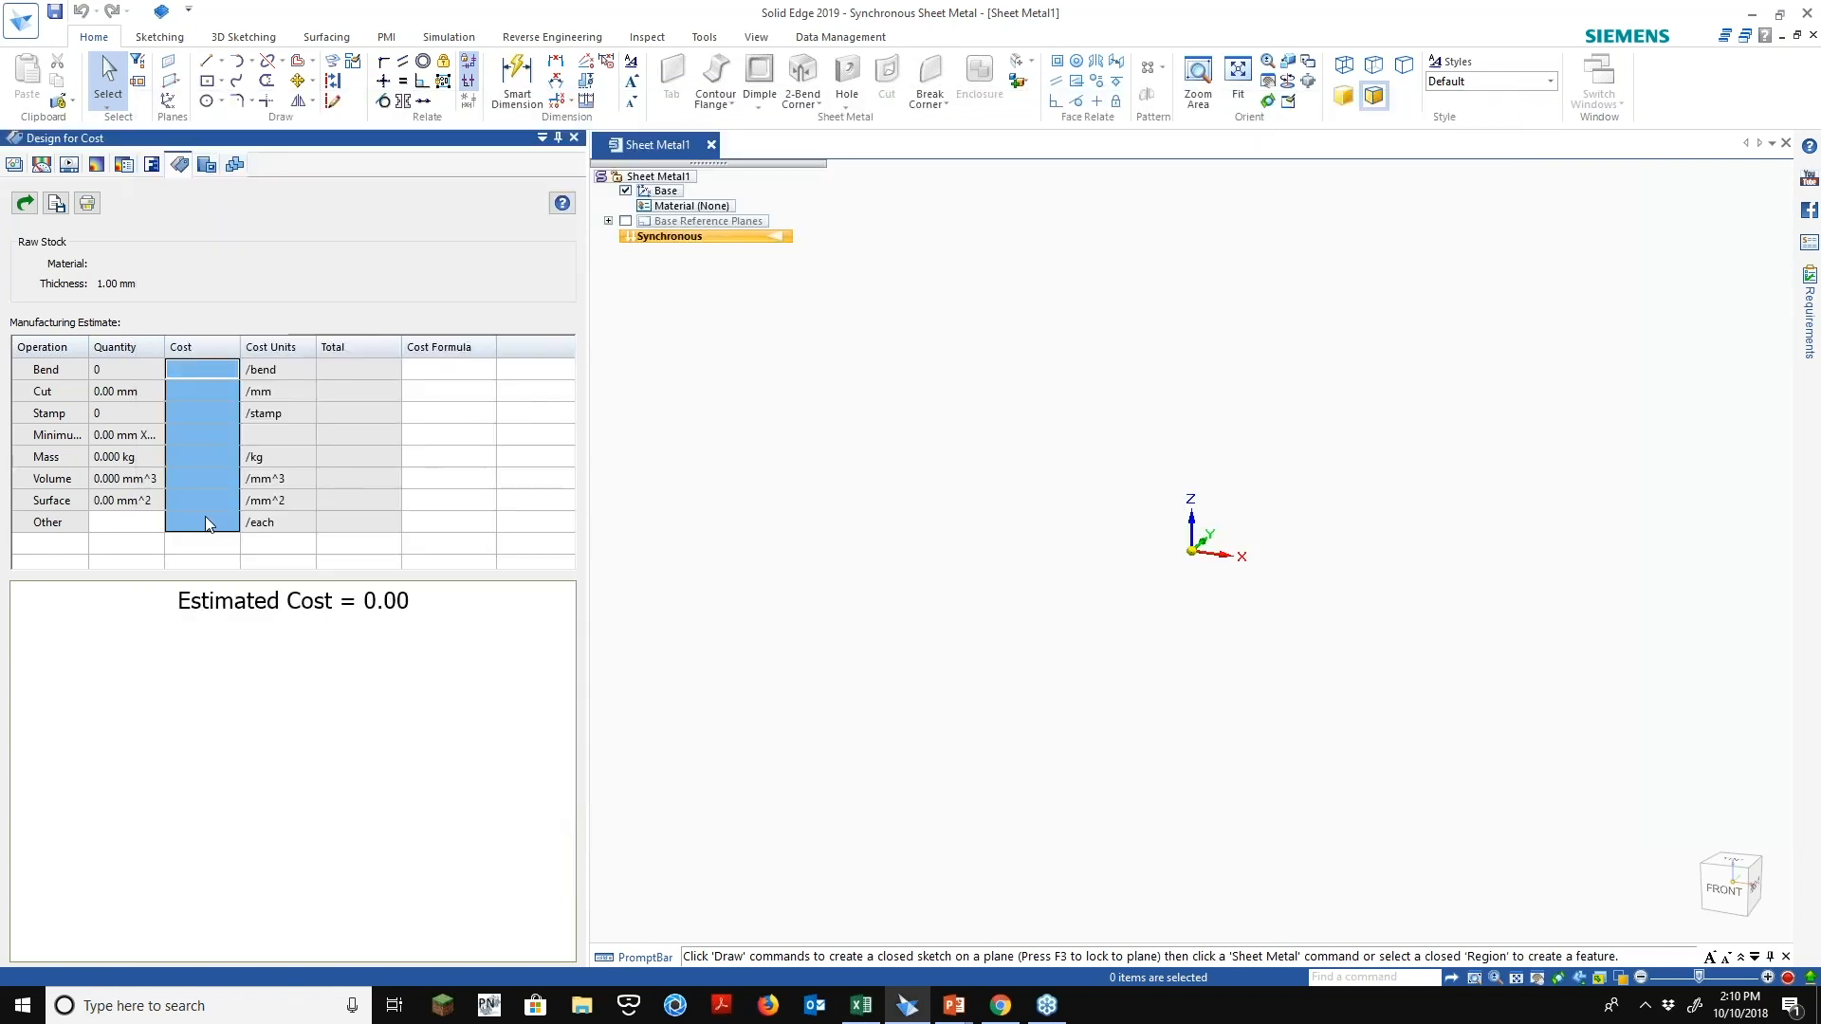
key(ctrl+v)
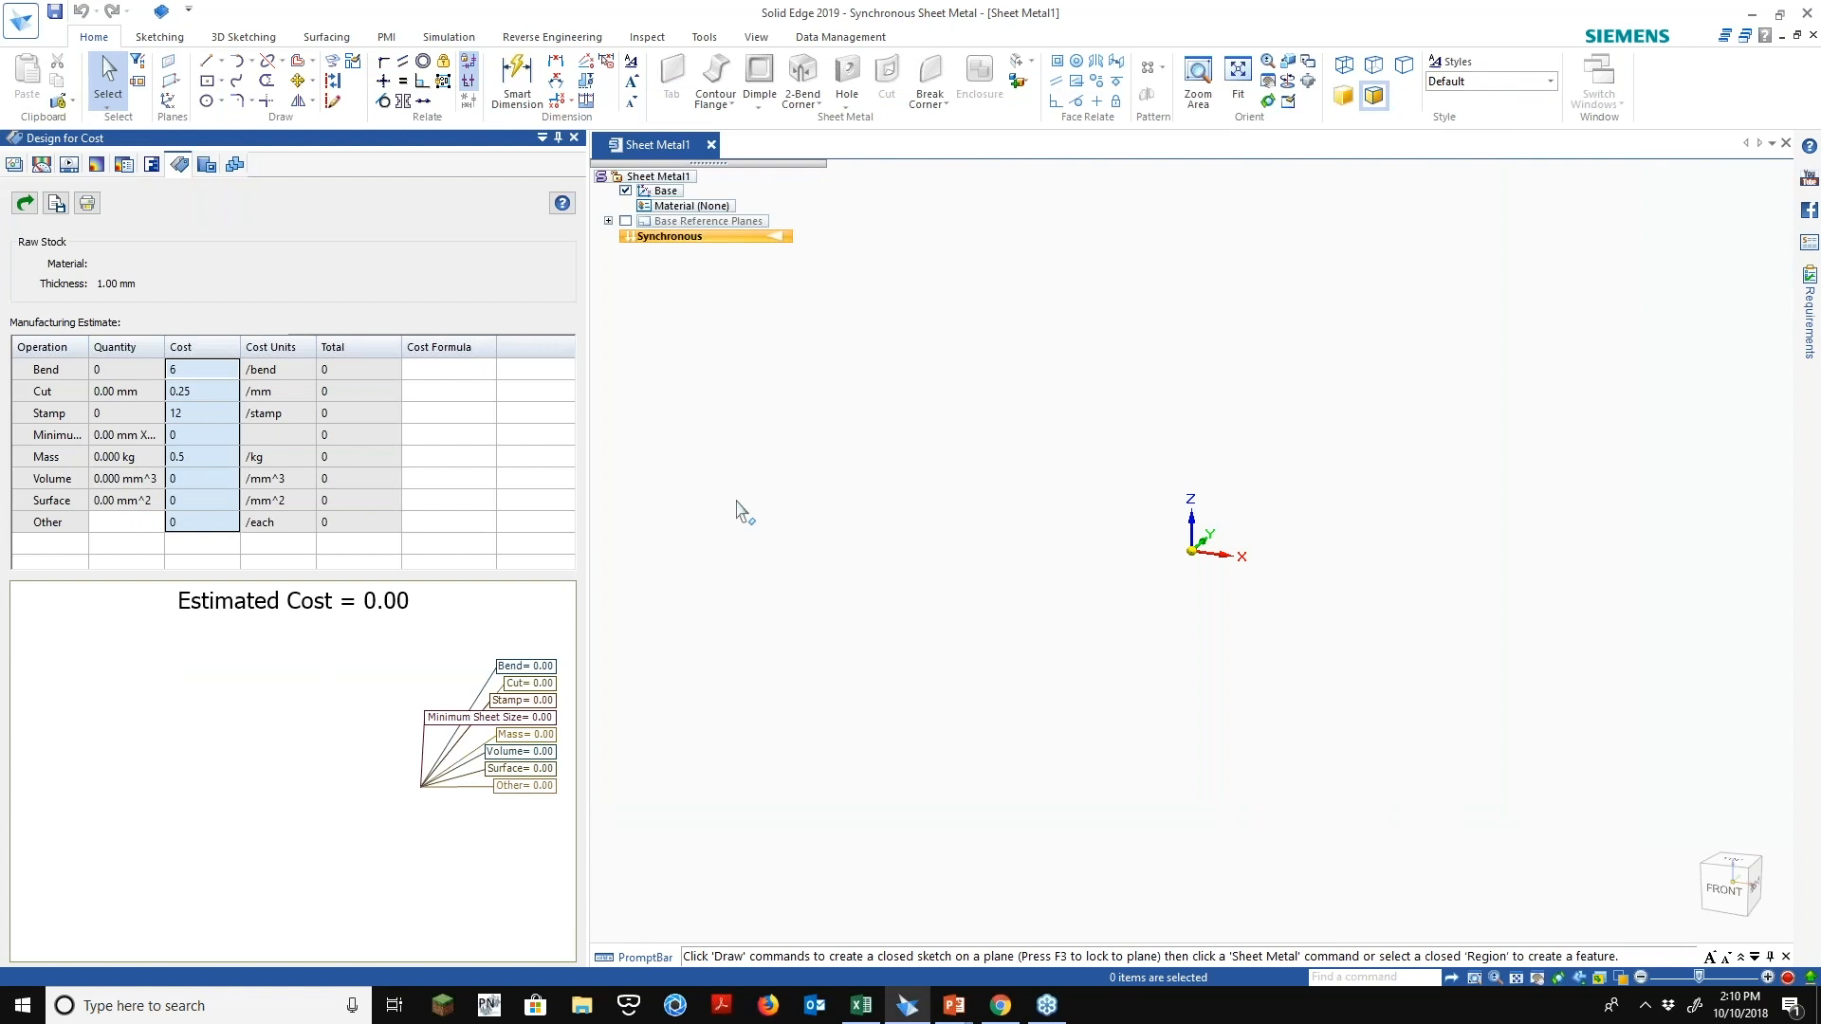
Sketch a rectangle centred on the origin in the XZ plane, about 145 mm high
click(211, 85)
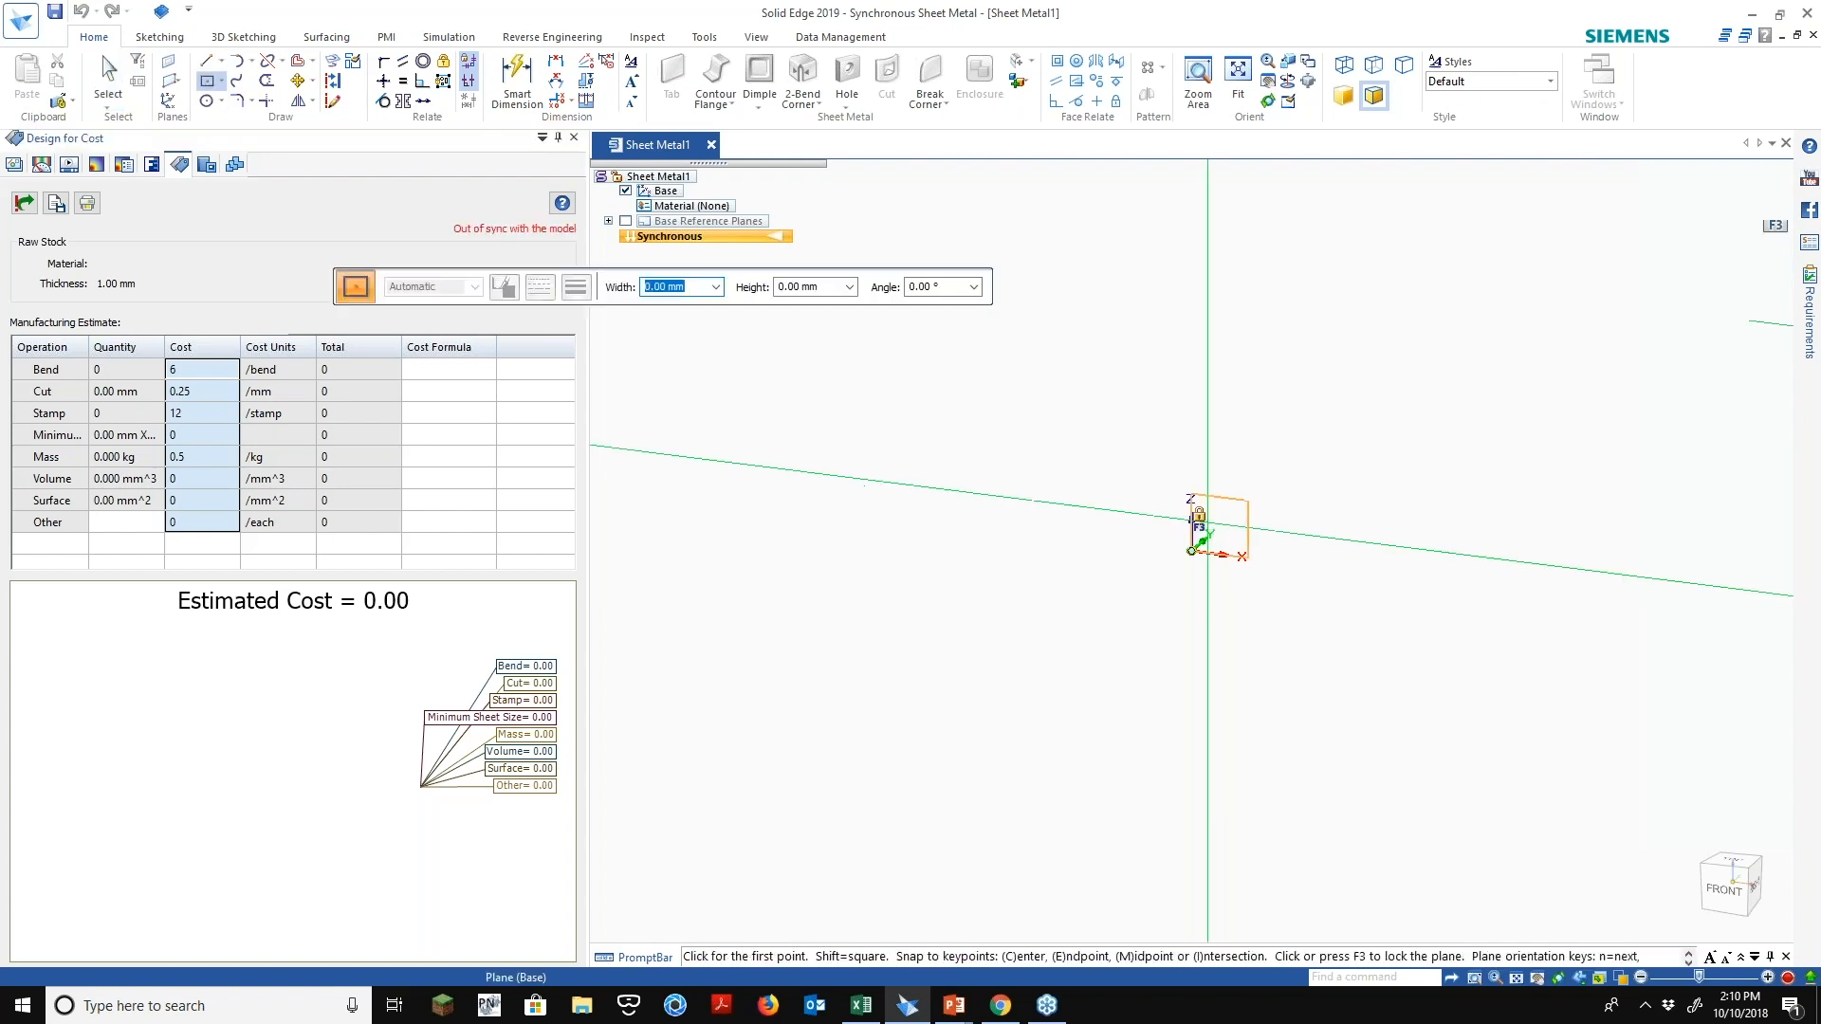
click(1191, 550)
click(1391, 385)
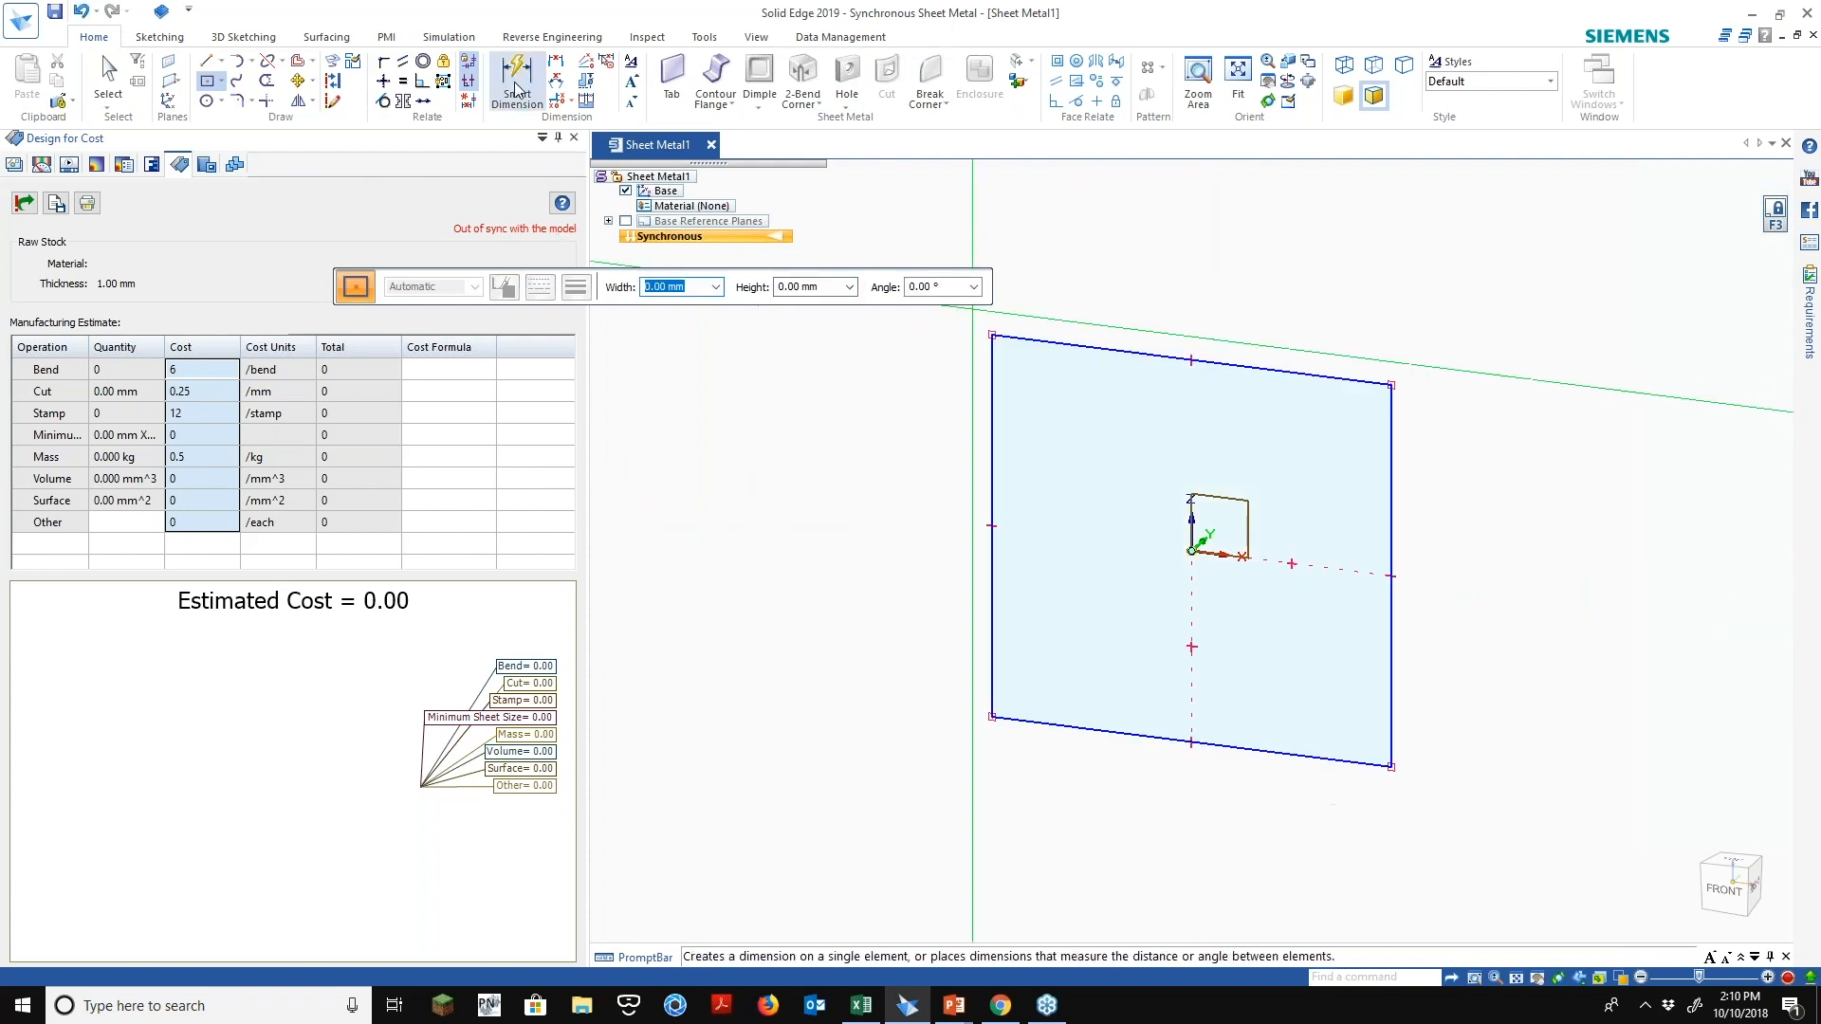
Dimension the rectangle to 150 mm high and 140 mm wide
click(517, 88)
click(992, 531)
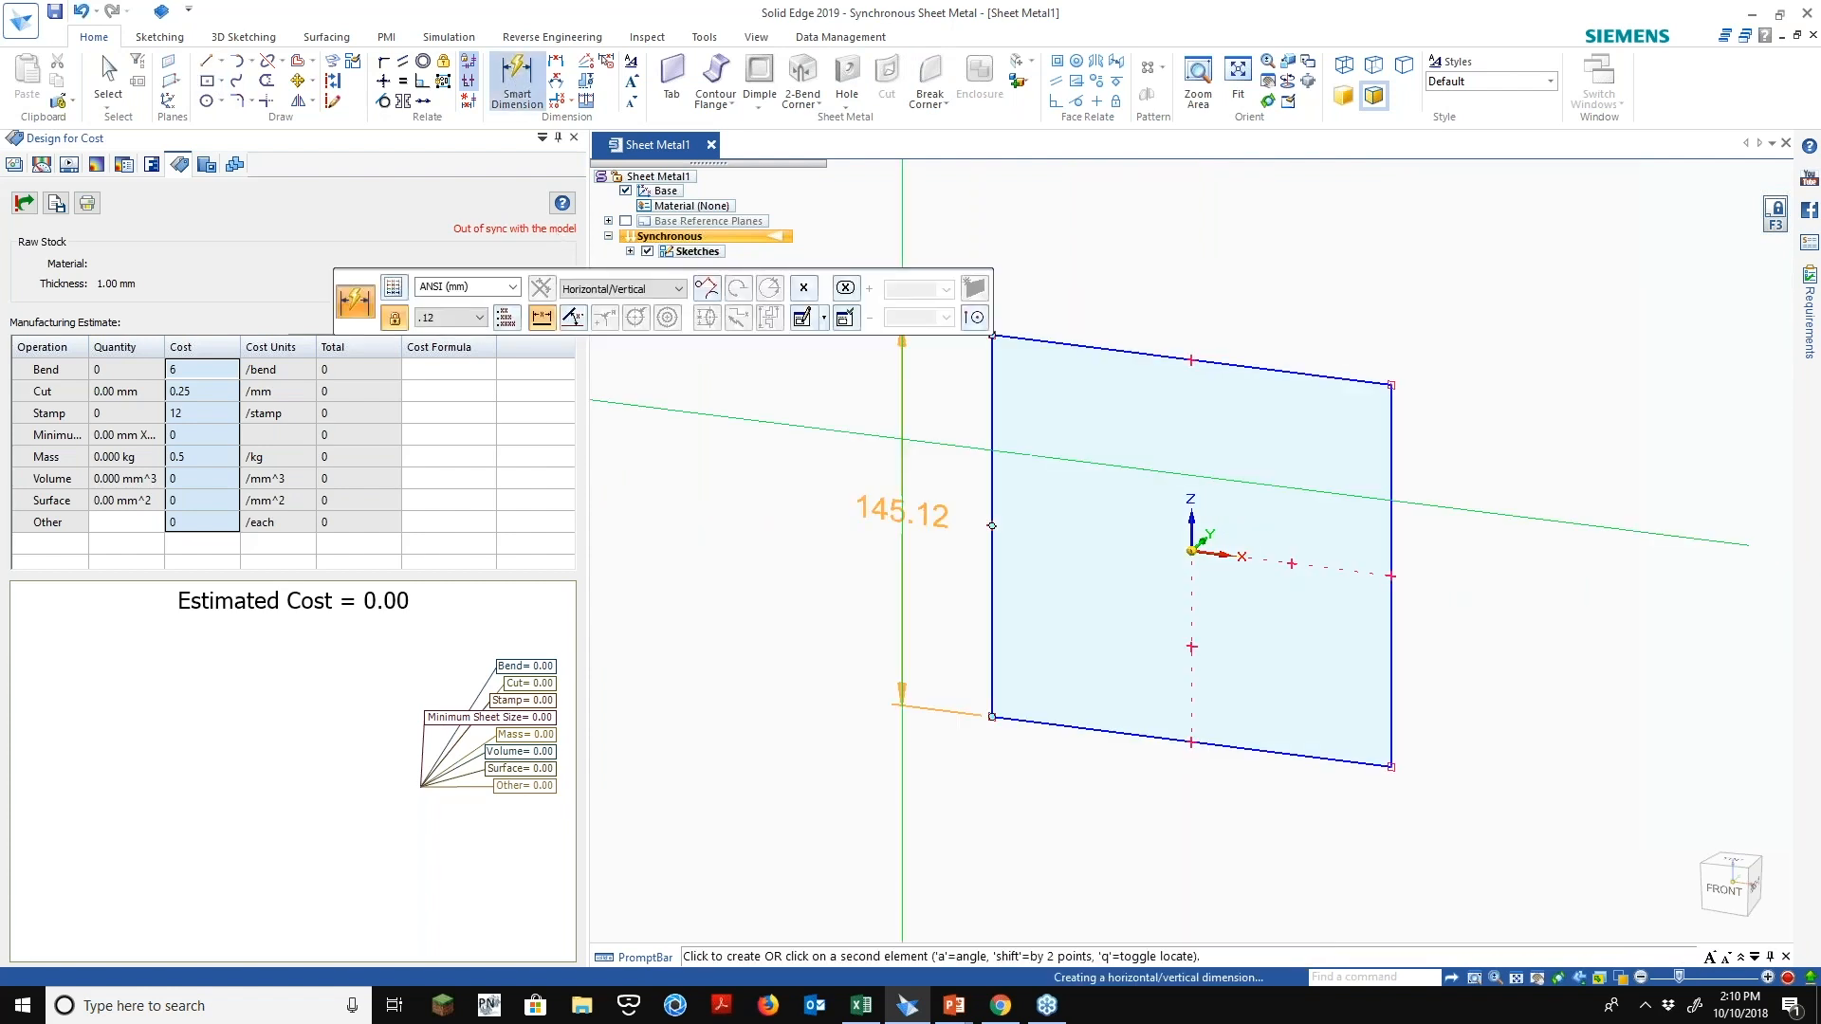
click(893, 560)
text(150)
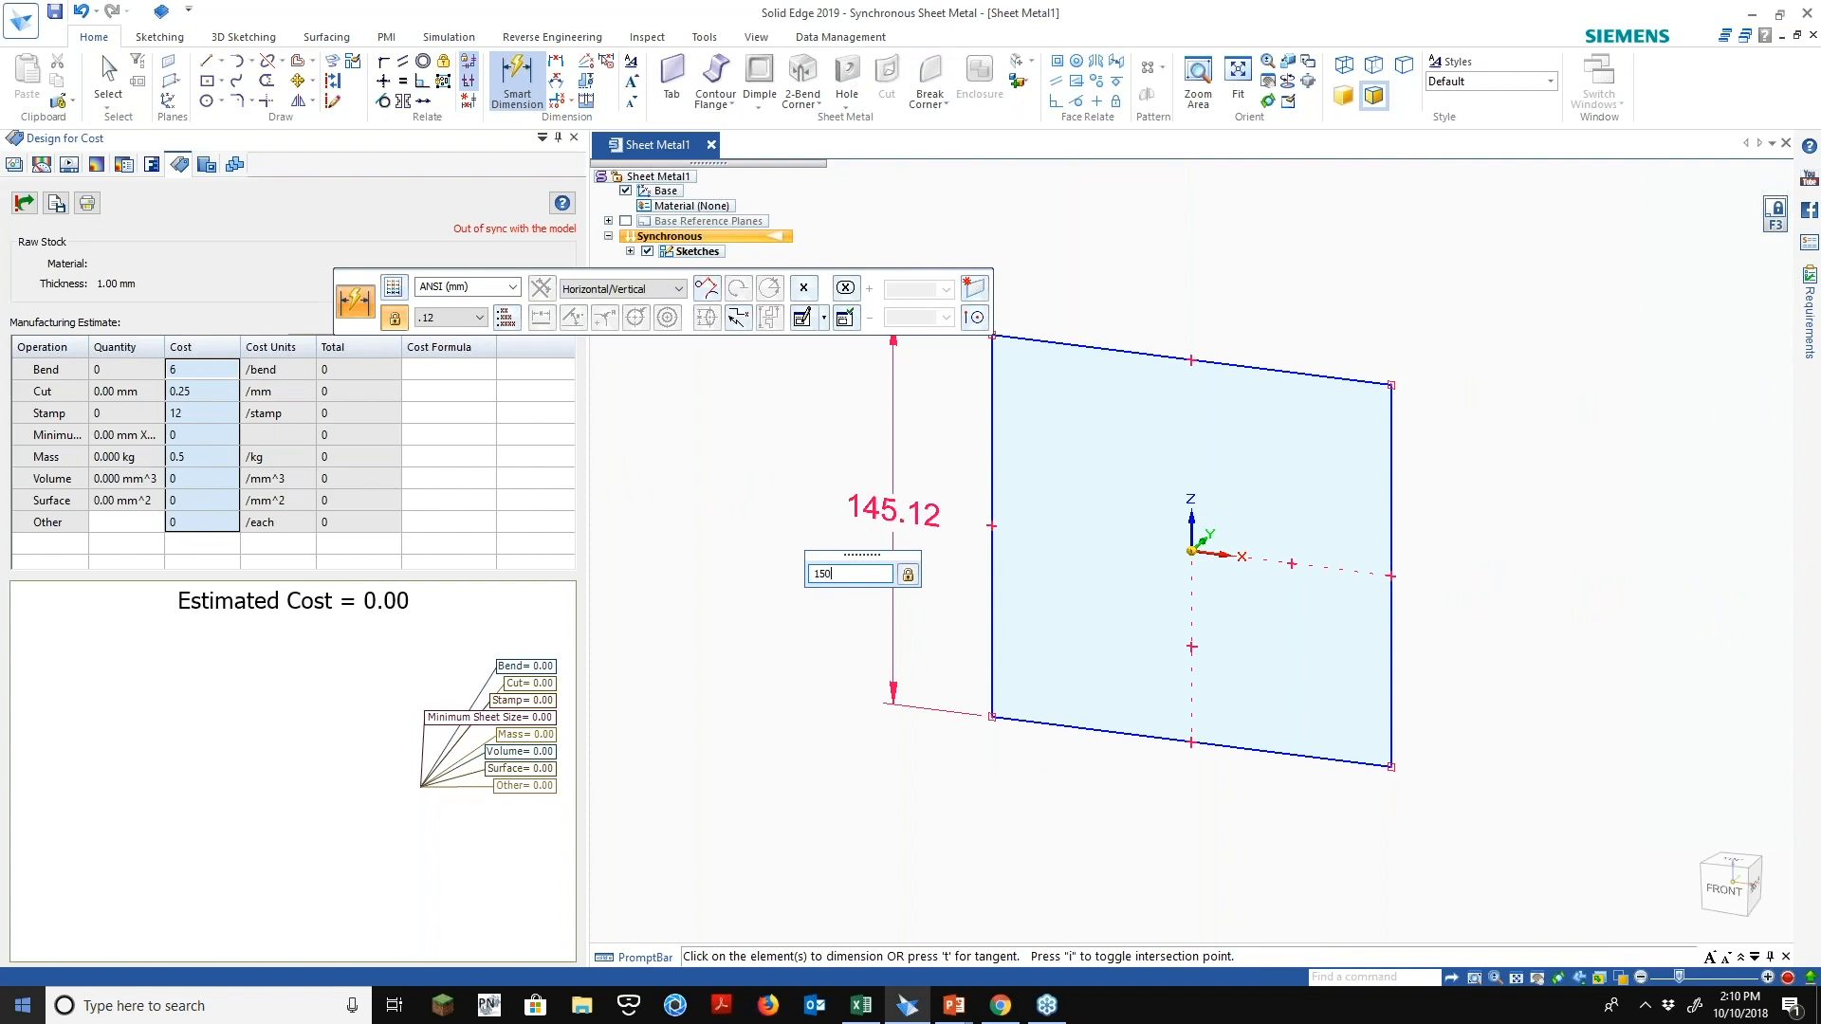
key(Return)
click(1129, 747)
click(1134, 809)
text(140)
key(Return)
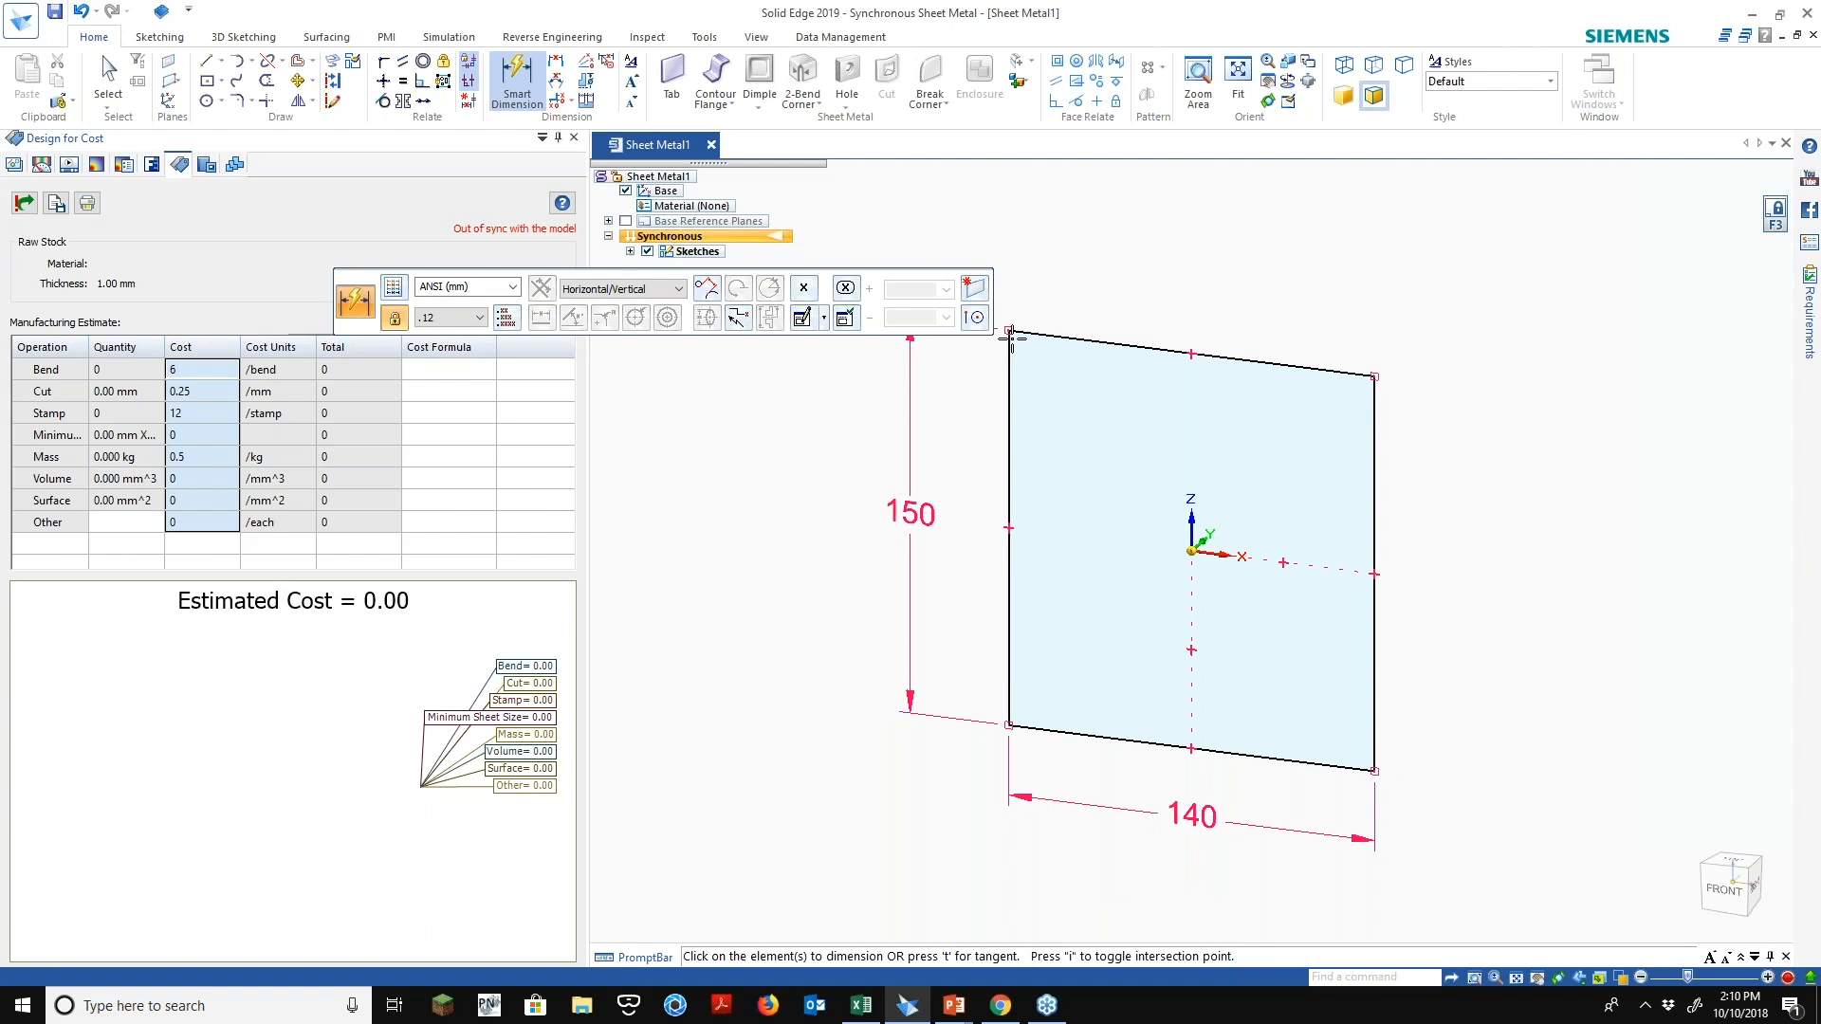
key(Escape)
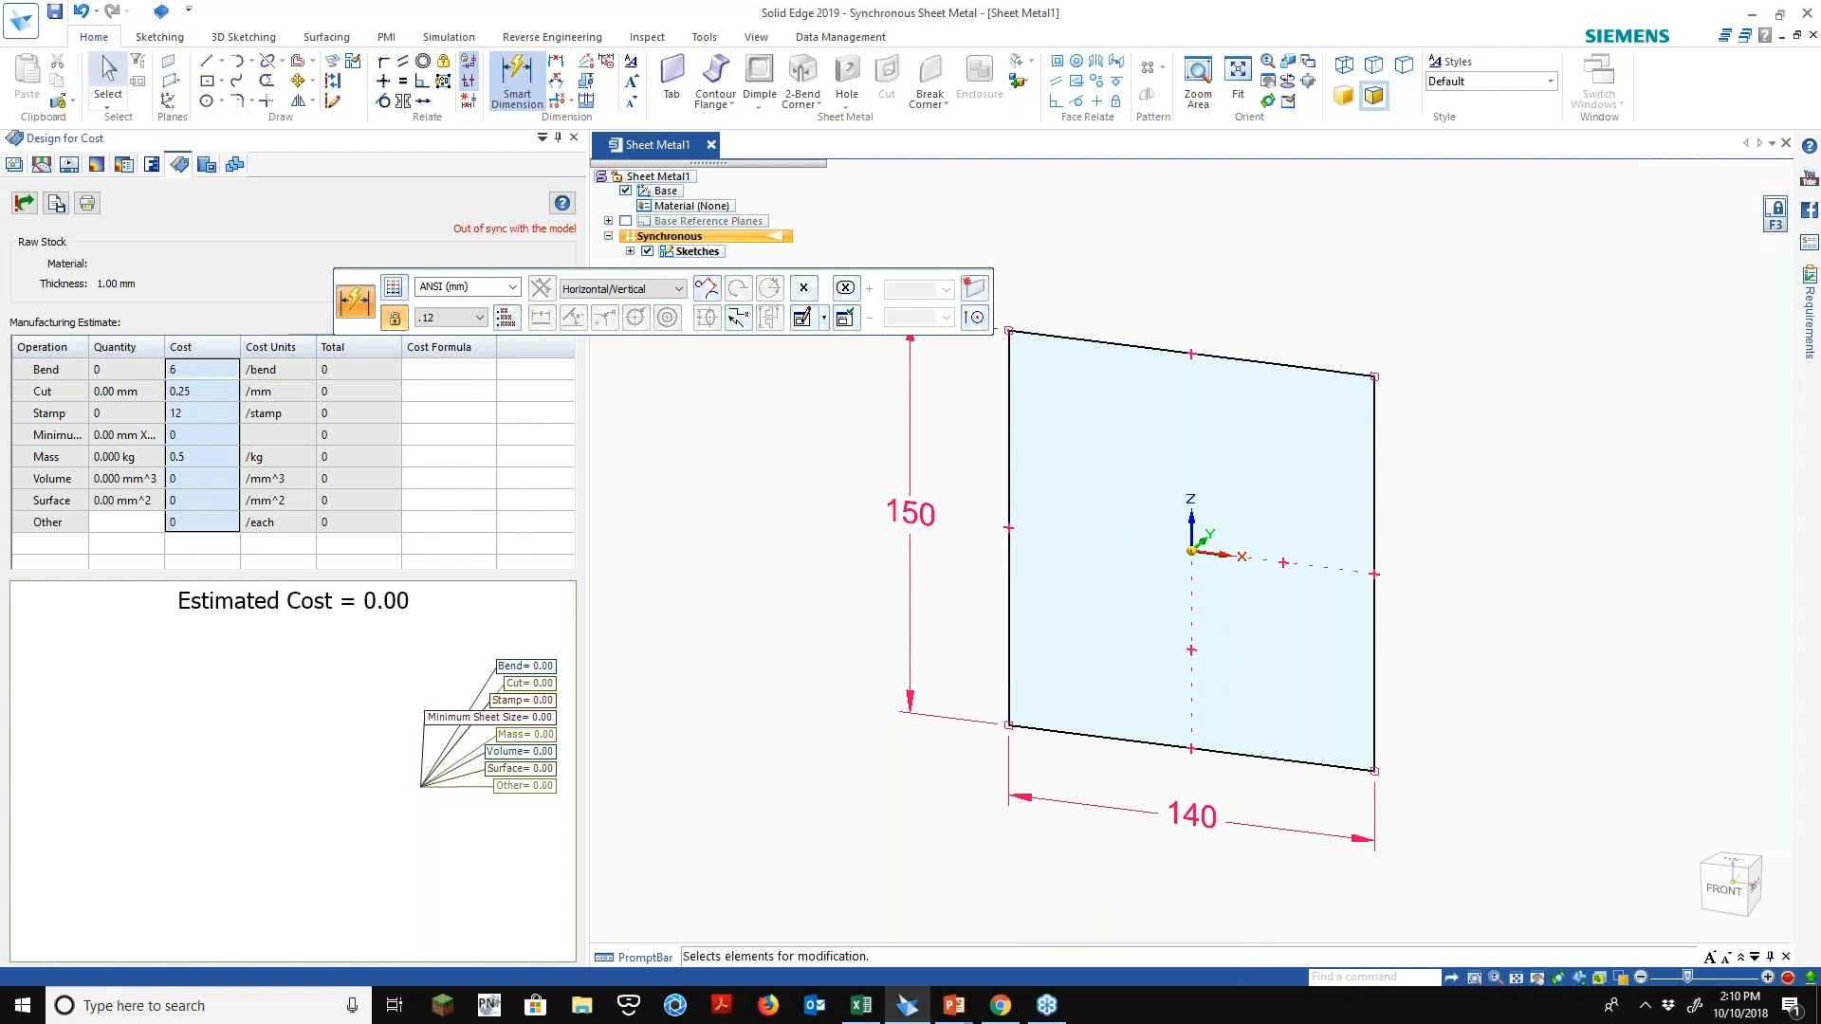
Create the base sheet metal tab from the dimensioned rectangle region
click(1215, 473)
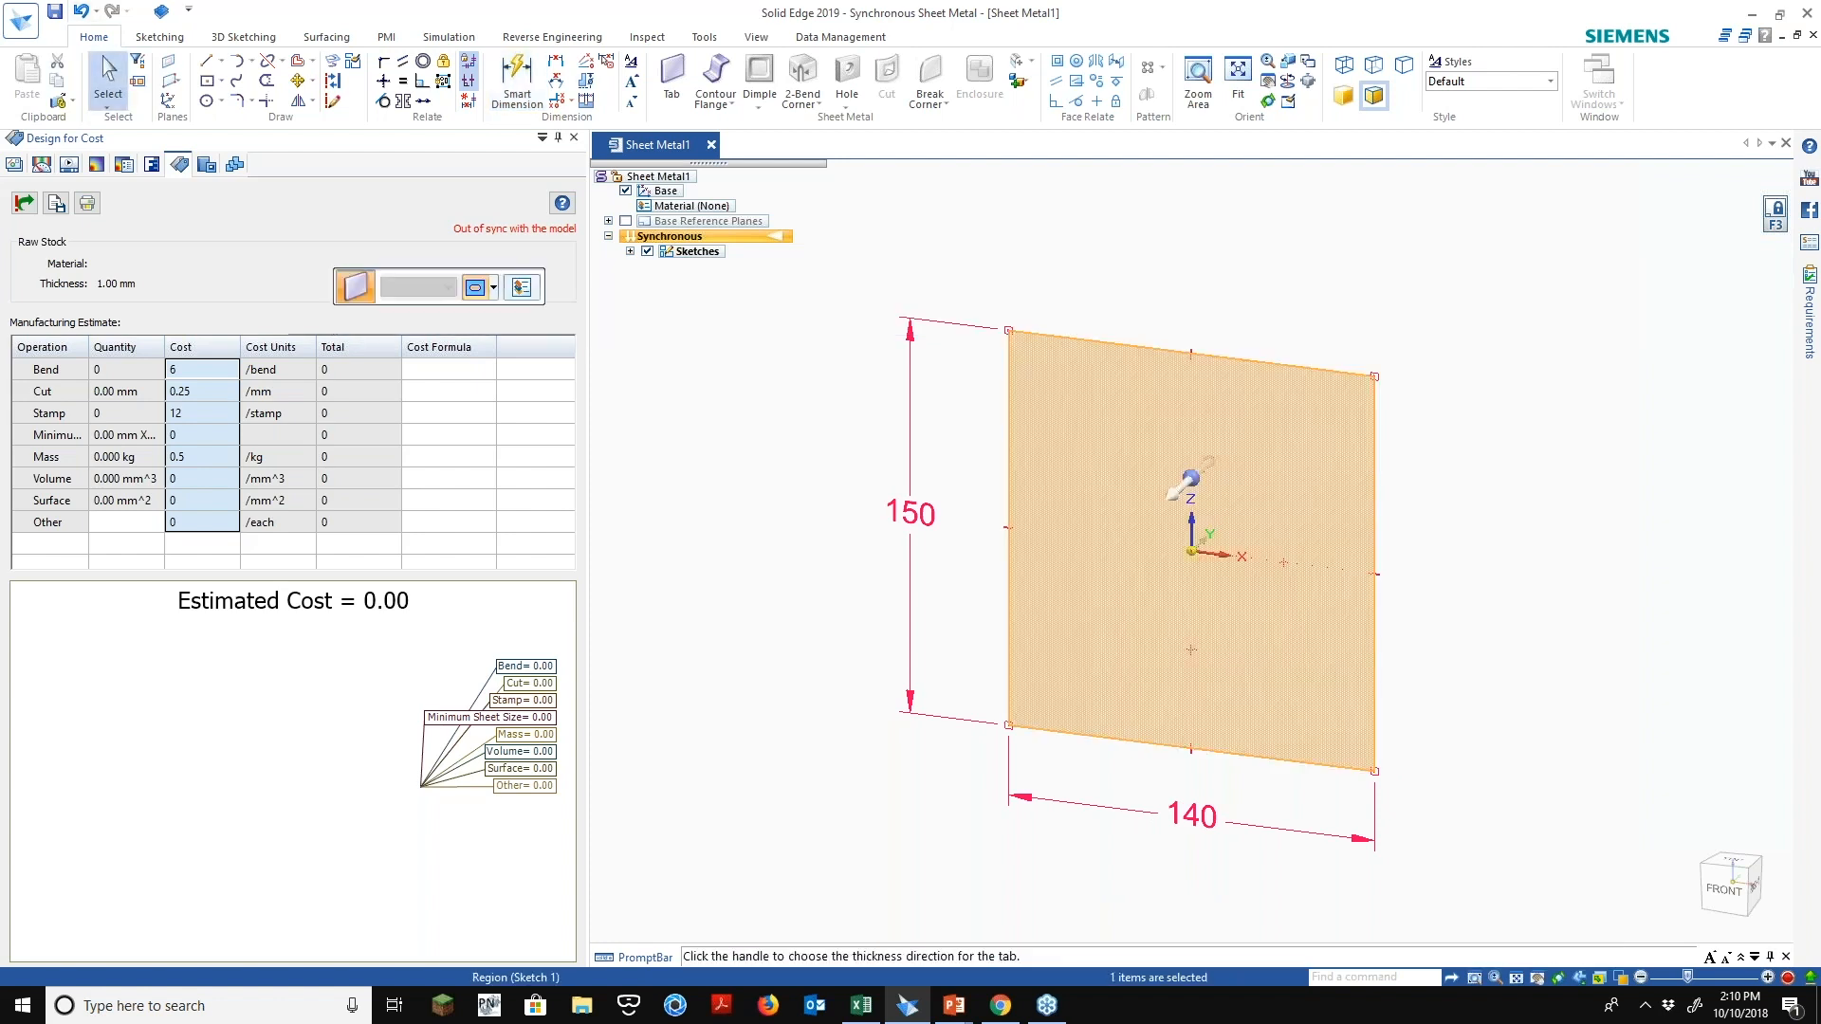
click(1188, 479)
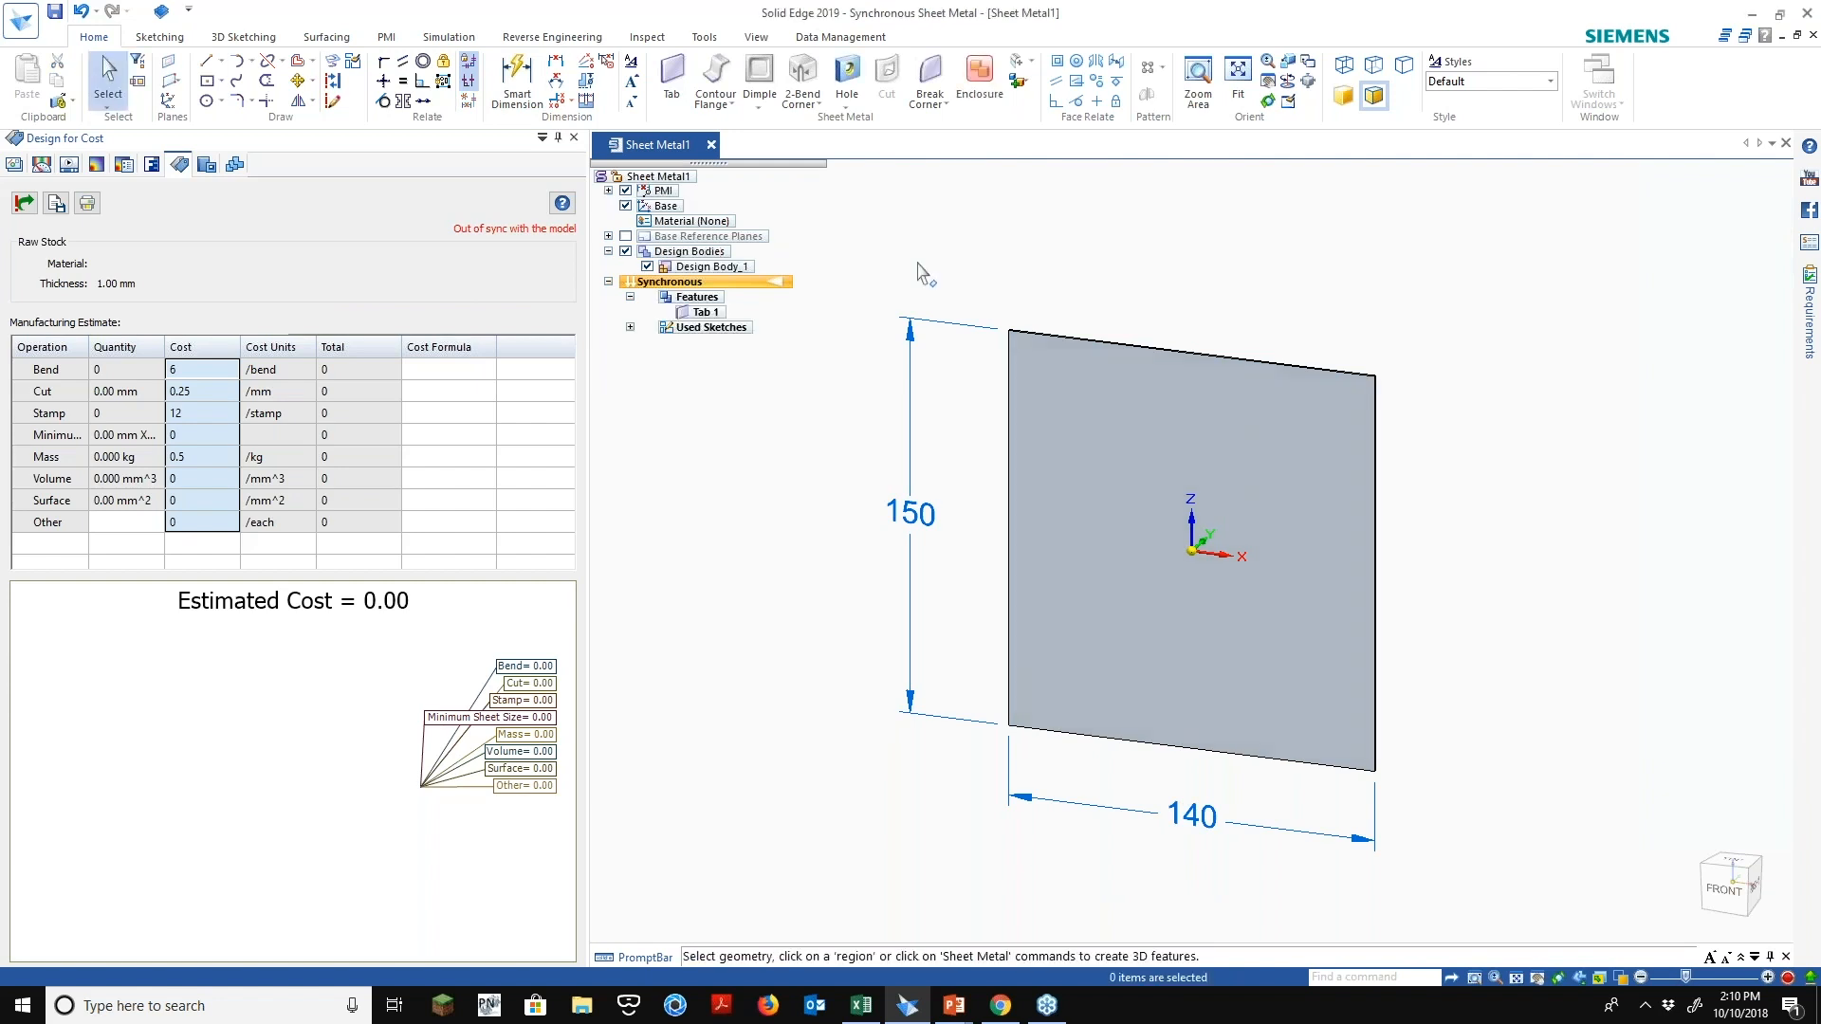
Apply Stainless Steel, 304 with a 2 mm material thickness to the model and update the cost estimate
double_click(686, 224)
click(262, 474)
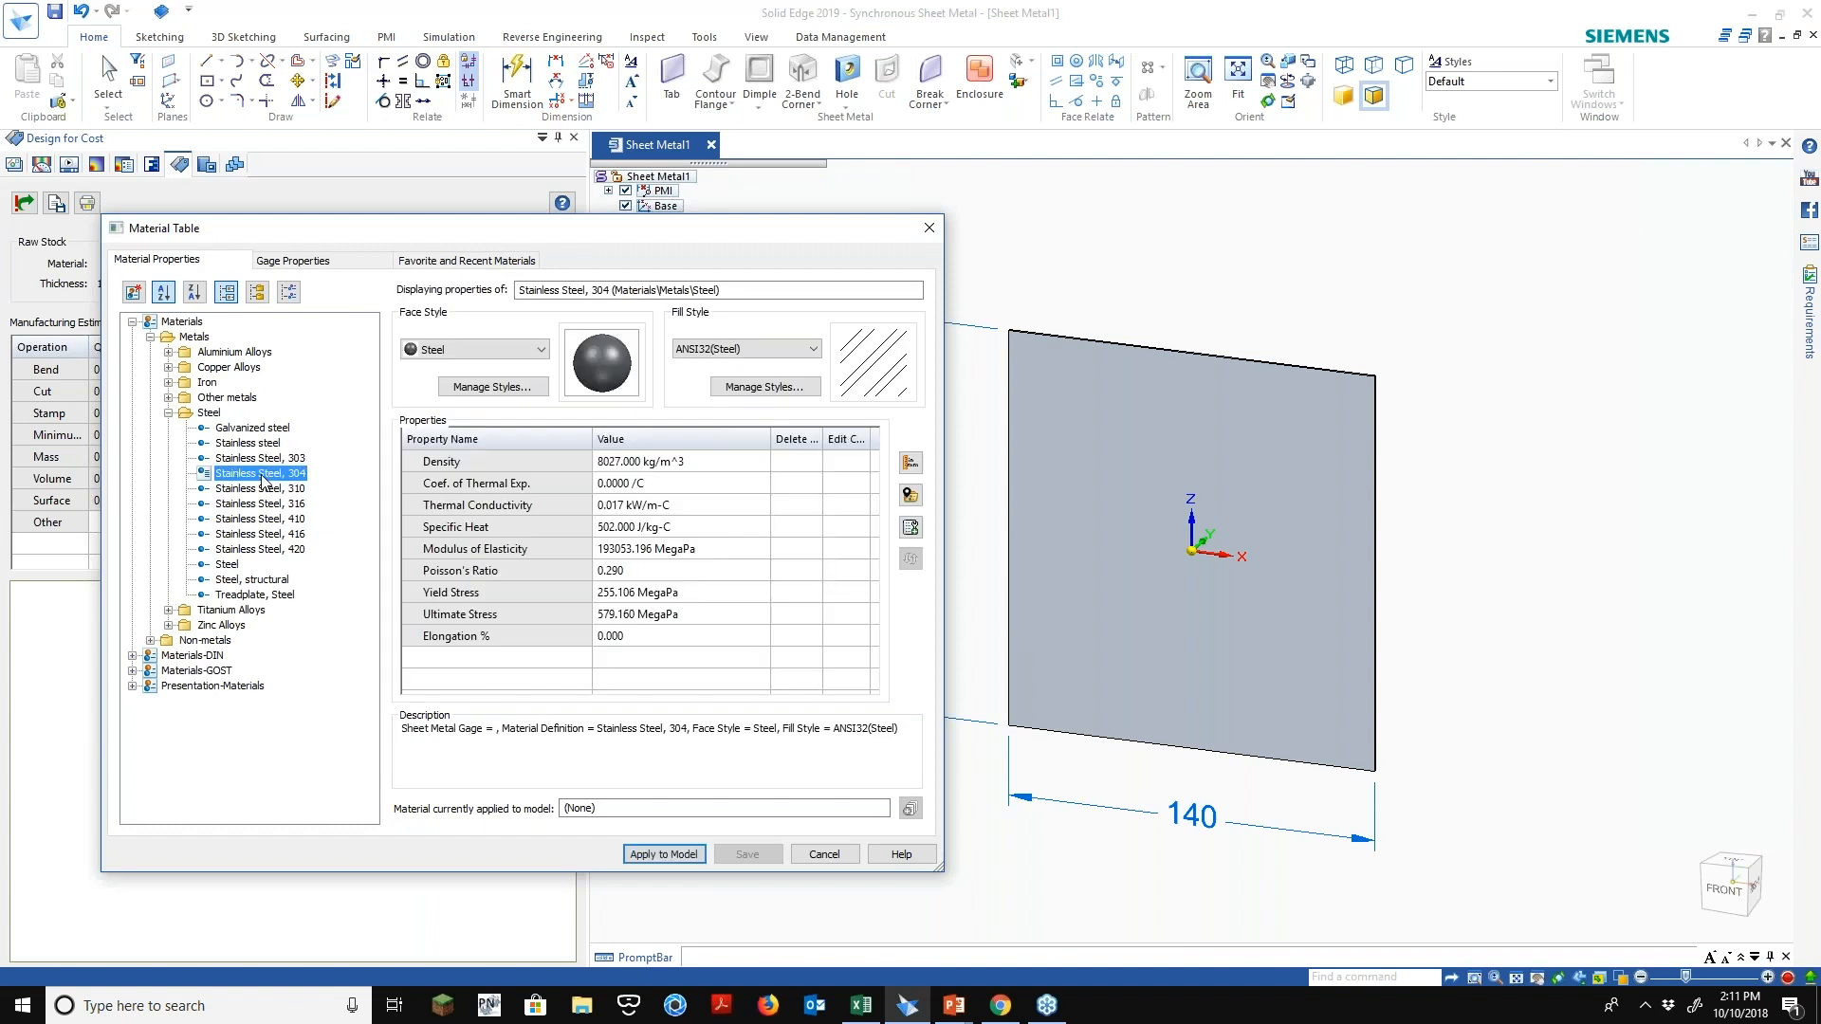
click(294, 260)
drag(571, 476, 514, 476)
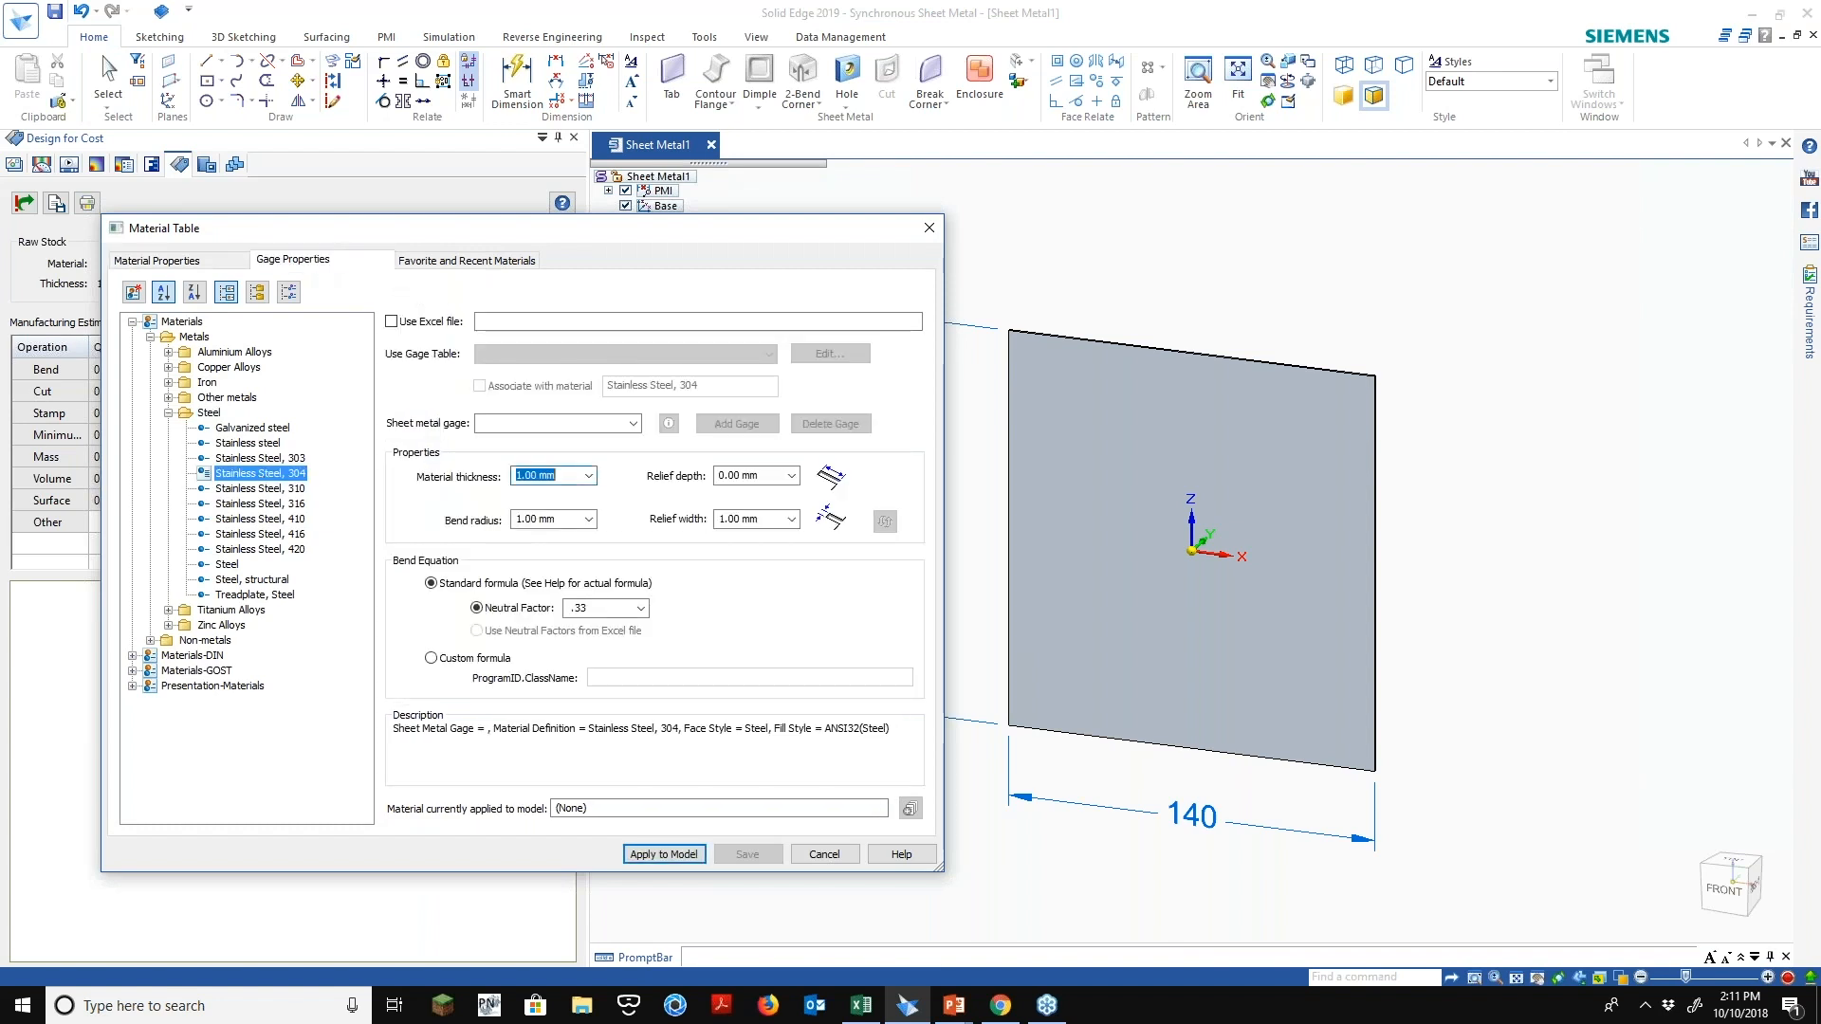
text(2)
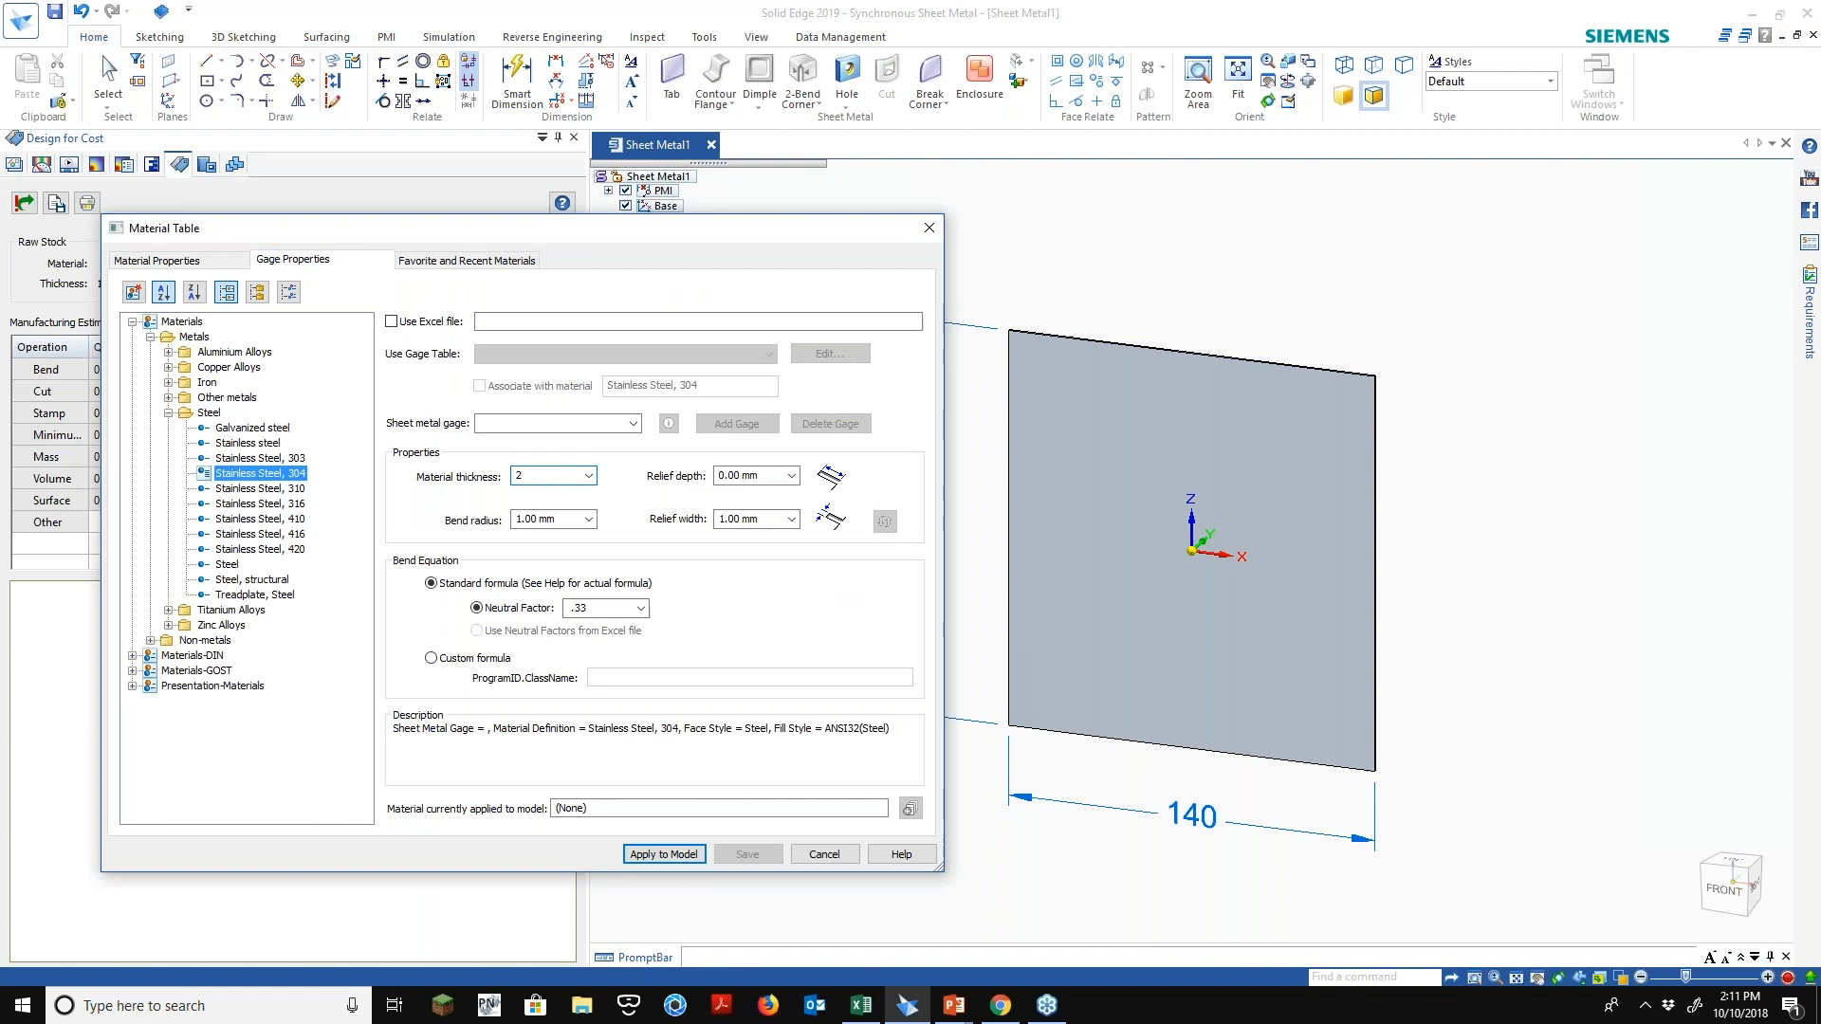
click(664, 855)
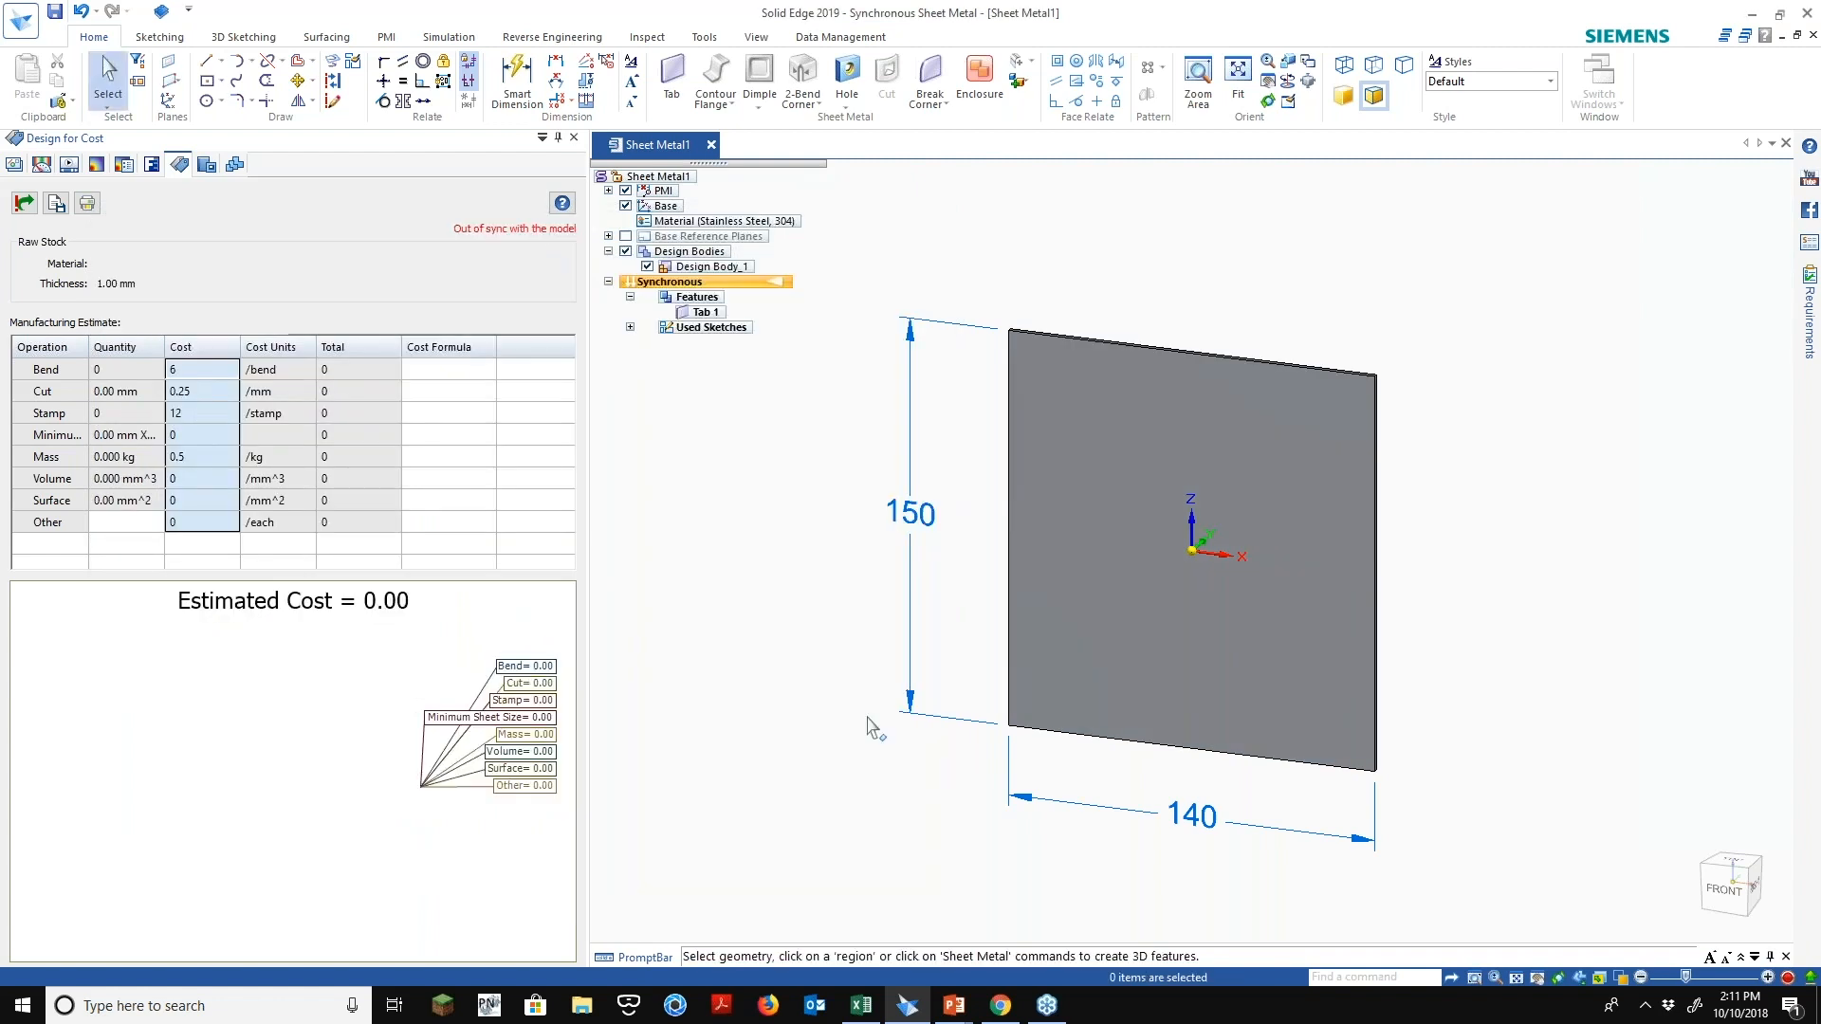
click(21, 205)
click(24, 203)
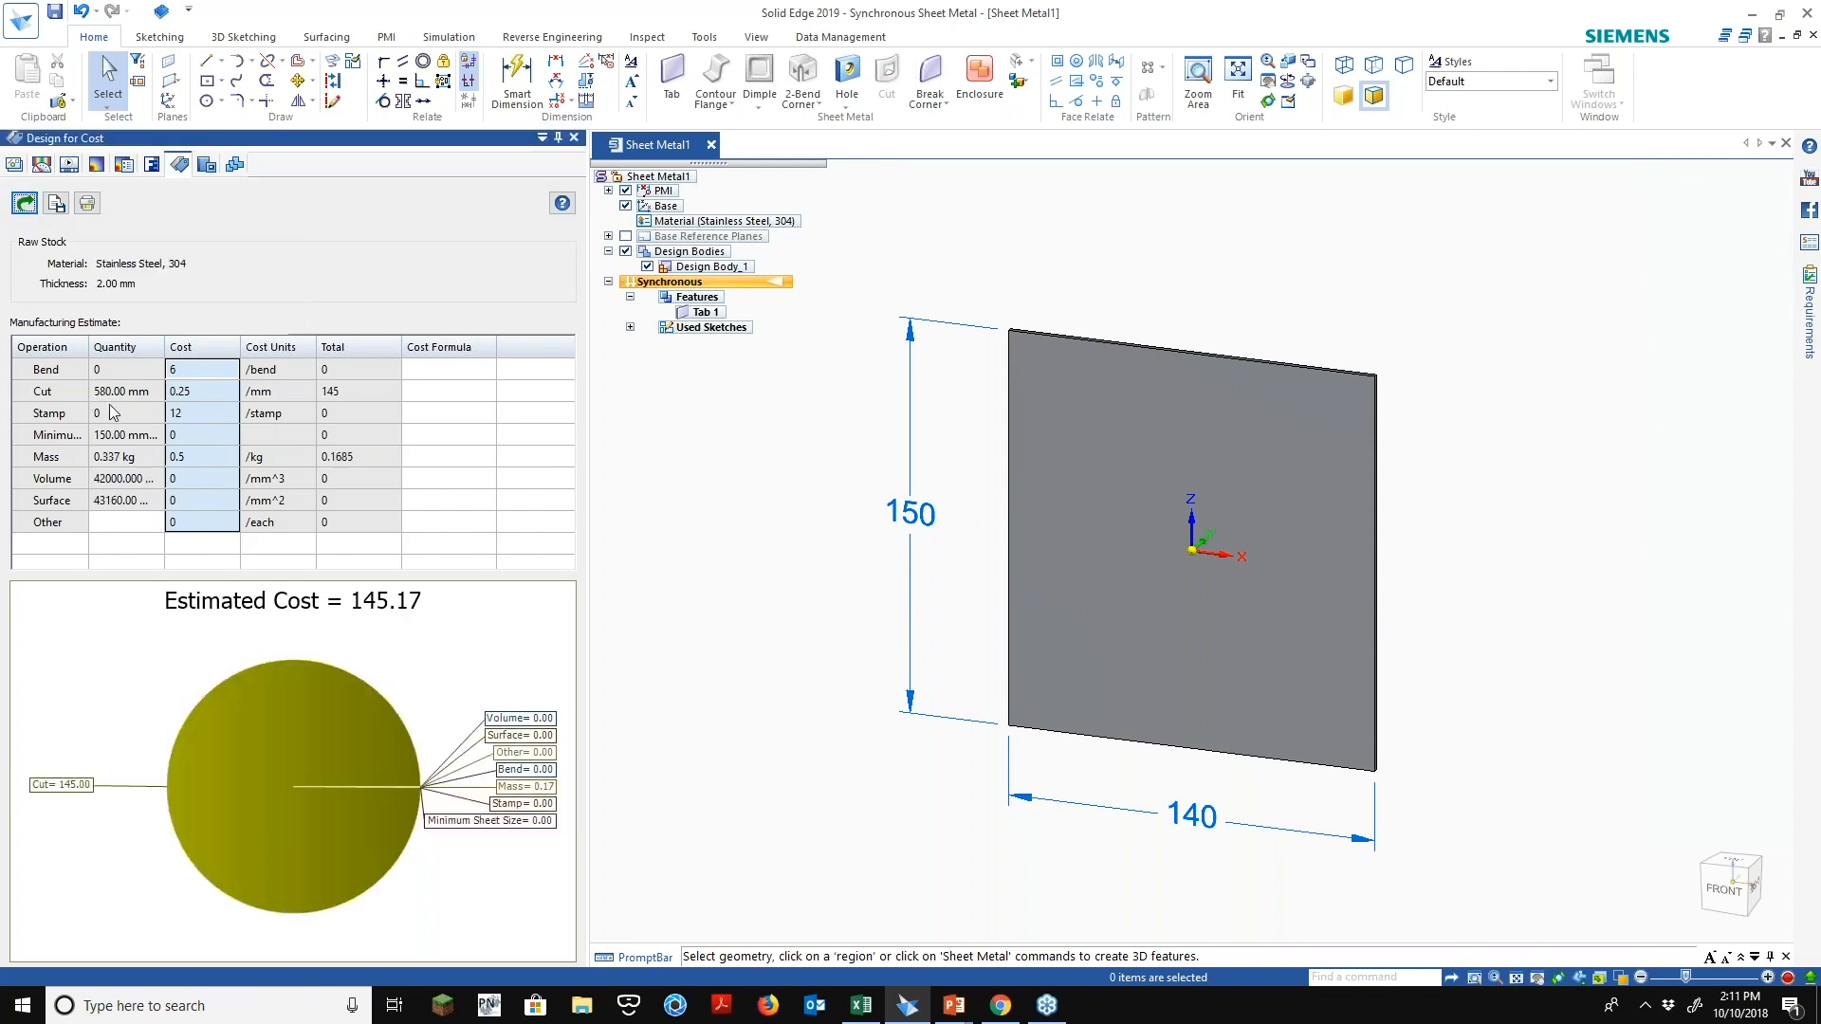
Cut a circular hole through the plate, centred on the origin, and update the cost estimate
click(205, 100)
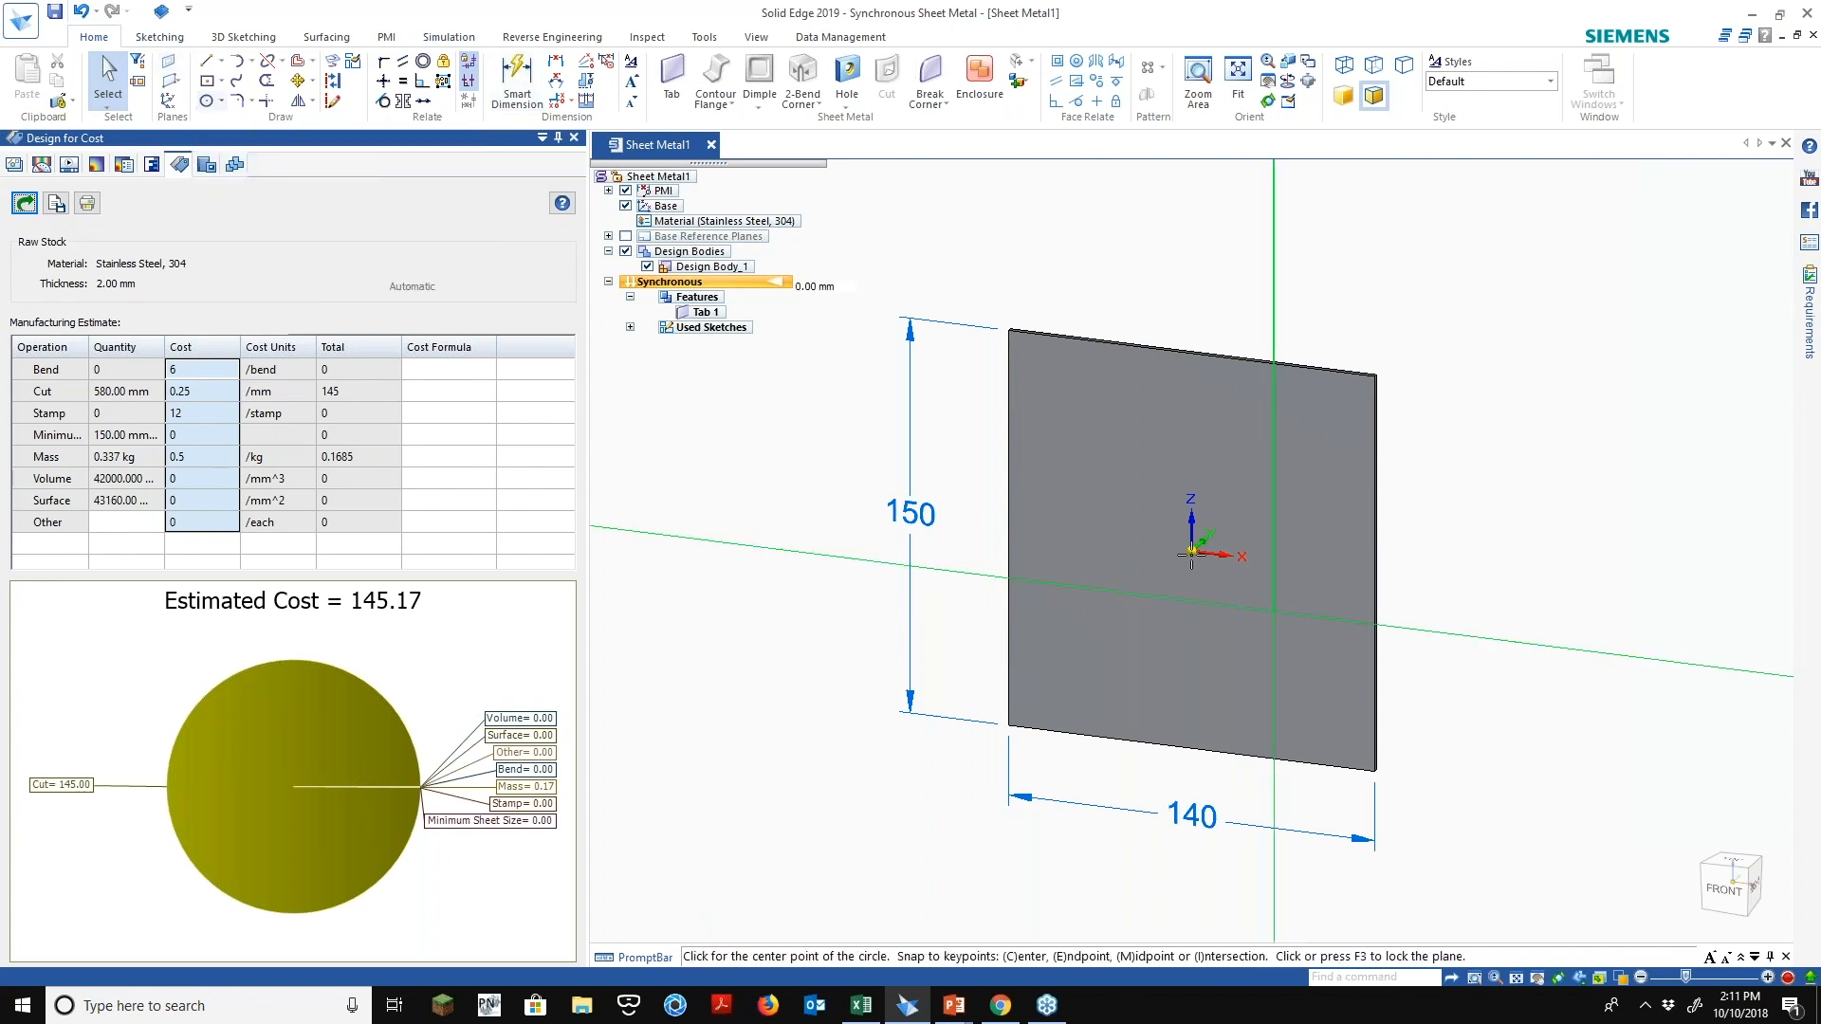
click(1191, 551)
click(1176, 641)
key(Escape)
click(1178, 605)
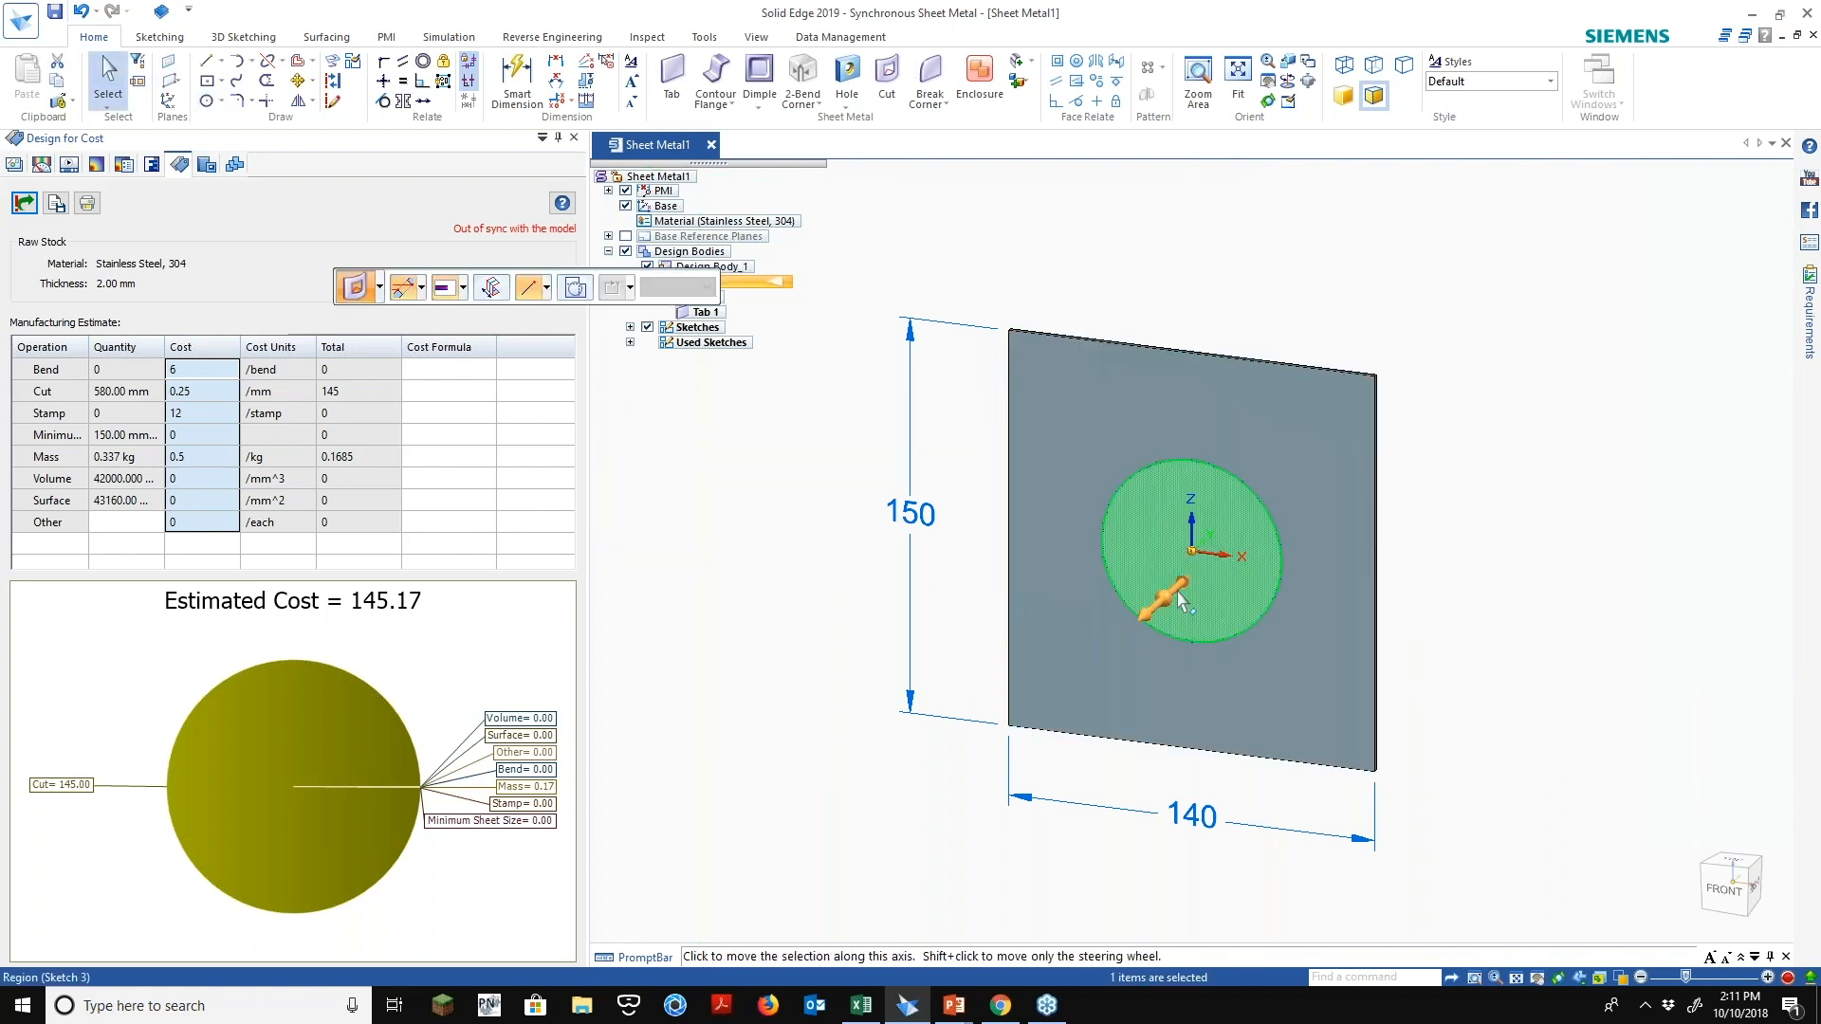
click(1178, 594)
click(1176, 595)
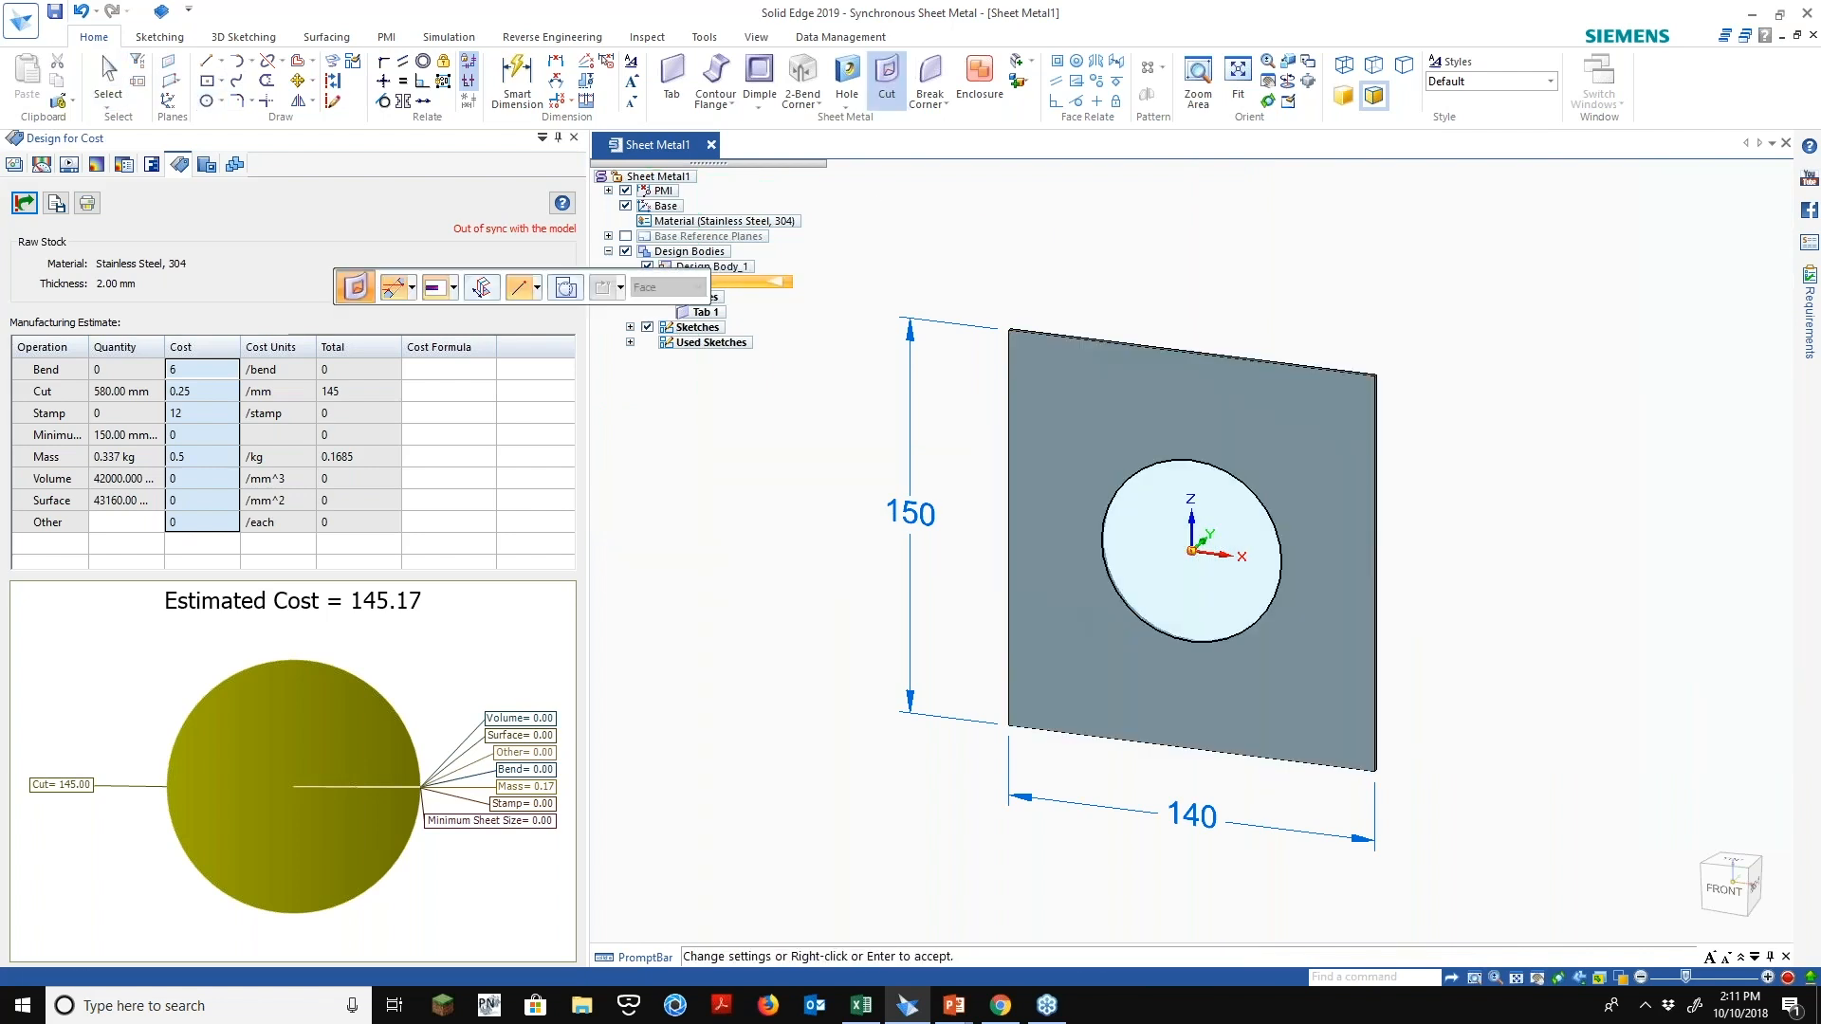
right_click(1176, 595)
click(22, 204)
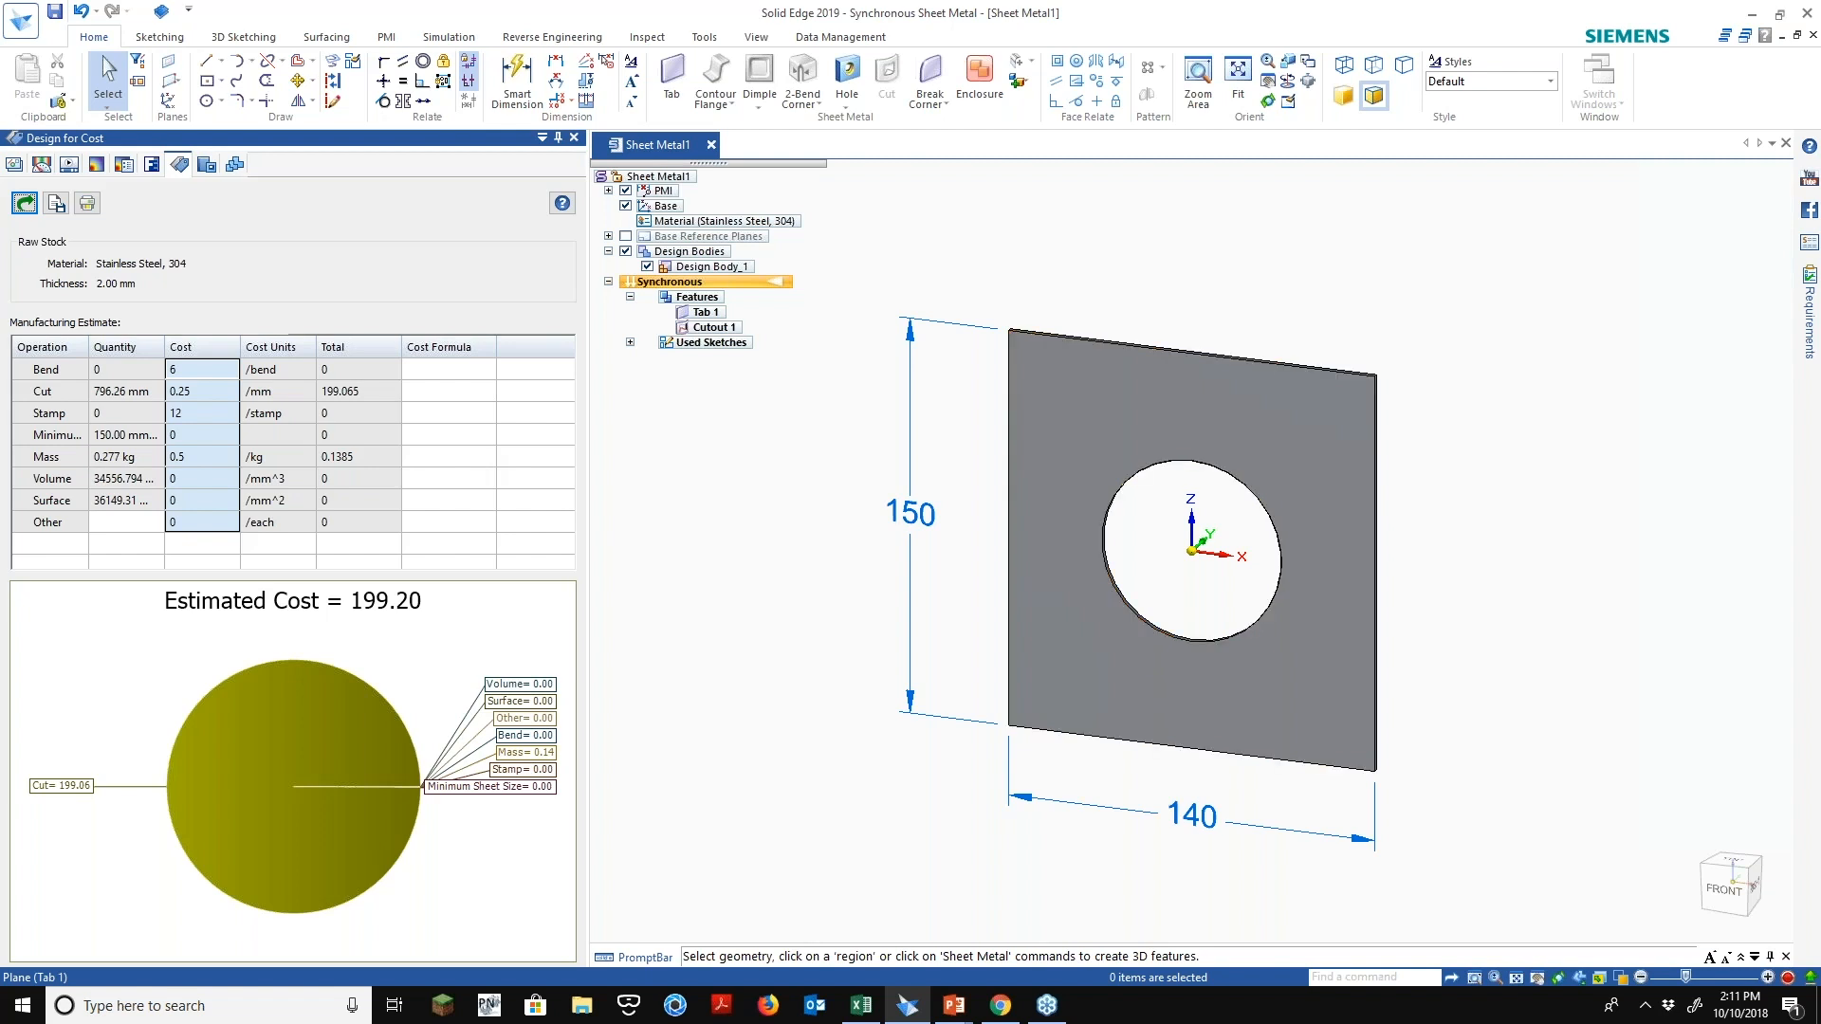
Add matching rearward flanges along the plate's upper and lower edges and update the cost estimate
click(1223, 374)
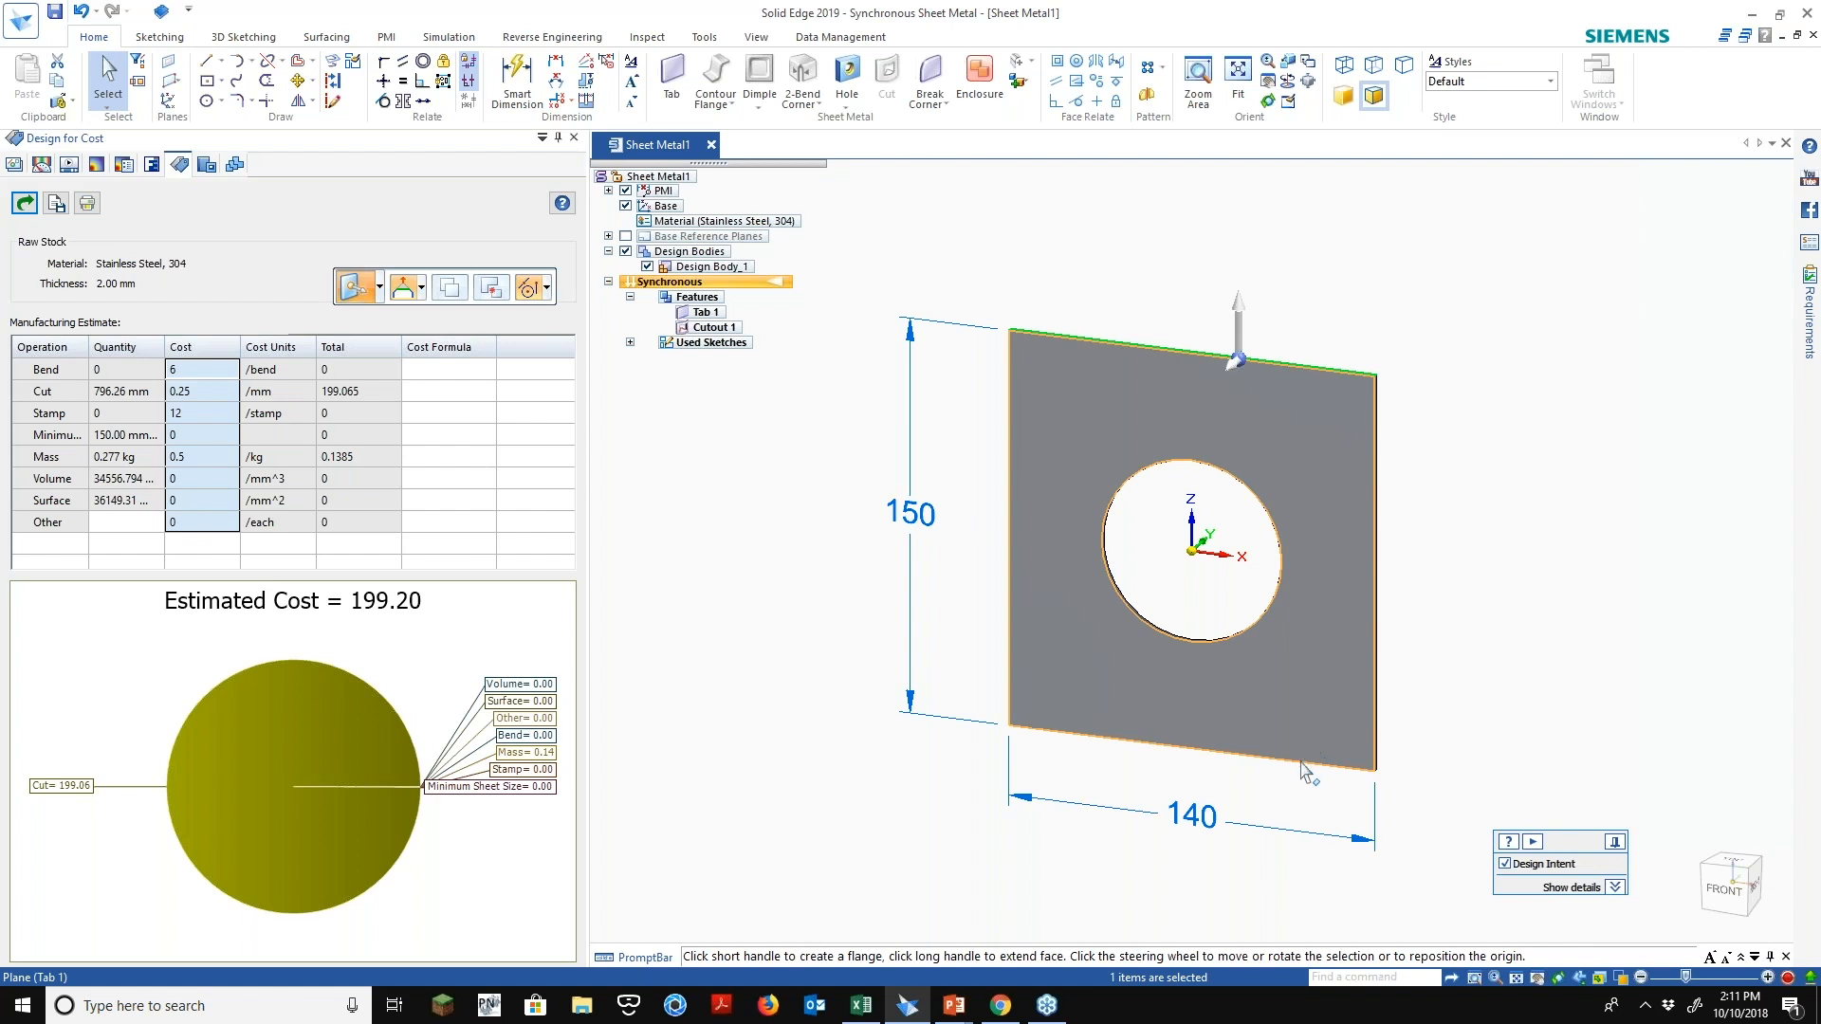
ctrl+click(1236, 752)
click(1238, 323)
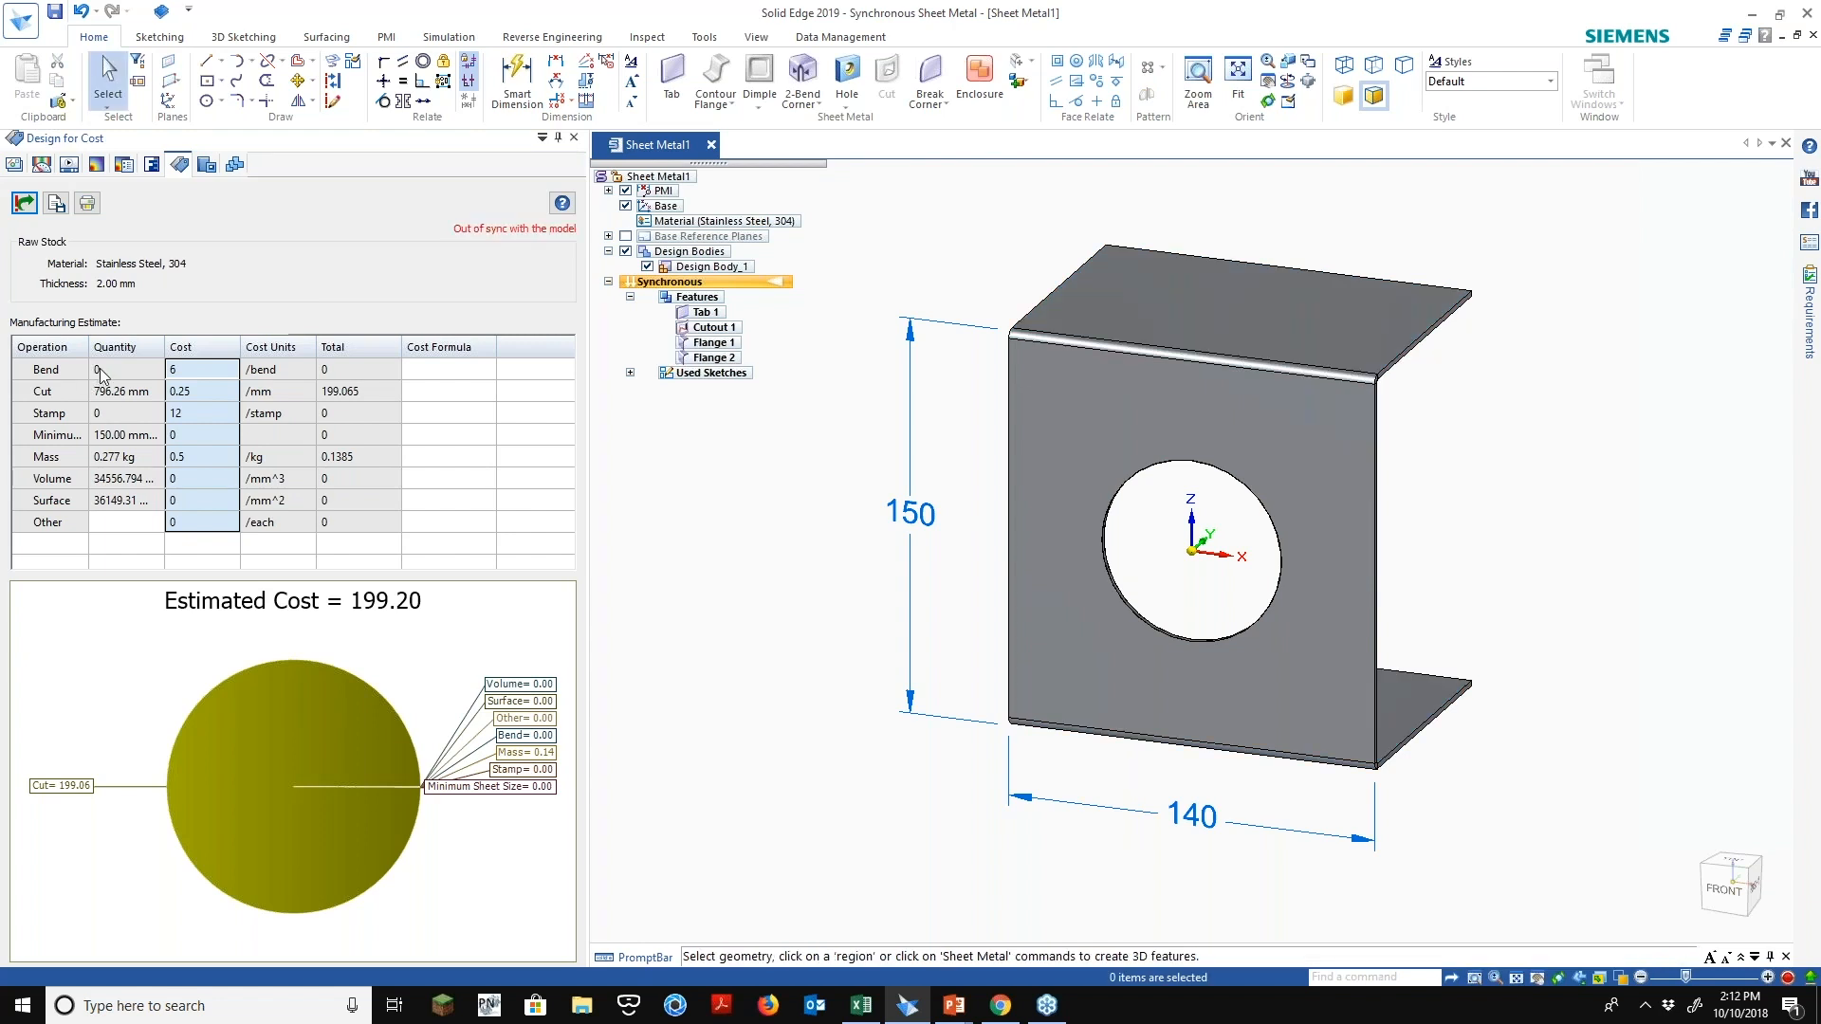
click(25, 204)
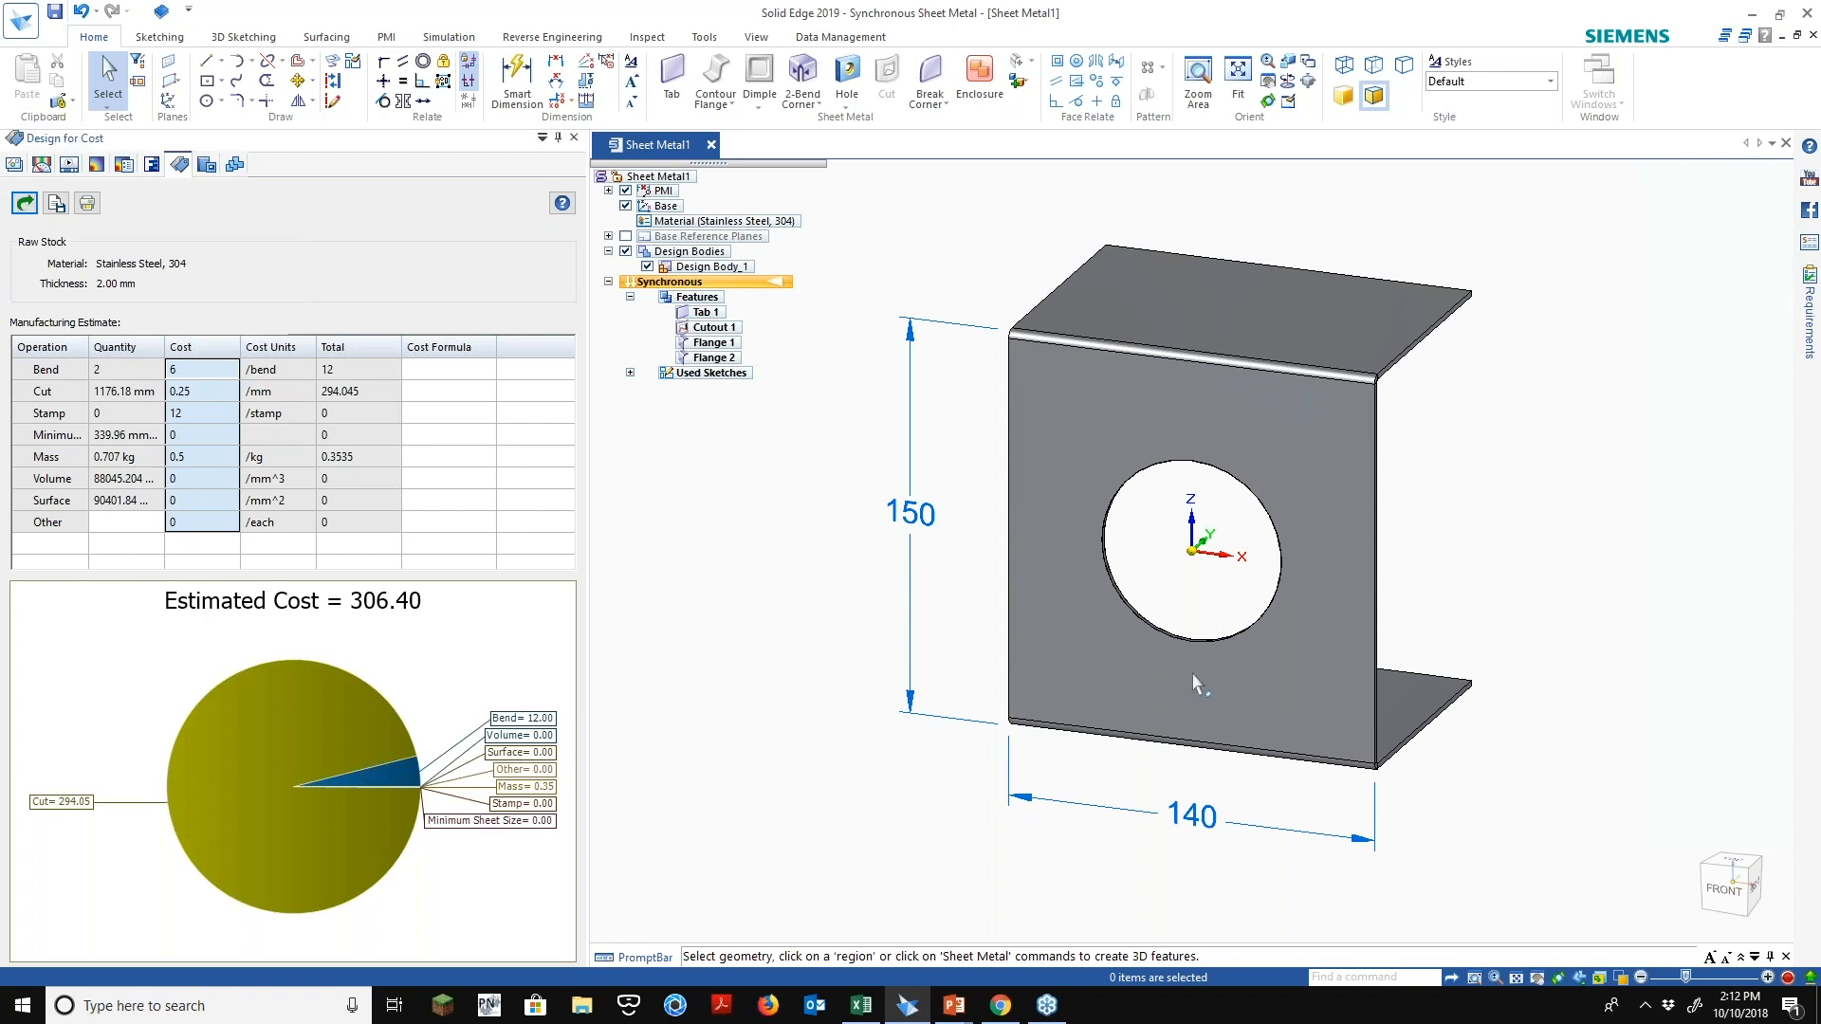
Start a single gusset and set its options to a 15 mm depth and a round shape
middle_drag(1197, 685, 1135, 534)
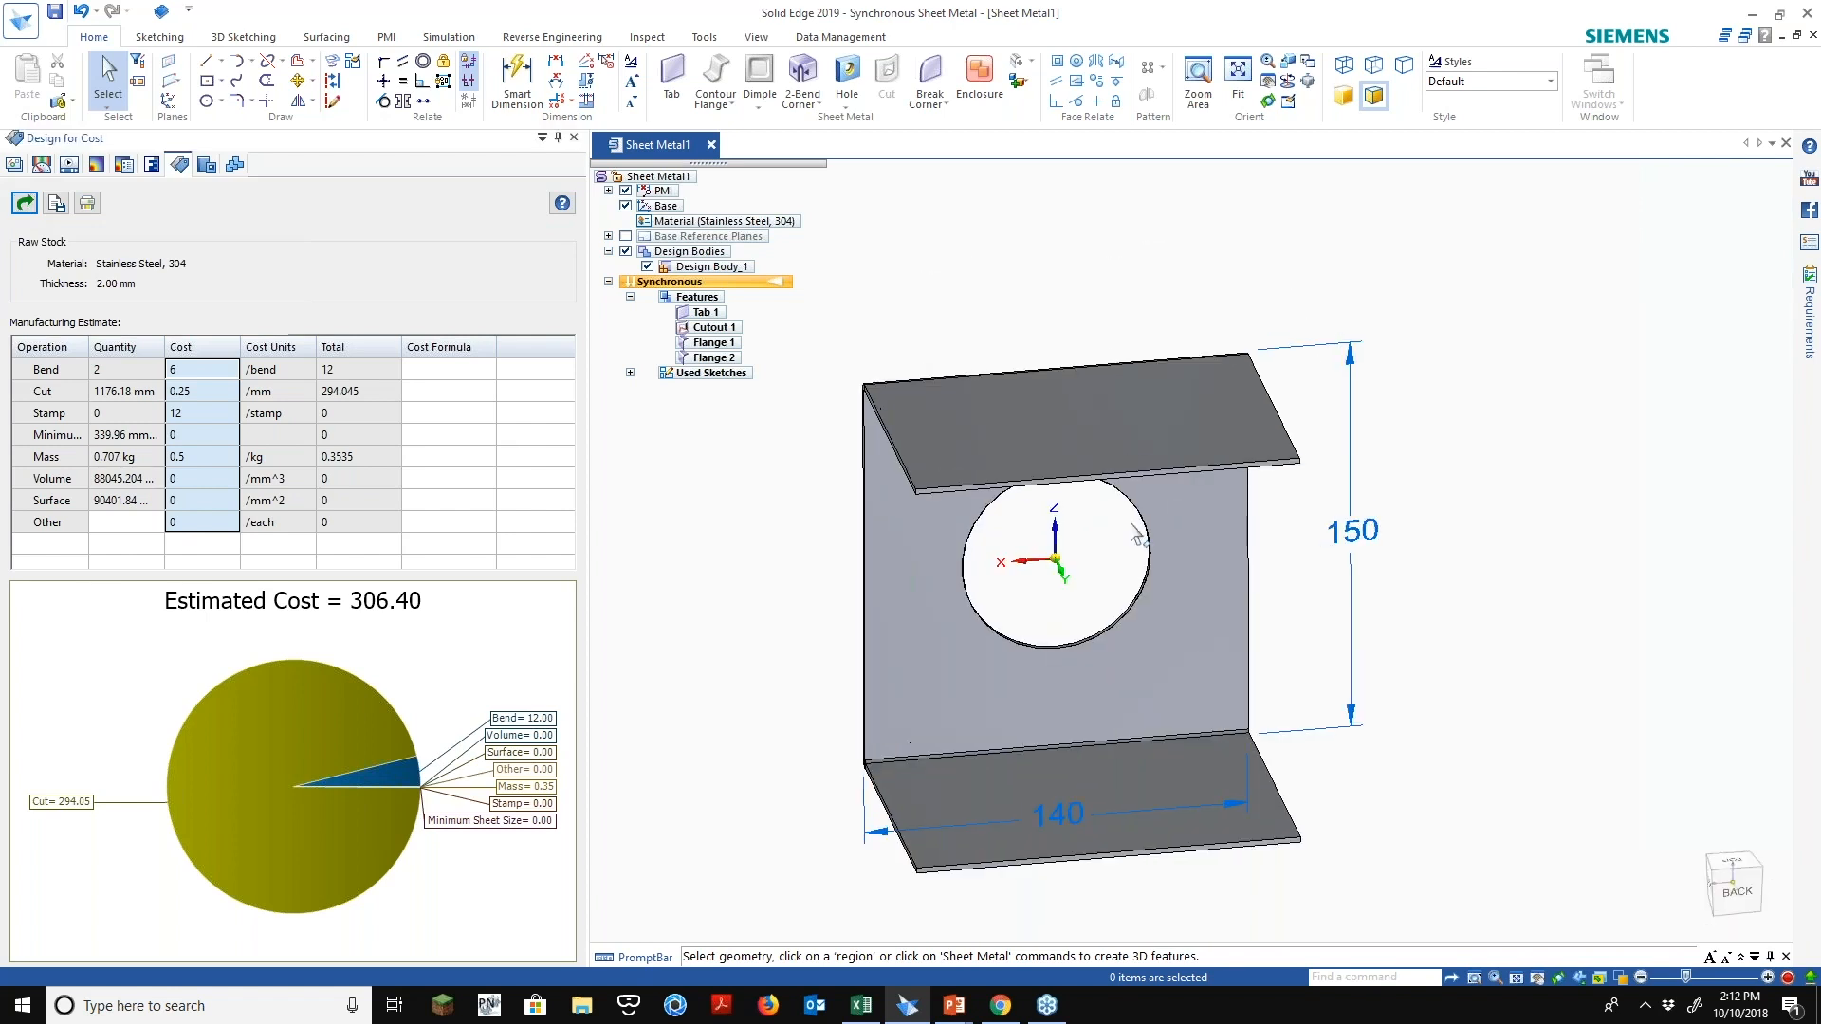
scroll(1135, 534, up, 2)
middle_drag(1195, 432, 1203, 393)
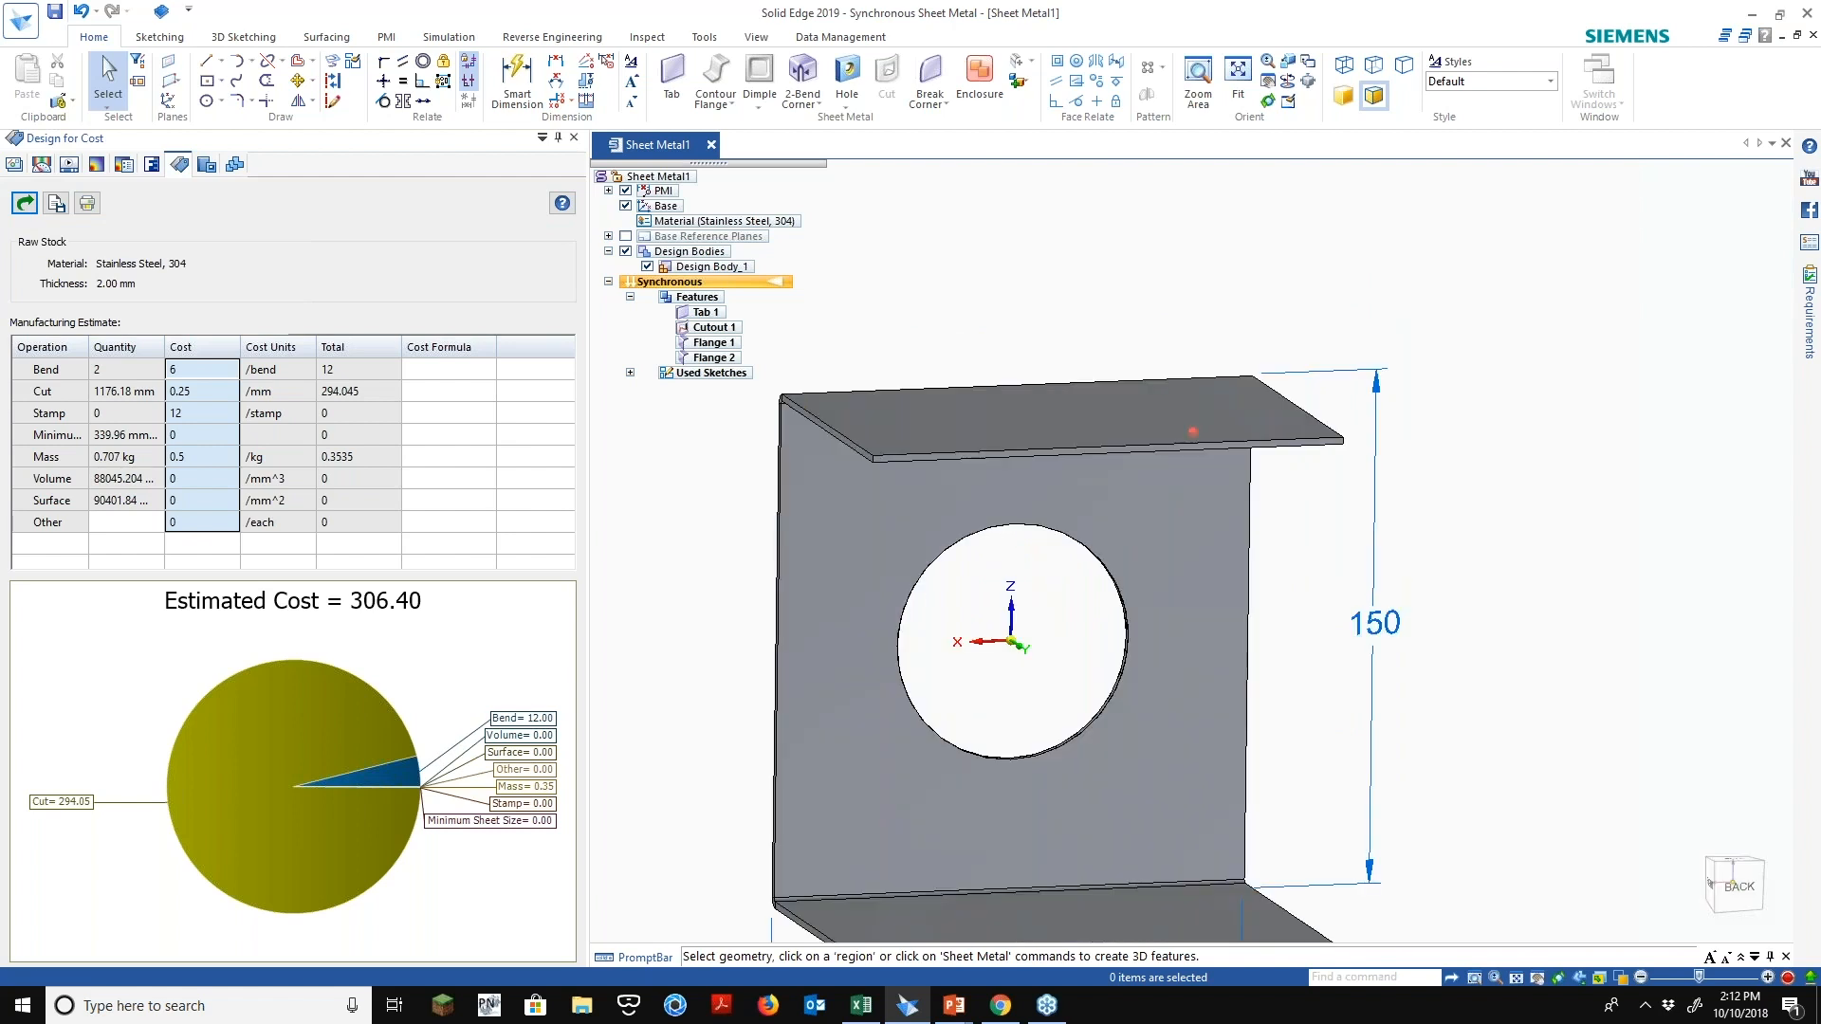
click(944, 106)
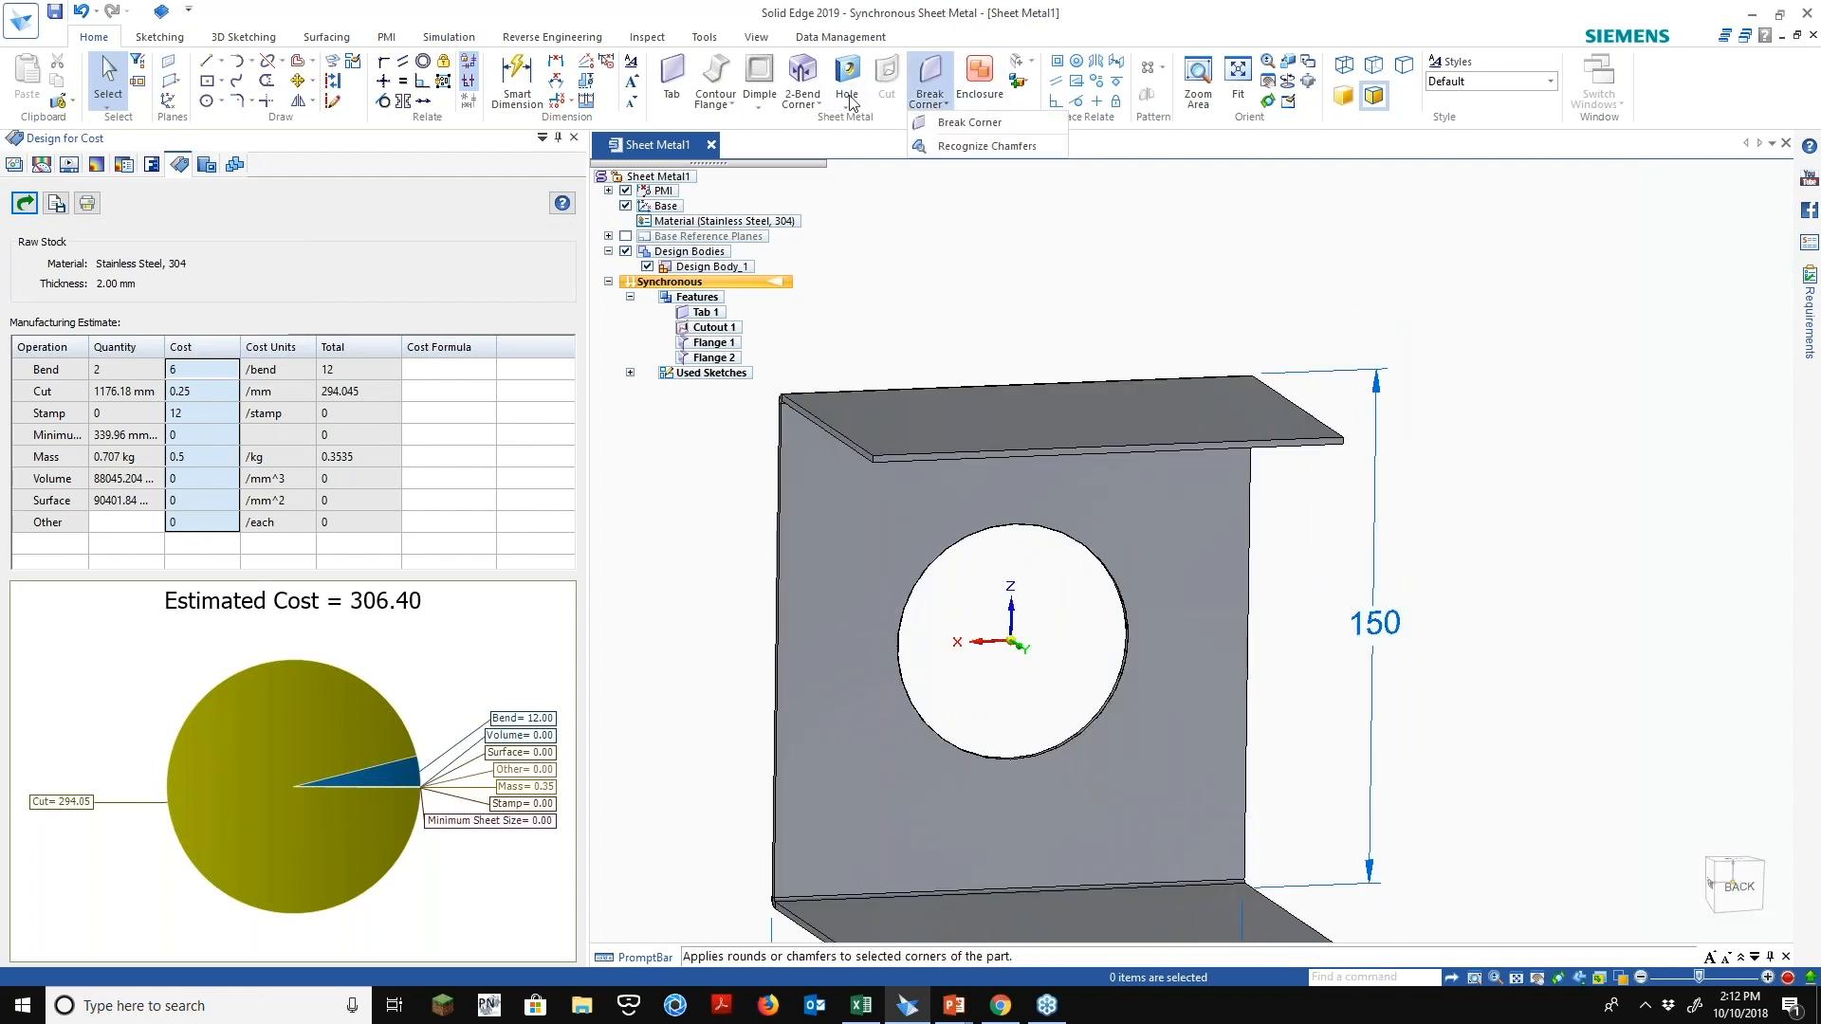
click(811, 102)
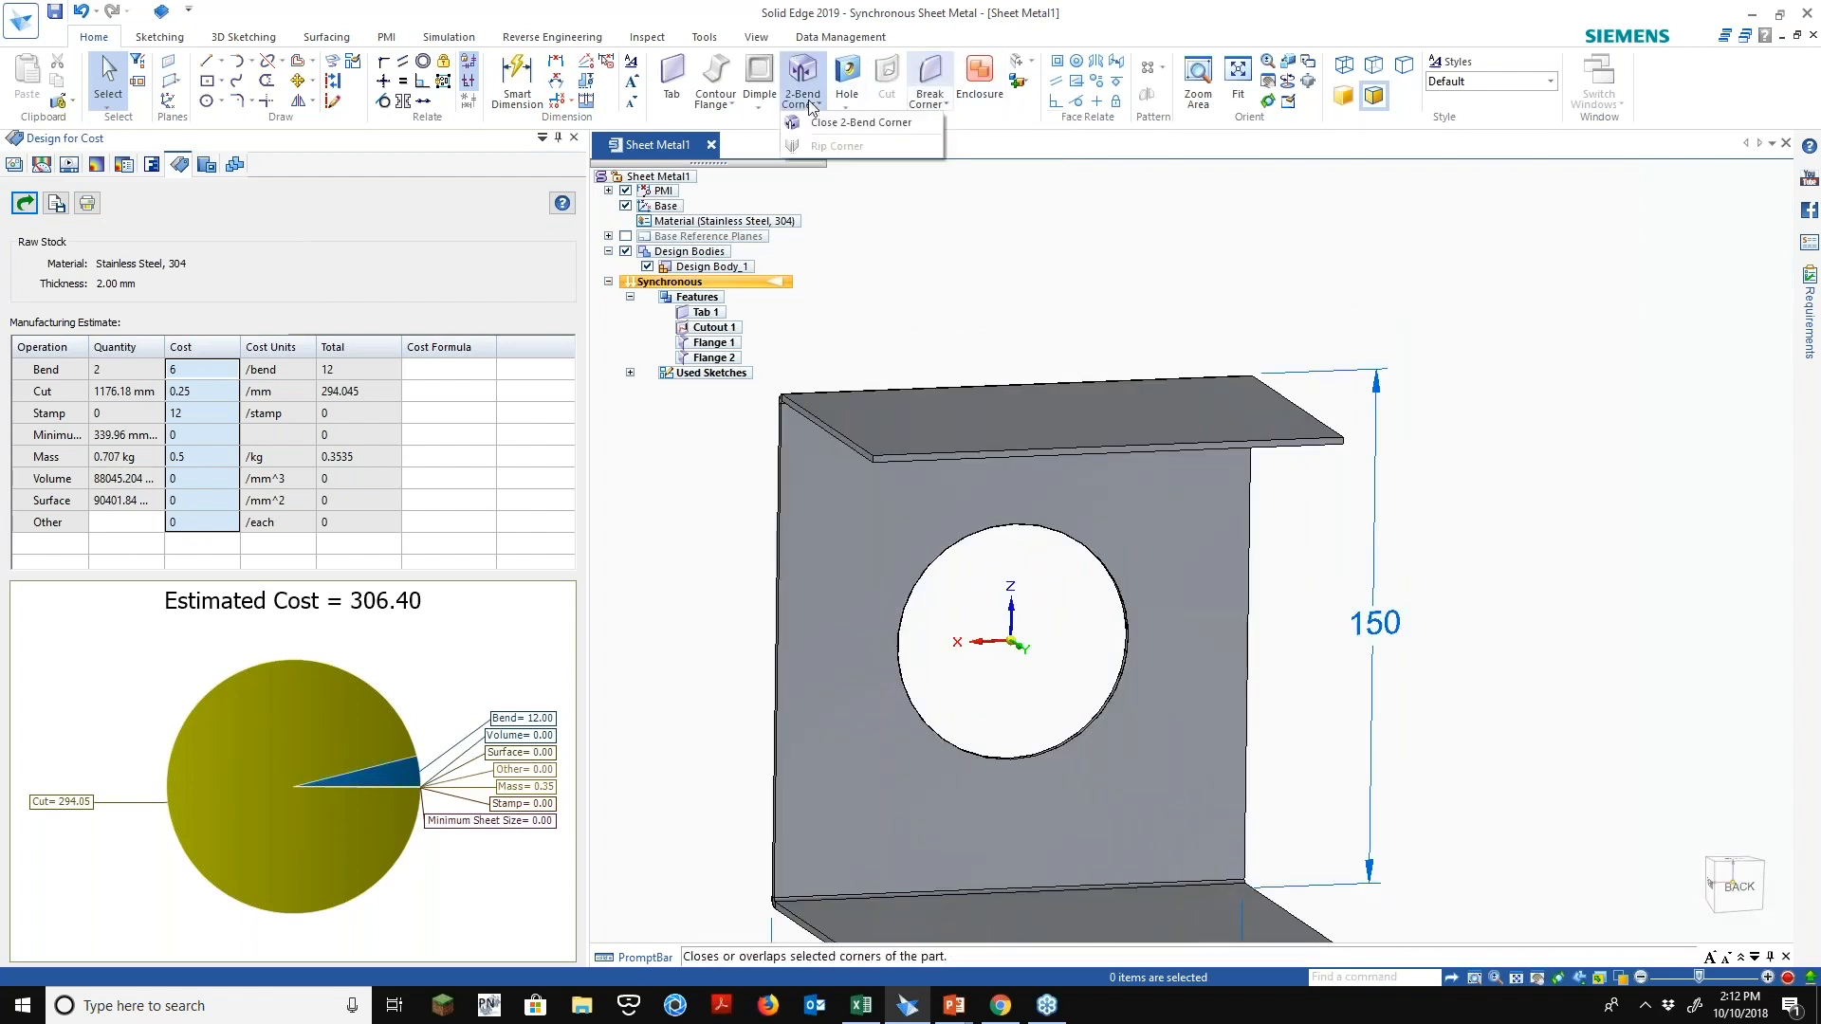
click(730, 102)
click(759, 102)
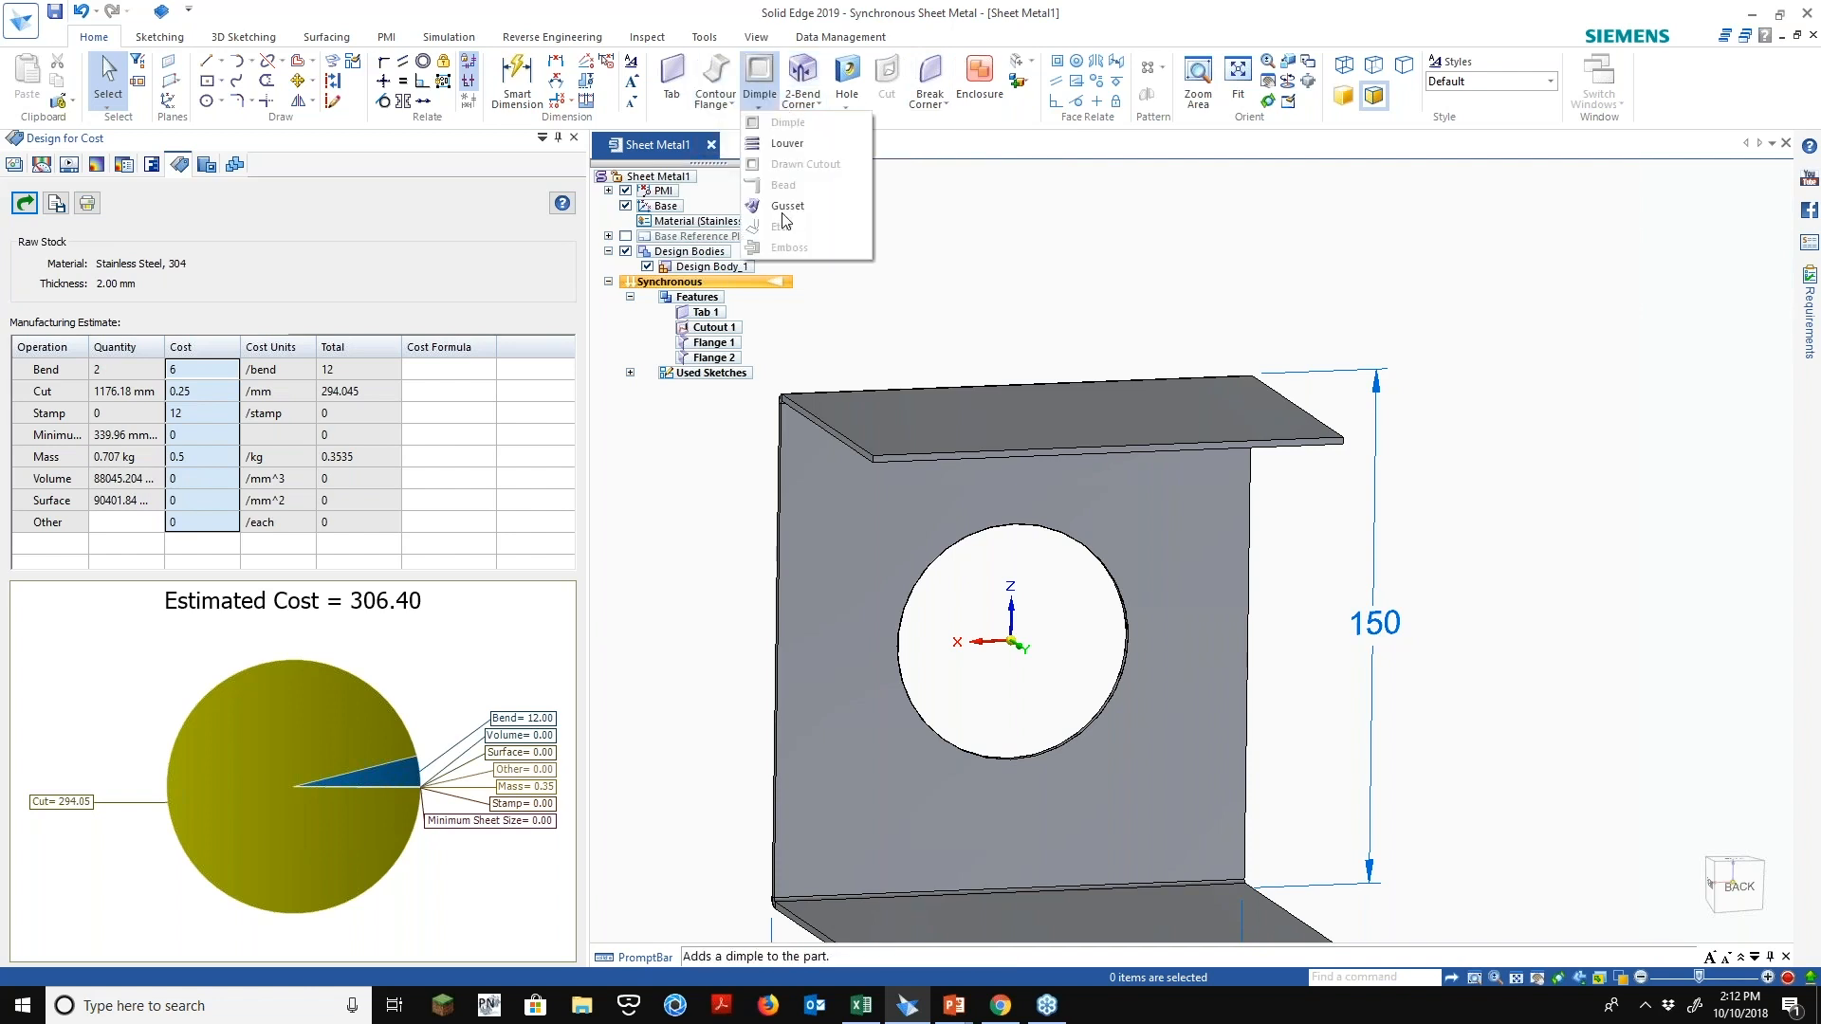
click(788, 143)
click(759, 102)
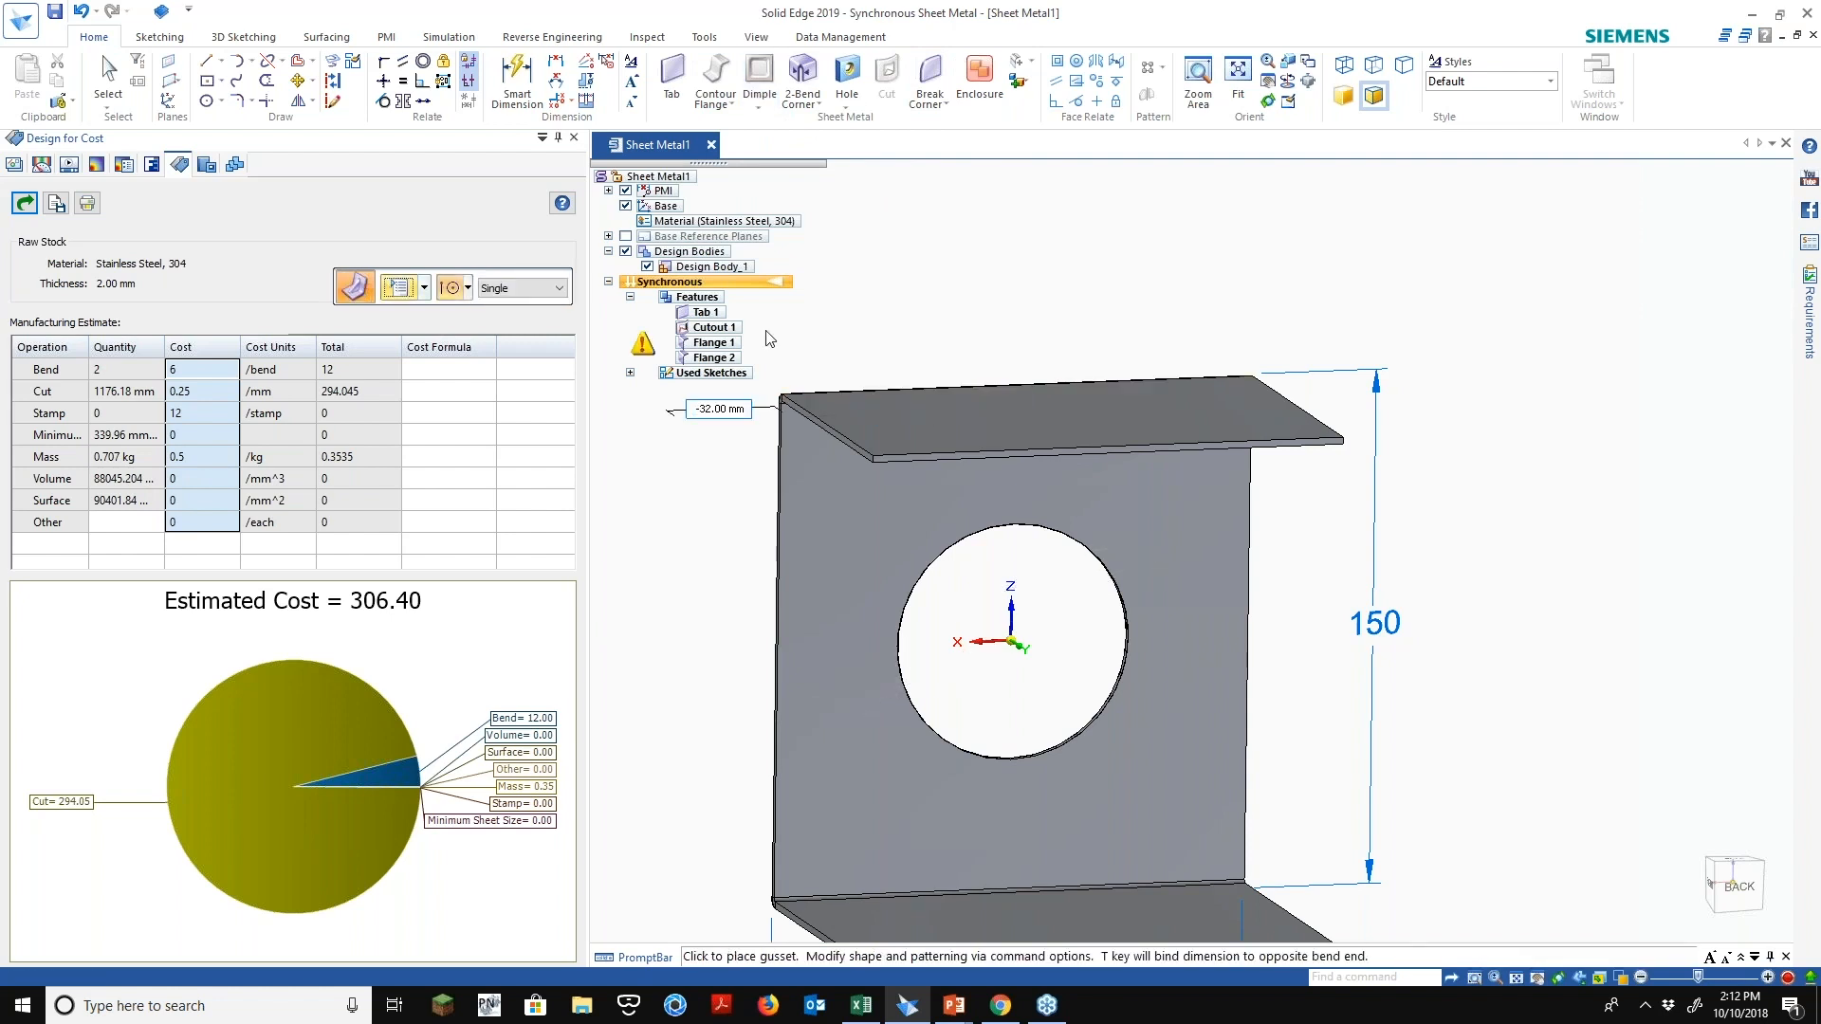
click(643, 343)
text(1)
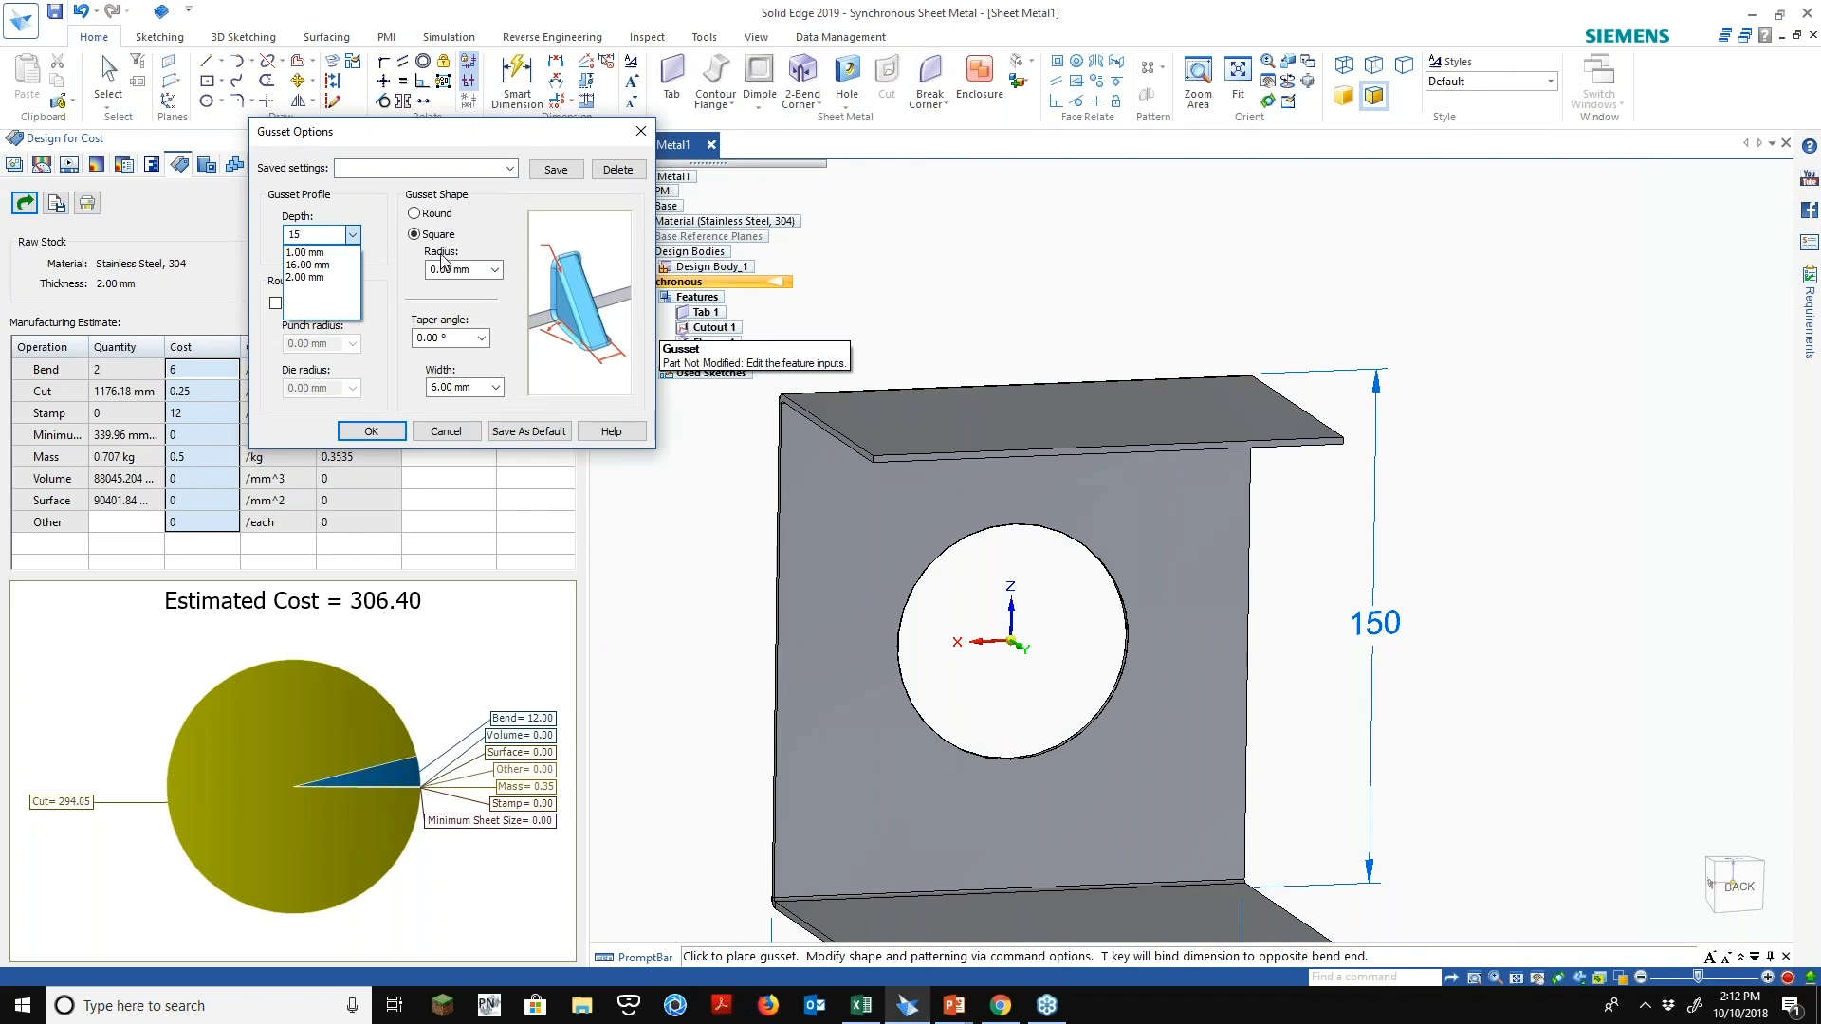
text(5)
click(432, 219)
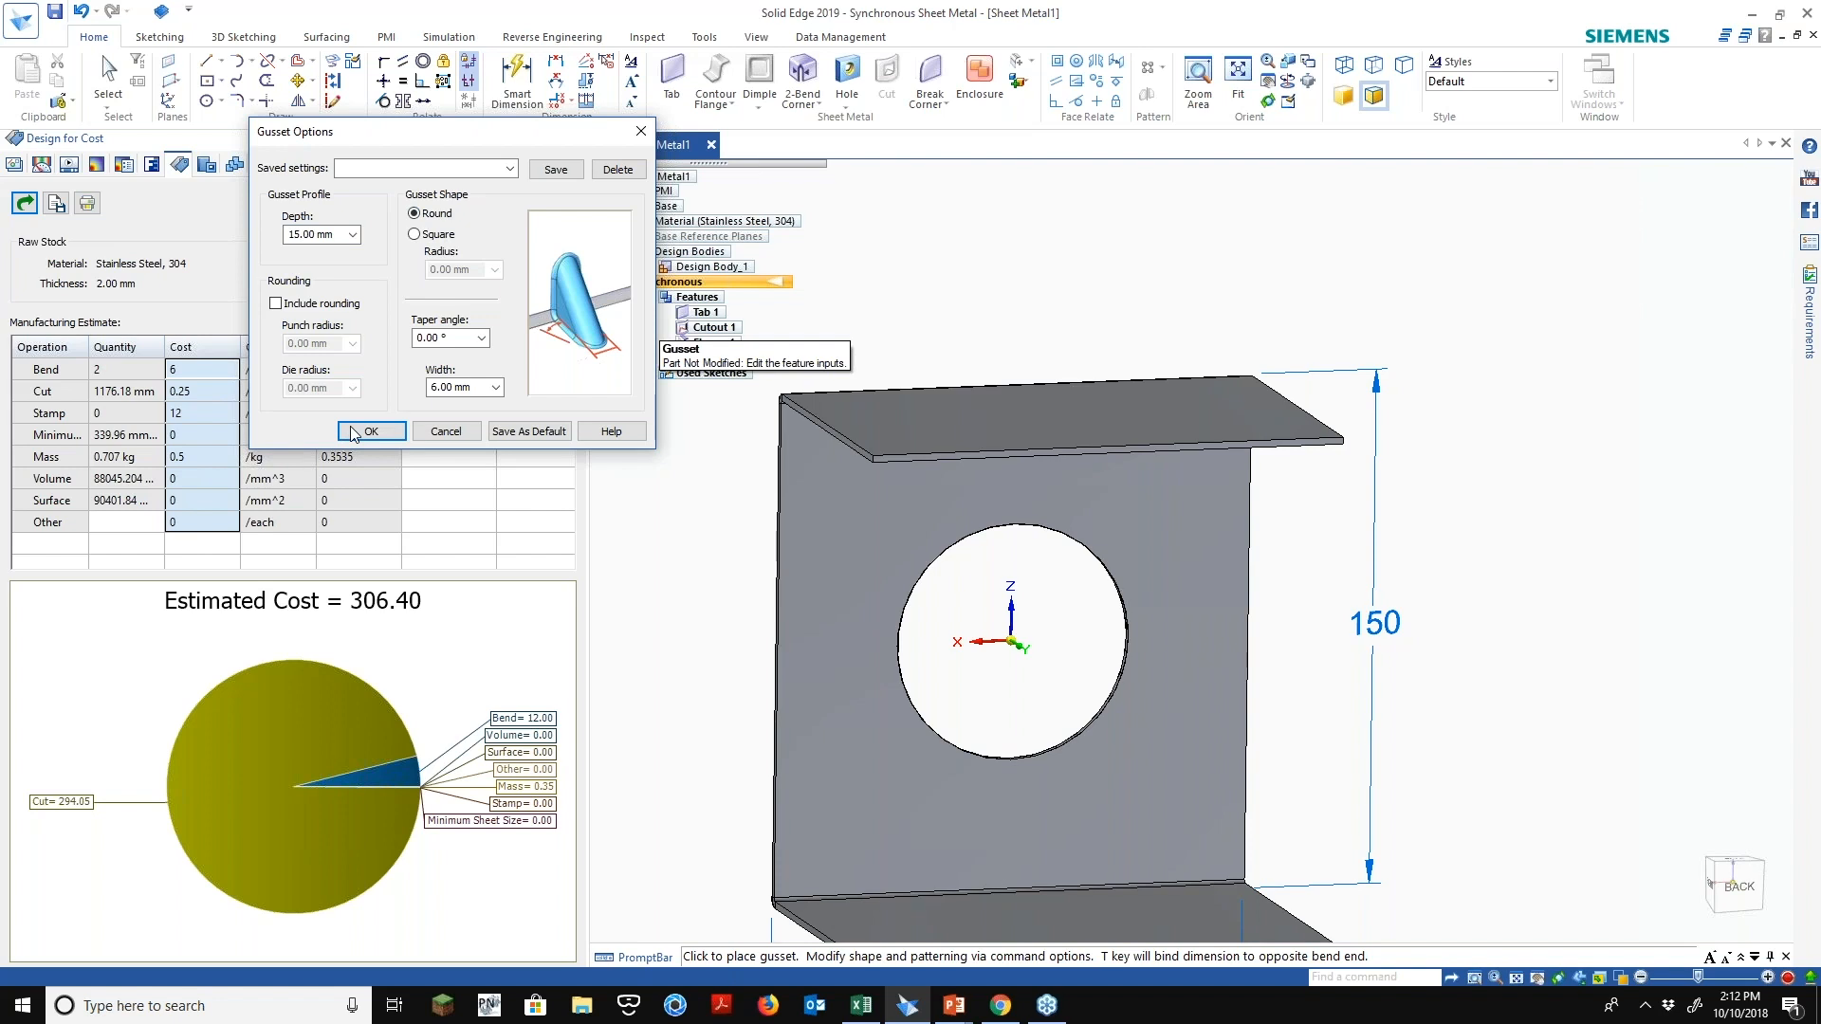
click(354, 432)
Place the gusset on the inside of the upper flange bend at an offset of about 60 mm and update the cost estimate
scroll(1026, 455, up, 5)
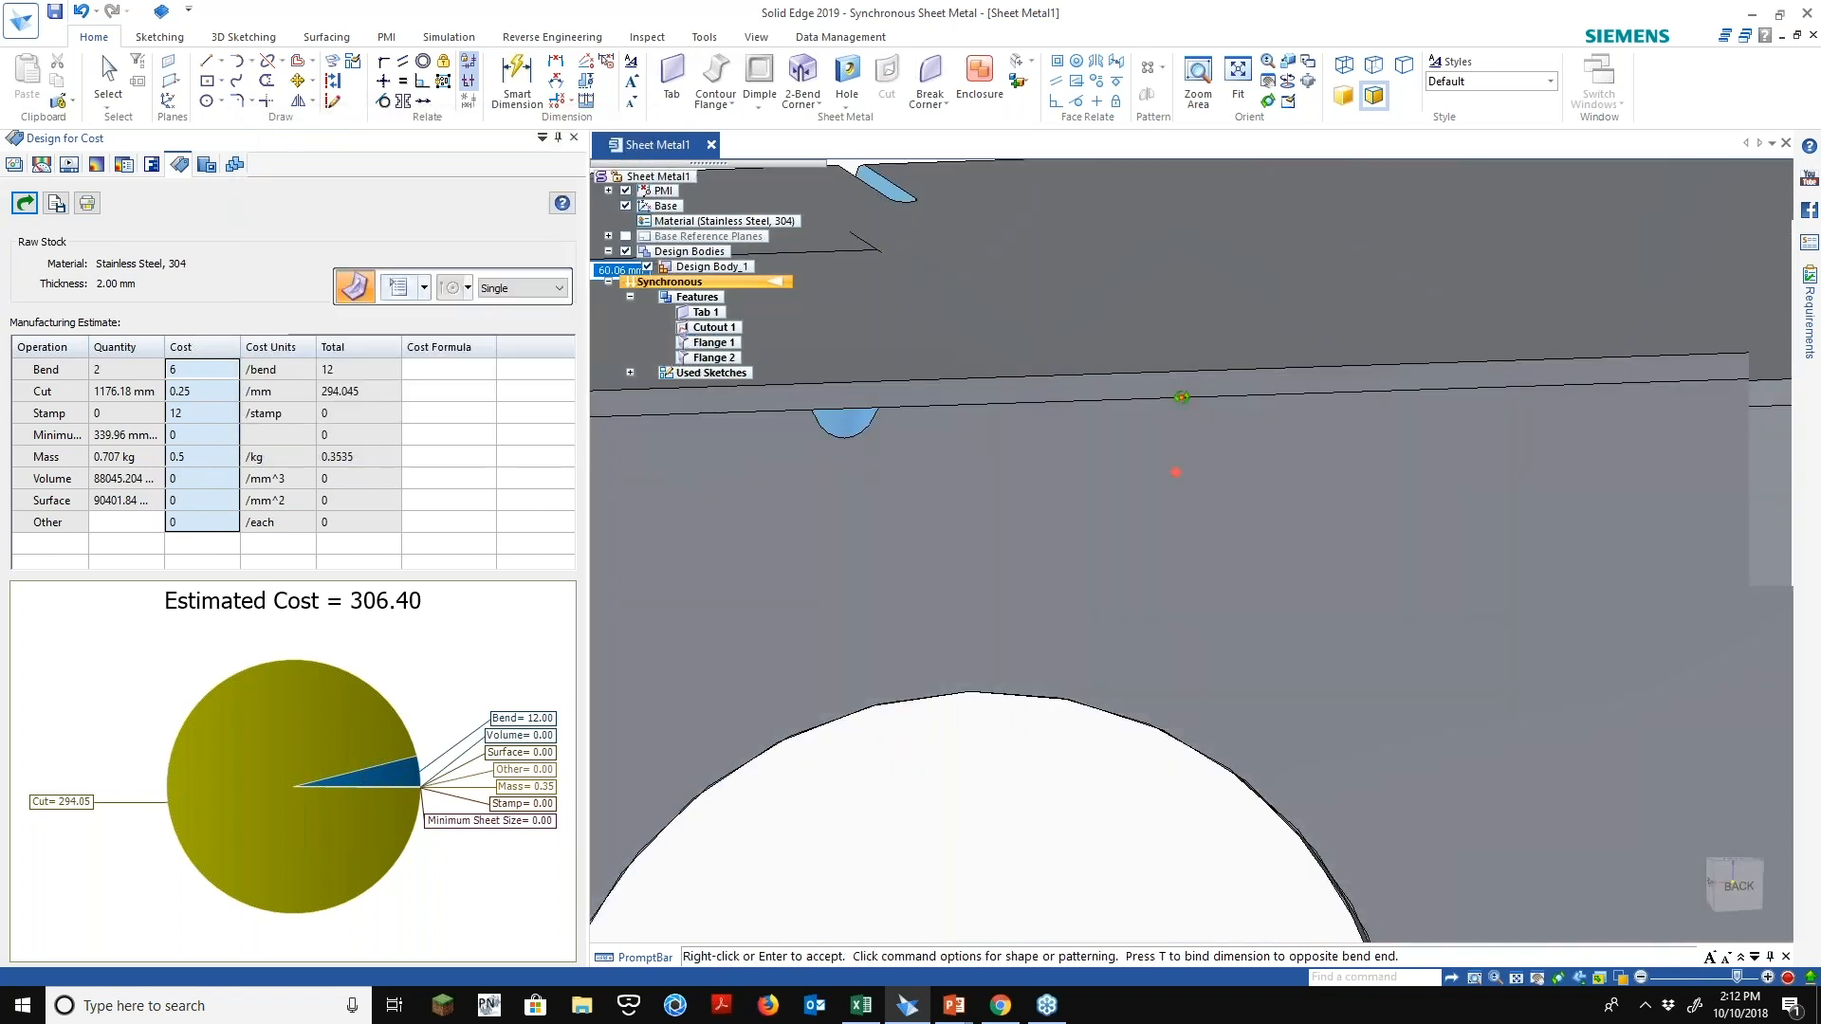
middle_drag(1182, 398, 1180, 317)
right_click(1252, 690)
scroll(1252, 691, down, 4)
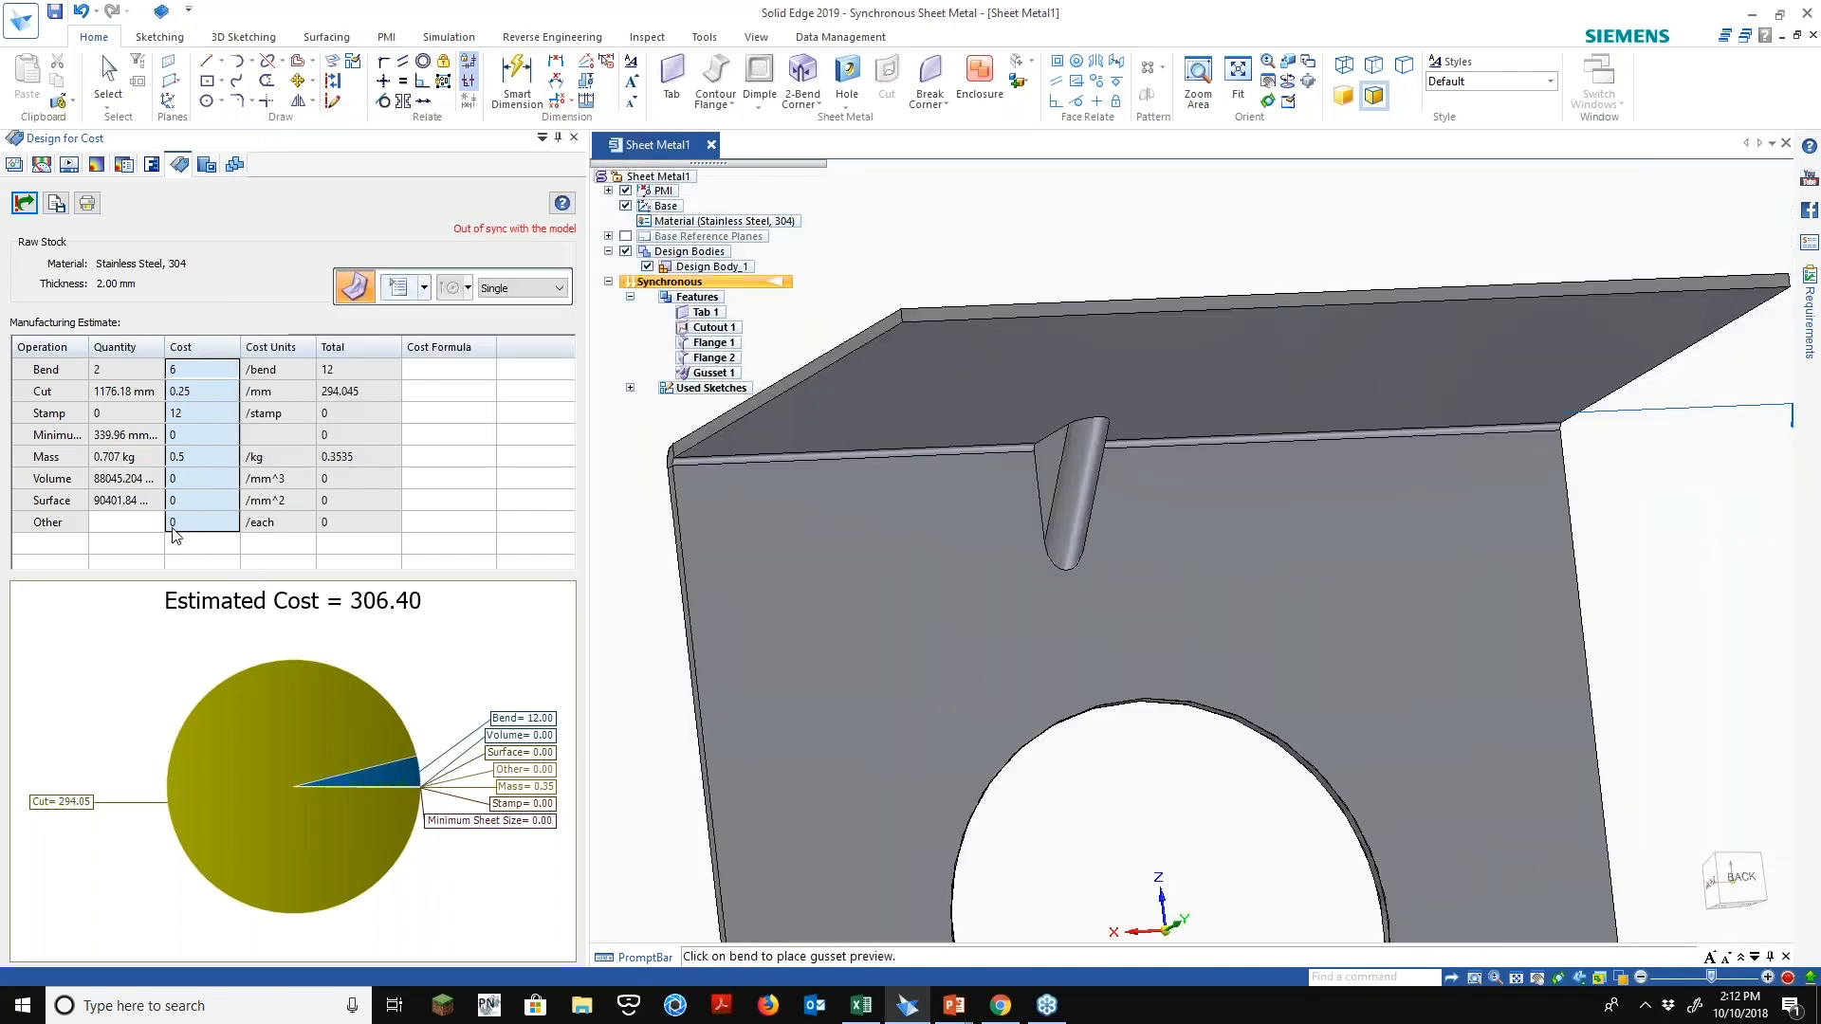
click(24, 203)
middle_drag(778, 555, 814, 628)
scroll(772, 597, down, 2)
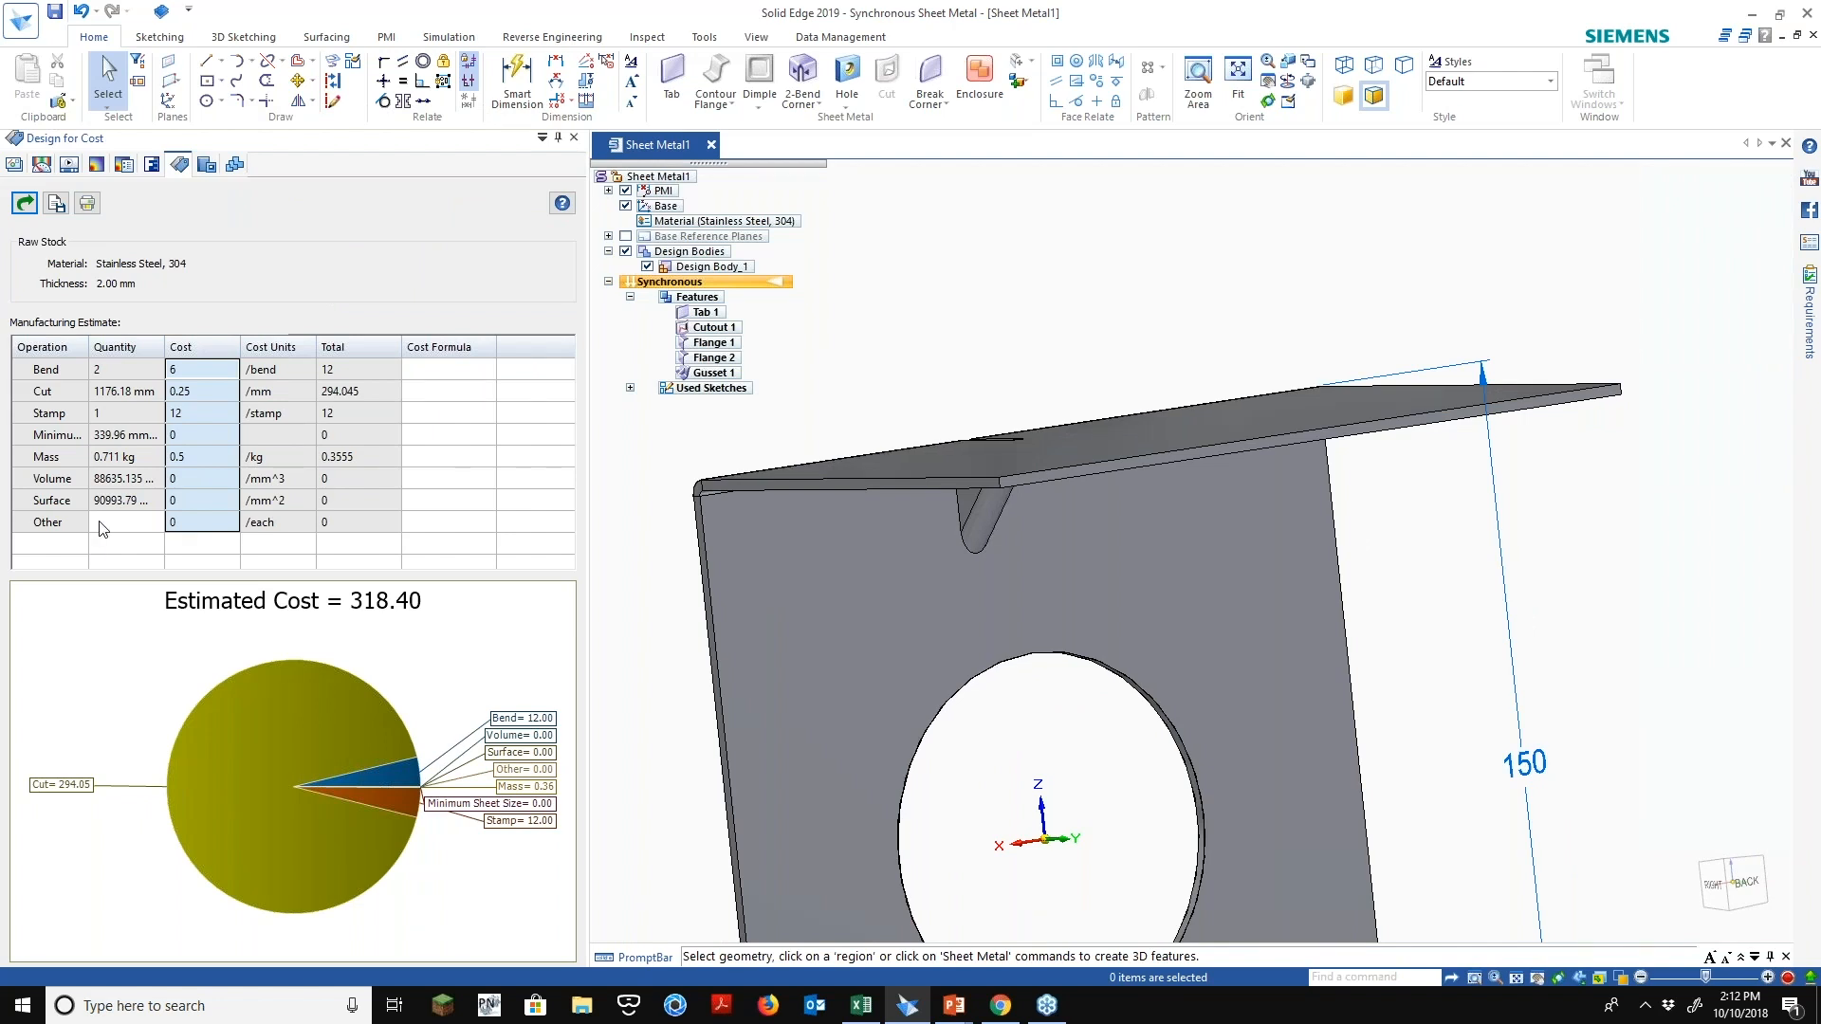
Open the variable table and examine the cost variables from Cost_Bend to Cost_Volume
scroll(939, 550, down, 3)
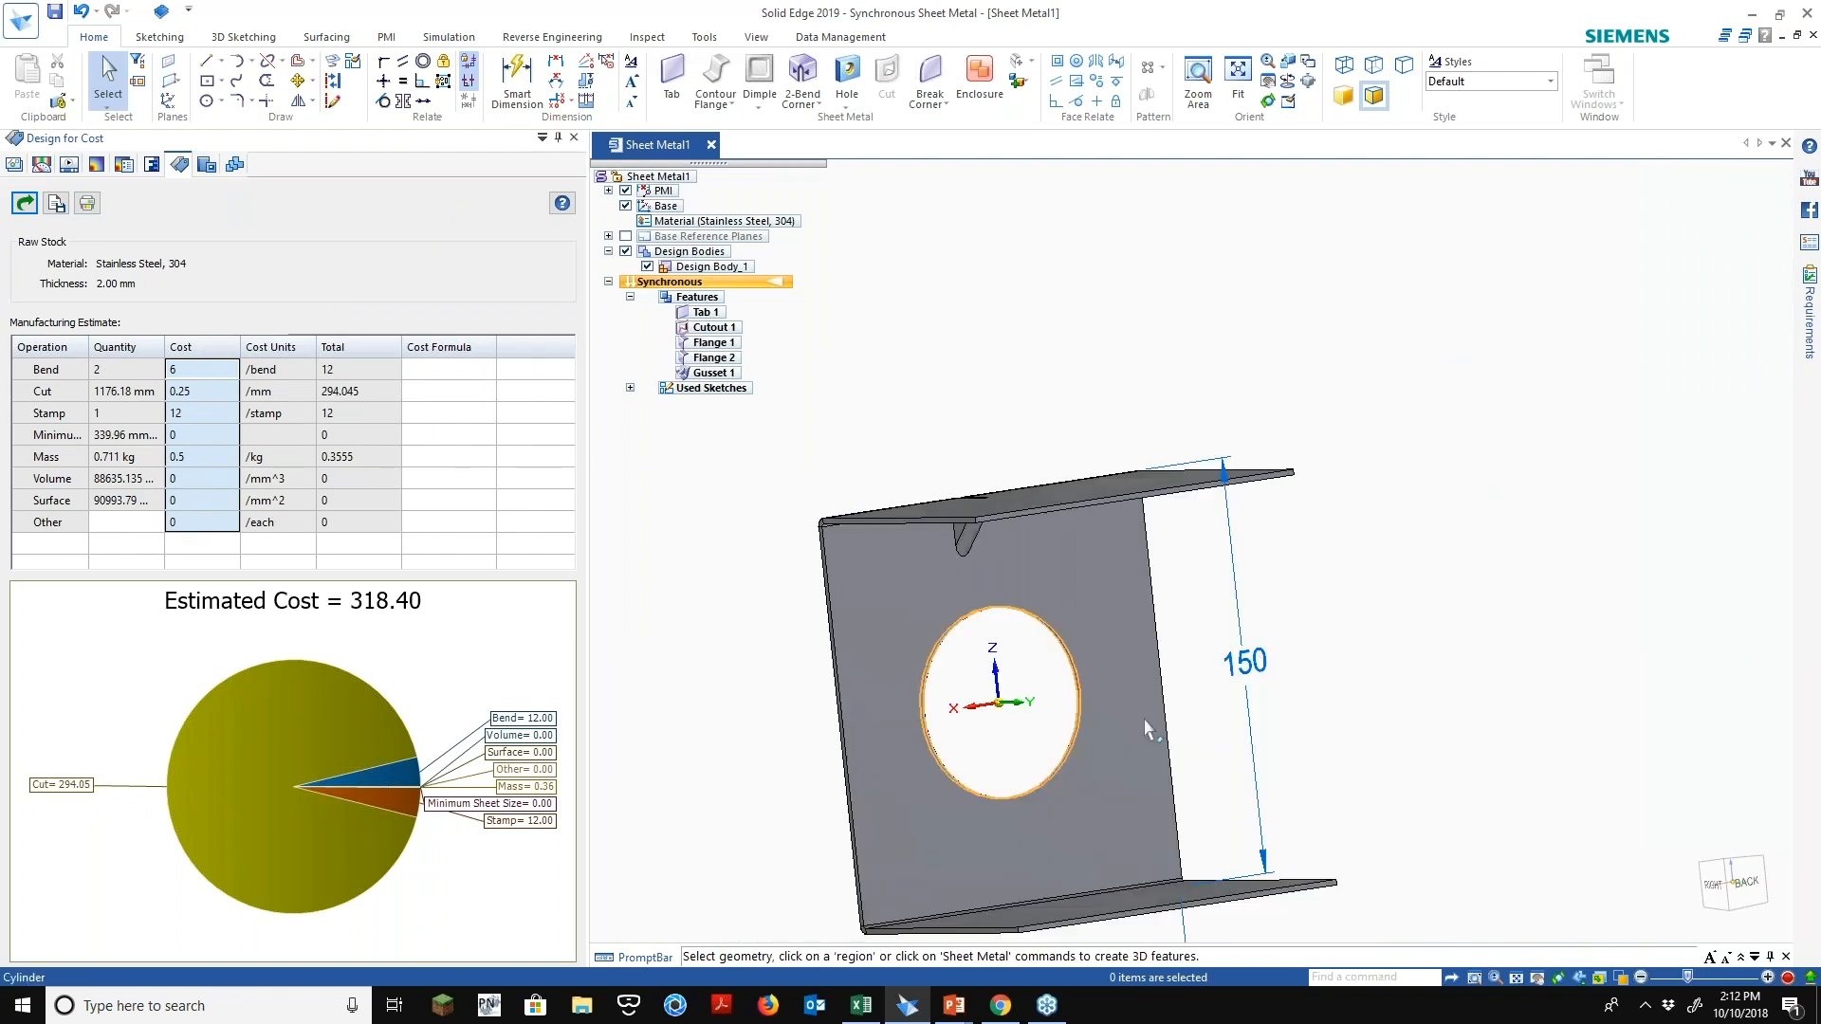
middle_drag(1146, 728, 1020, 643)
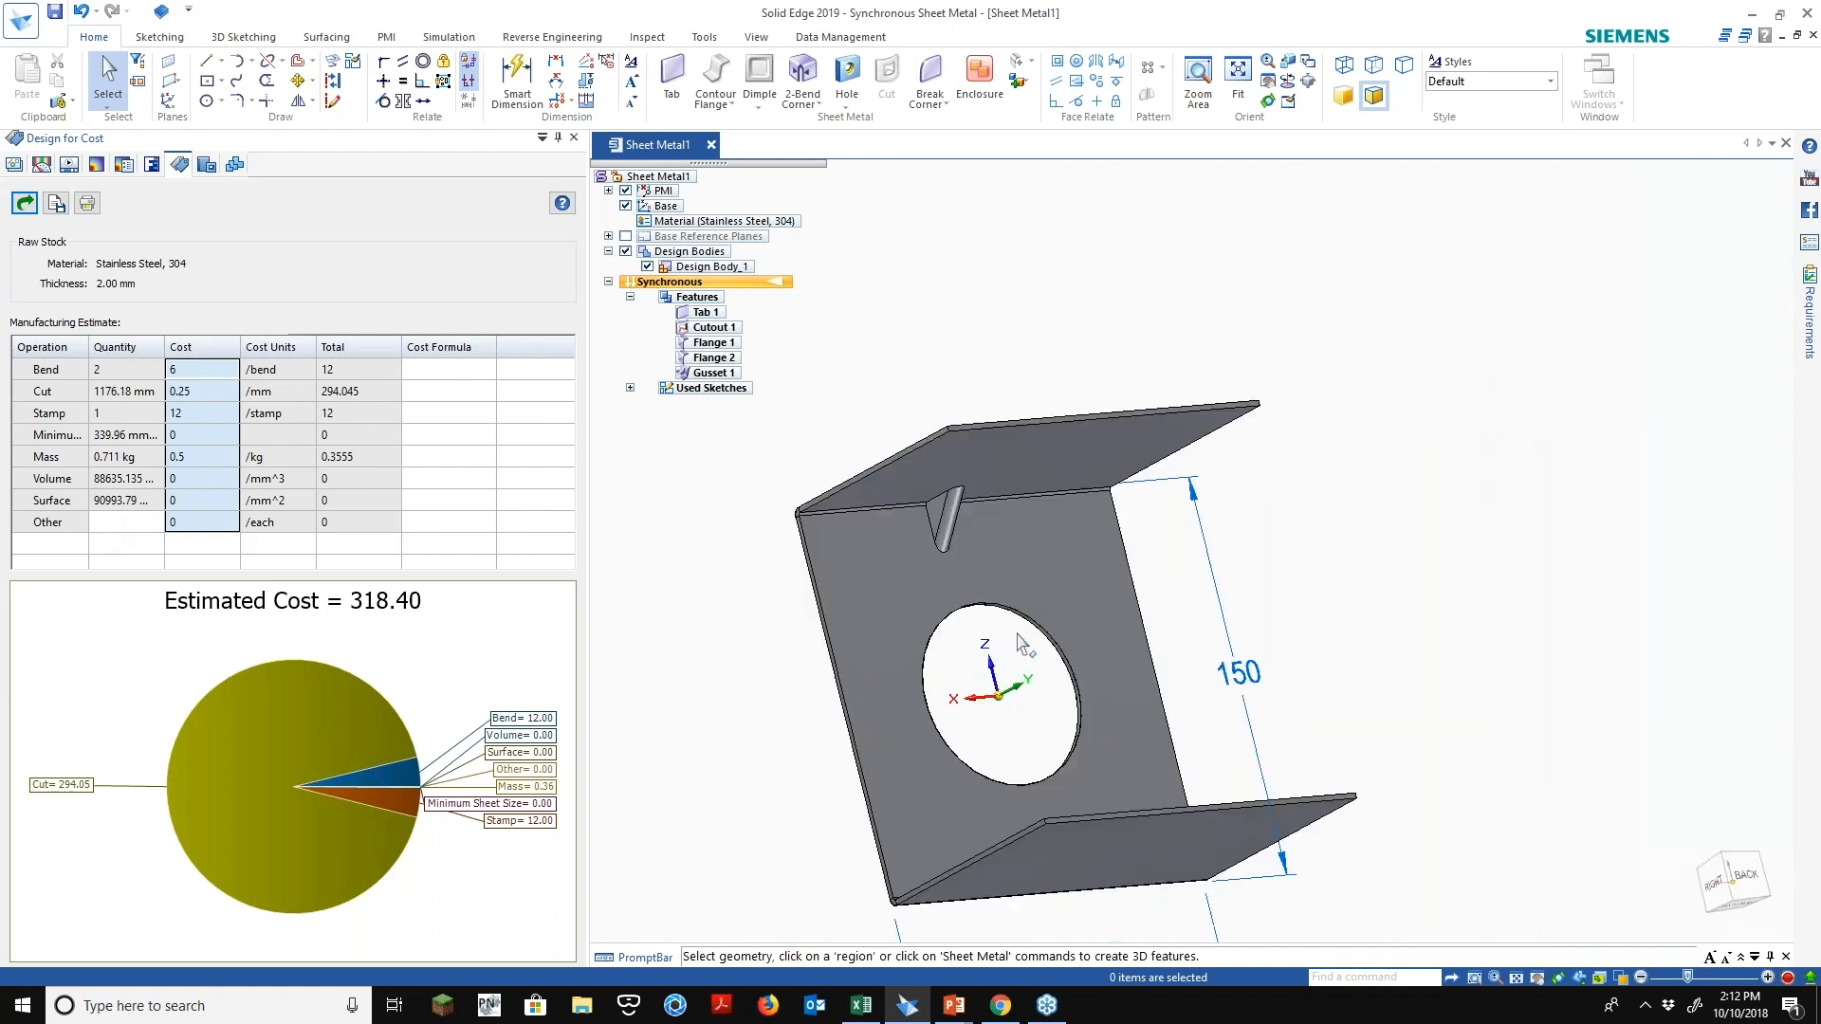
scroll(1021, 642, up, 2)
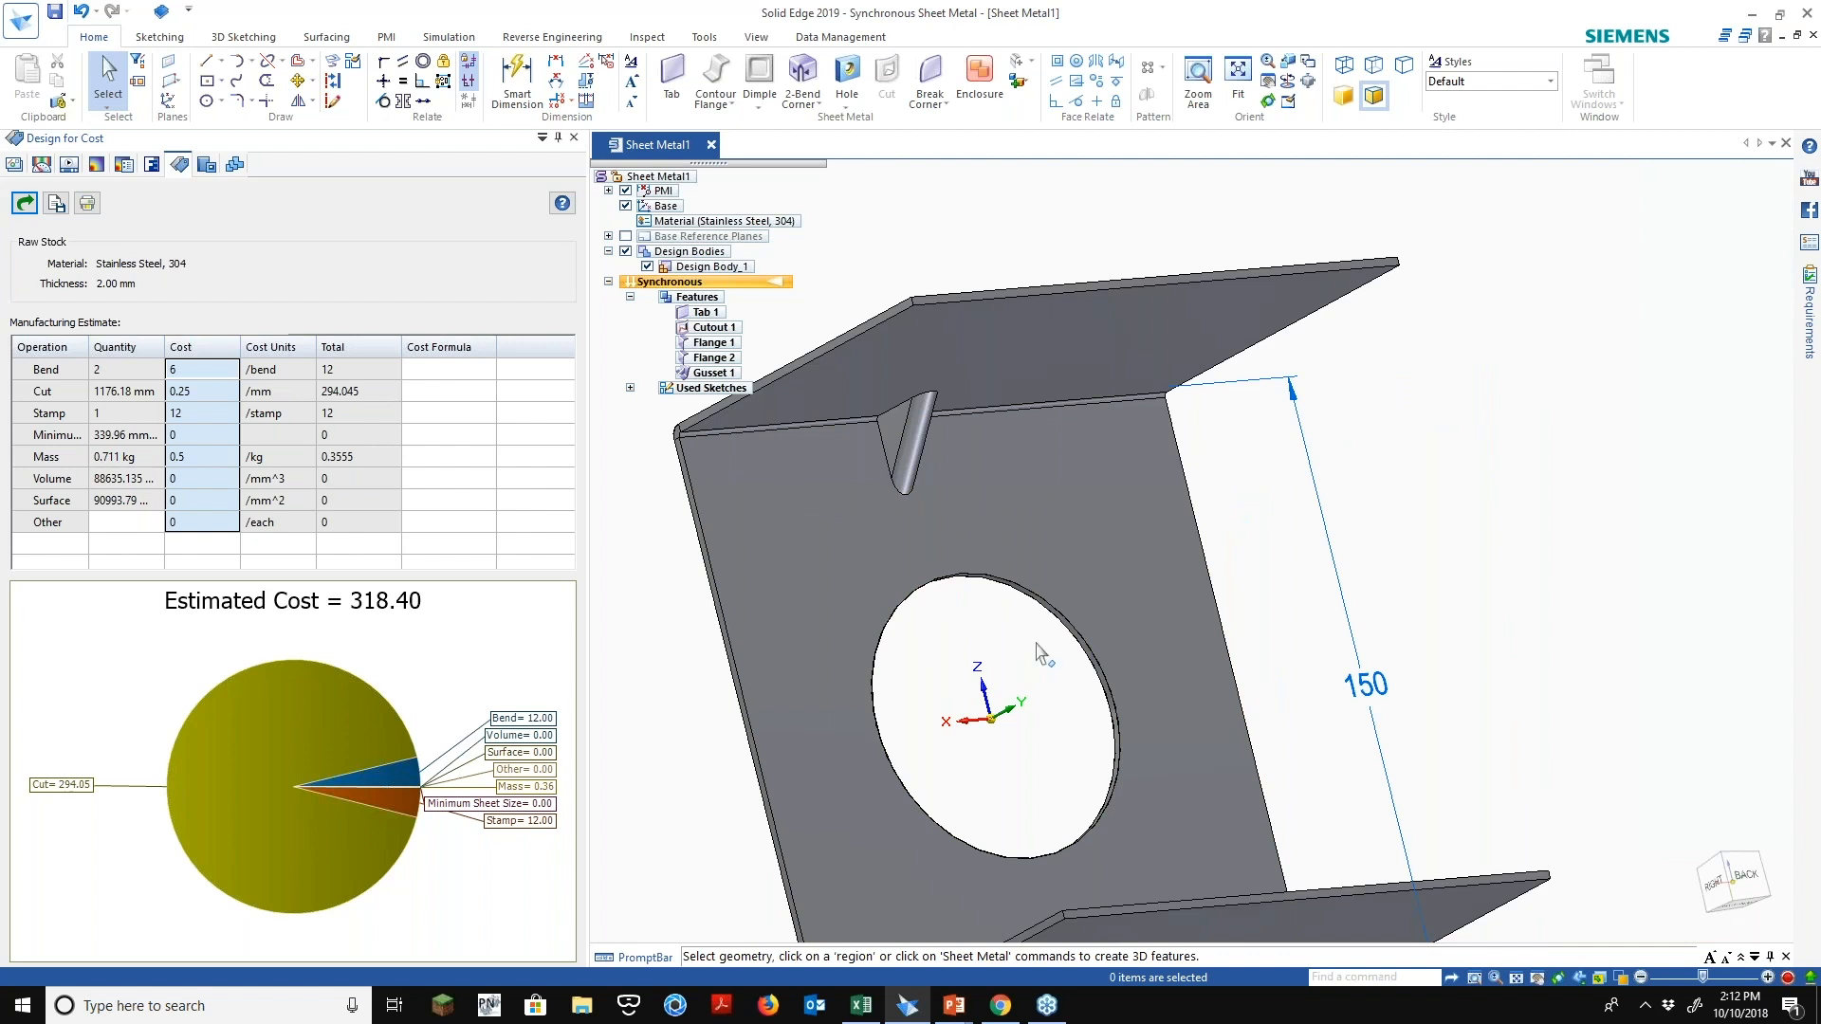
scroll(1075, 645, down, 2)
shift+middle_drag(1075, 645, 1163, 370)
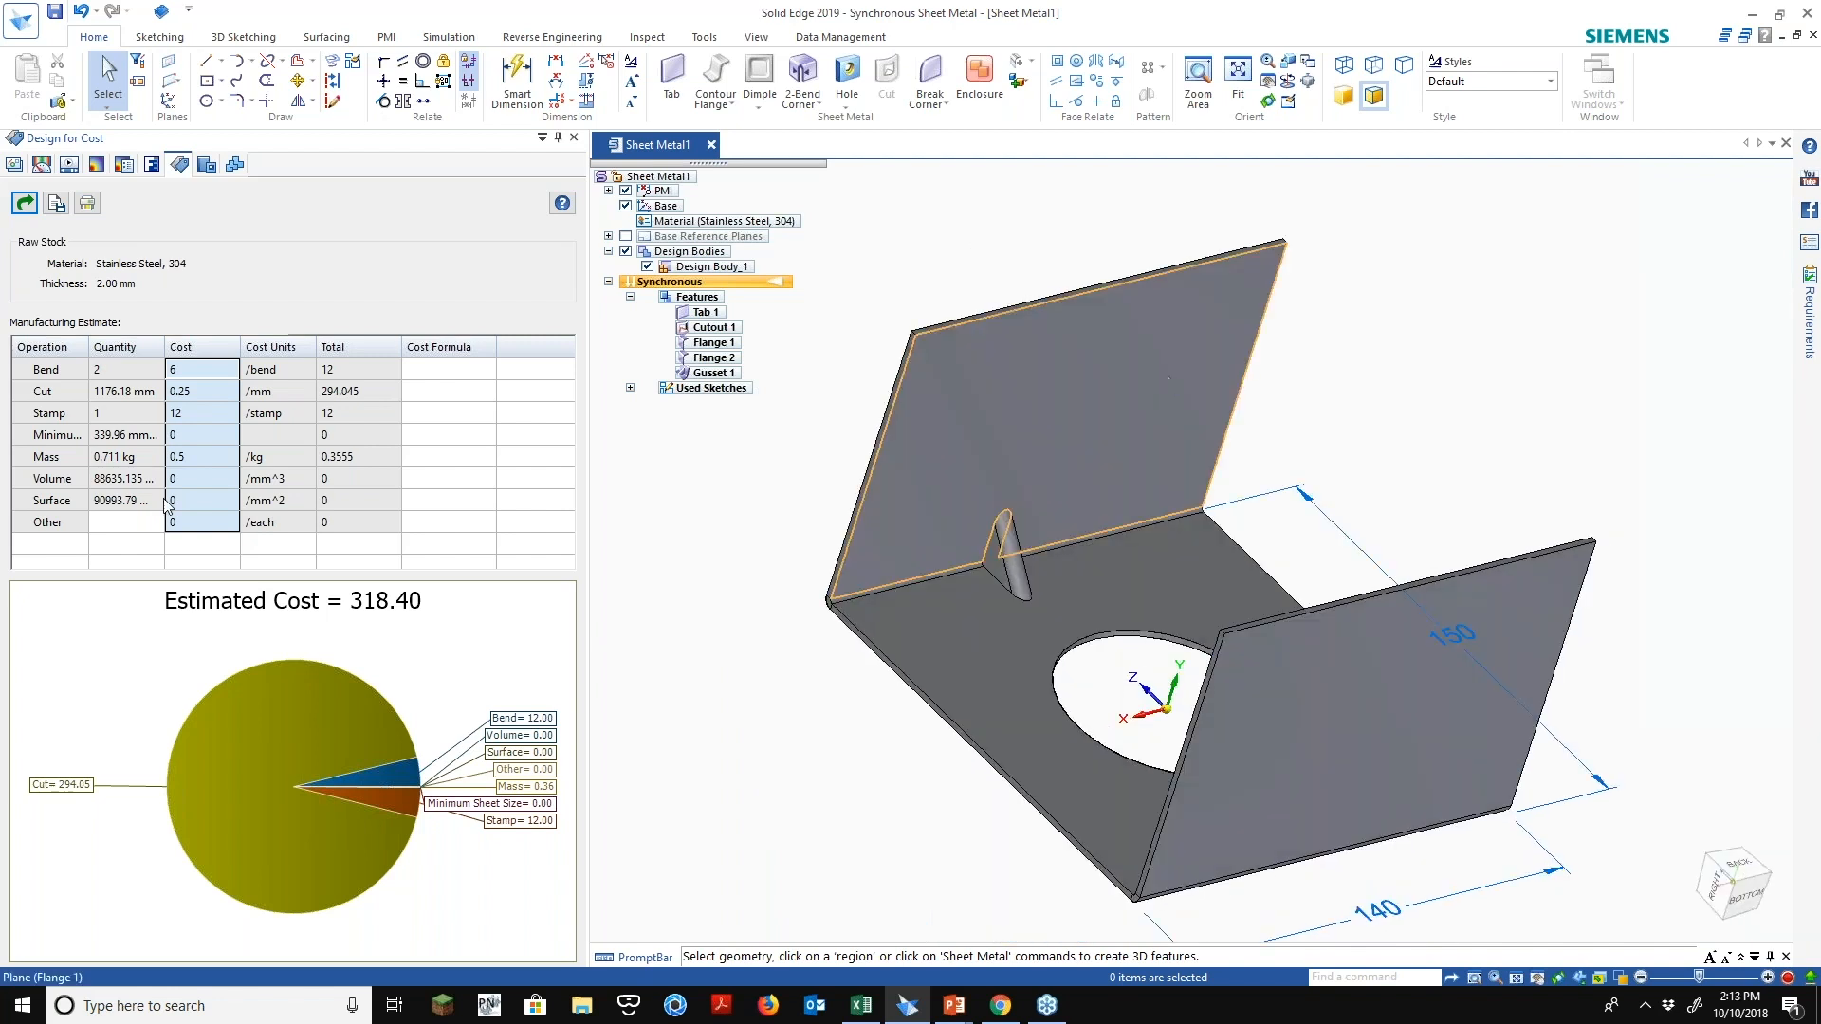
click(706, 39)
click(368, 62)
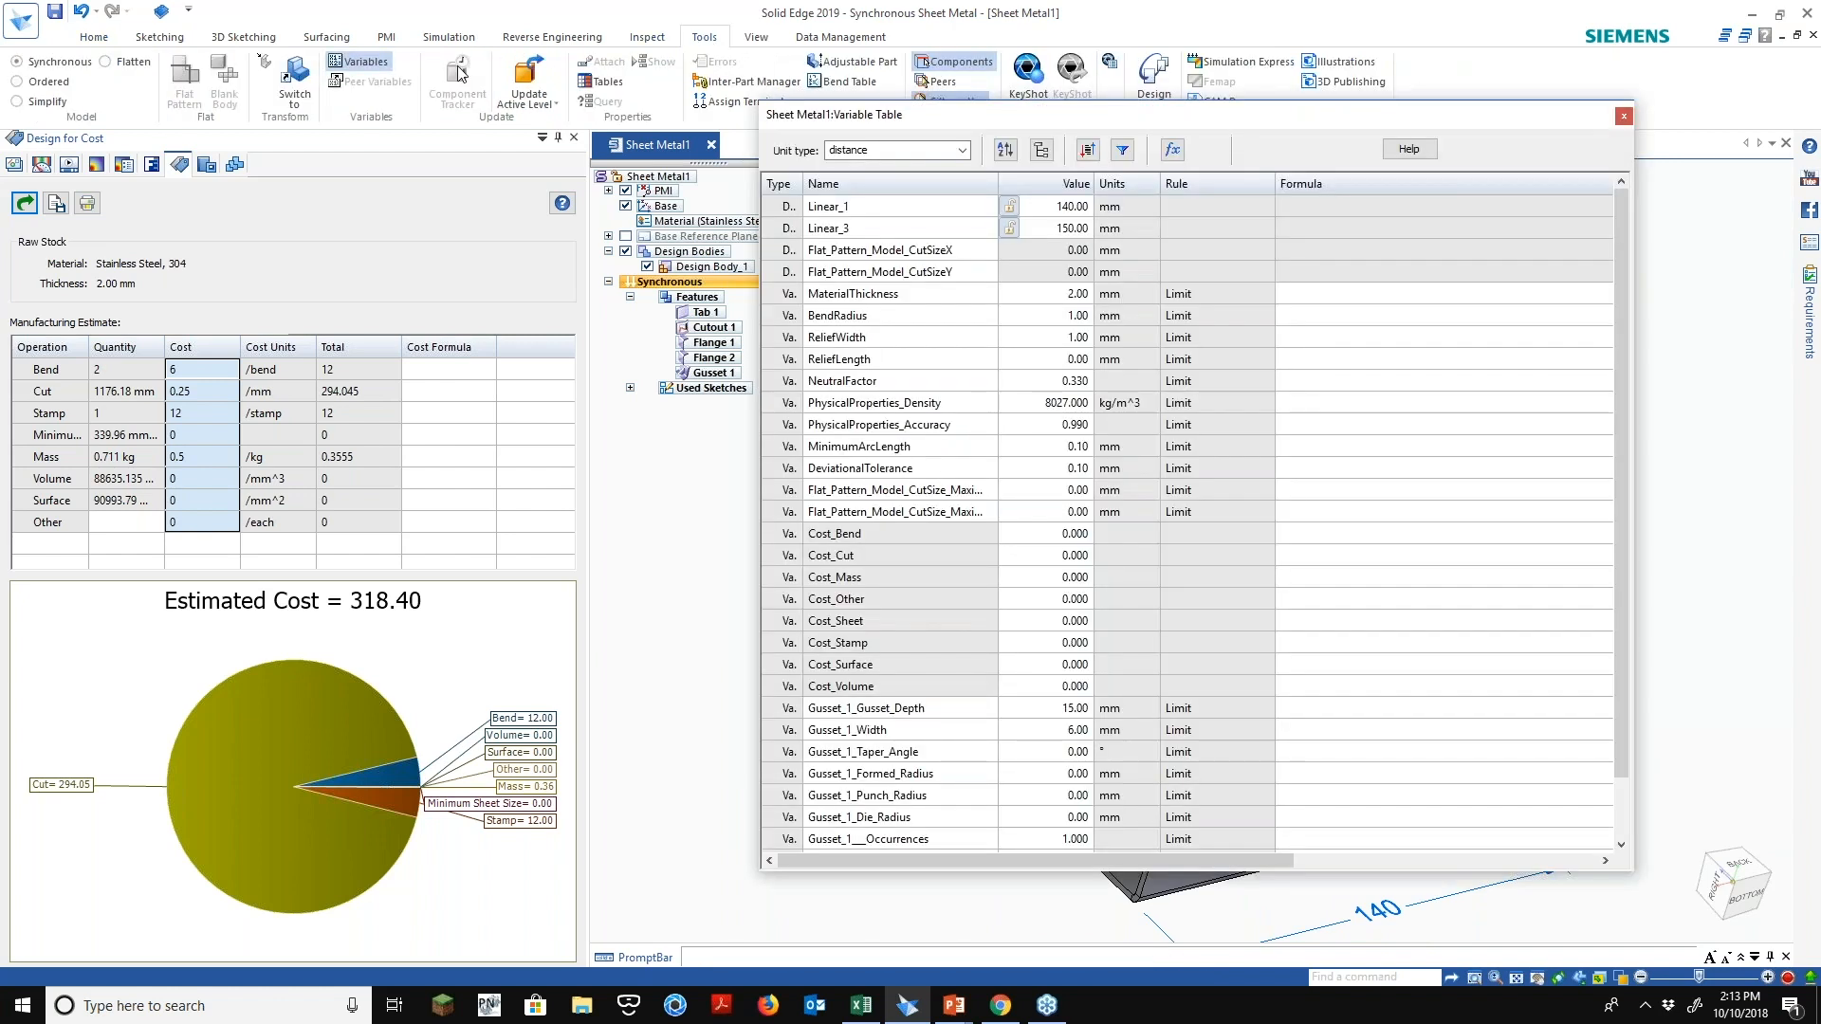
scroll(792, 597, down, 2)
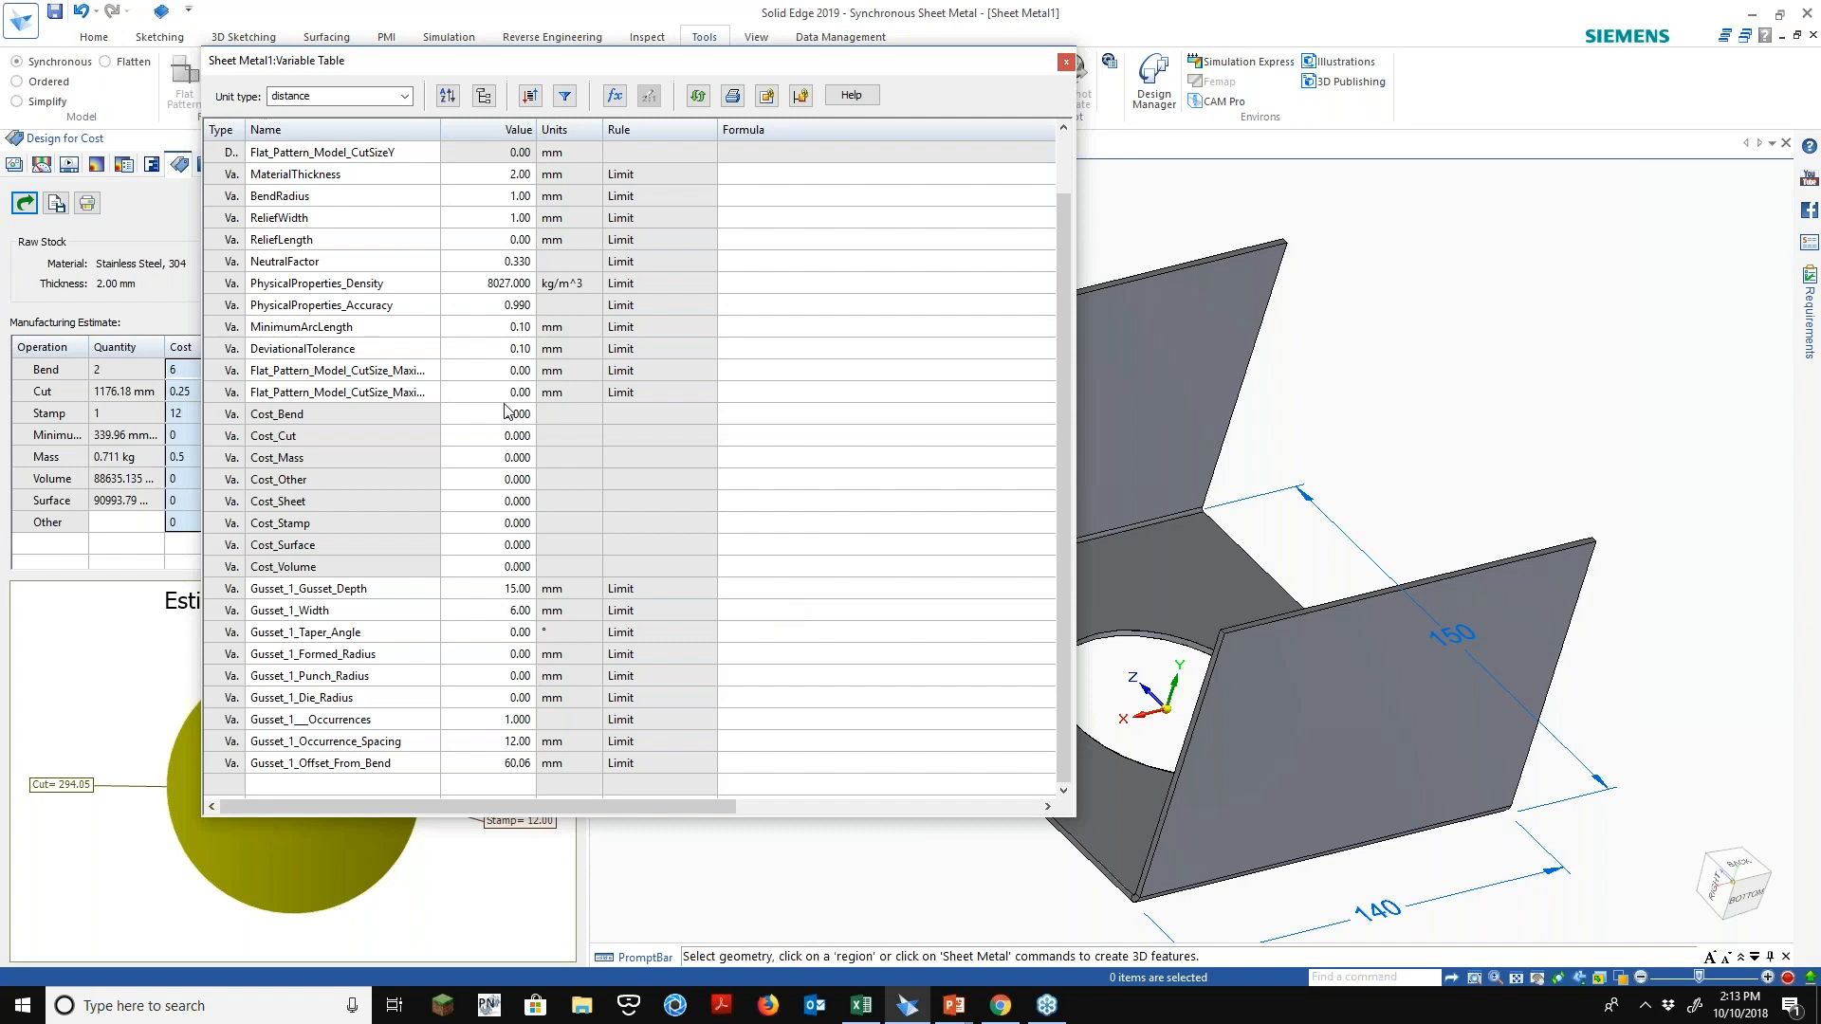
drag(504, 409, 485, 480)
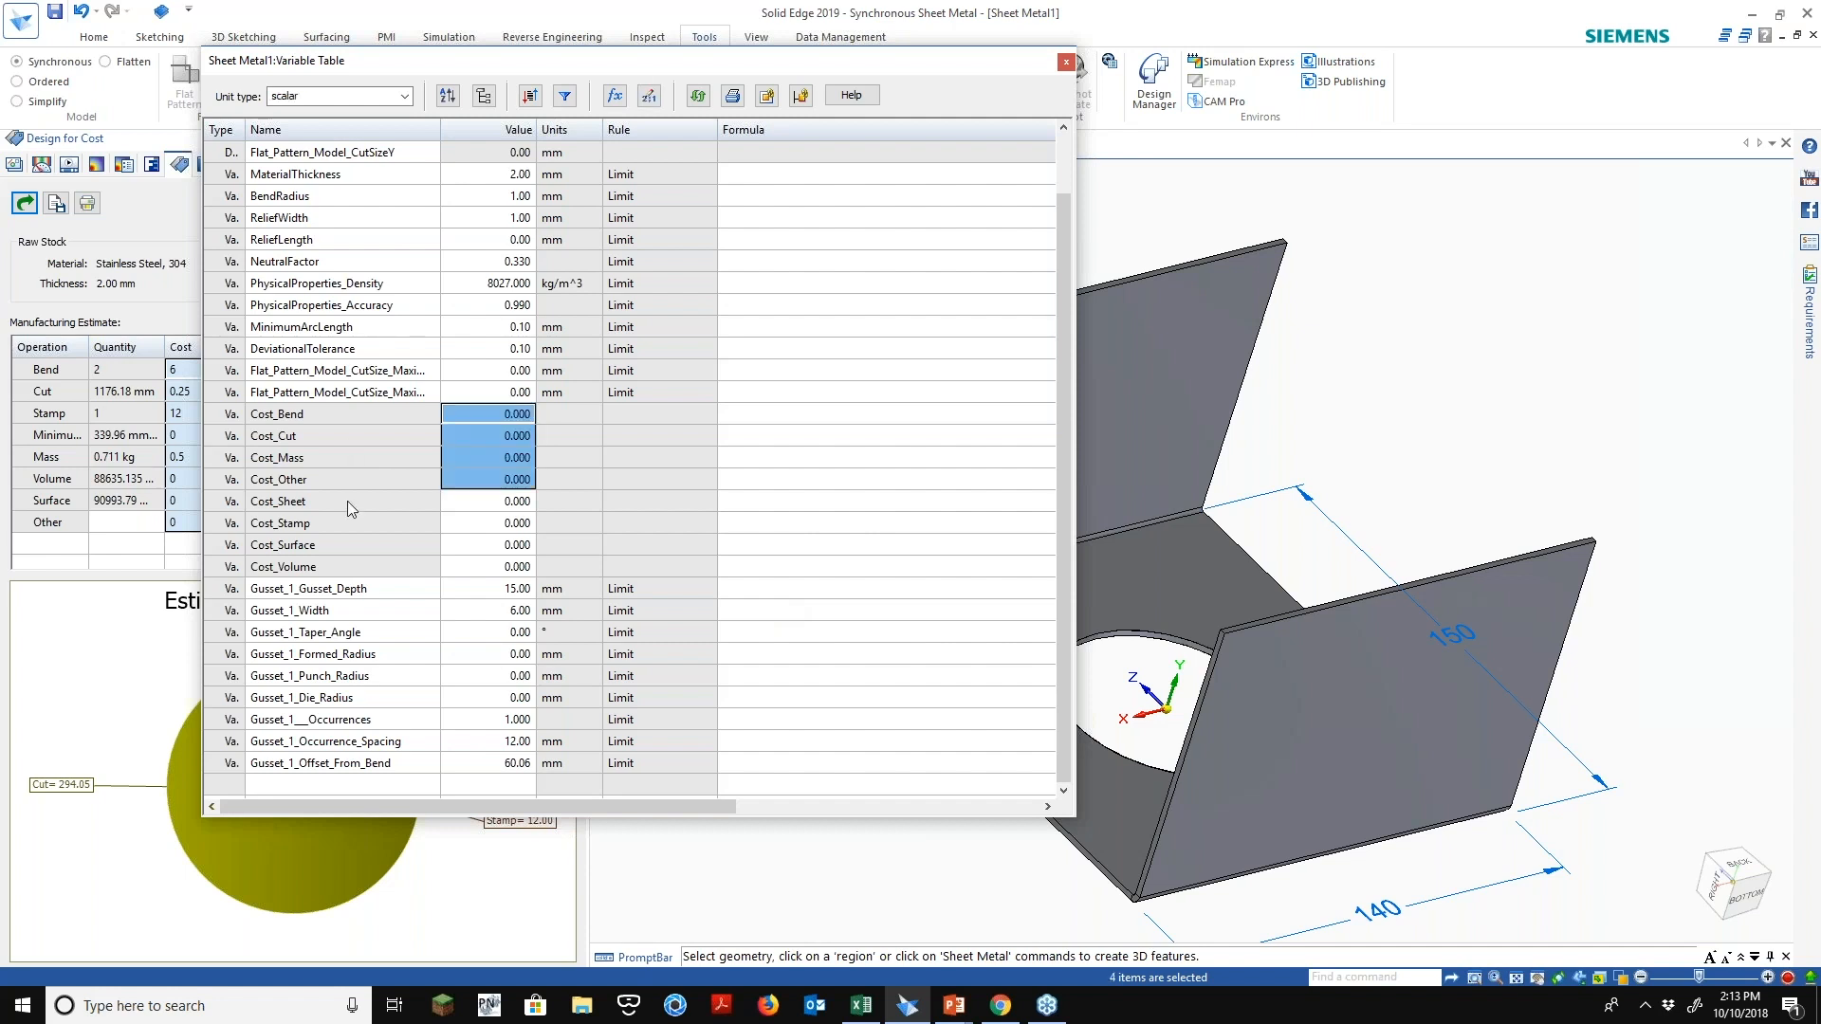
click(482, 573)
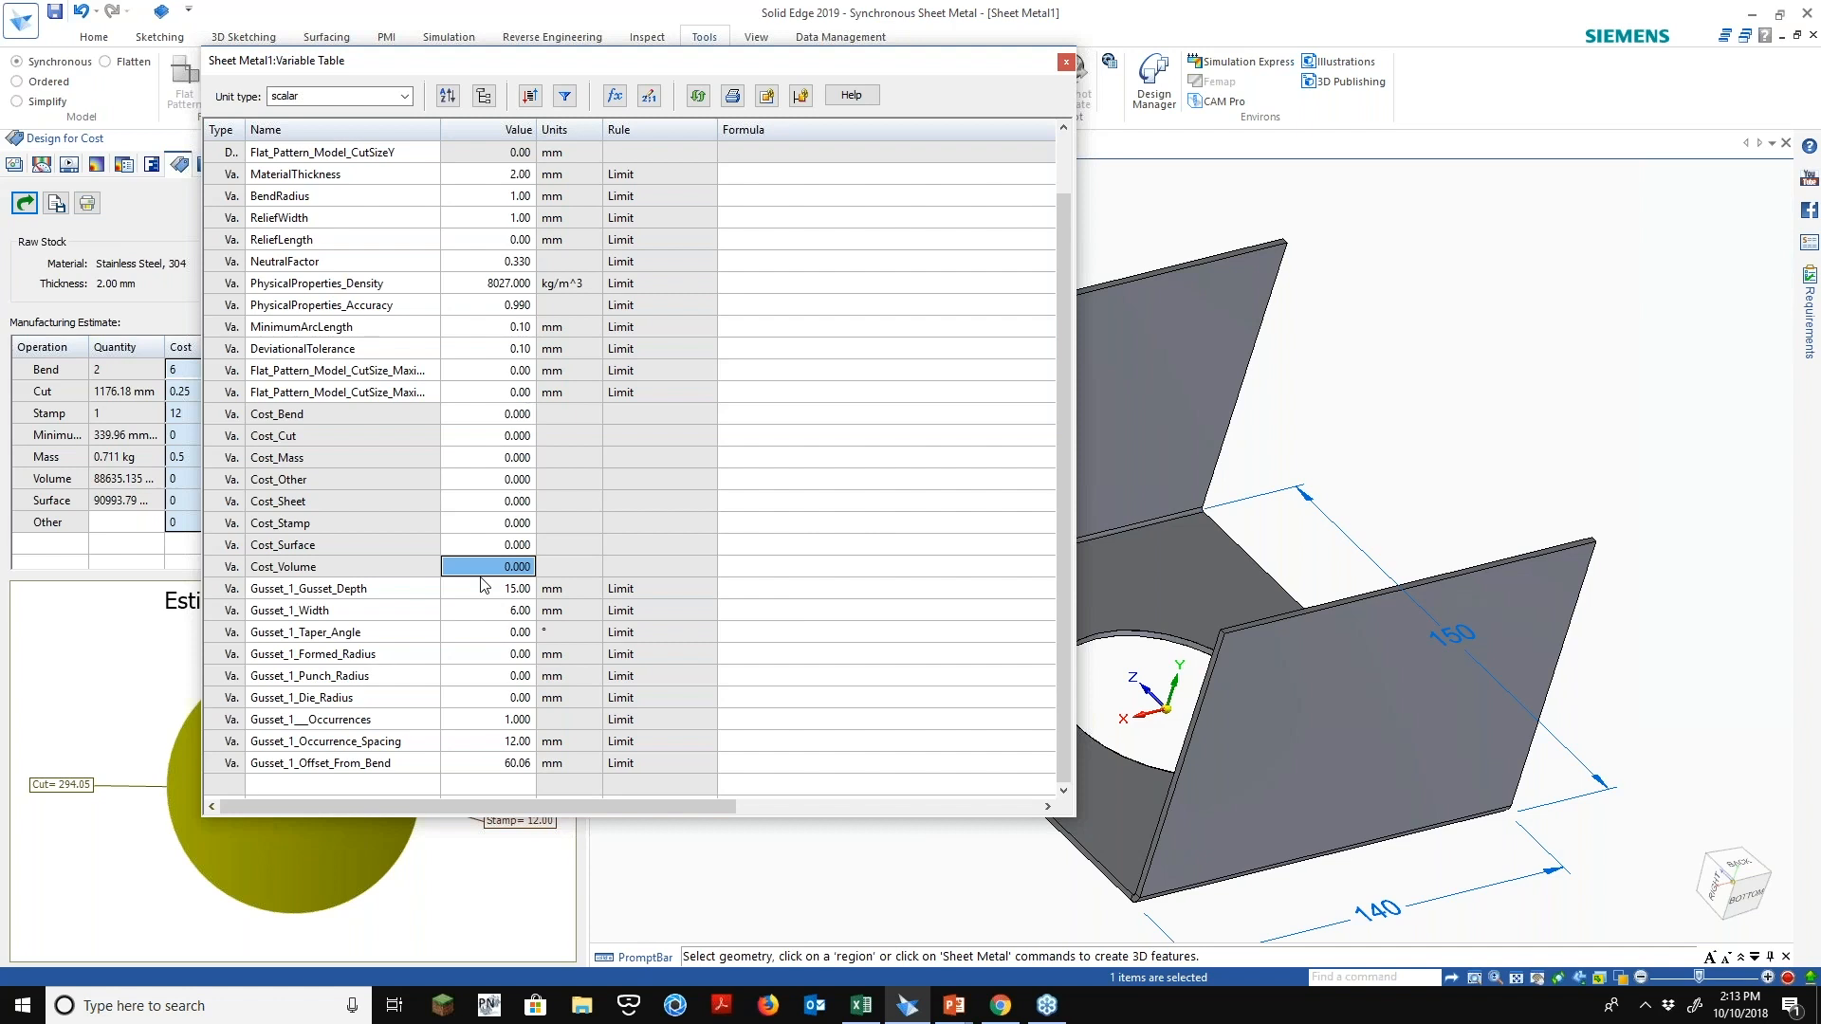
Copy the Bend rate cell from the Excel Cost sheet and try to paste it as a link into the Cost_Bend variable
key(alt+Tab)
click(531, 657)
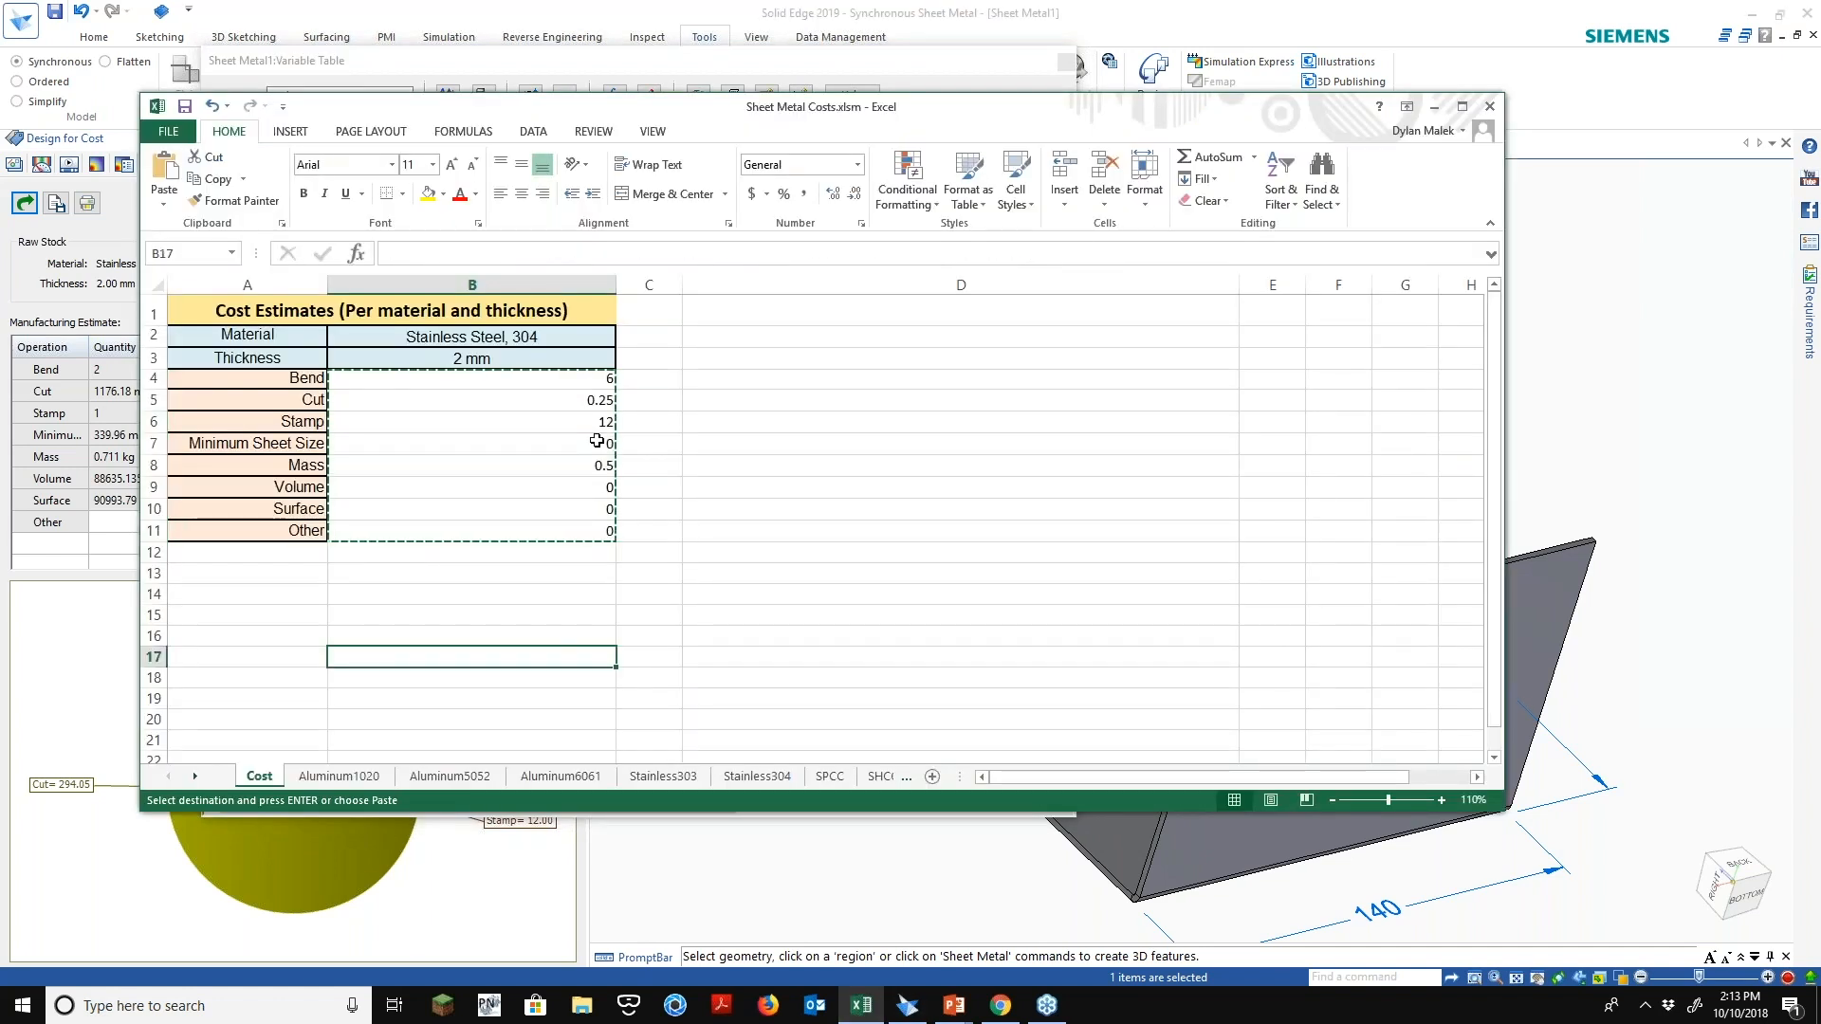
click(532, 379)
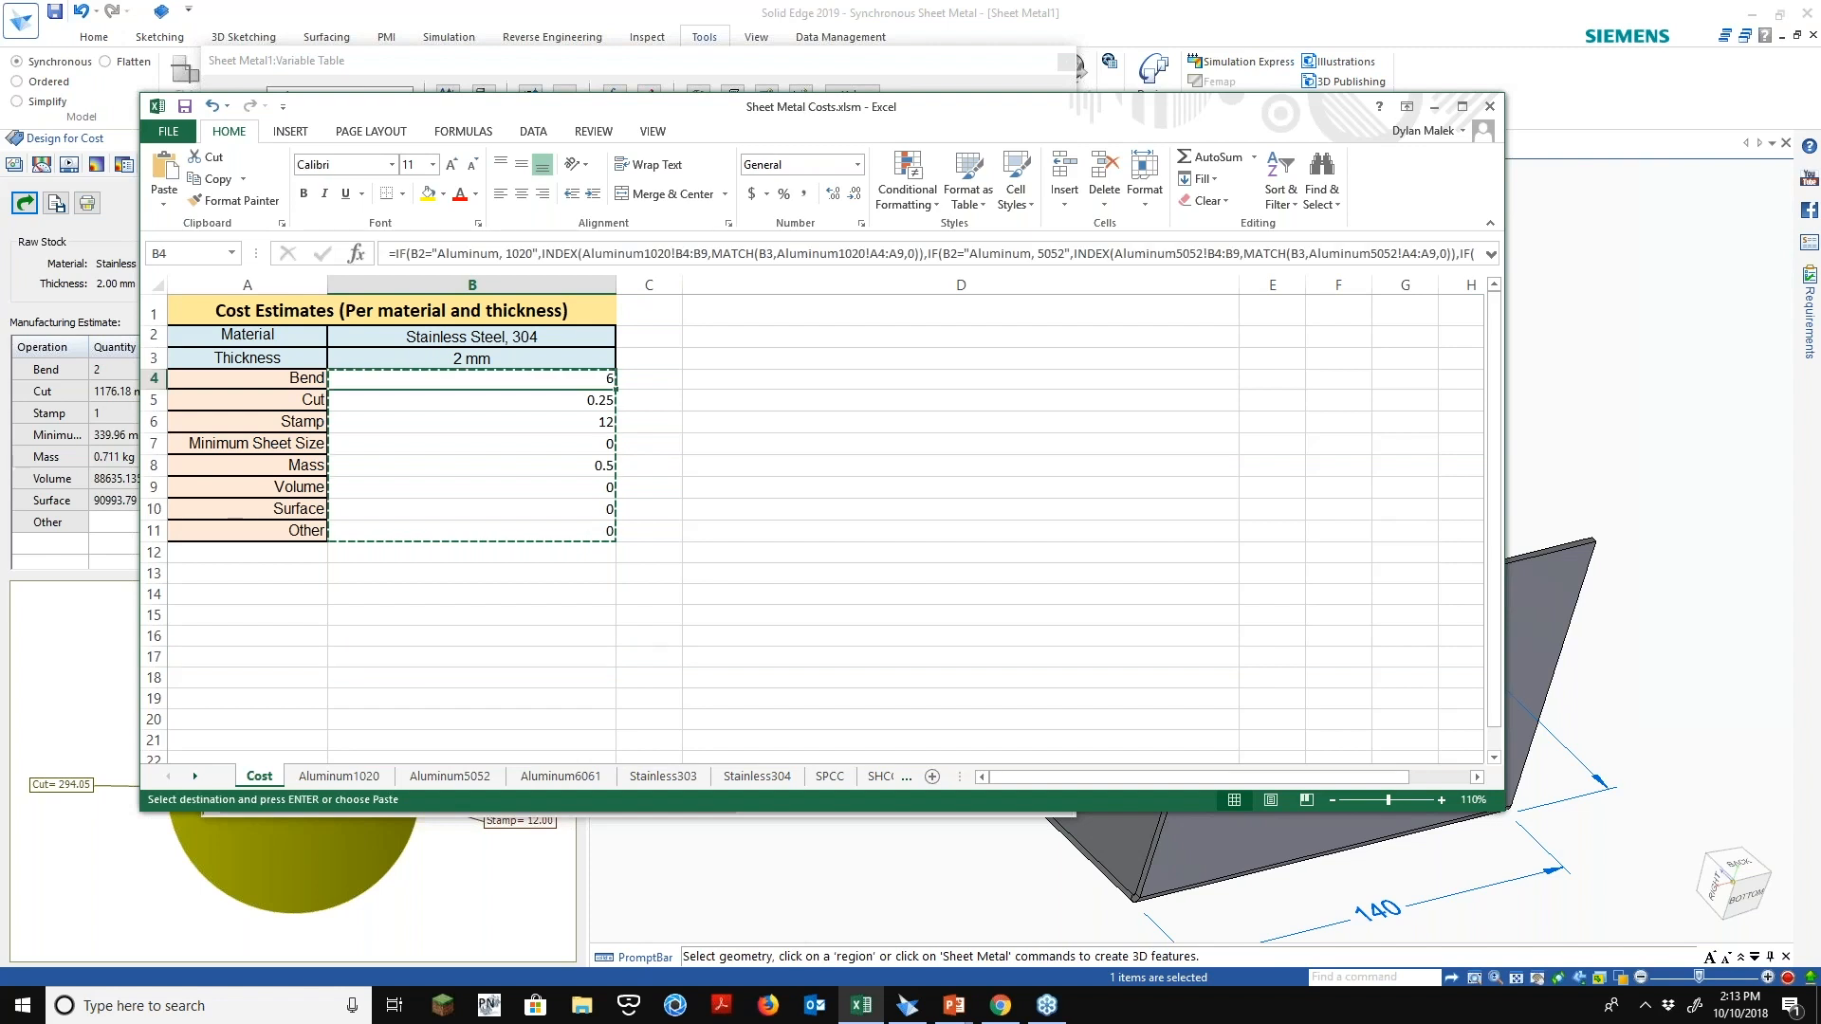
right_click(603, 379)
click(664, 411)
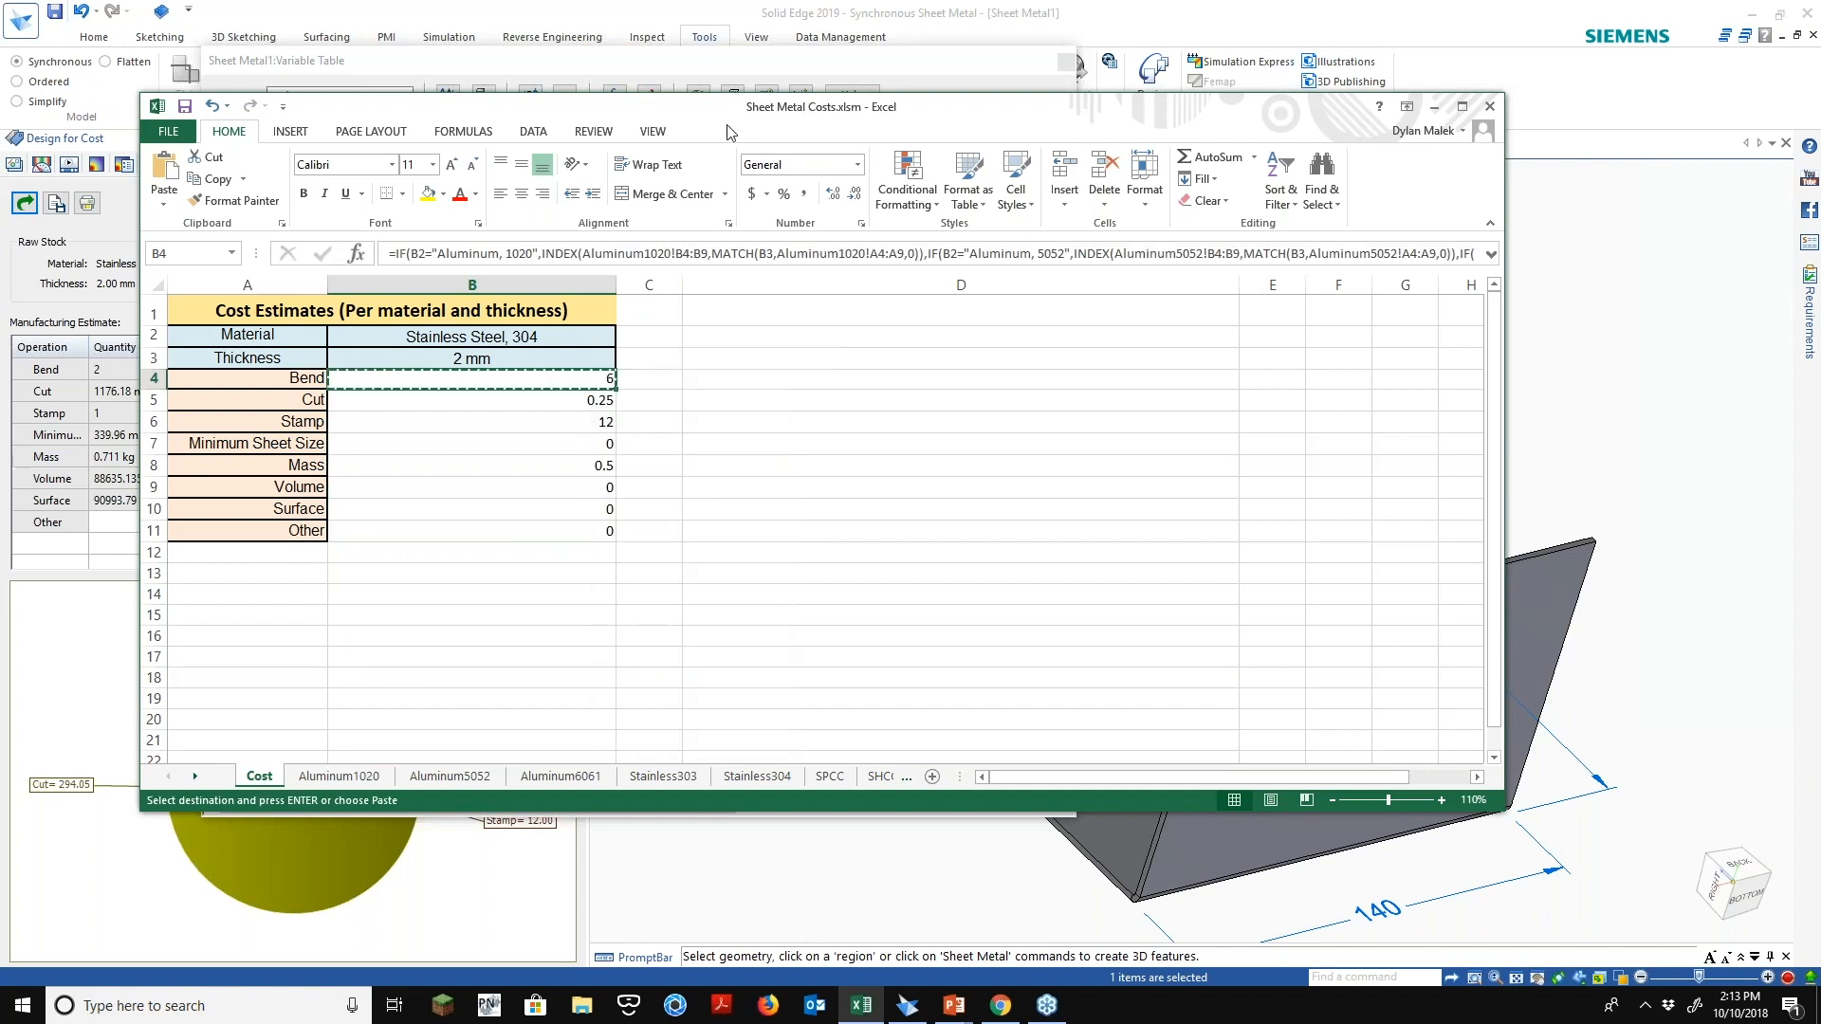
click(728, 69)
right_click(229, 416)
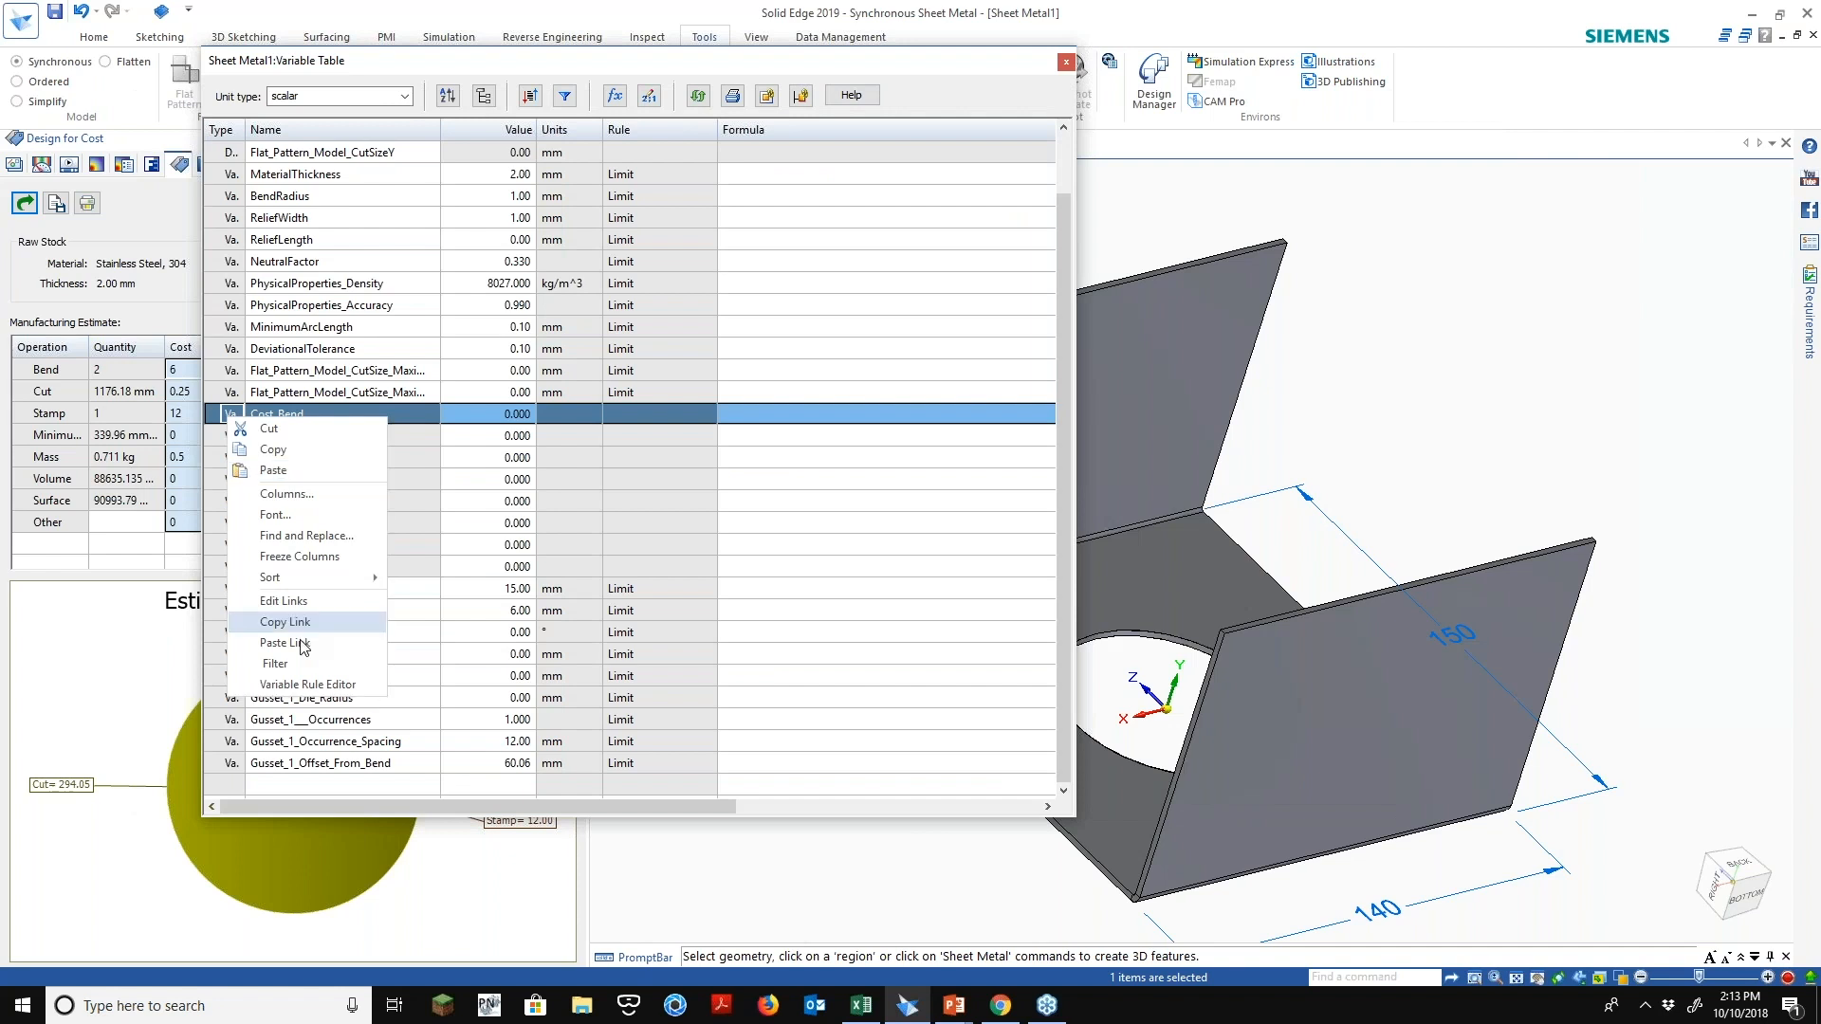
click(299, 643)
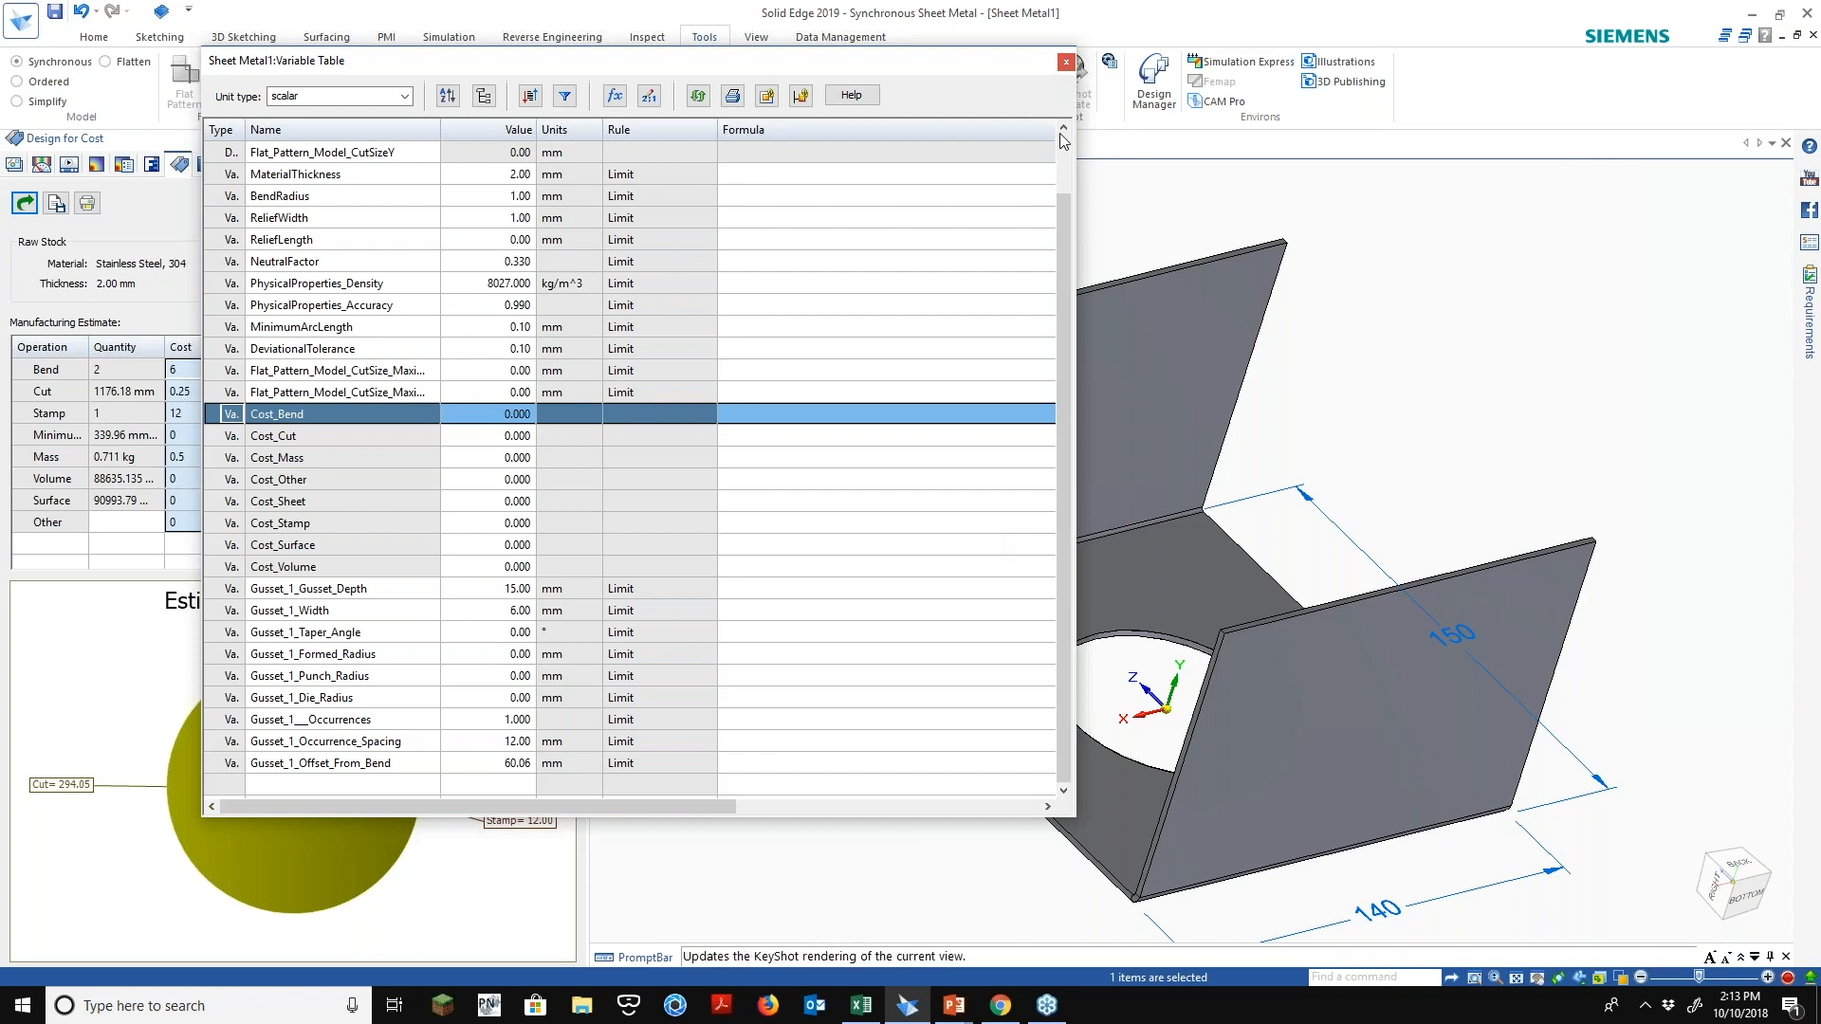
click(1066, 62)
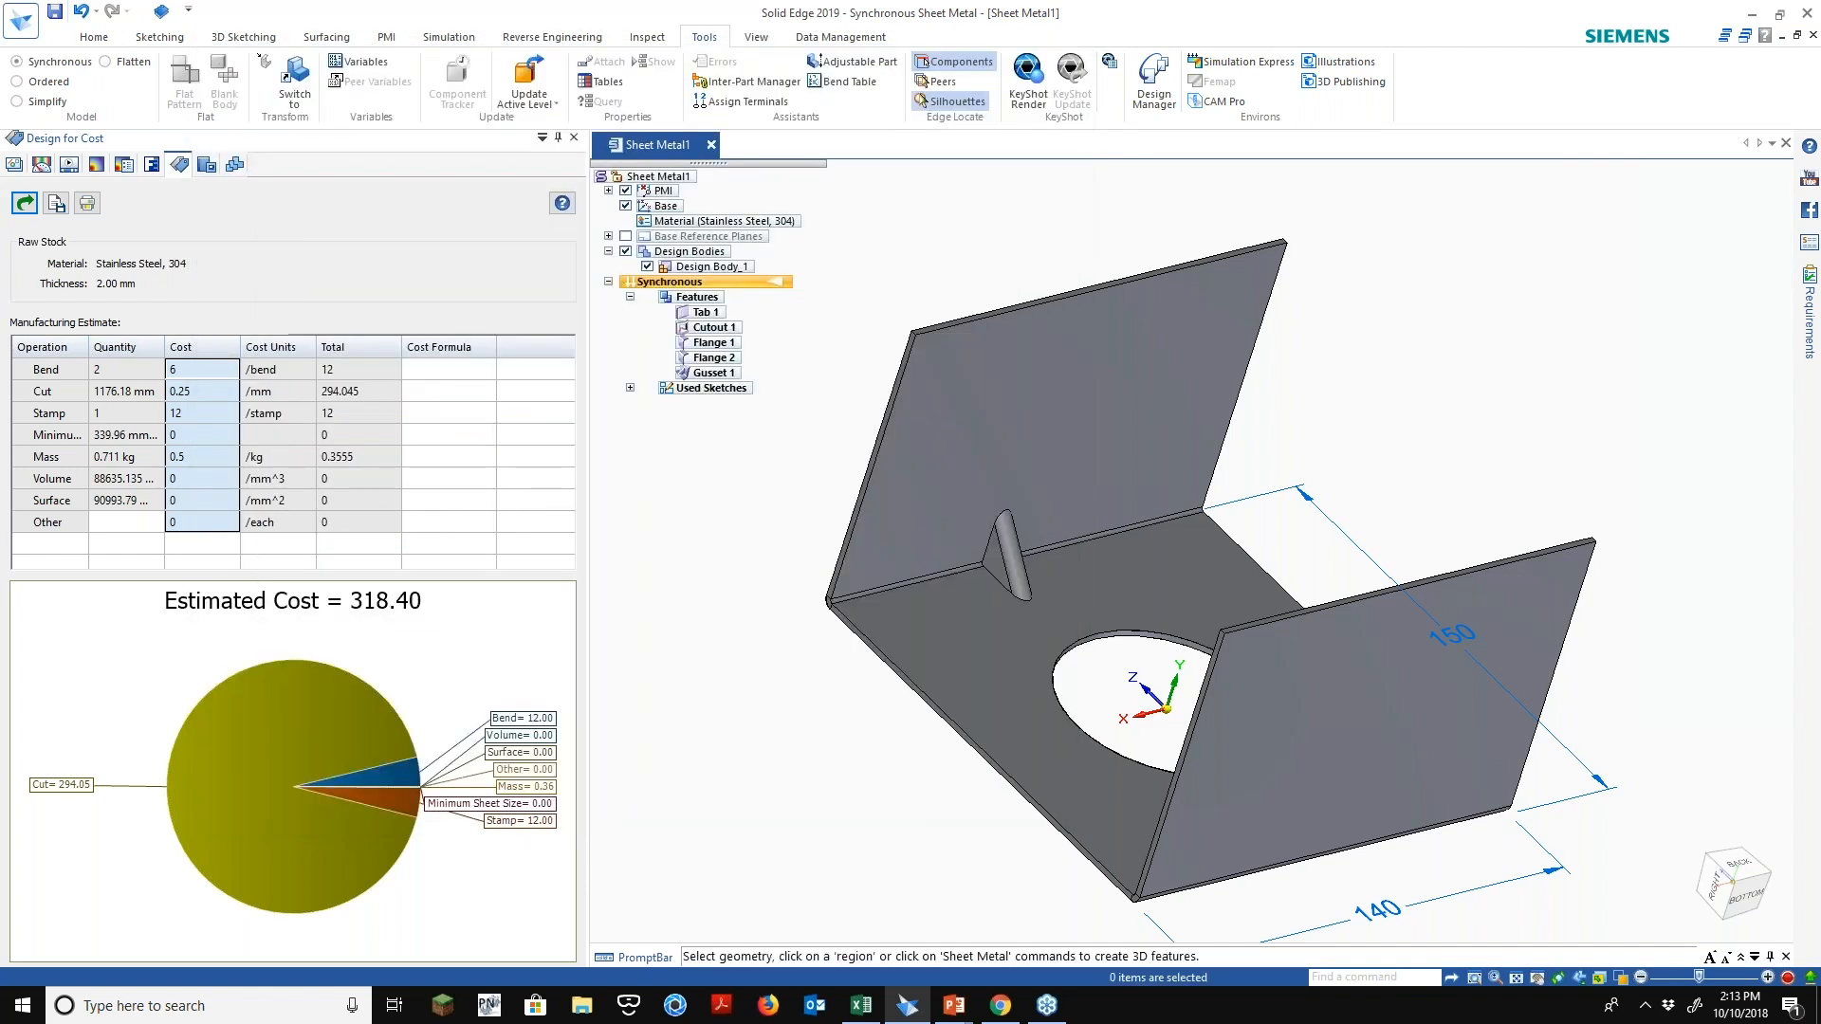
Close the current Sheet Metal1 document
middle_drag(1011, 723, 1015, 789)
key(ctrl+f)
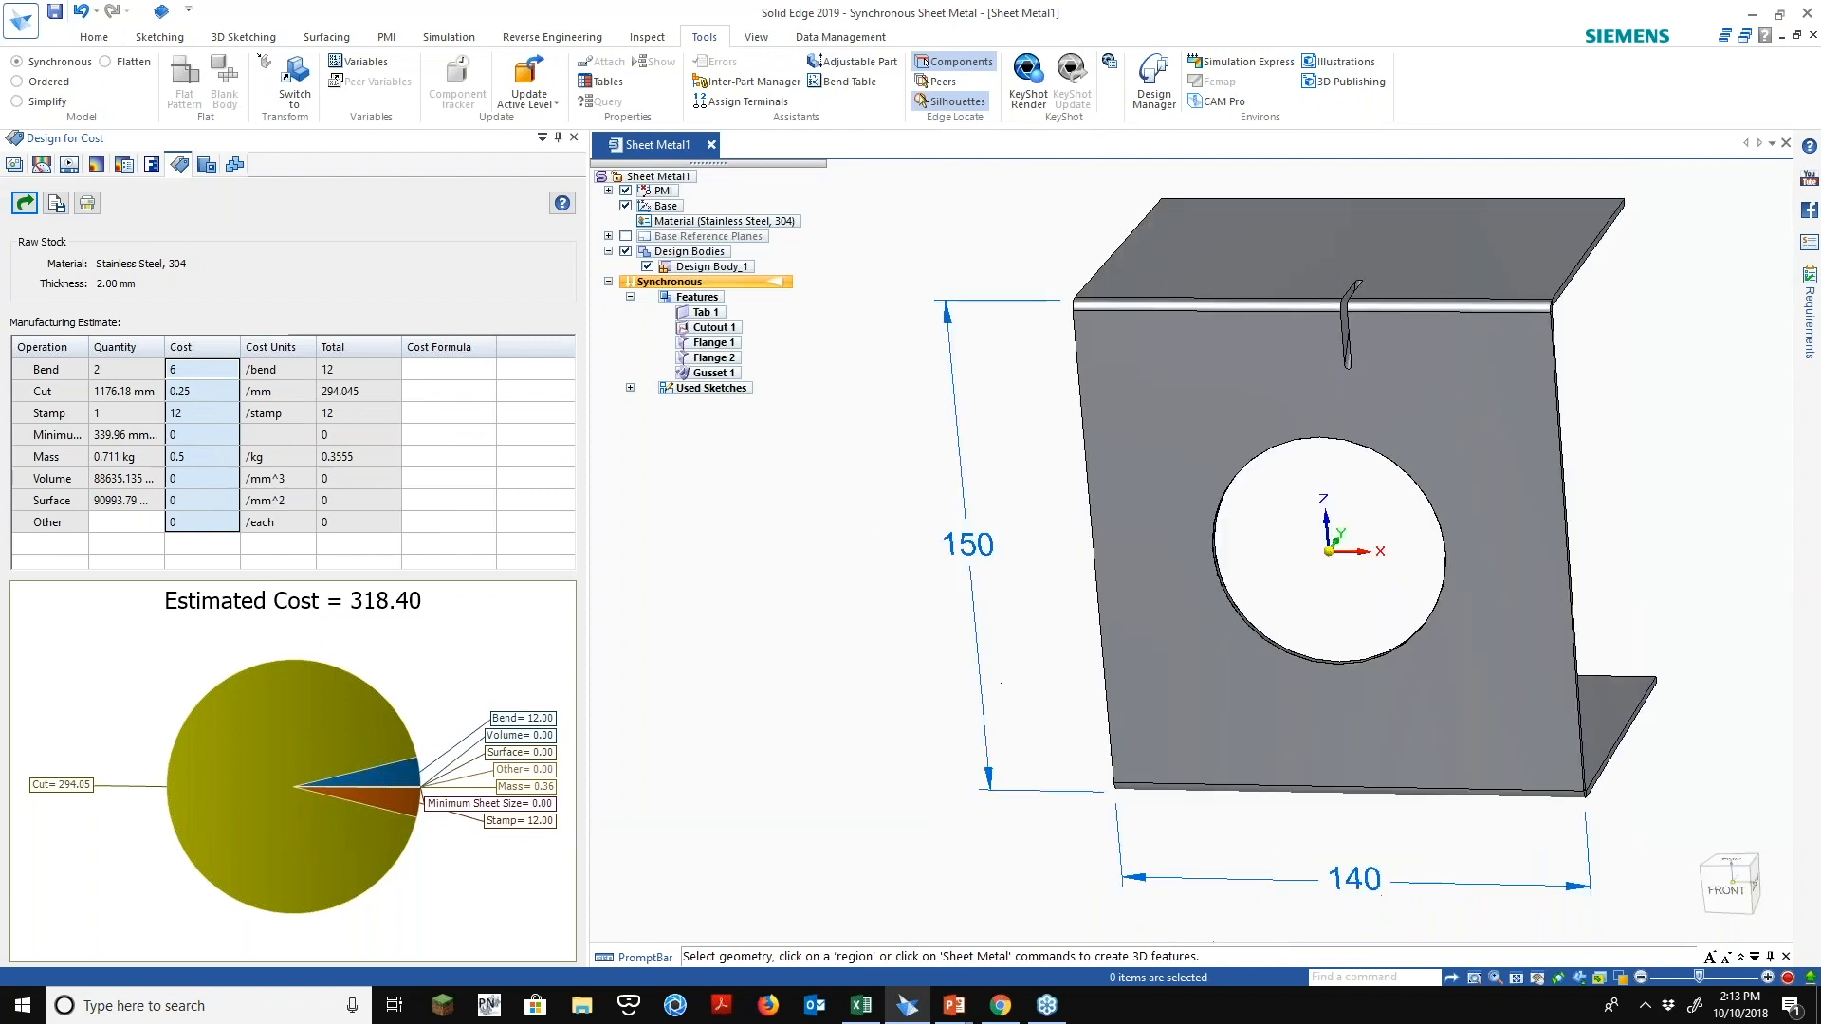
middle_drag(1262, 607, 1020, 650)
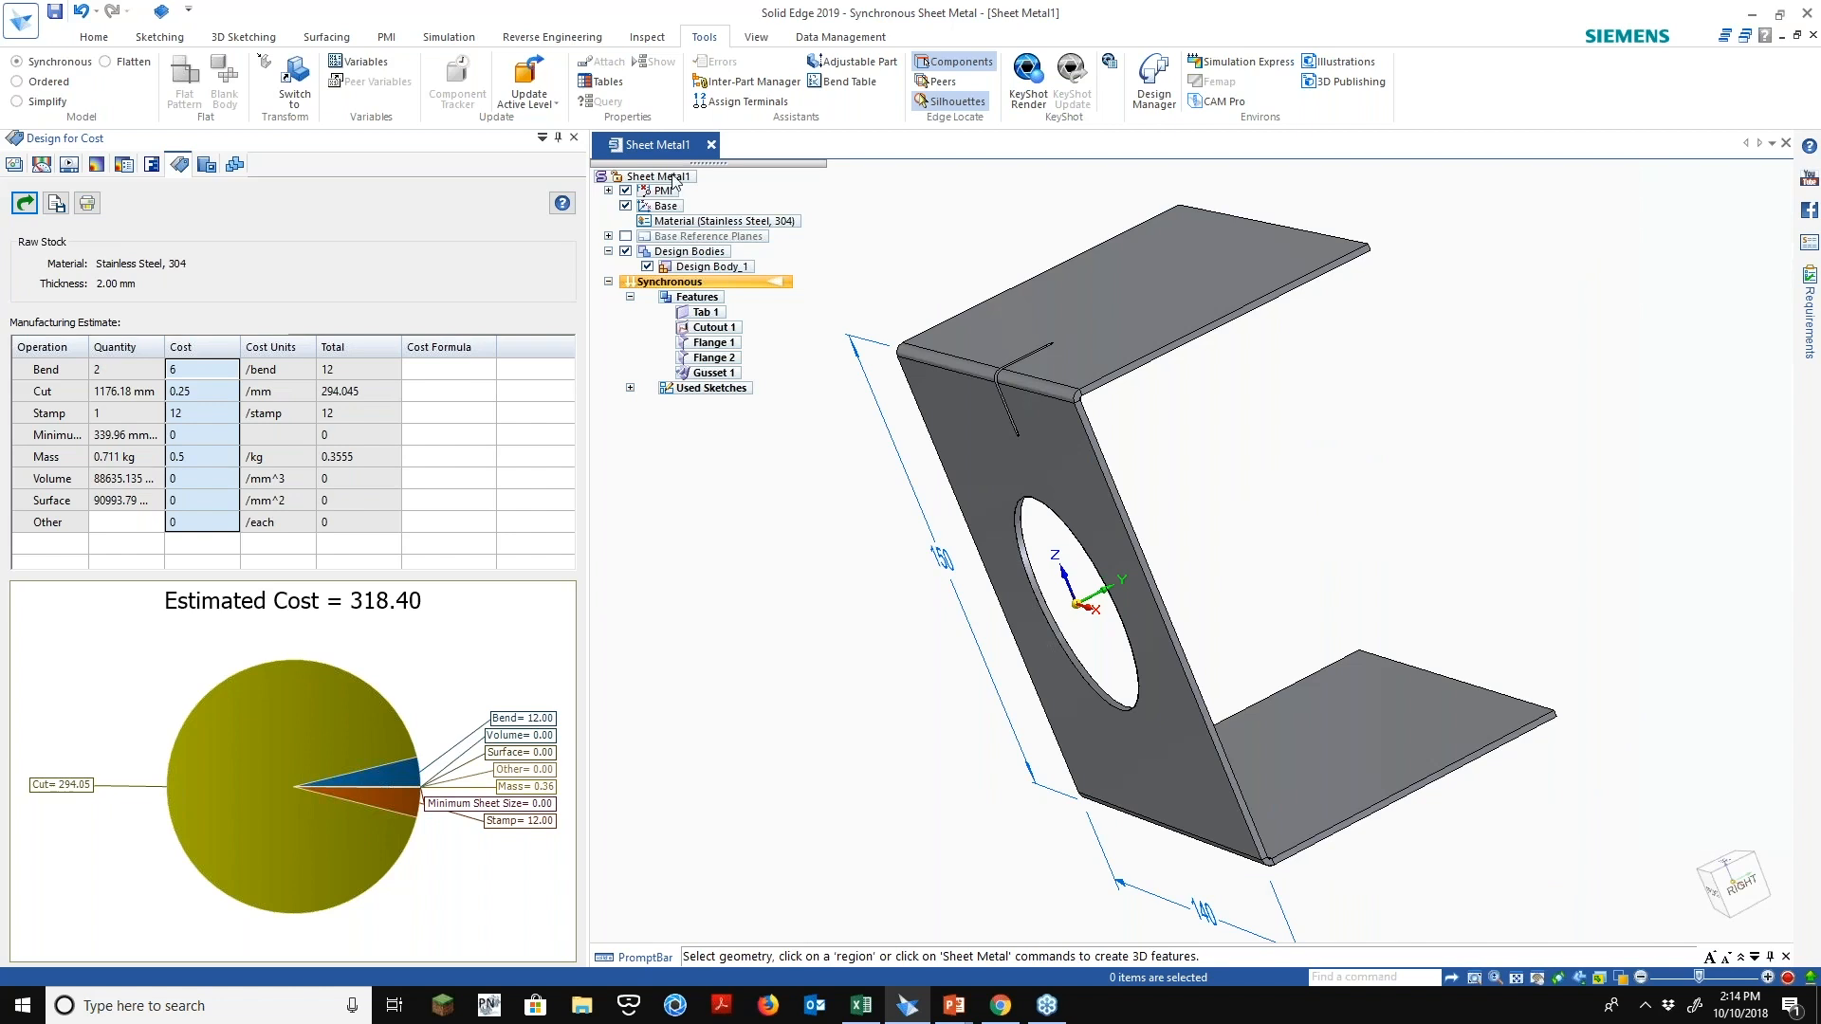
click(711, 145)
click(936, 581)
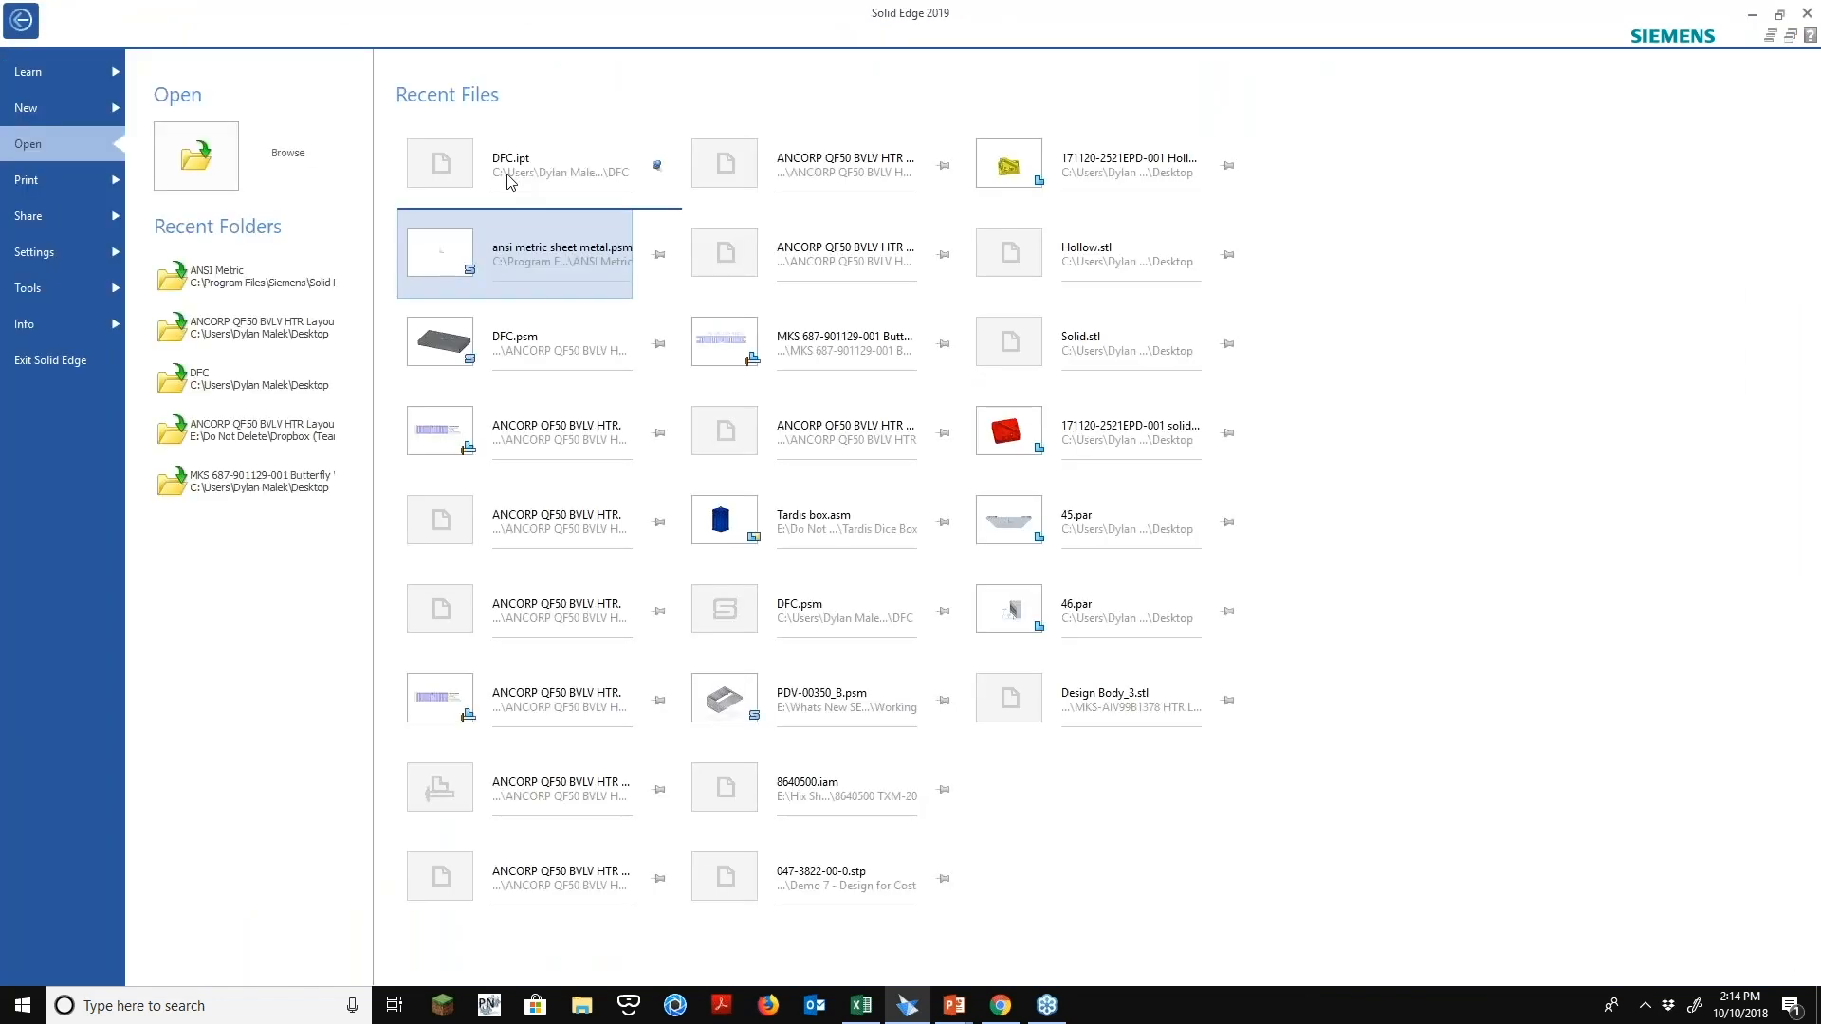
Open the Inventor file DFC.ipt with the ANSI Metric sheet metal template and dismiss the warning
key(ctrl+n)
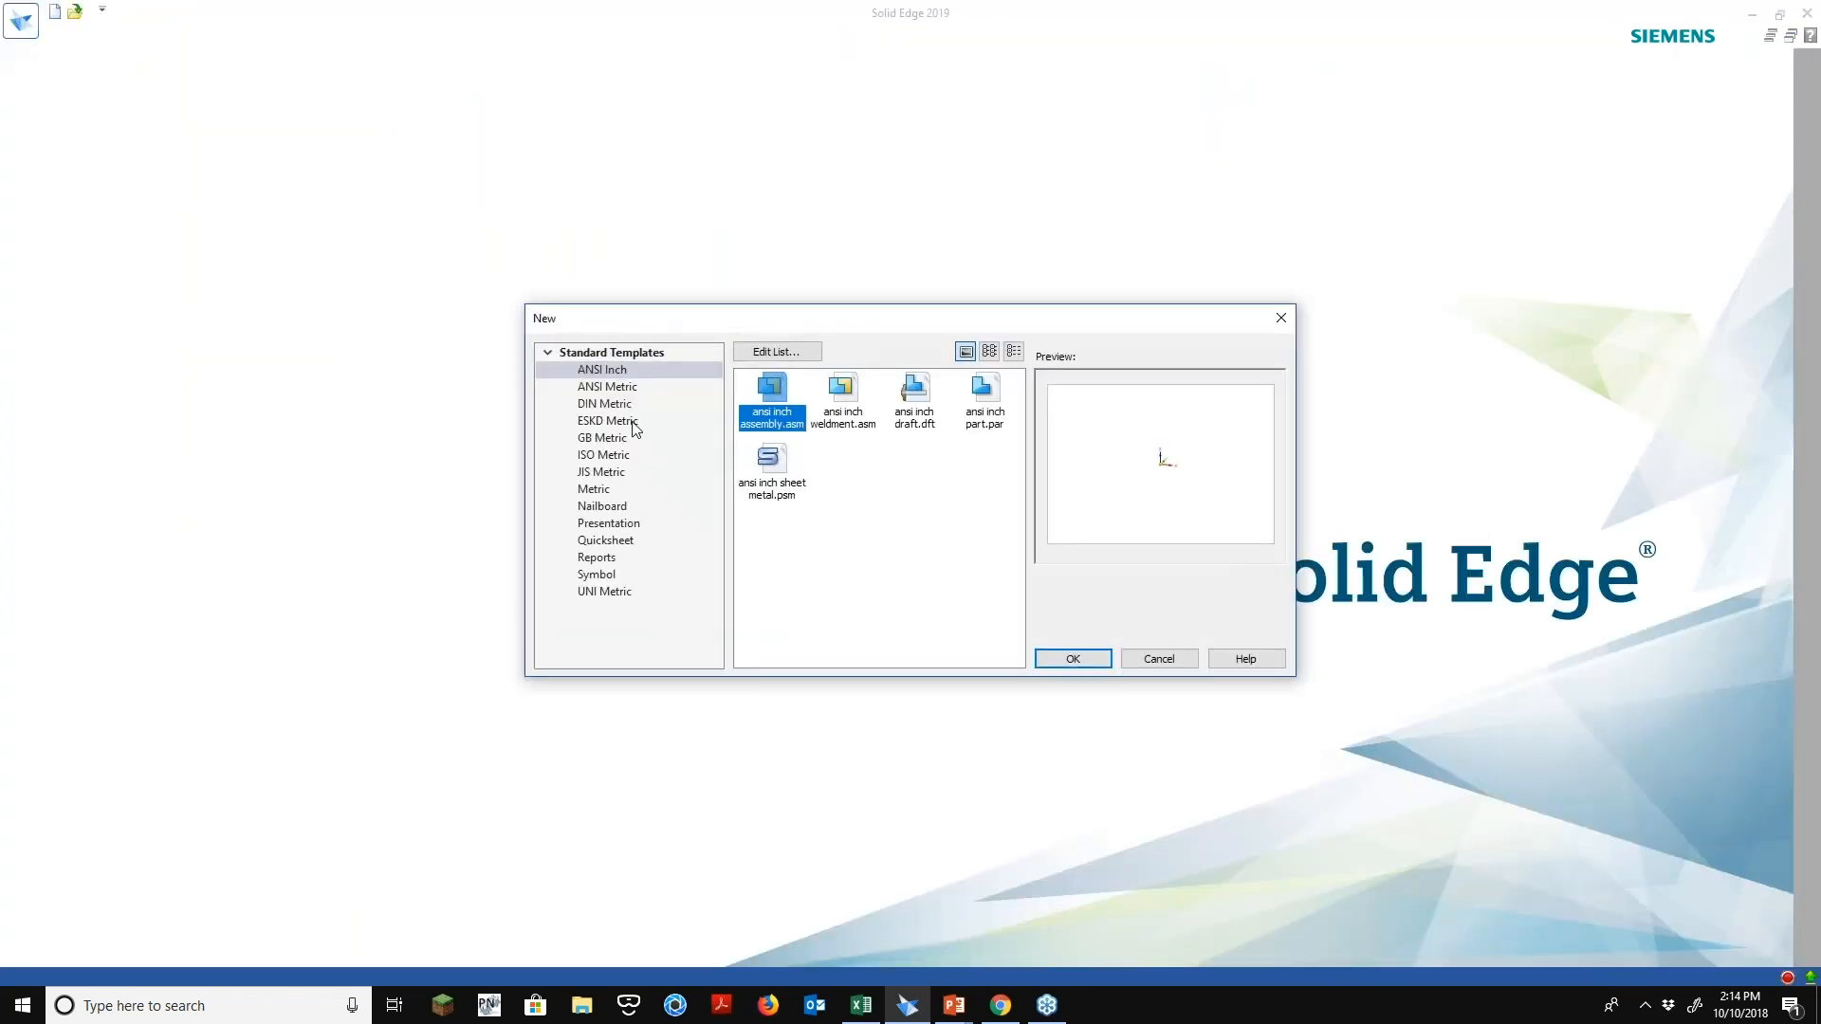
click(621, 387)
click(770, 464)
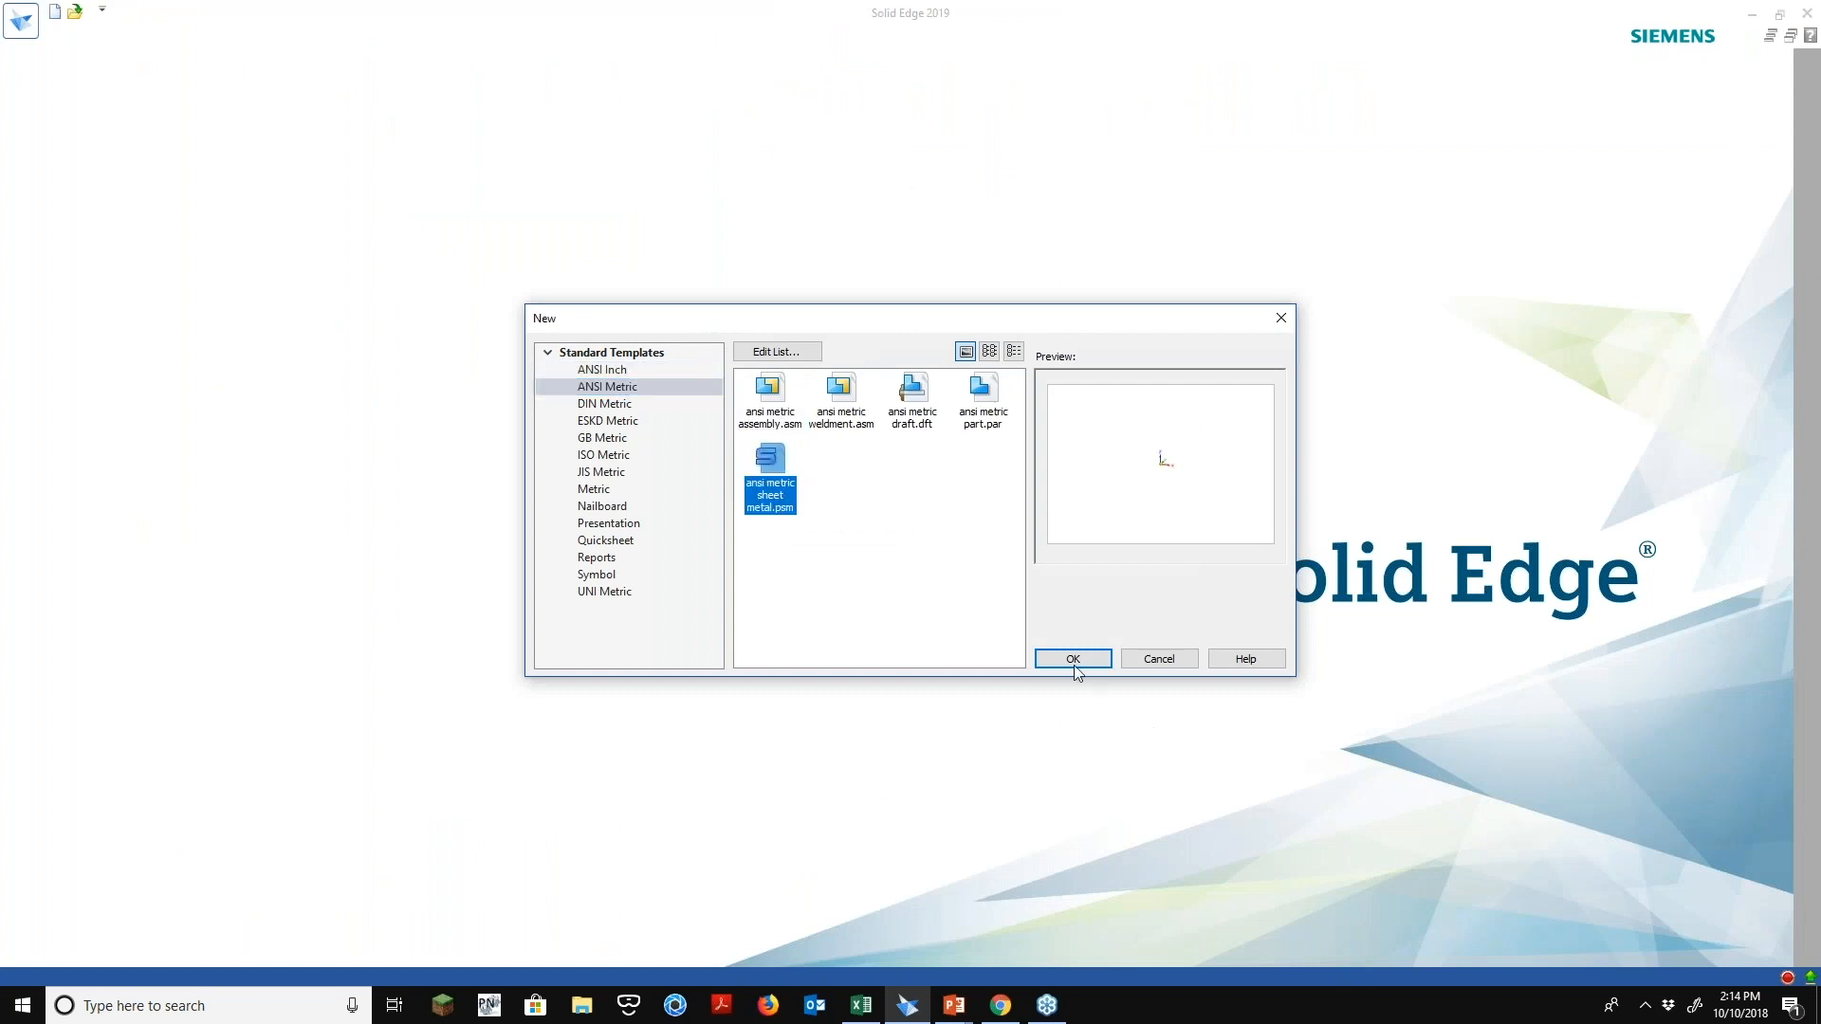
click(1074, 659)
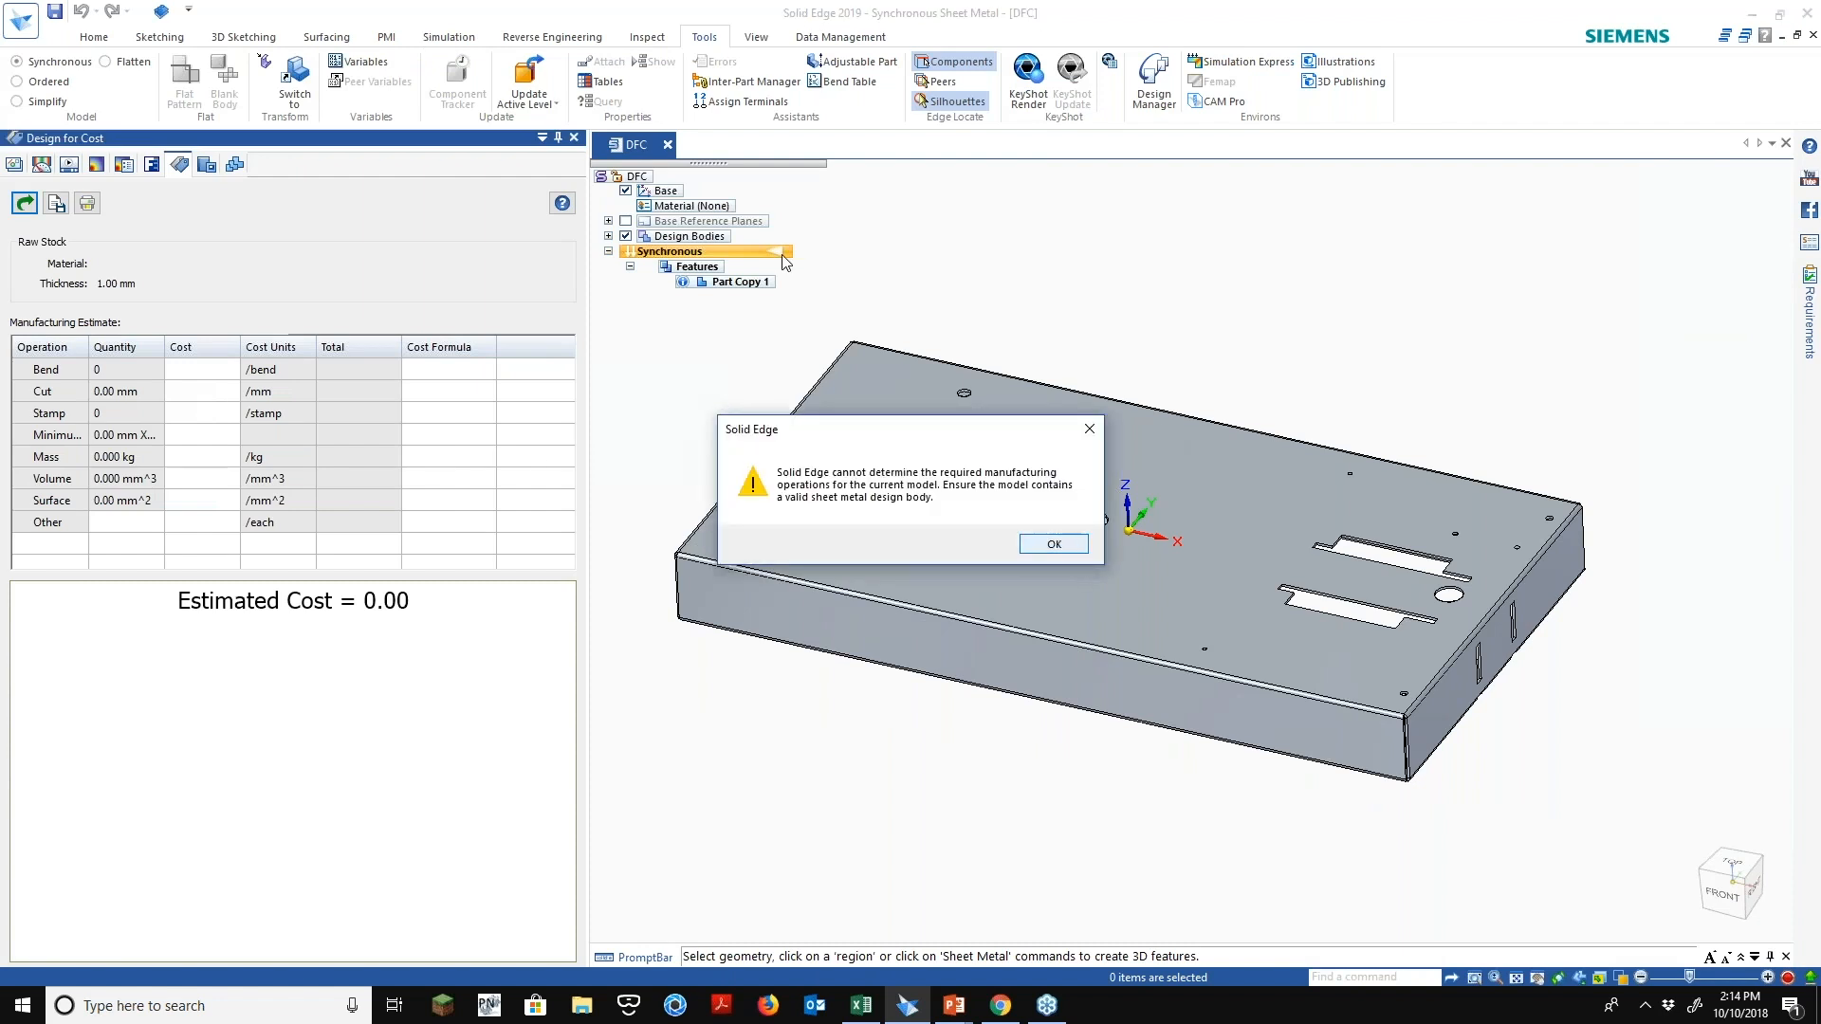
key(Return)
Convert the imported part copy to sheet metal using its large outer face as the base face, and update the cost estimate
scroll(723, 289, up, 2)
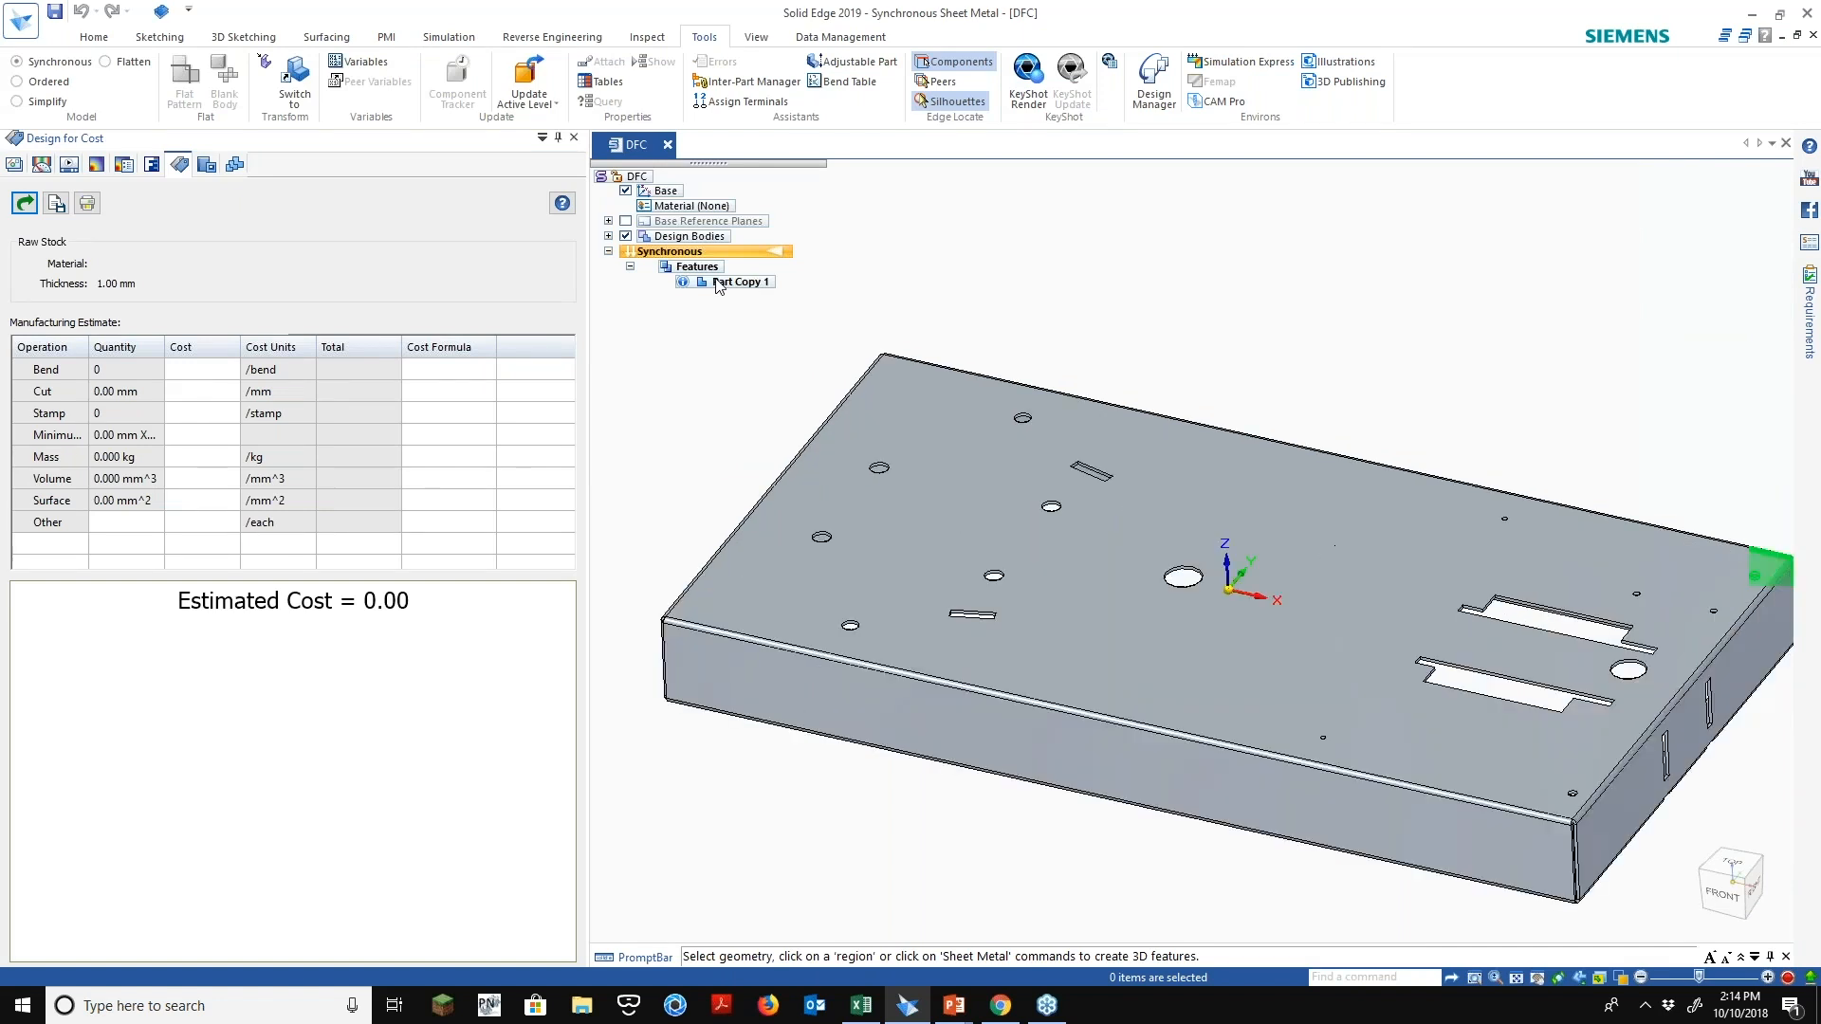
click(719, 282)
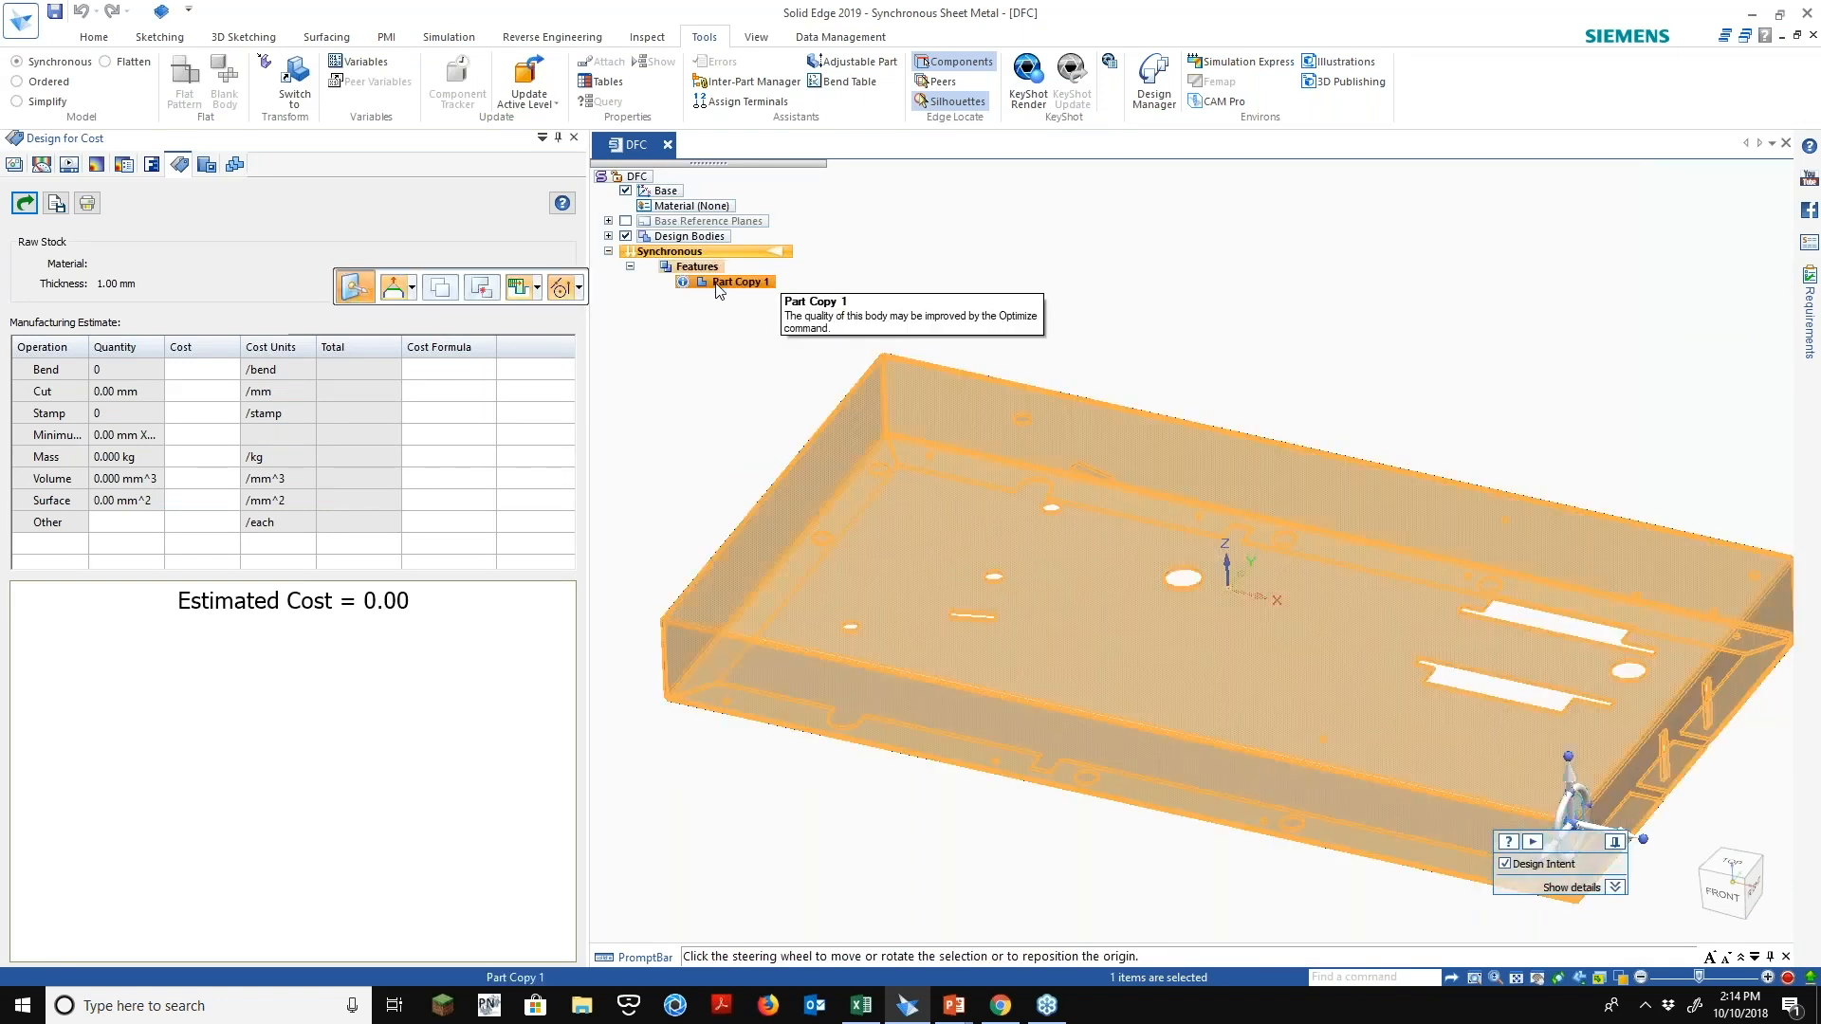
key(Escape)
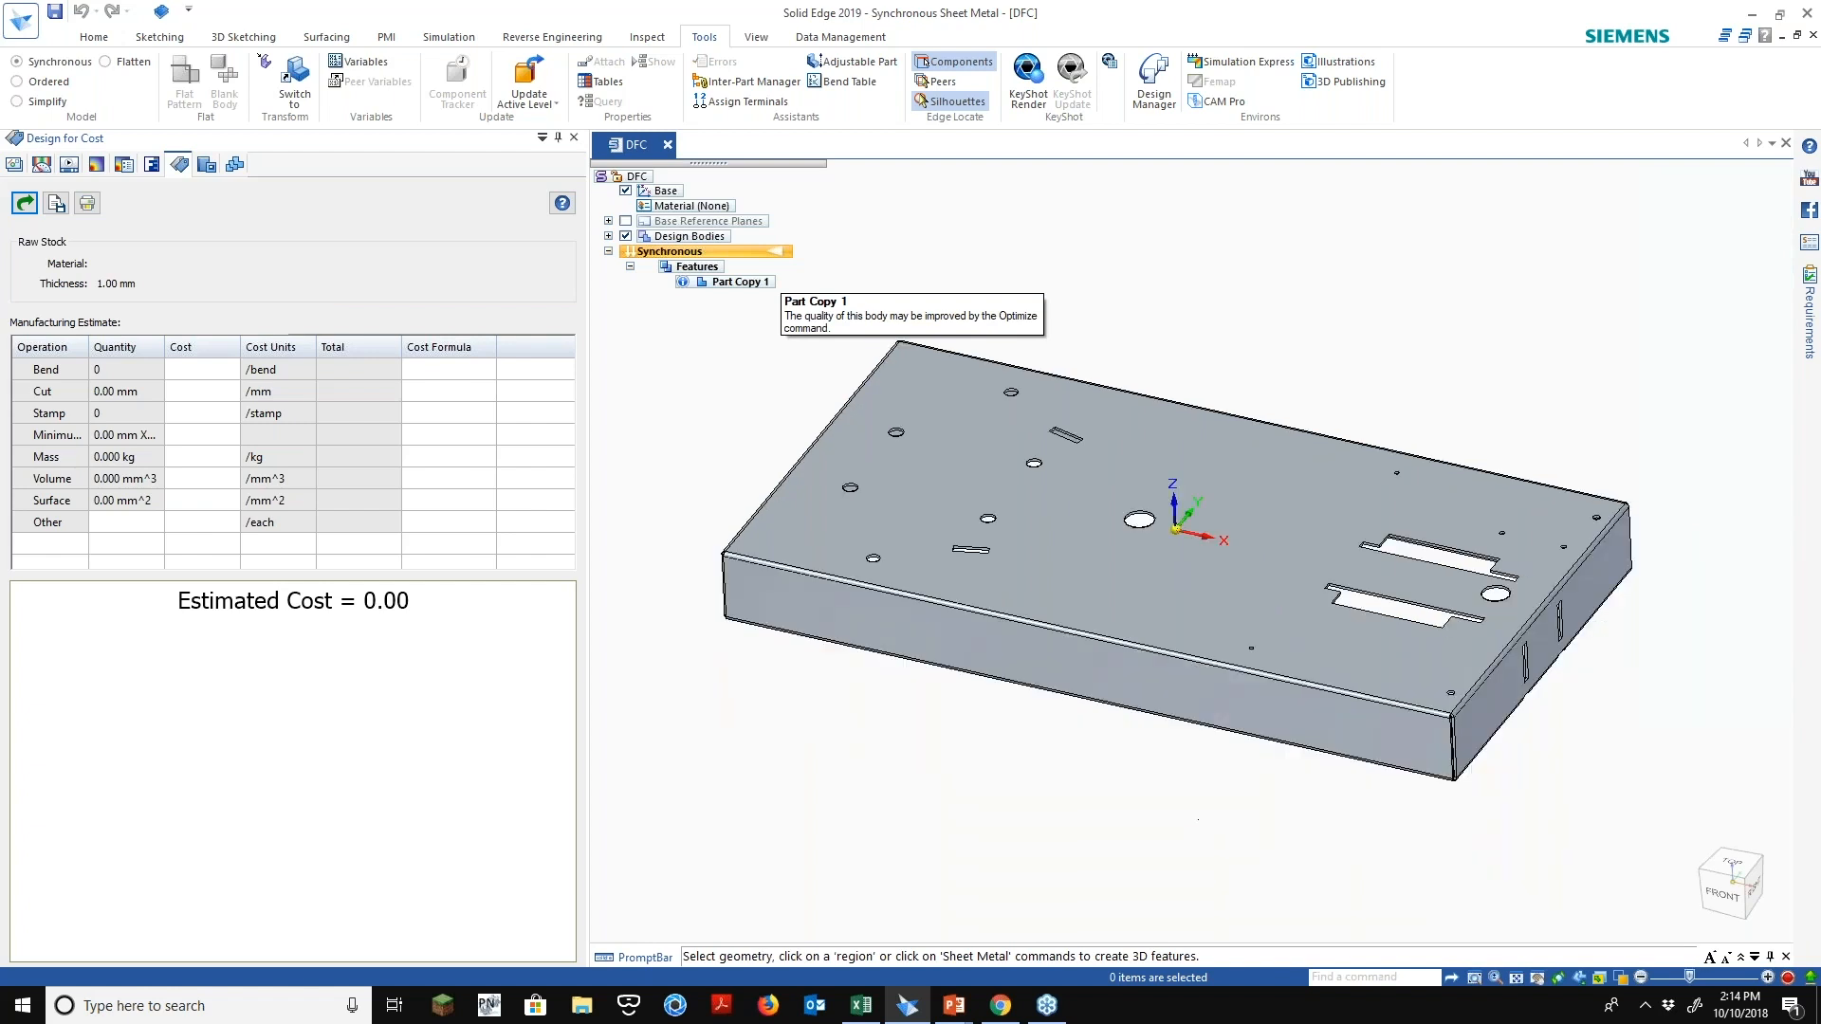
click(95, 38)
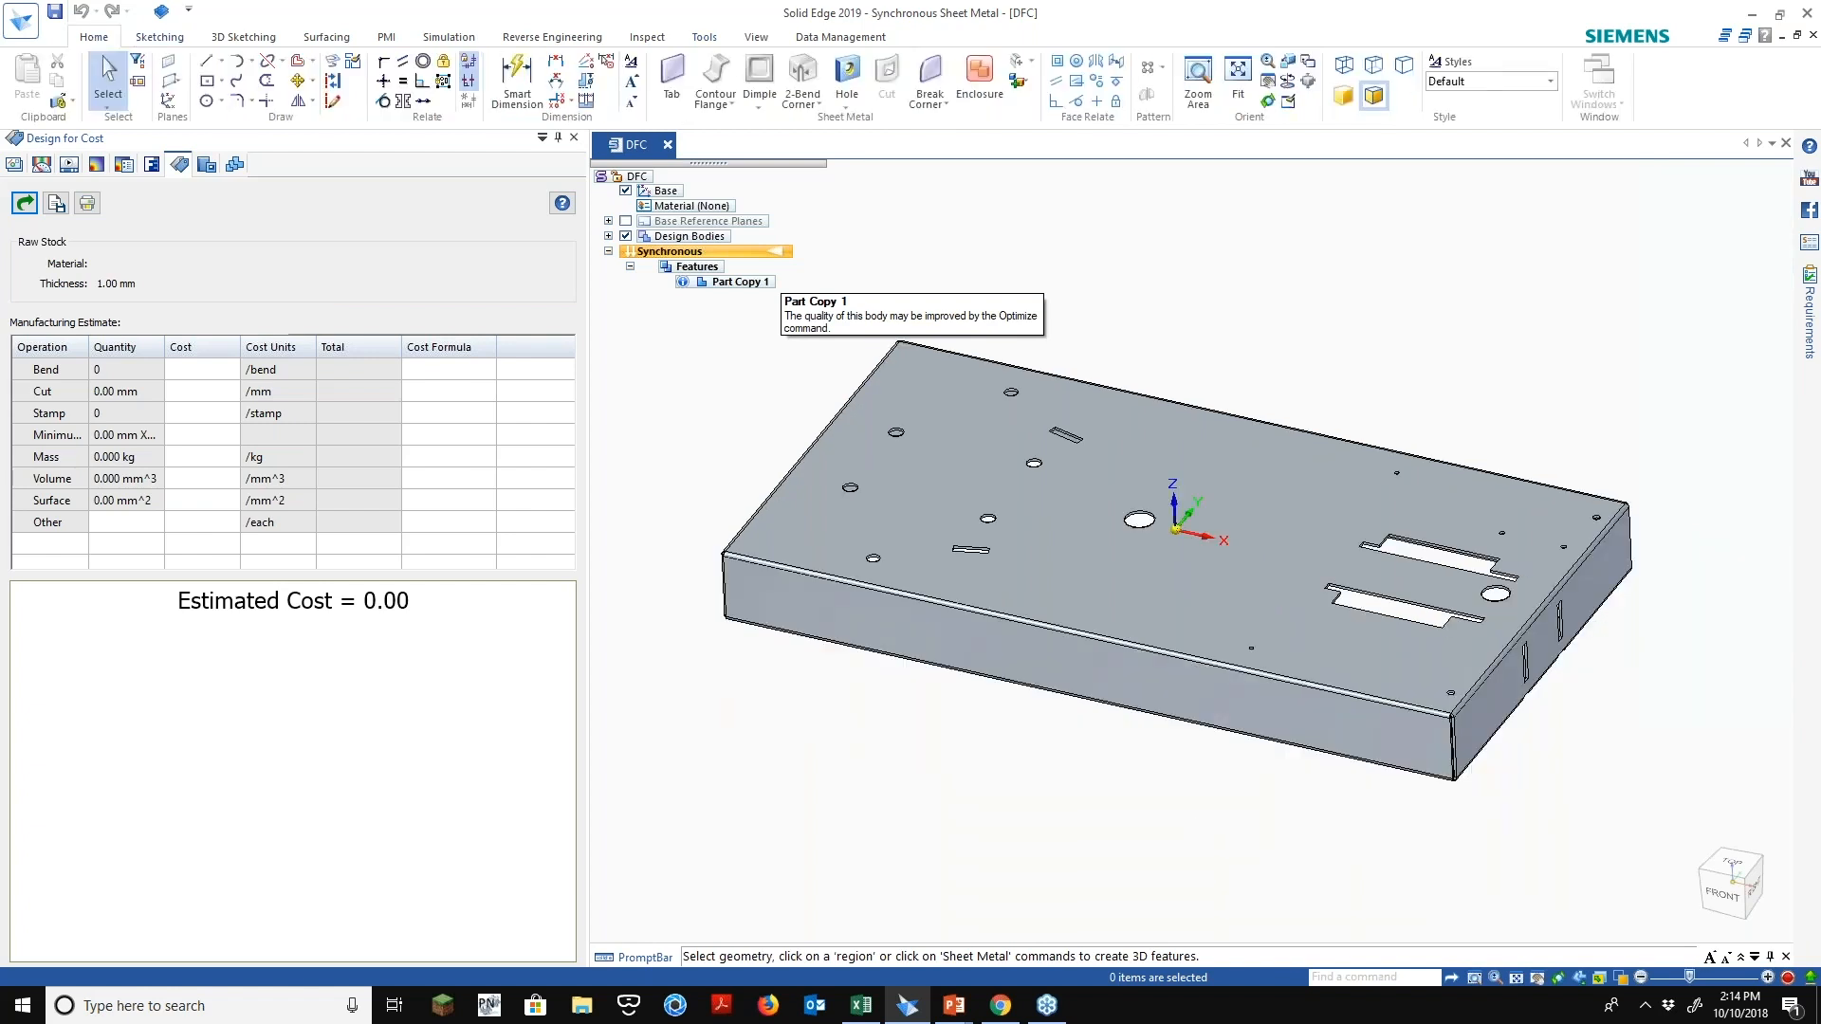
click(705, 38)
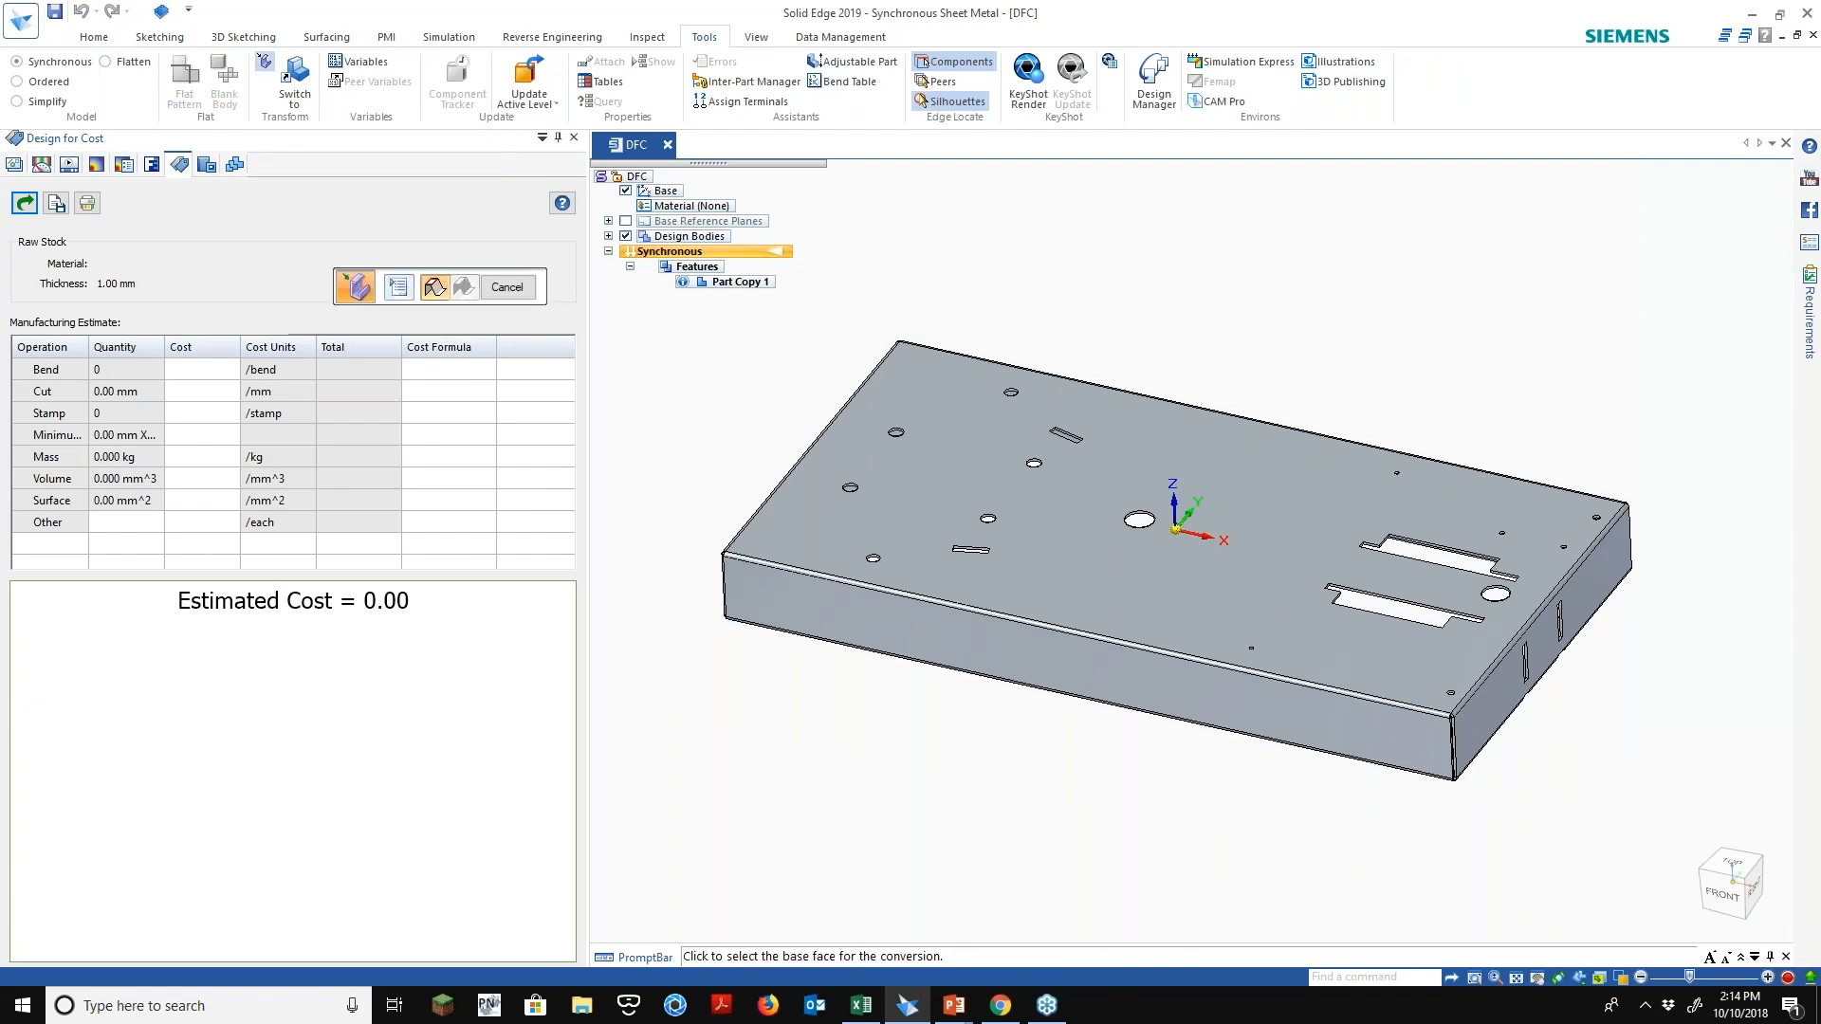
middle_drag(1176, 806, 1176, 540)
scroll(1128, 821, up, 3)
middle_drag(1138, 910, 1138, 721)
scroll(1129, 822, down, 1)
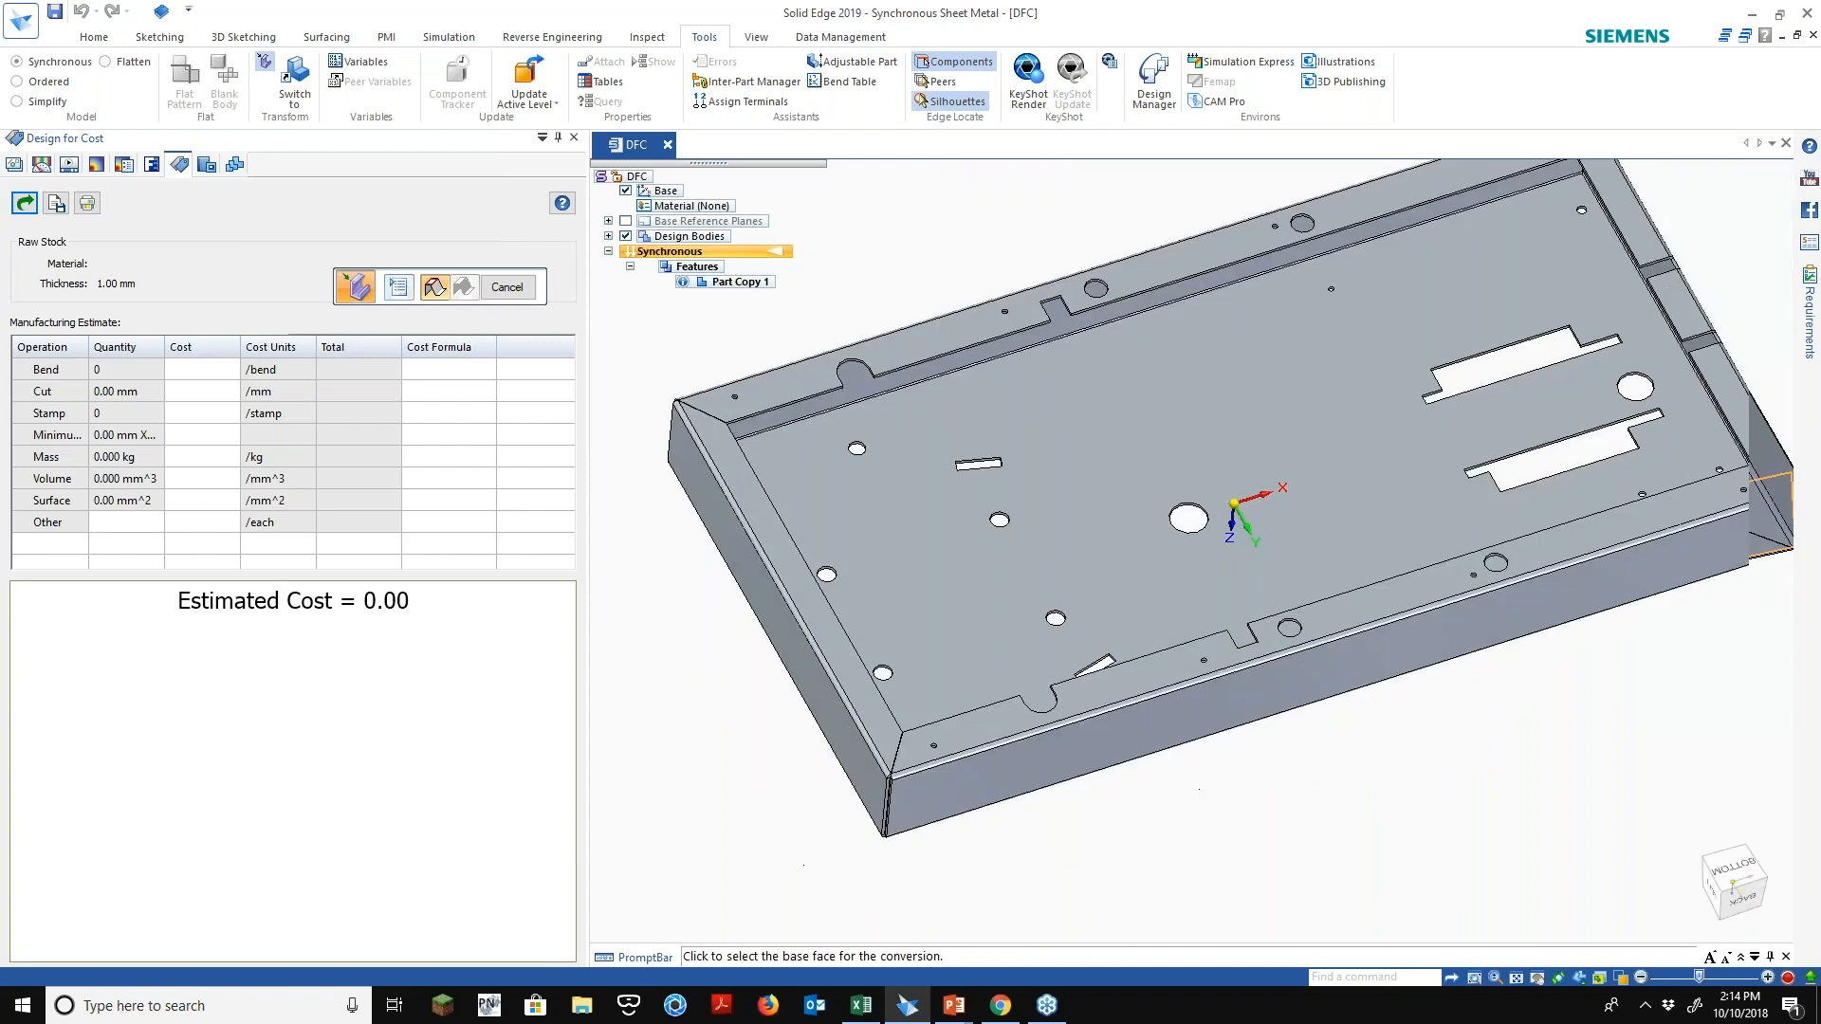
middle_drag(1186, 891, 1110, 422)
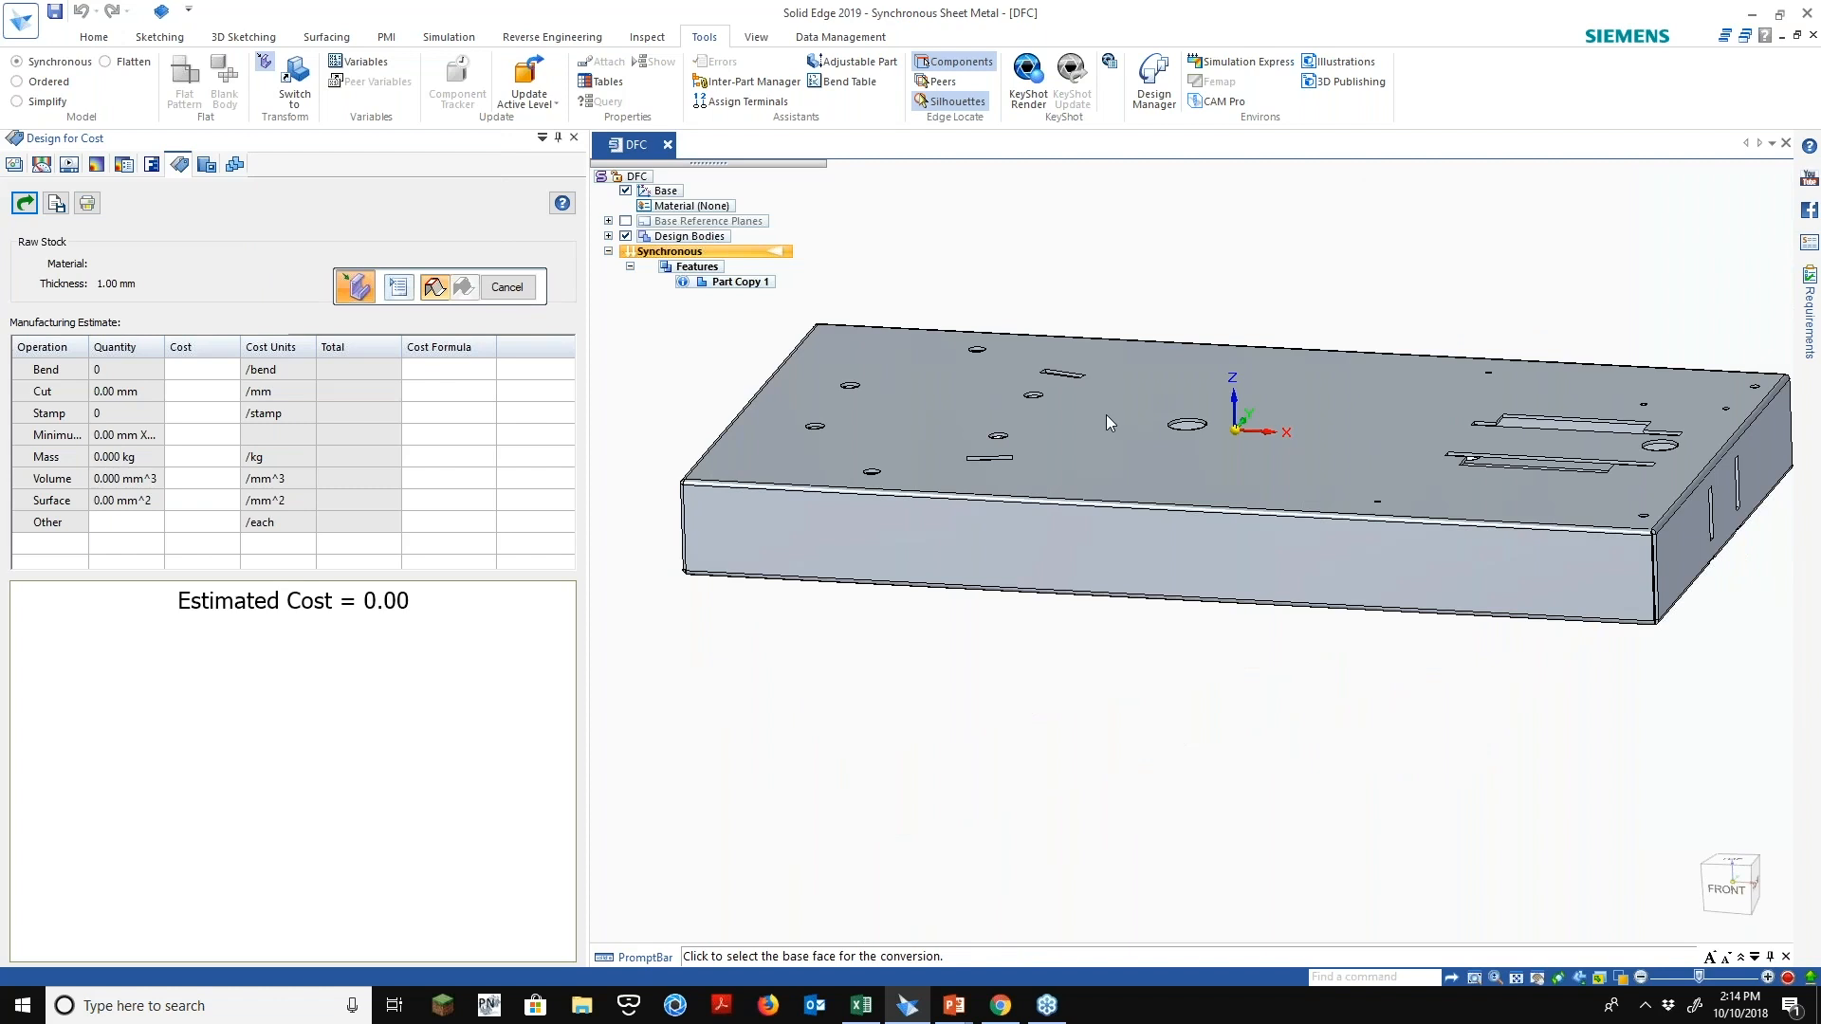
click(1109, 422)
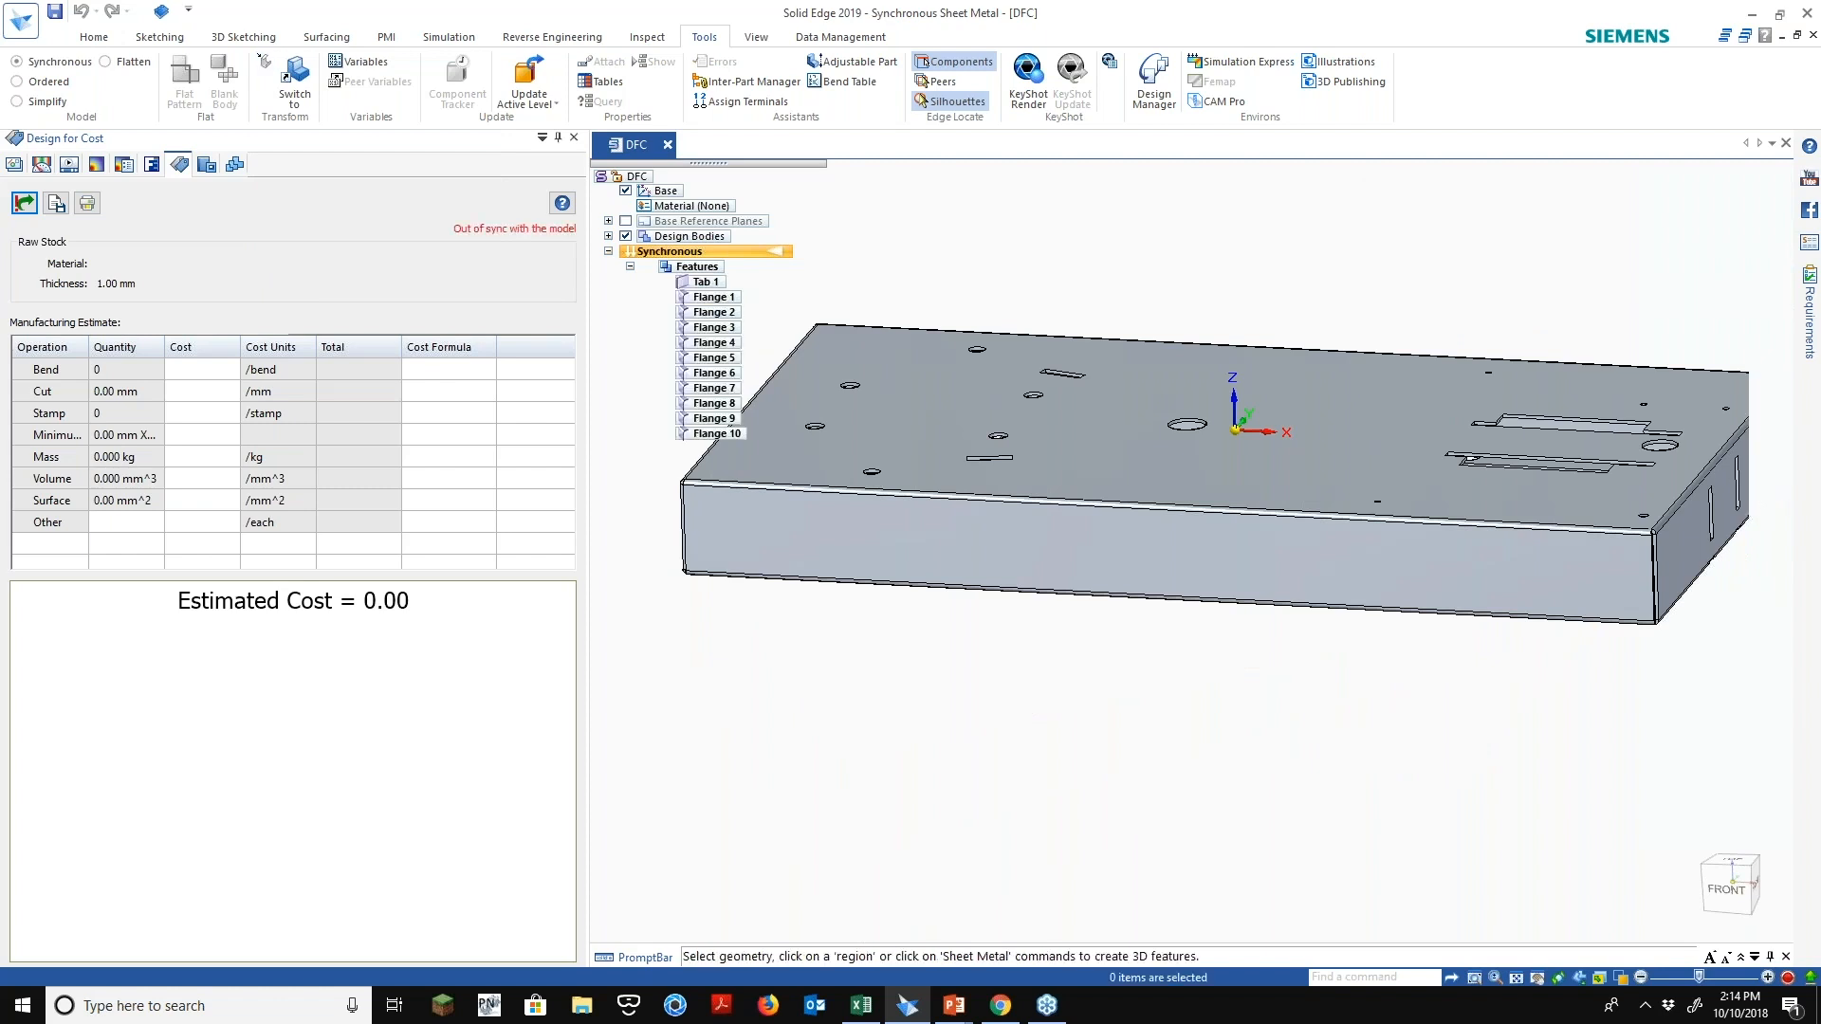
scroll(931, 854, down, 1)
click(25, 203)
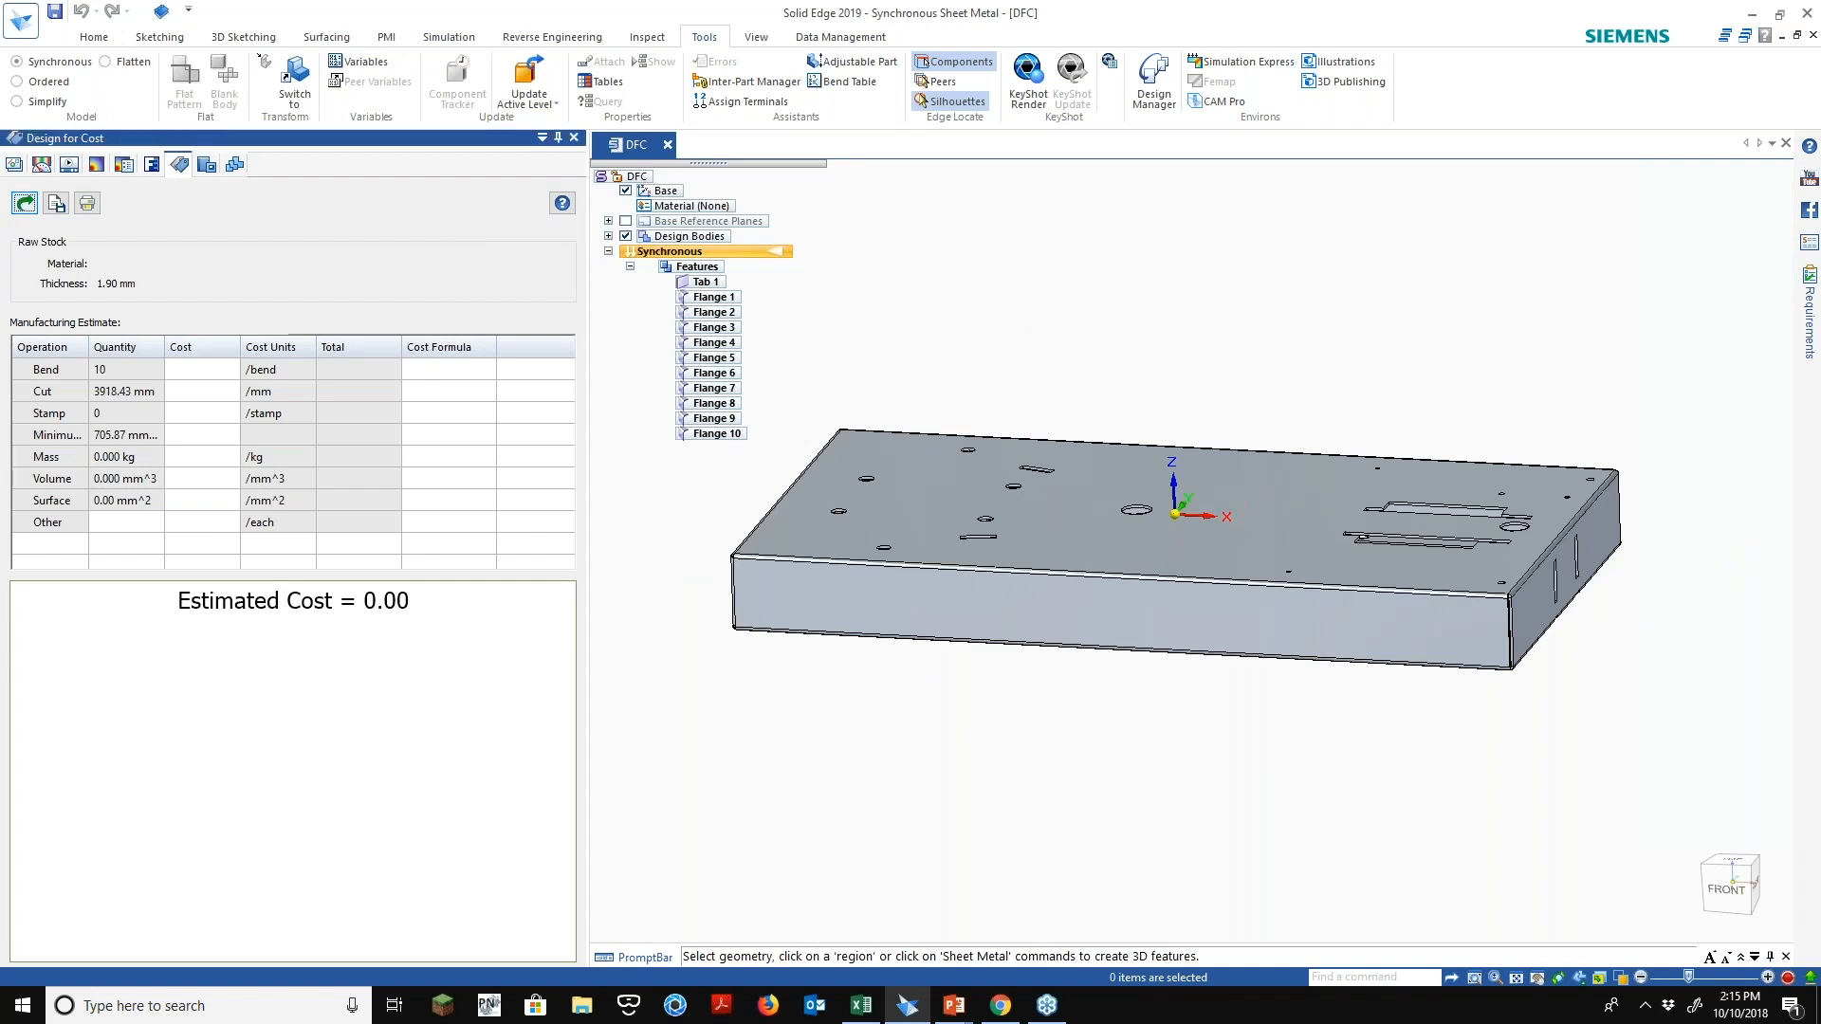
Switch to the Excel cost workbook and set the Cost sheet's thickness to 1 mm and material to Aluminum, 6061
mouse_move(861, 1006)
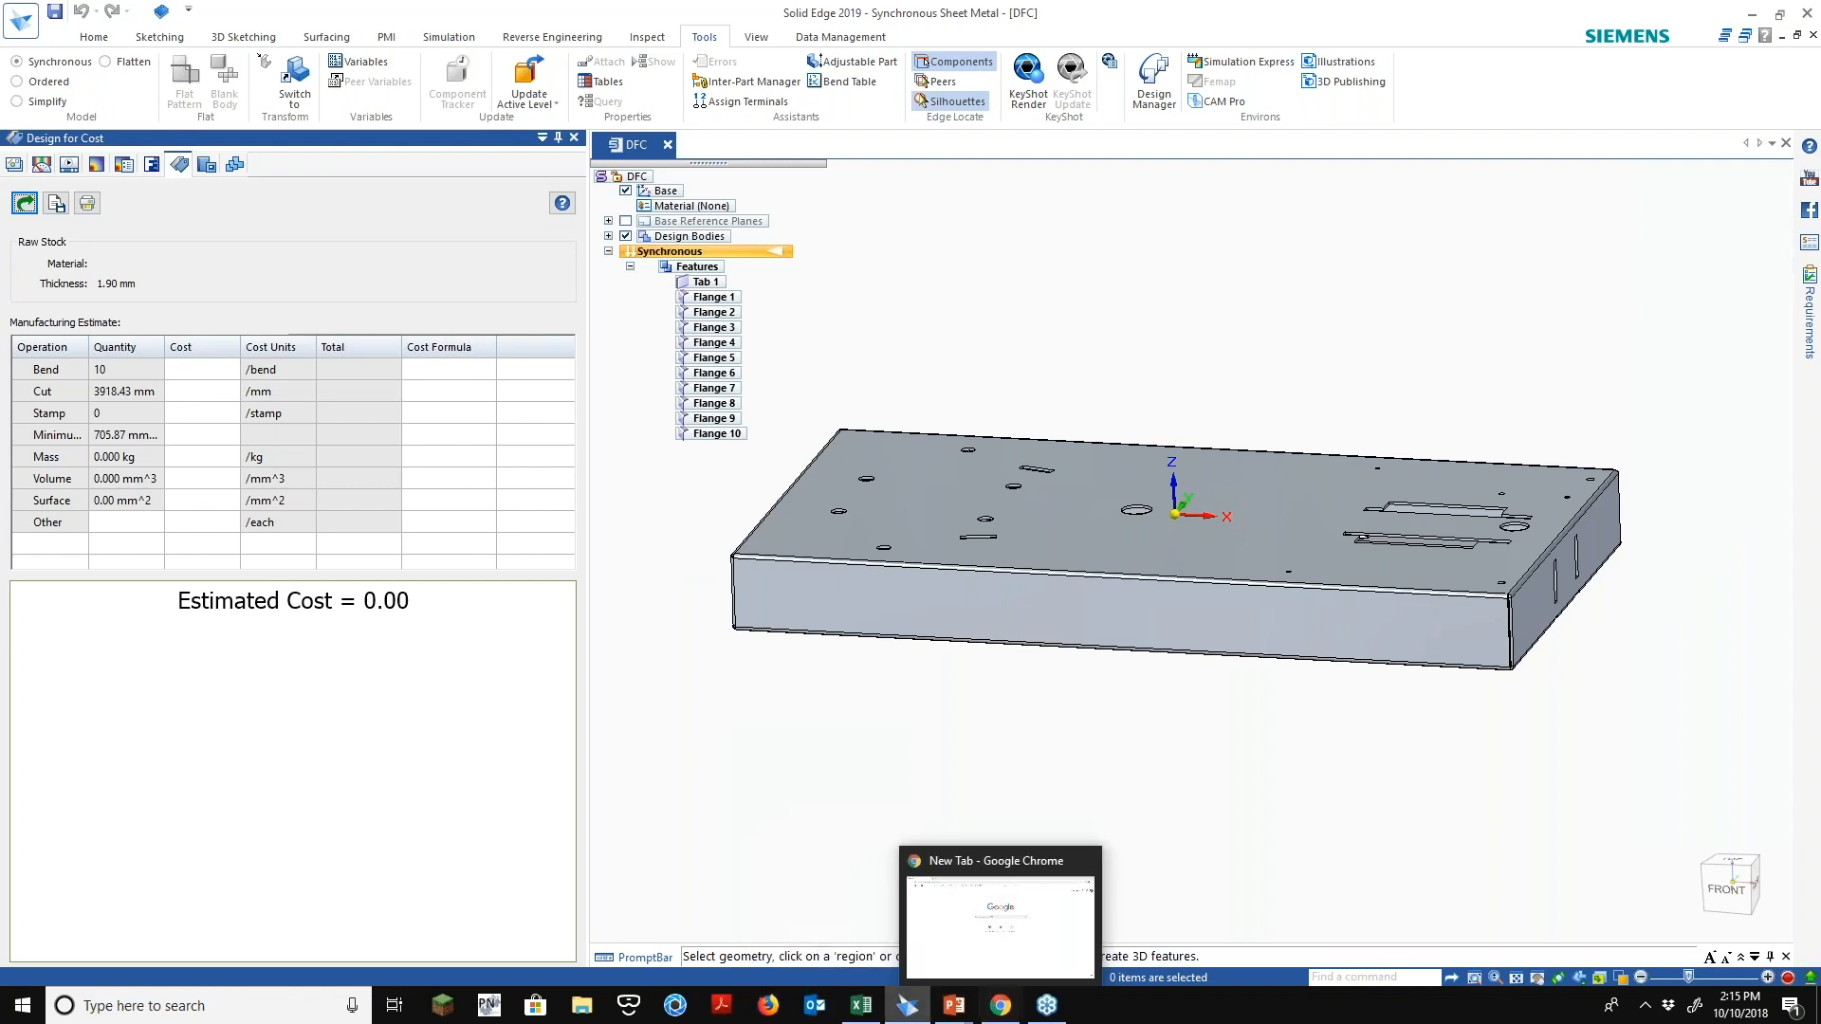
click(860, 1005)
click(561, 777)
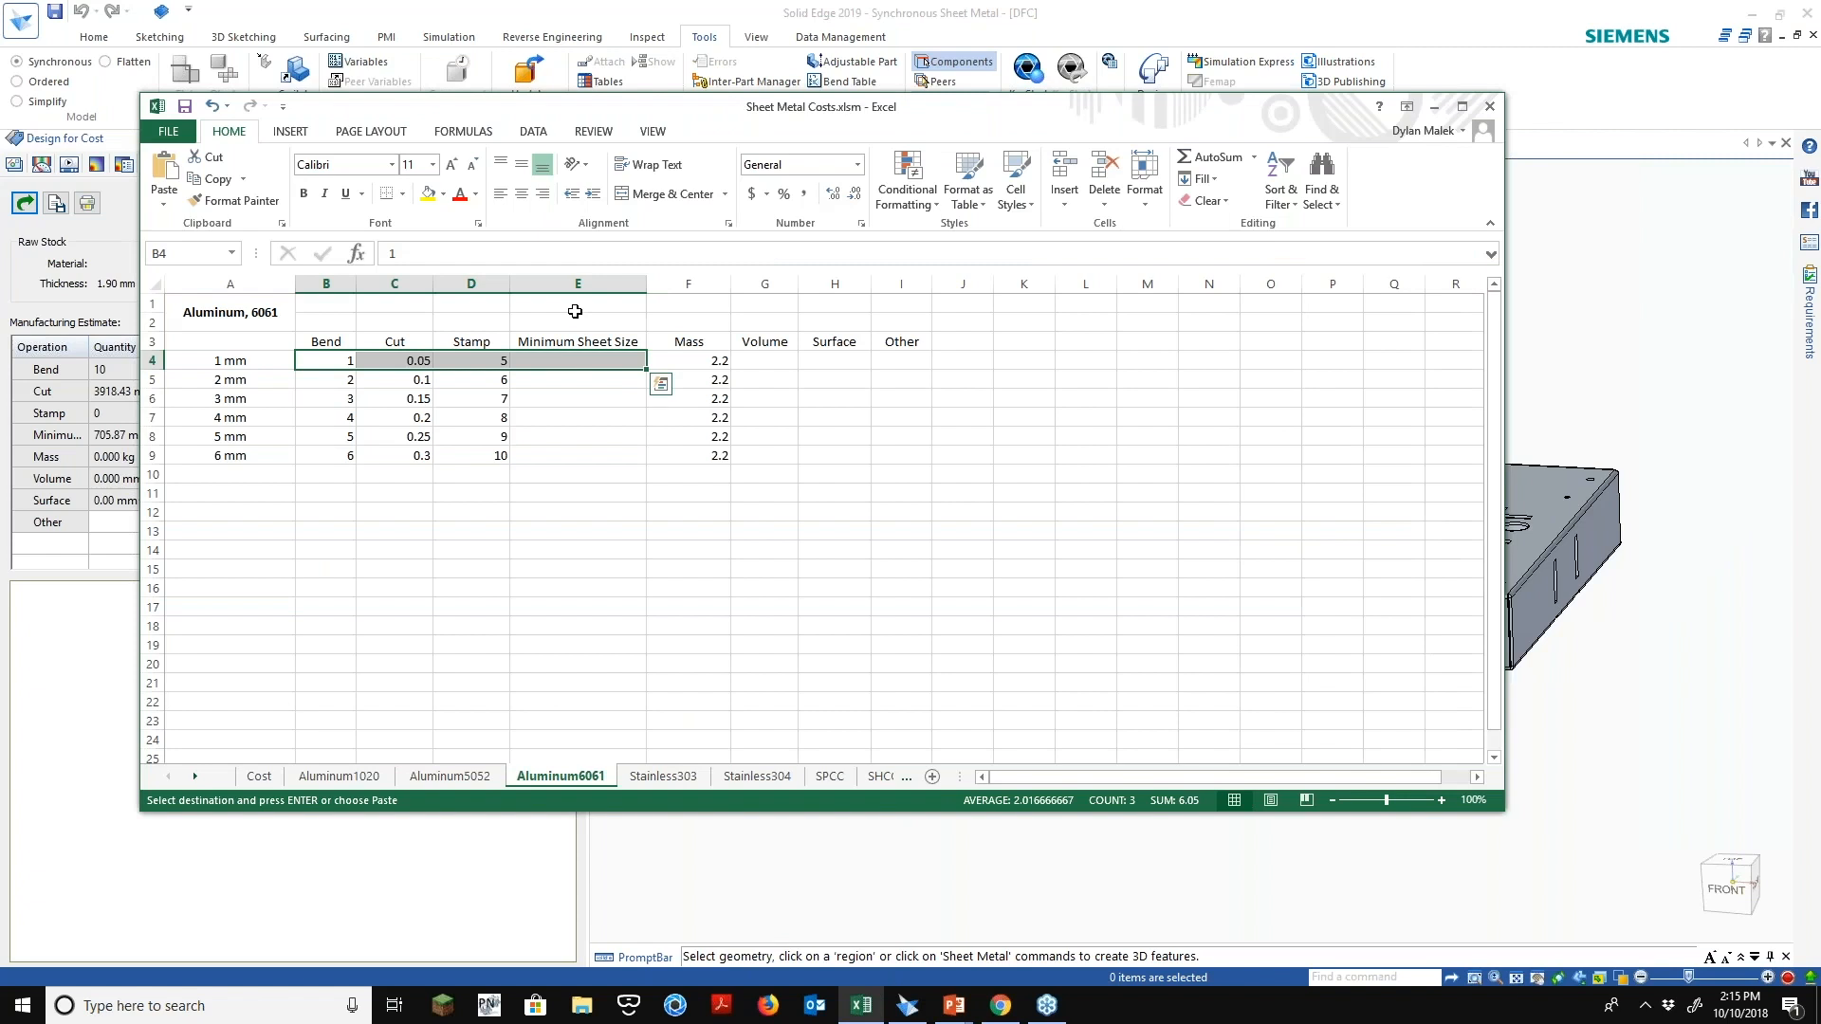
click(259, 777)
click(606, 356)
click(624, 359)
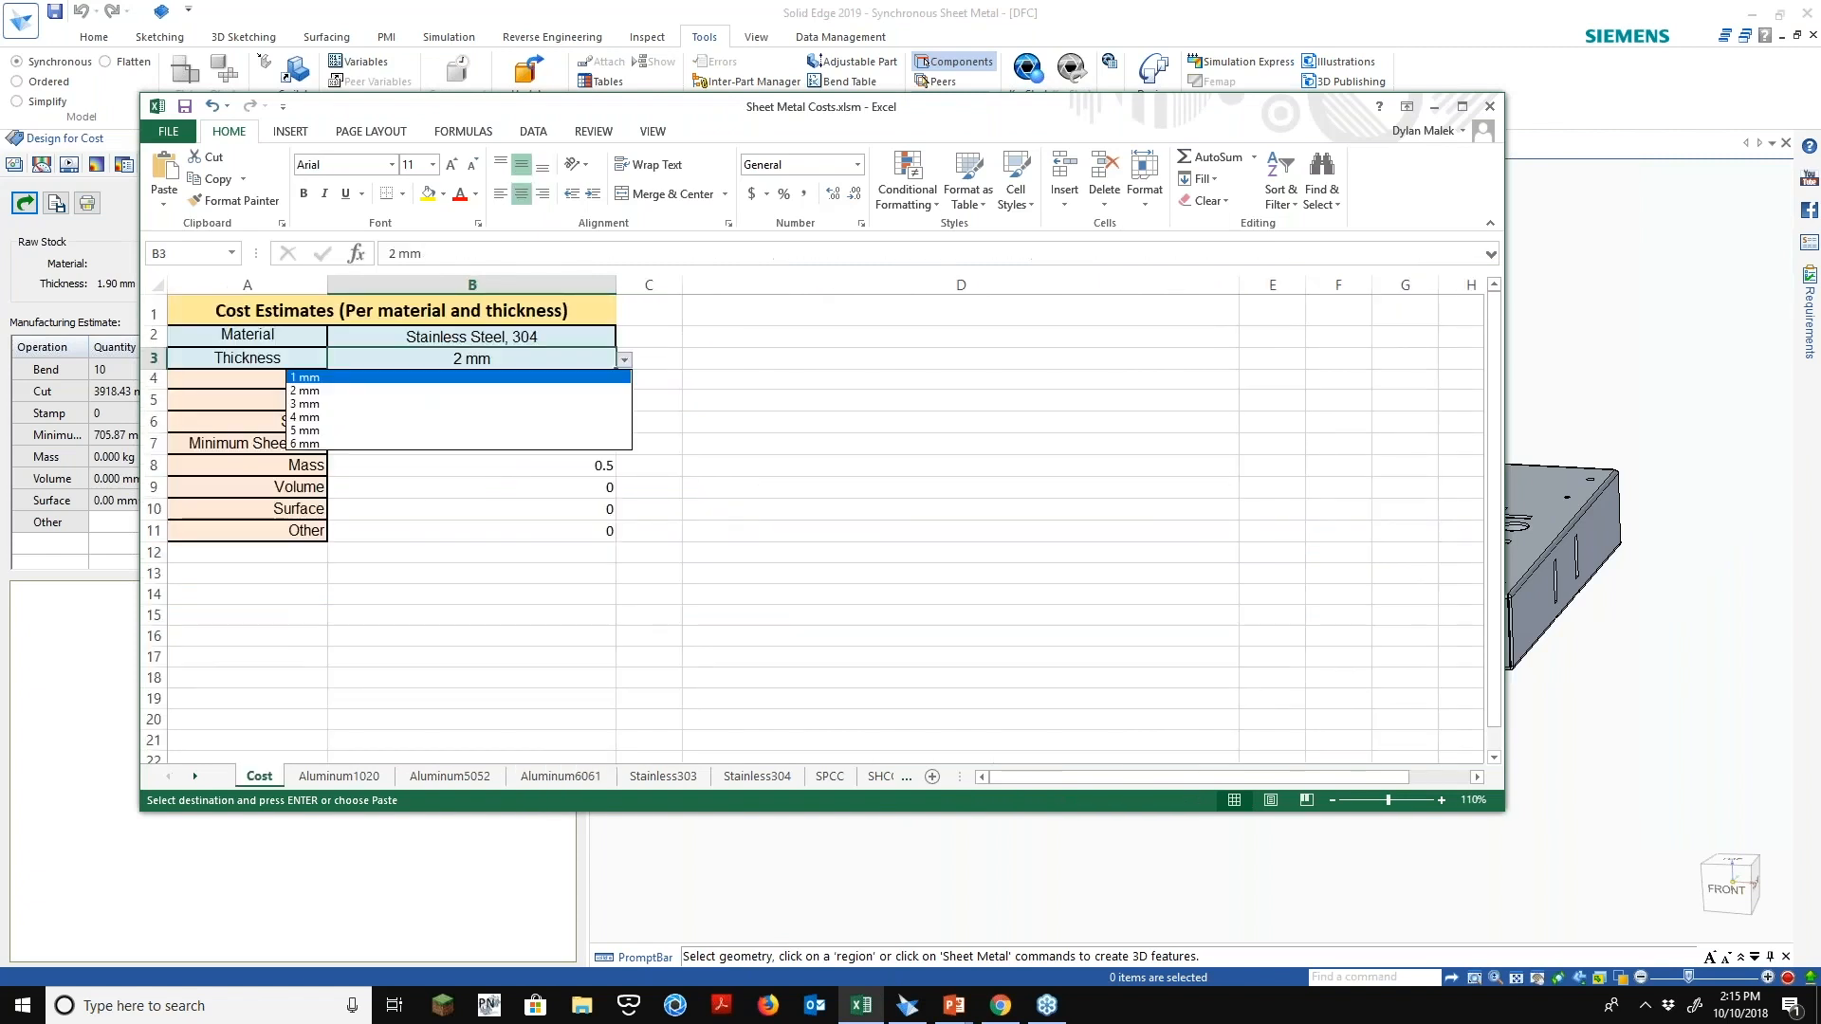
click(624, 360)
click(606, 348)
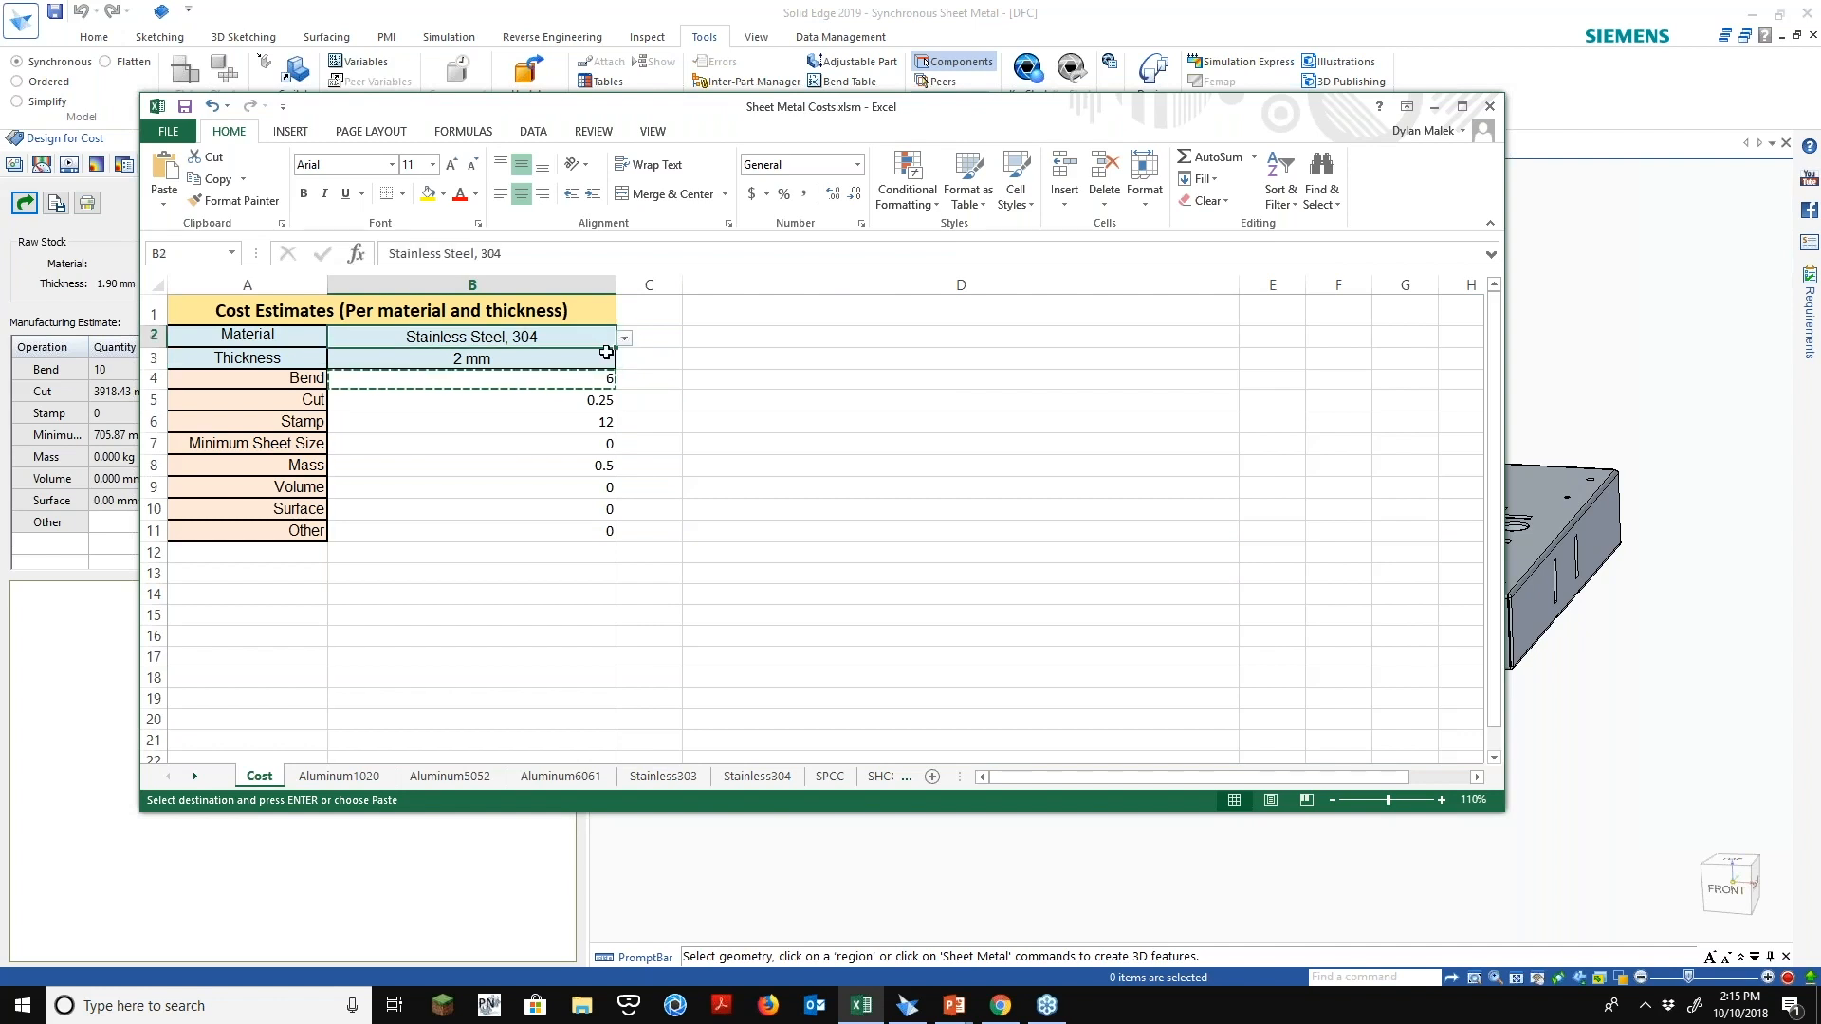
click(605, 359)
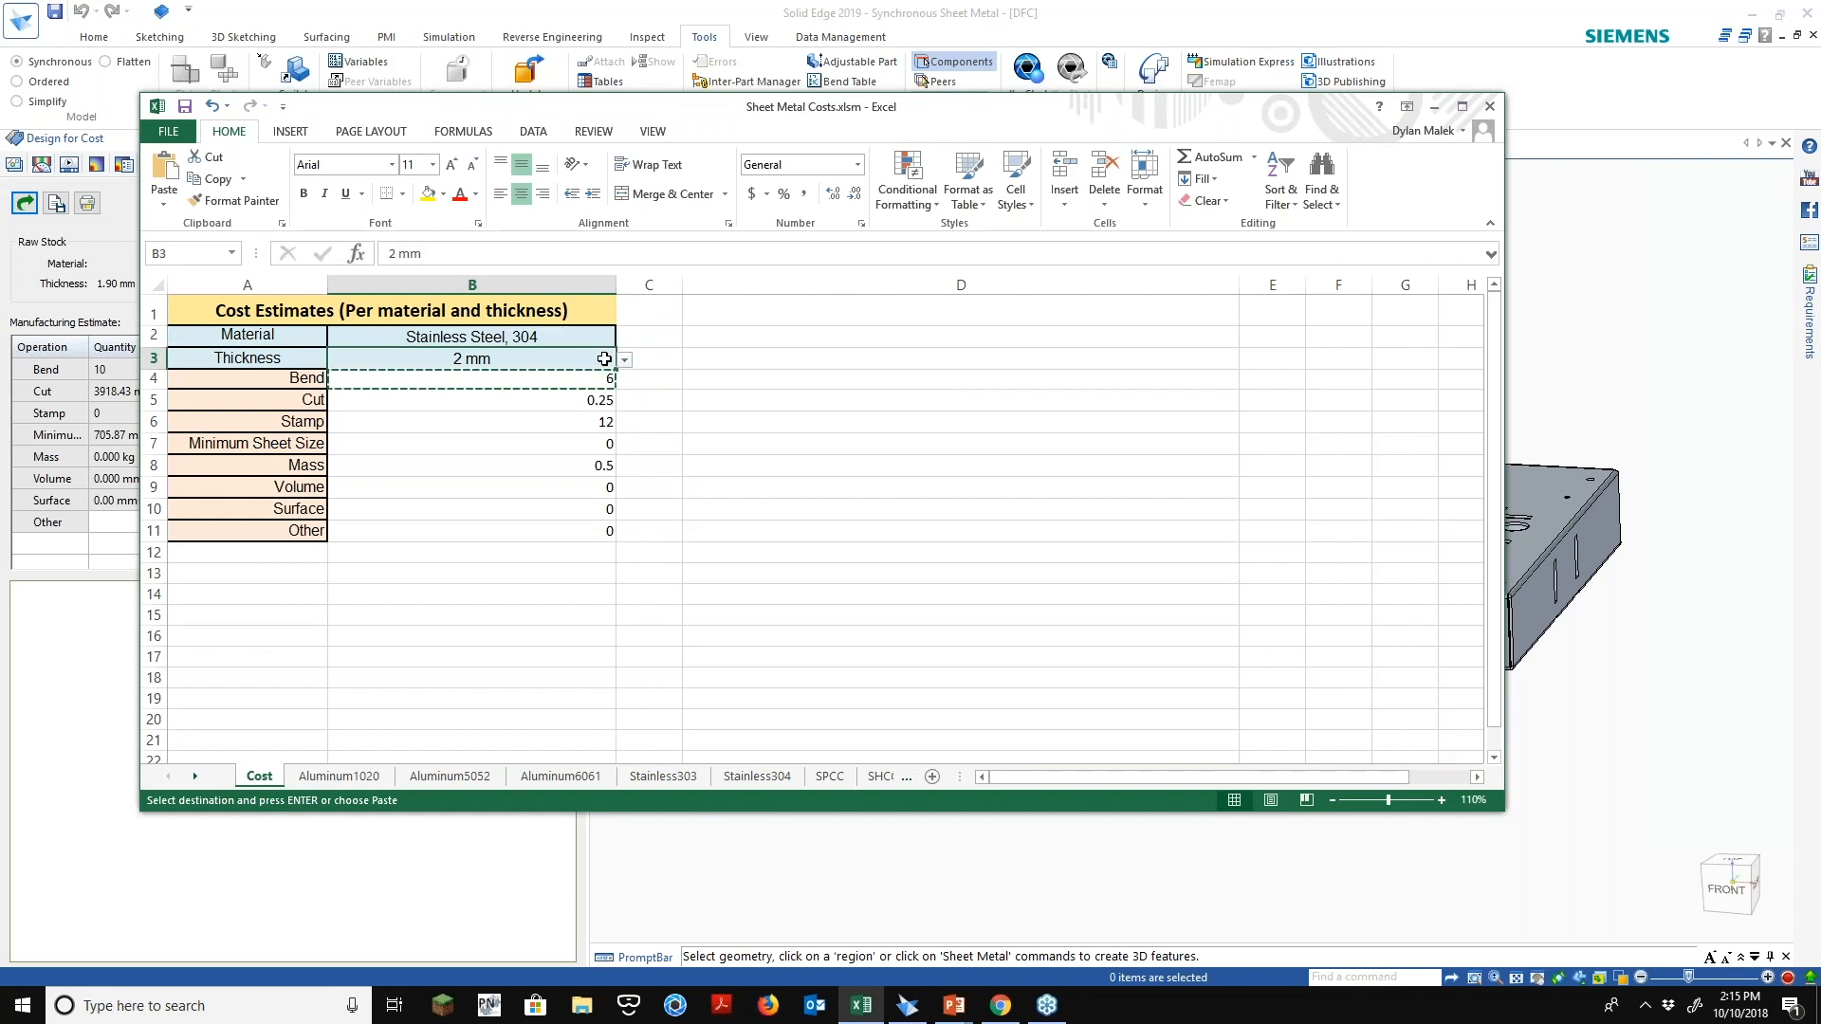
click(624, 359)
click(569, 377)
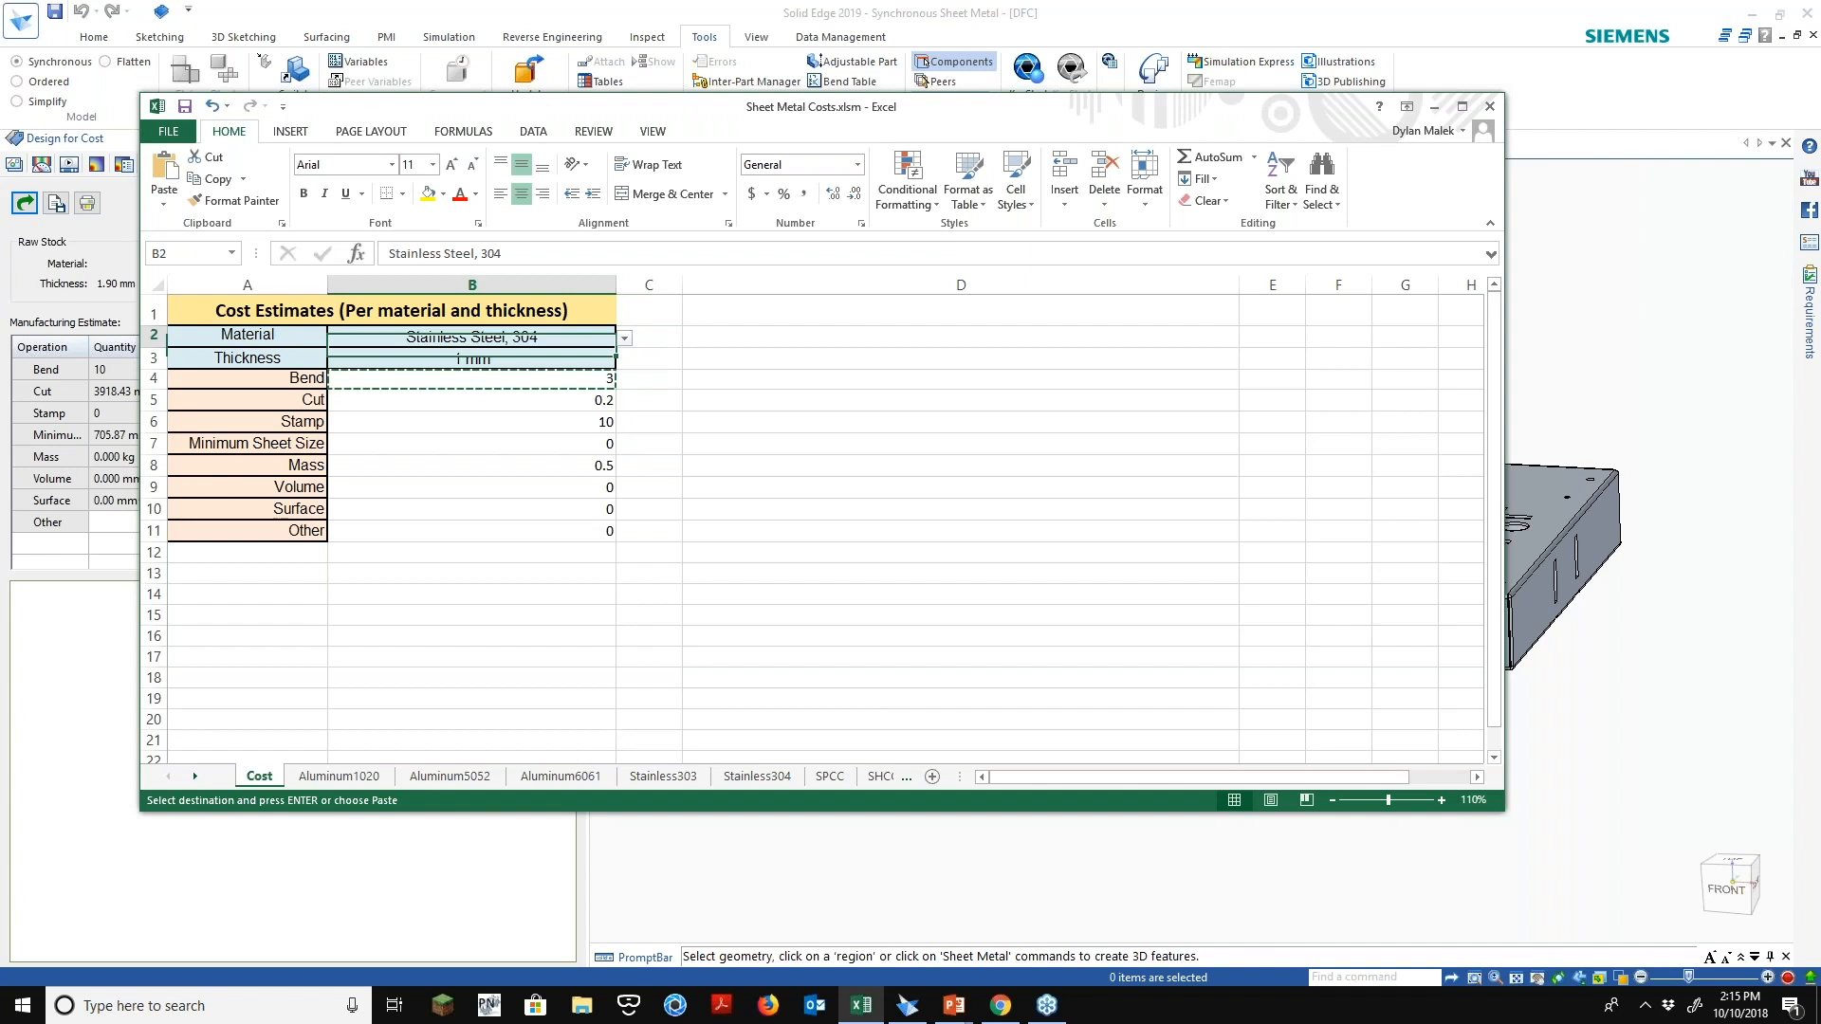
click(624, 339)
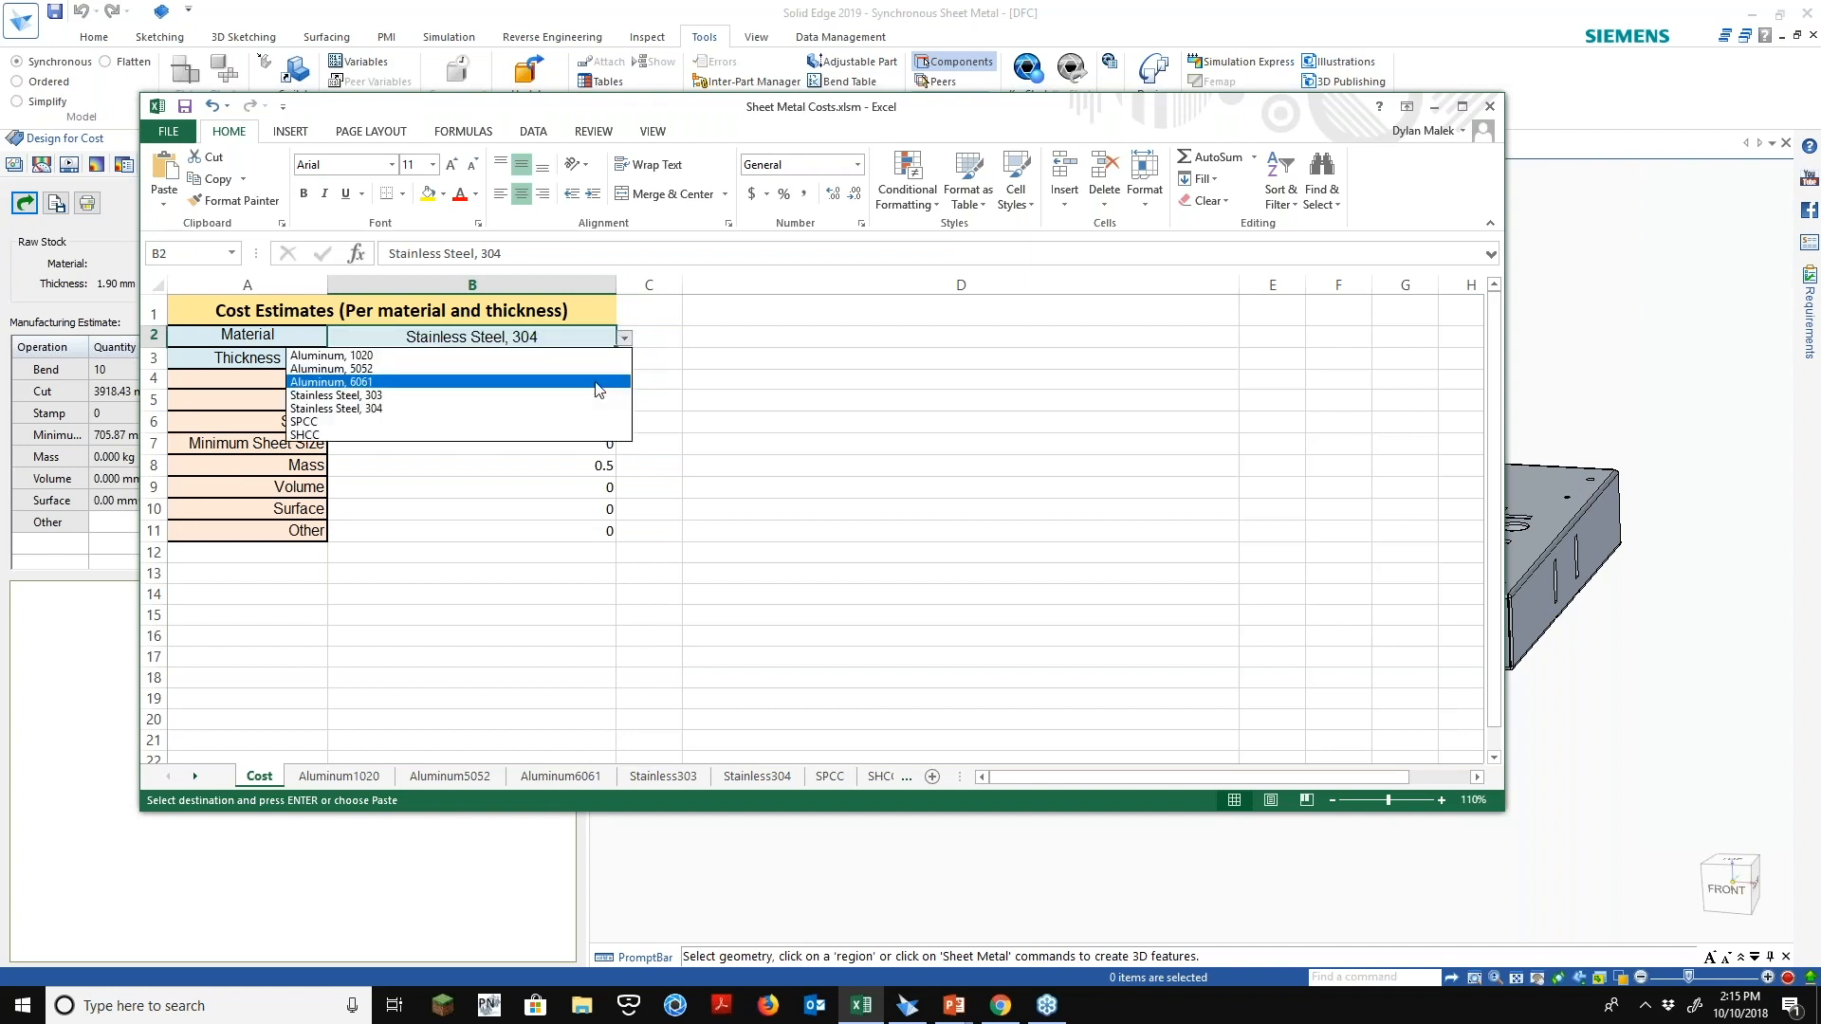
click(596, 383)
Copy the rates from Bend through Other in Excel and paste them into the Cost column of the Solid Edge manufacturing estimate
drag(588, 475, 595, 530)
right_click(595, 529)
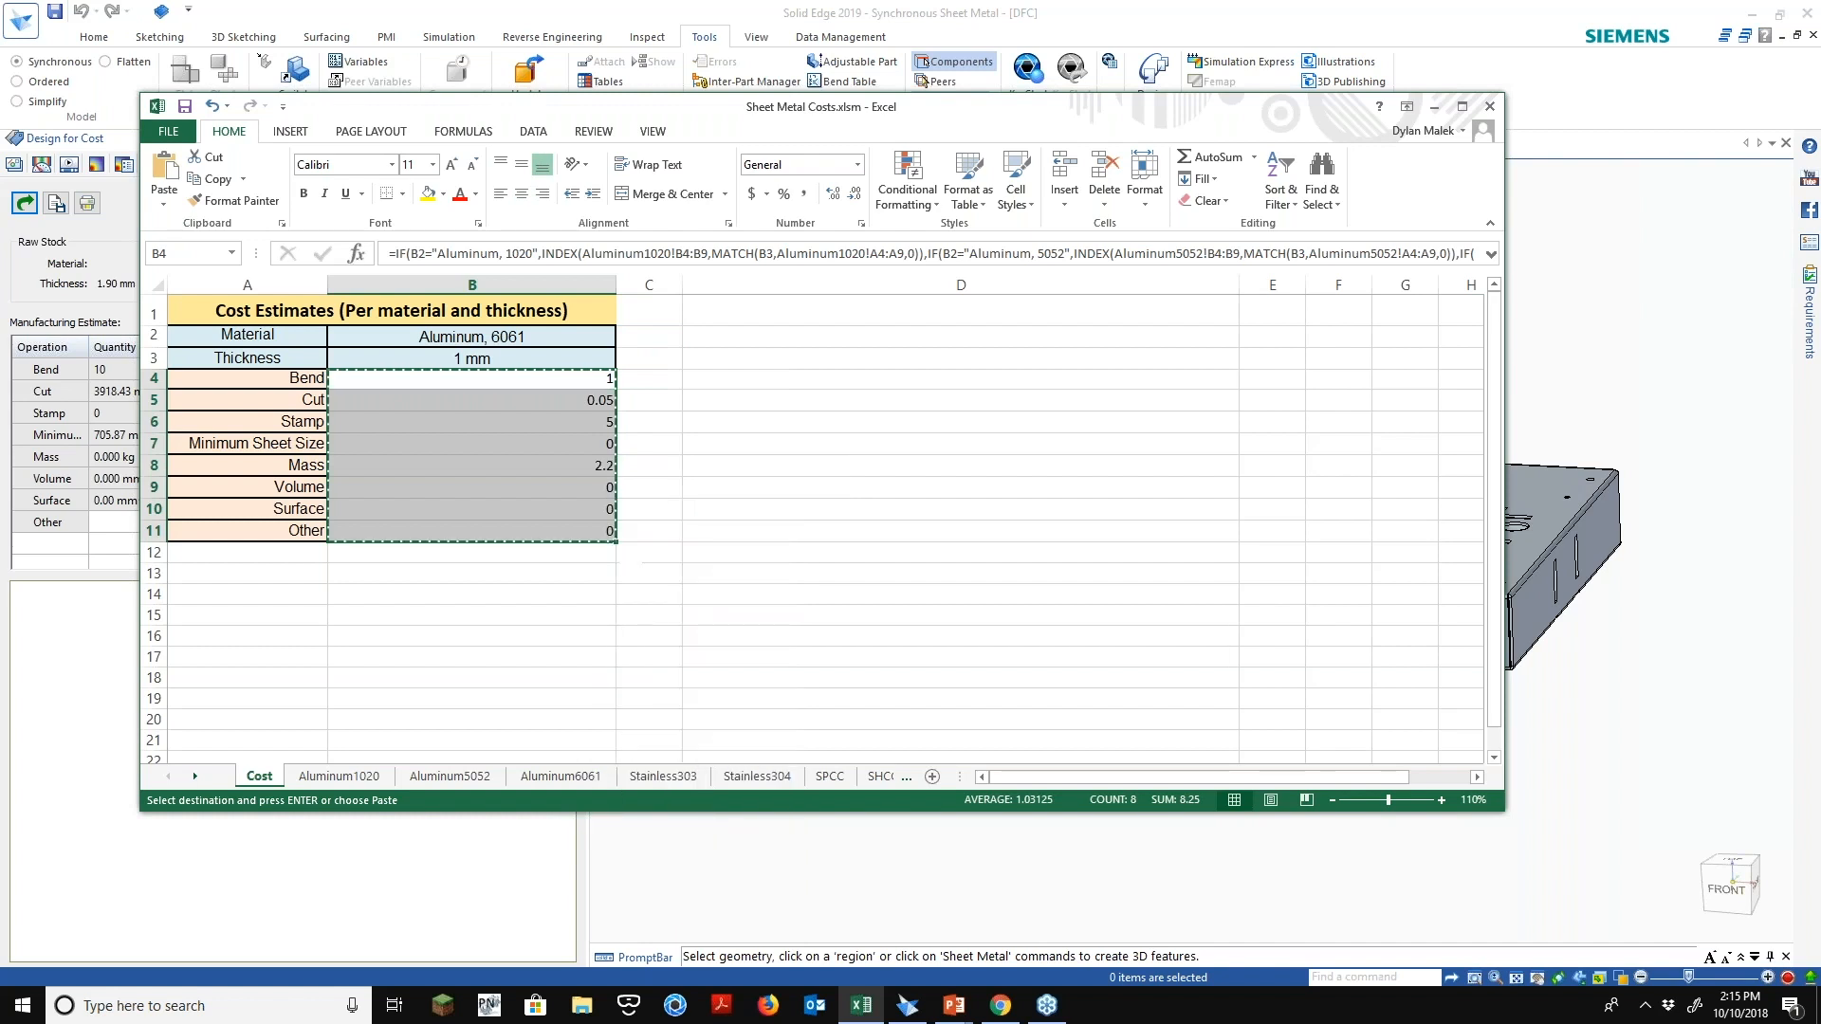
key(alt+Tab)
key(ctrl+v)
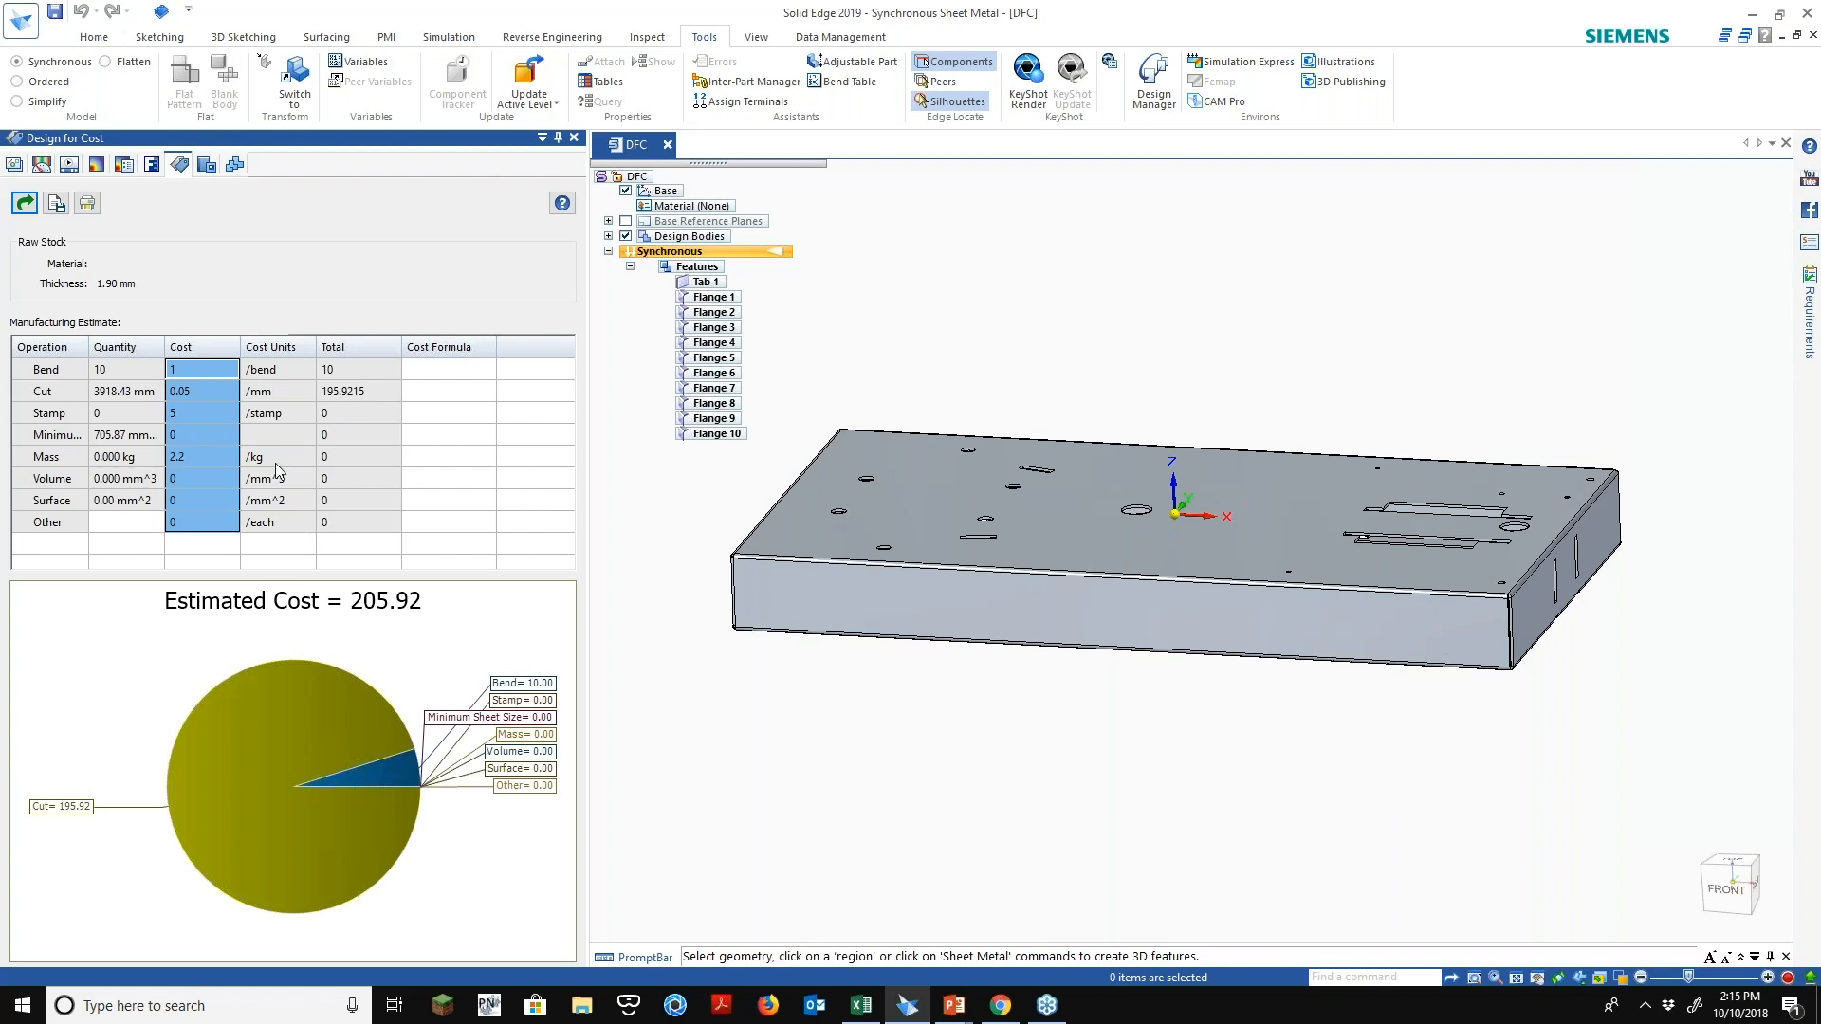
Open the part's physical properties to check the mass and close them again
middle_drag(1072, 559, 920, 654)
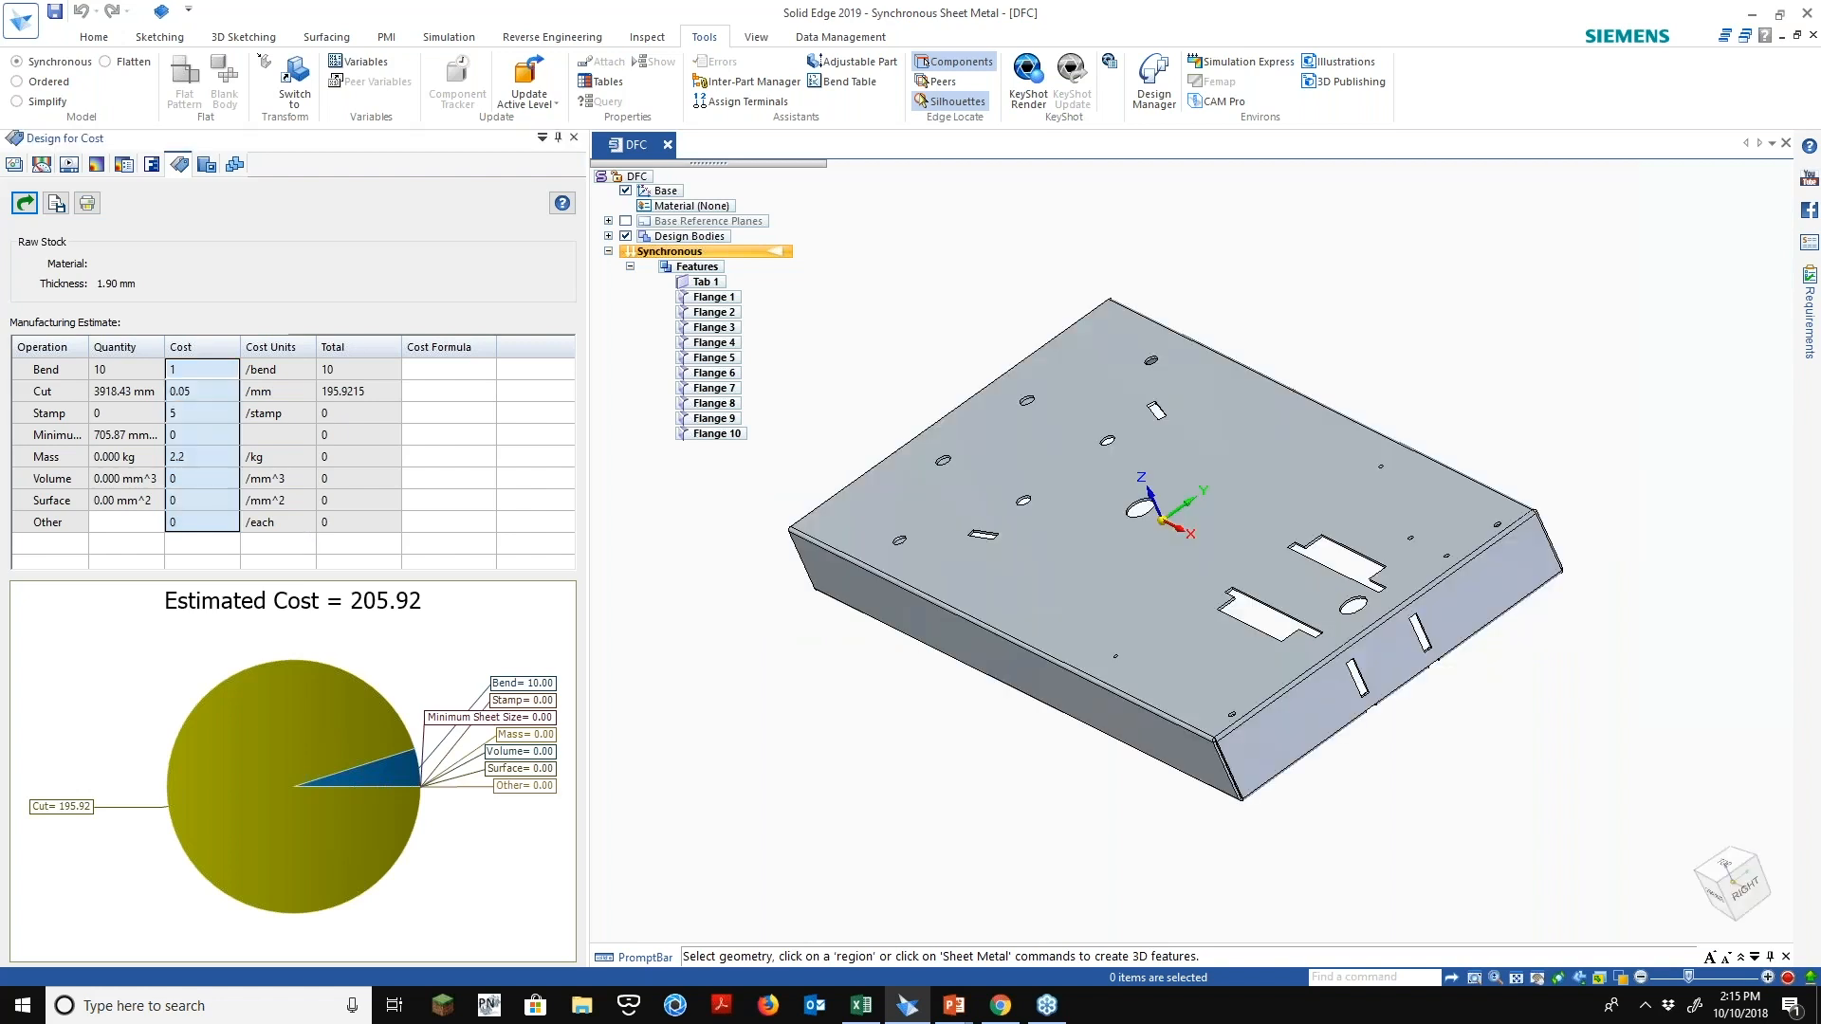
middle_drag(1138, 569, 1195, 550)
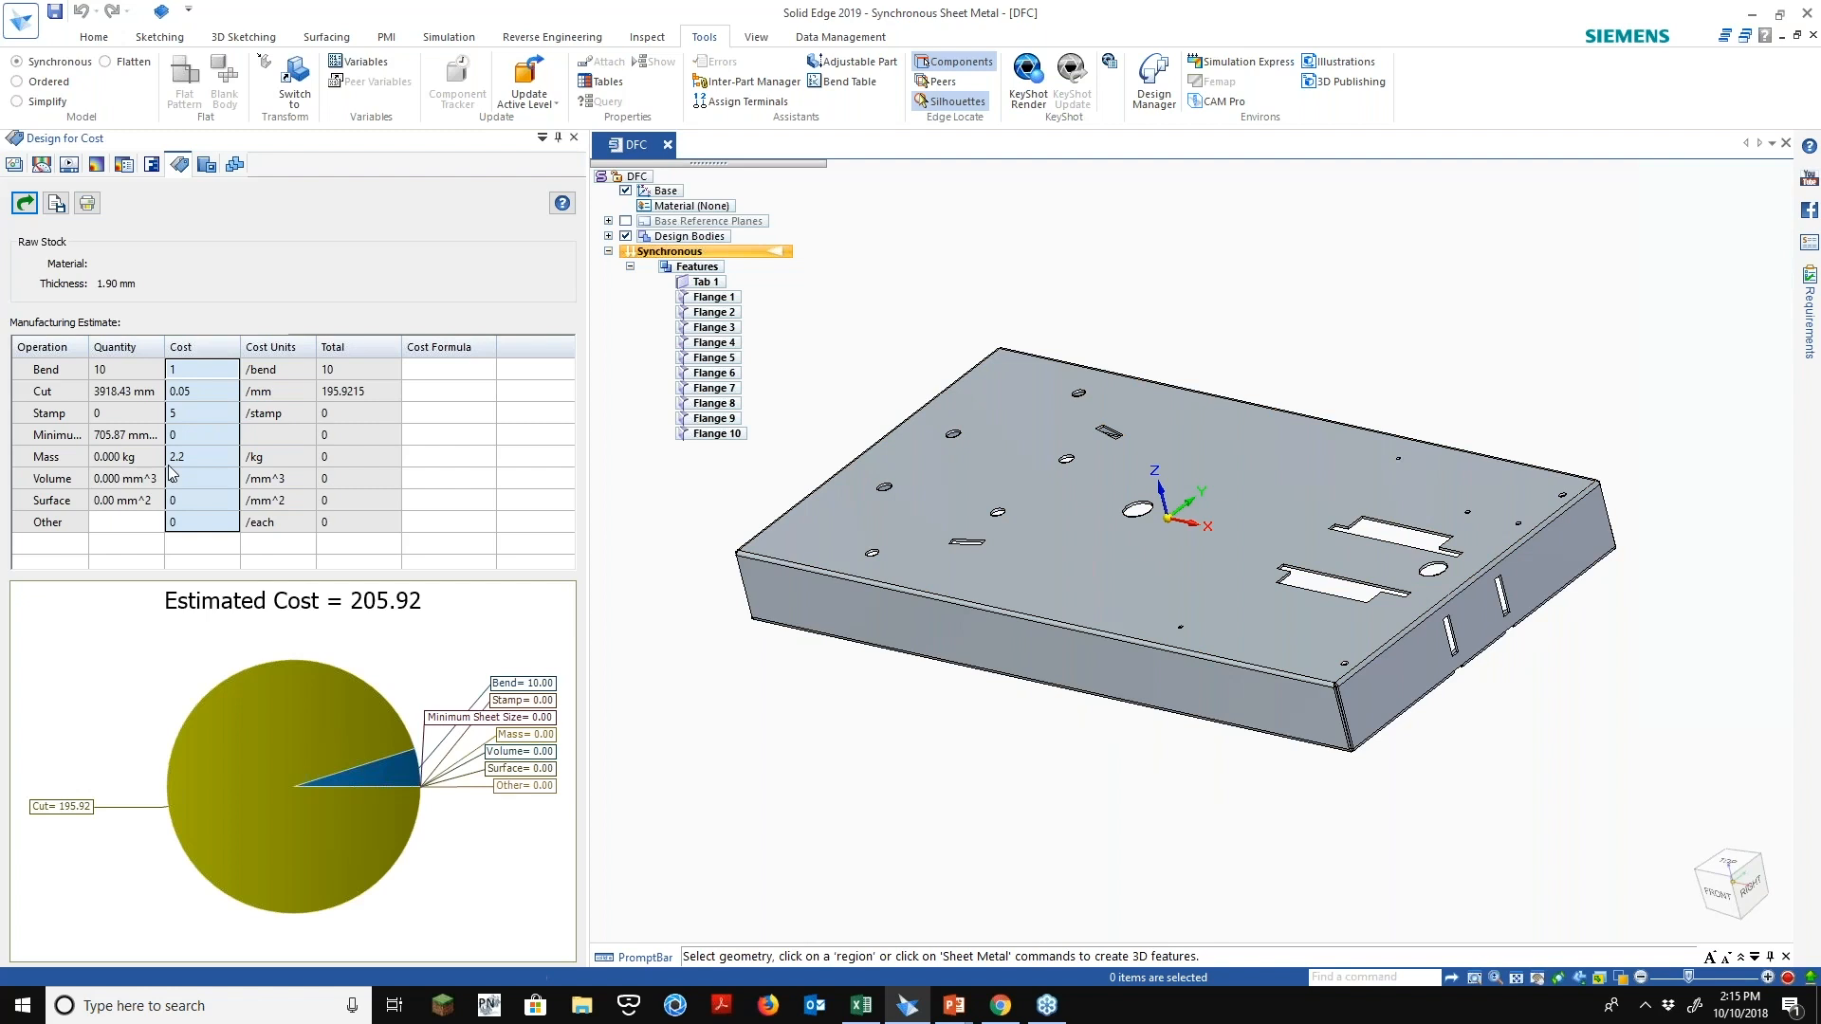
click(647, 37)
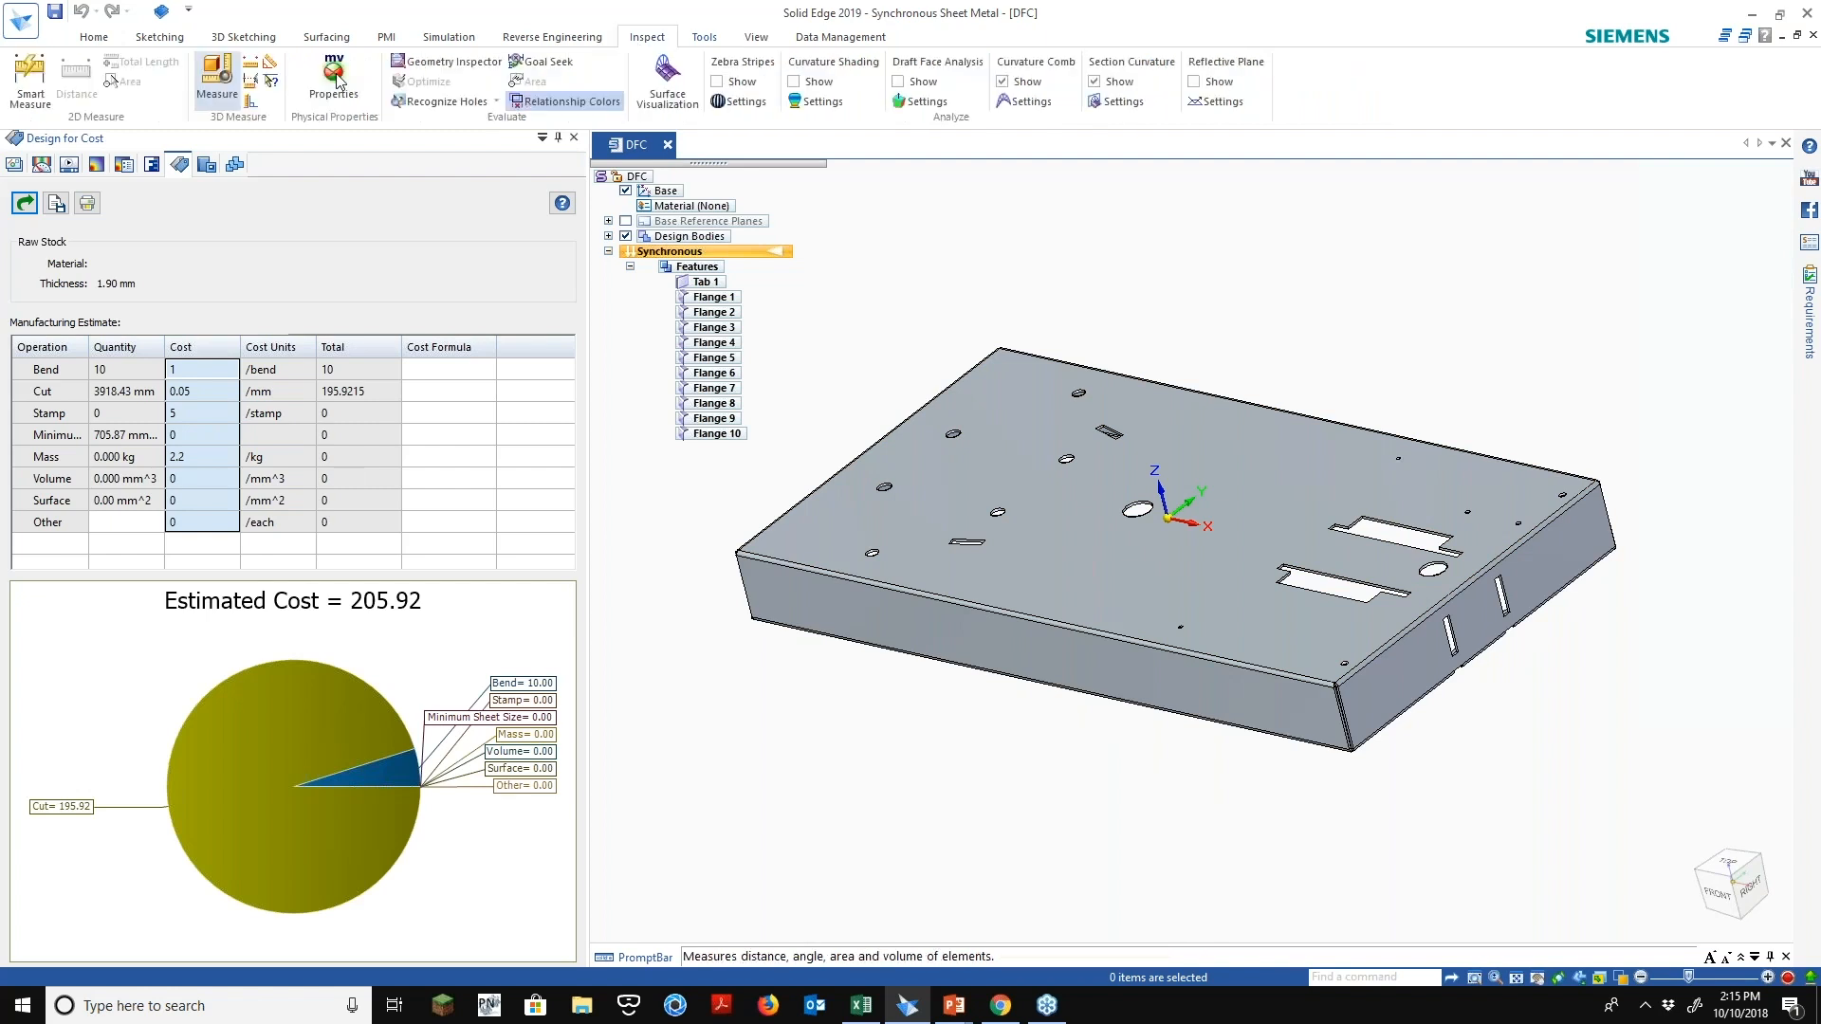
click(334, 79)
drag(806, 251, 702, 250)
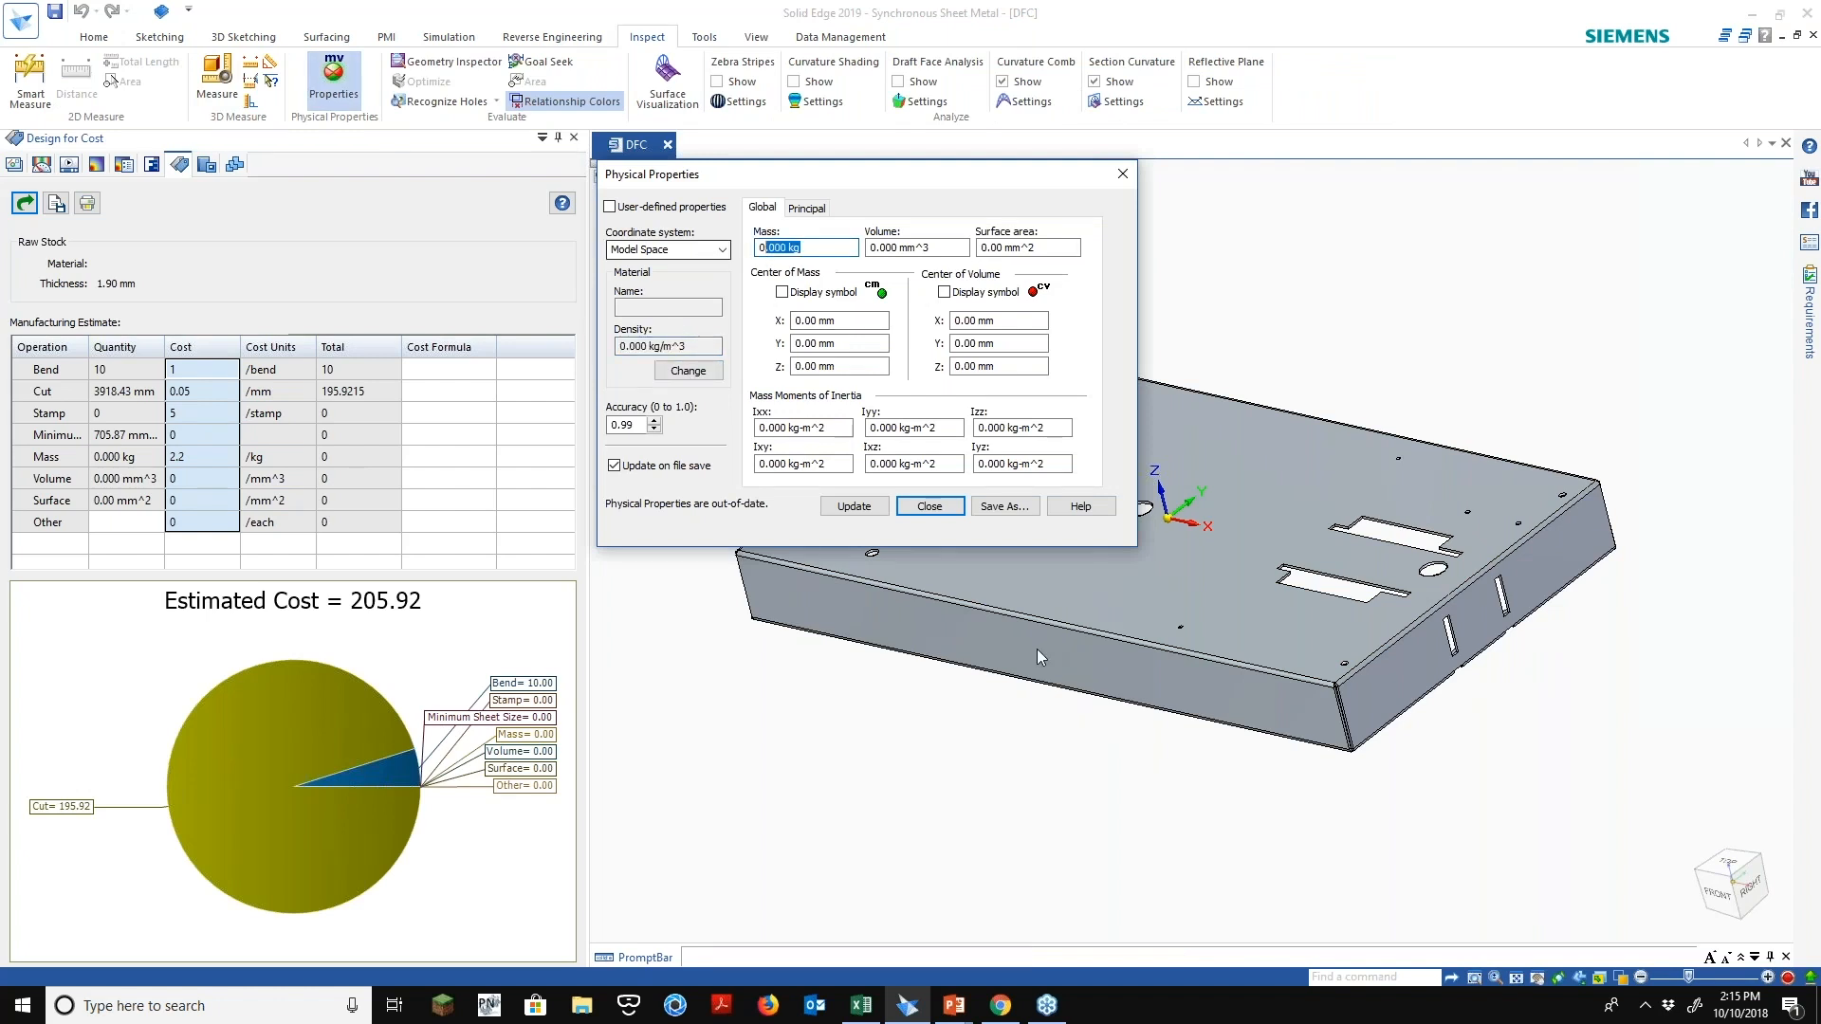
click(930, 506)
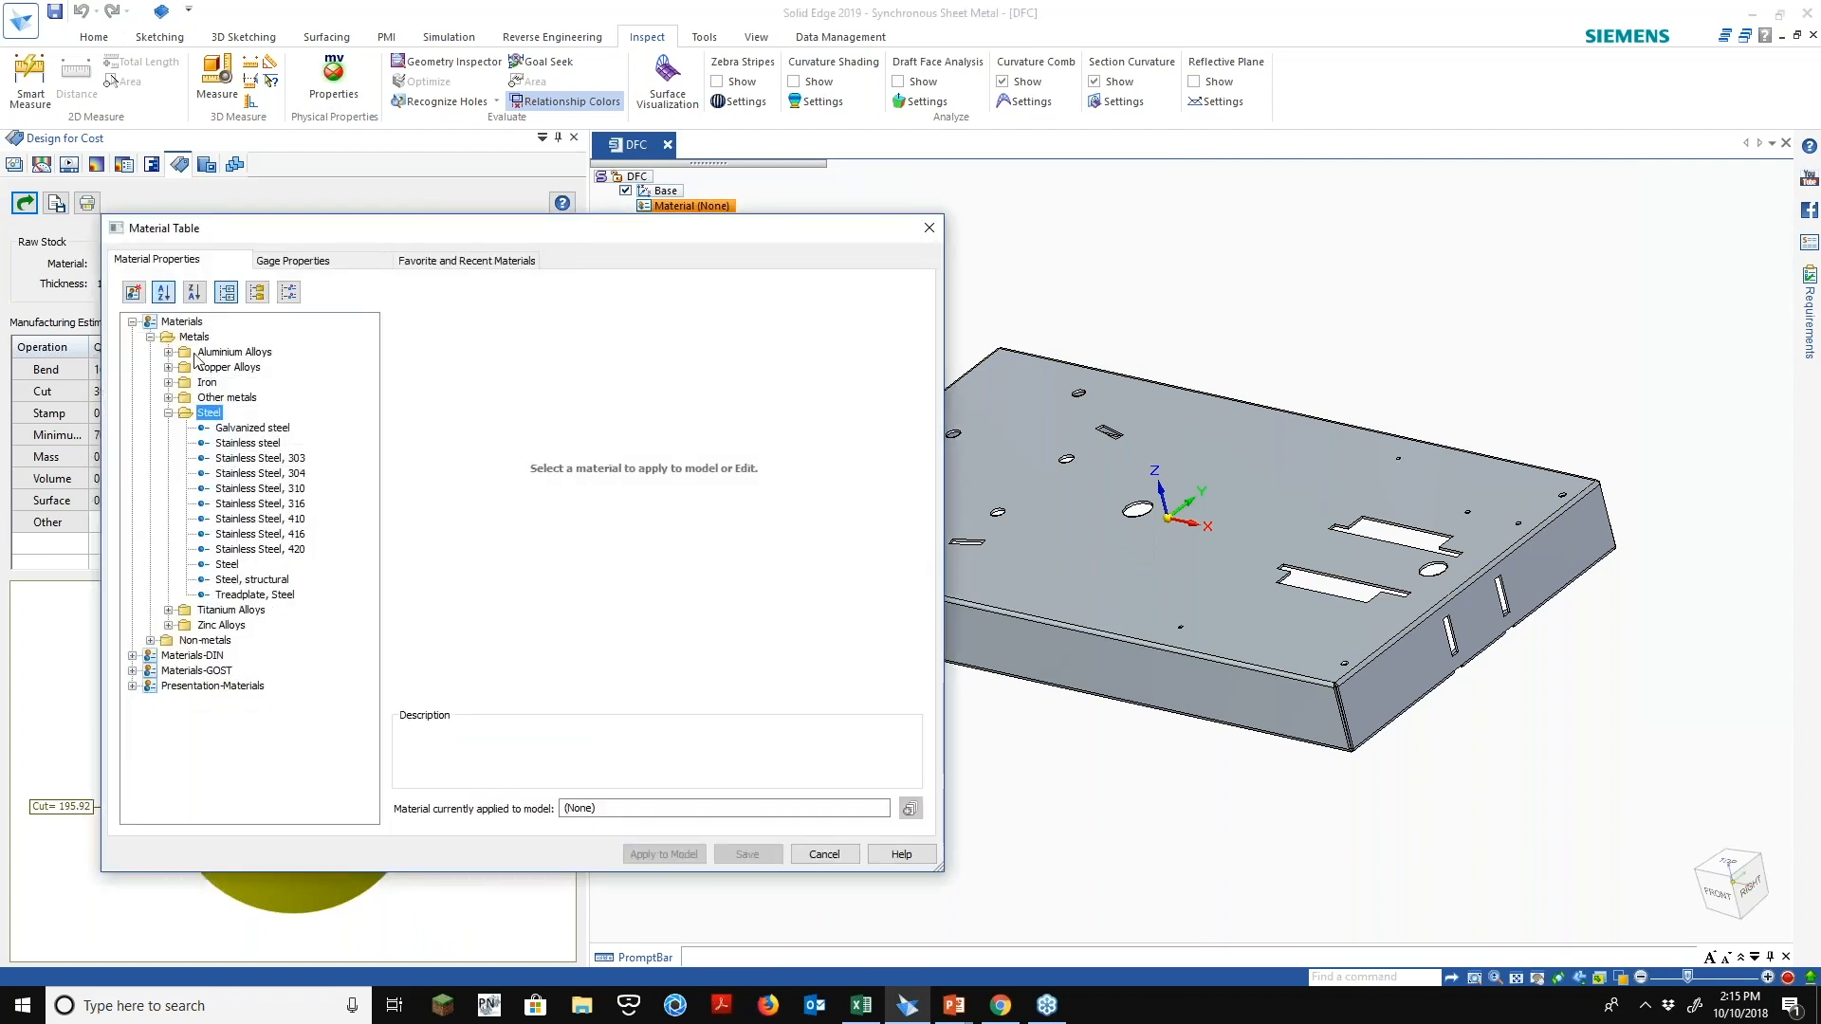
Choose Aluminum, 6061-T6 from the aluminium alloys, check its gage properties, and apply the material to the model
double_click(235, 351)
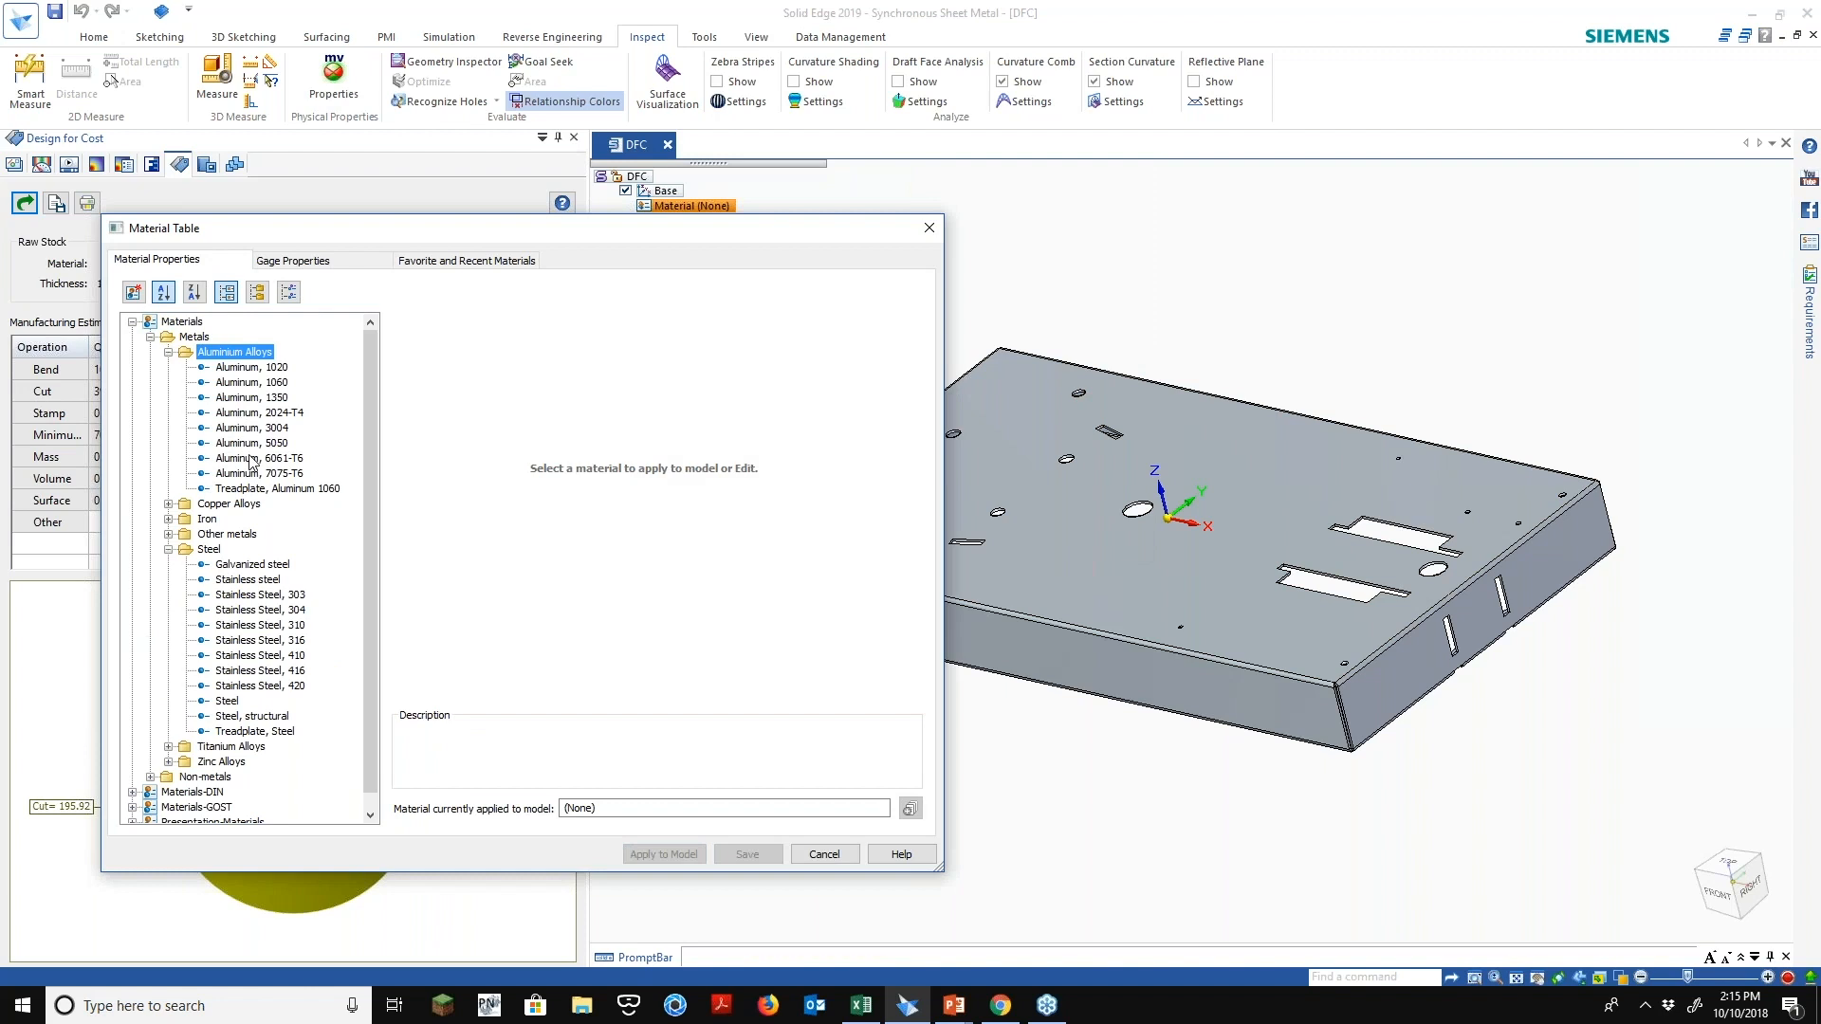
click(252, 459)
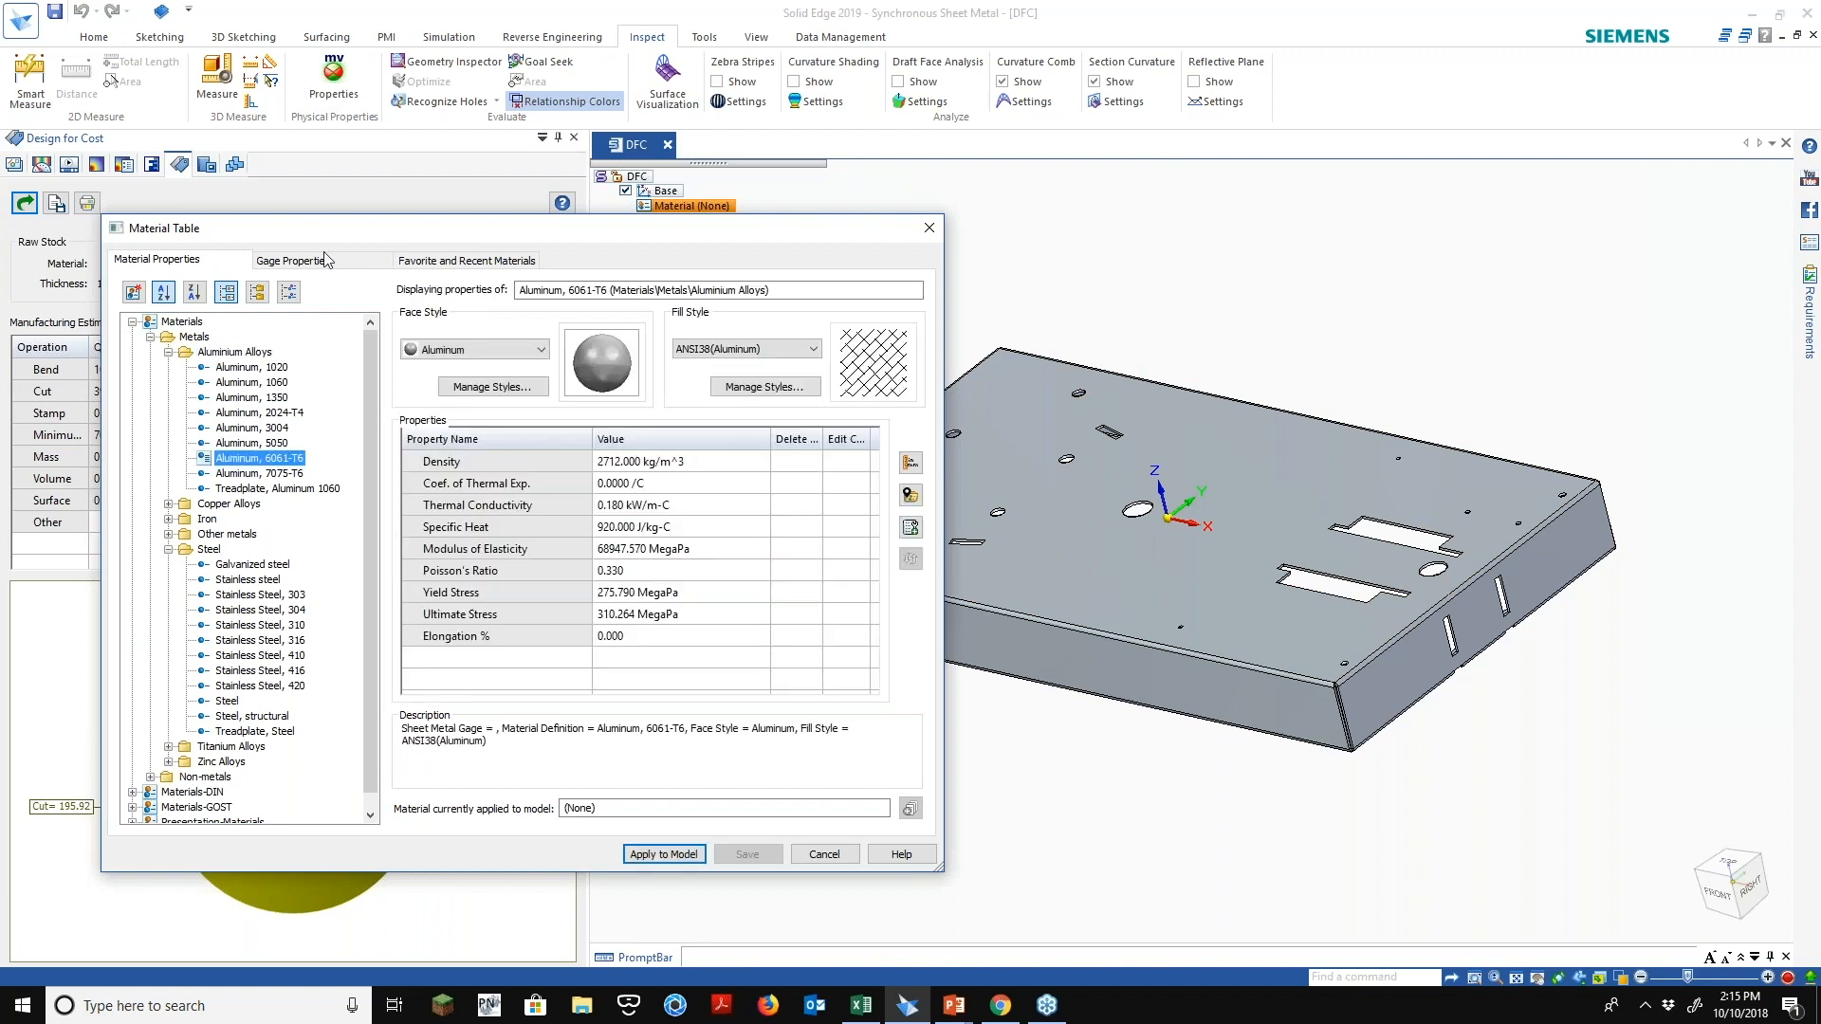
click(291, 260)
click(560, 474)
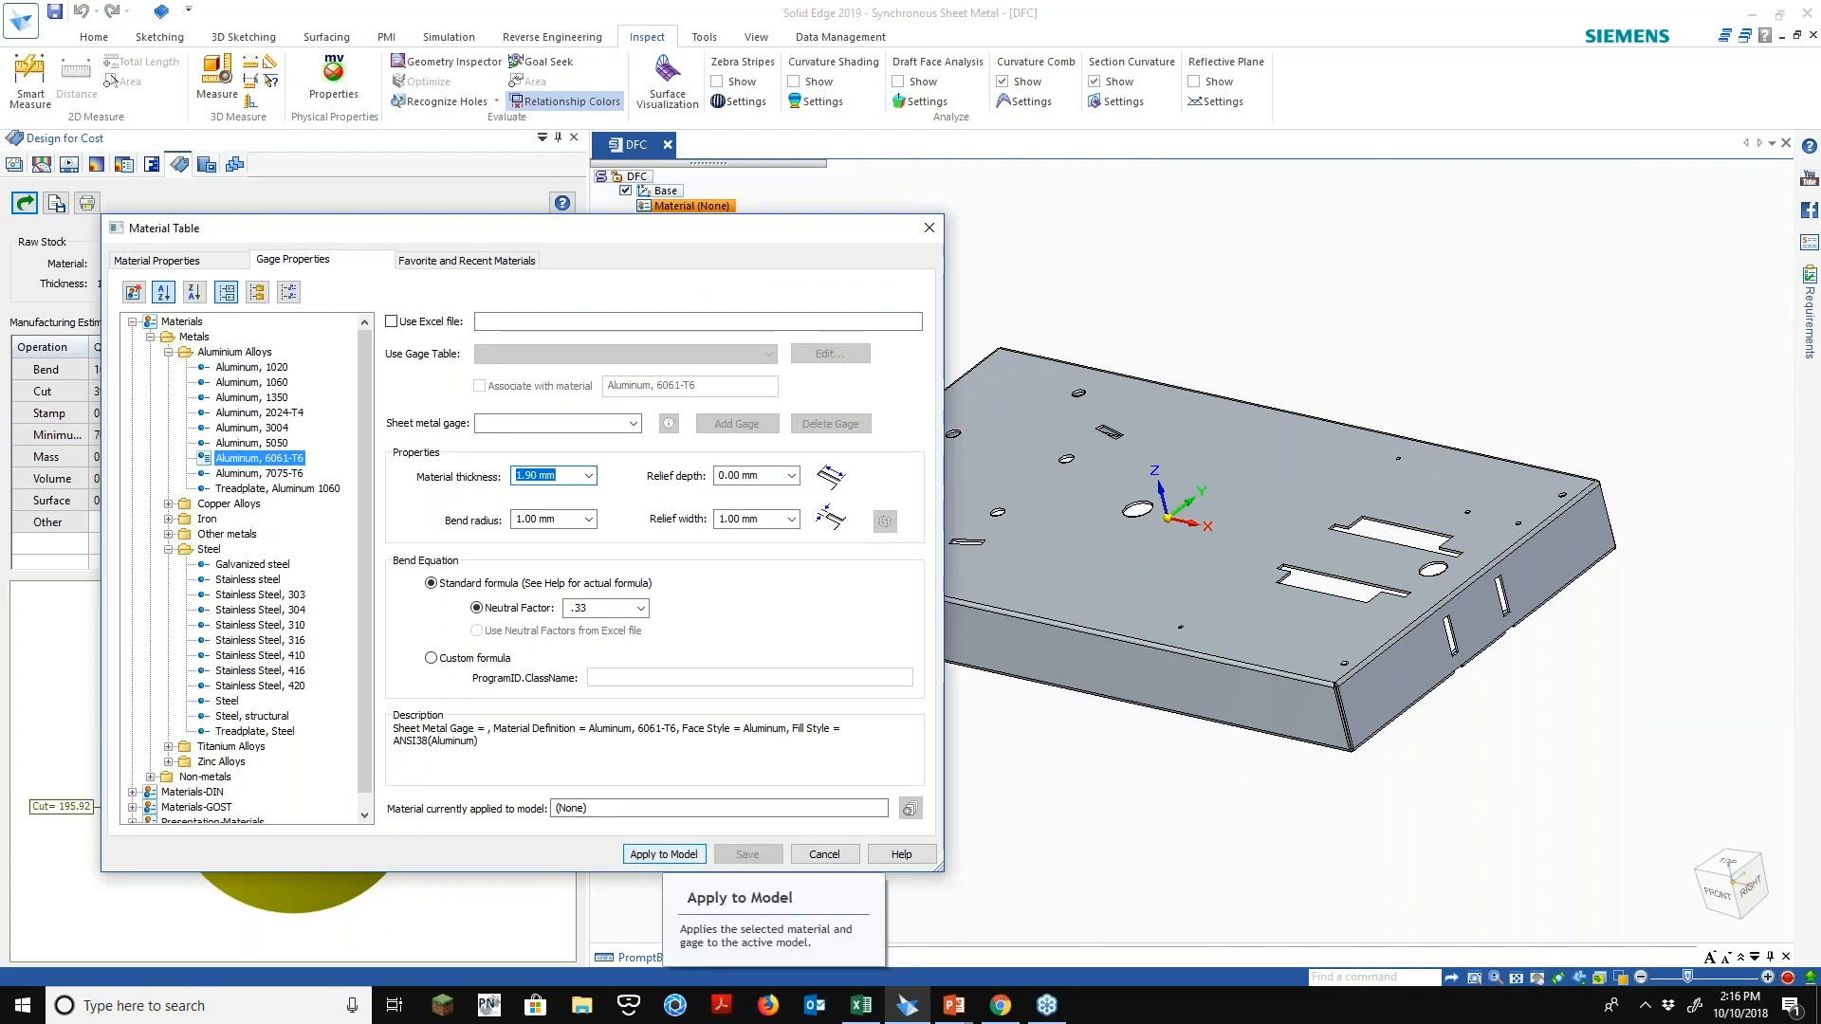
click(663, 855)
Switch to the Excel cost workbook and set the Cost sheet's thickness to 2 mm
click(862, 1005)
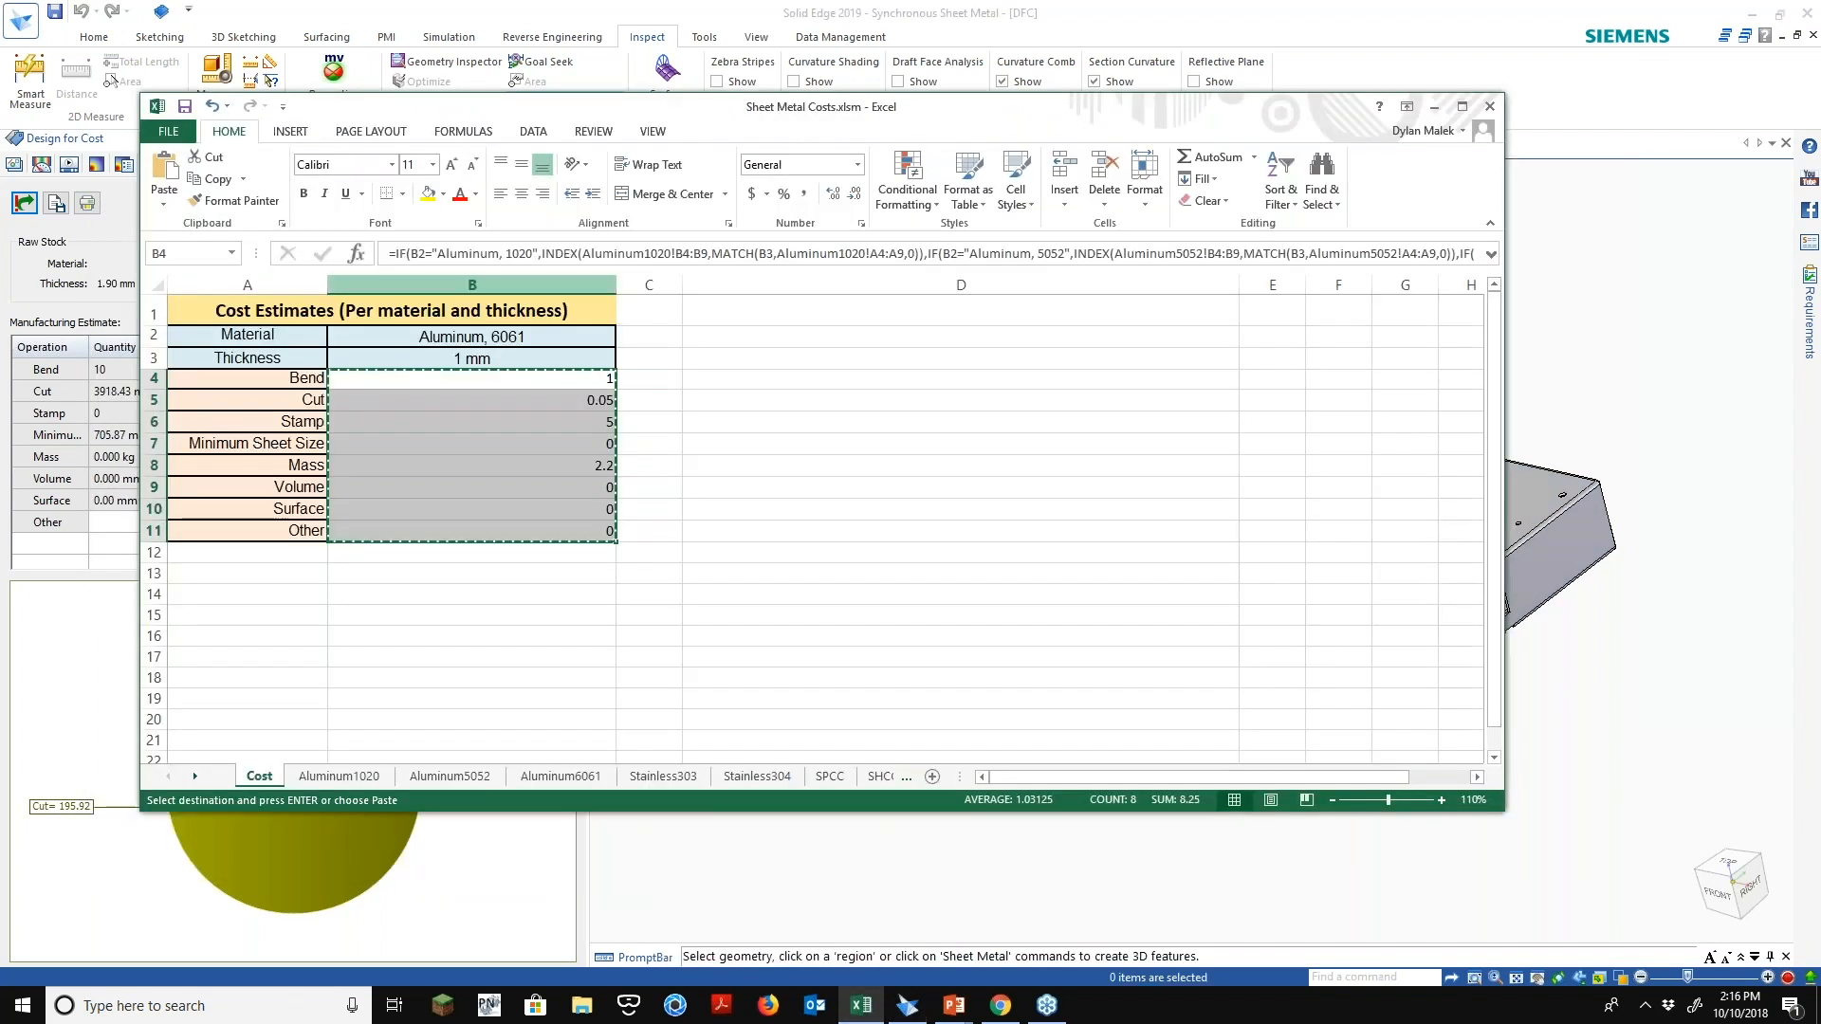
key(ctrl+c)
key(Up)
click(626, 362)
click(580, 395)
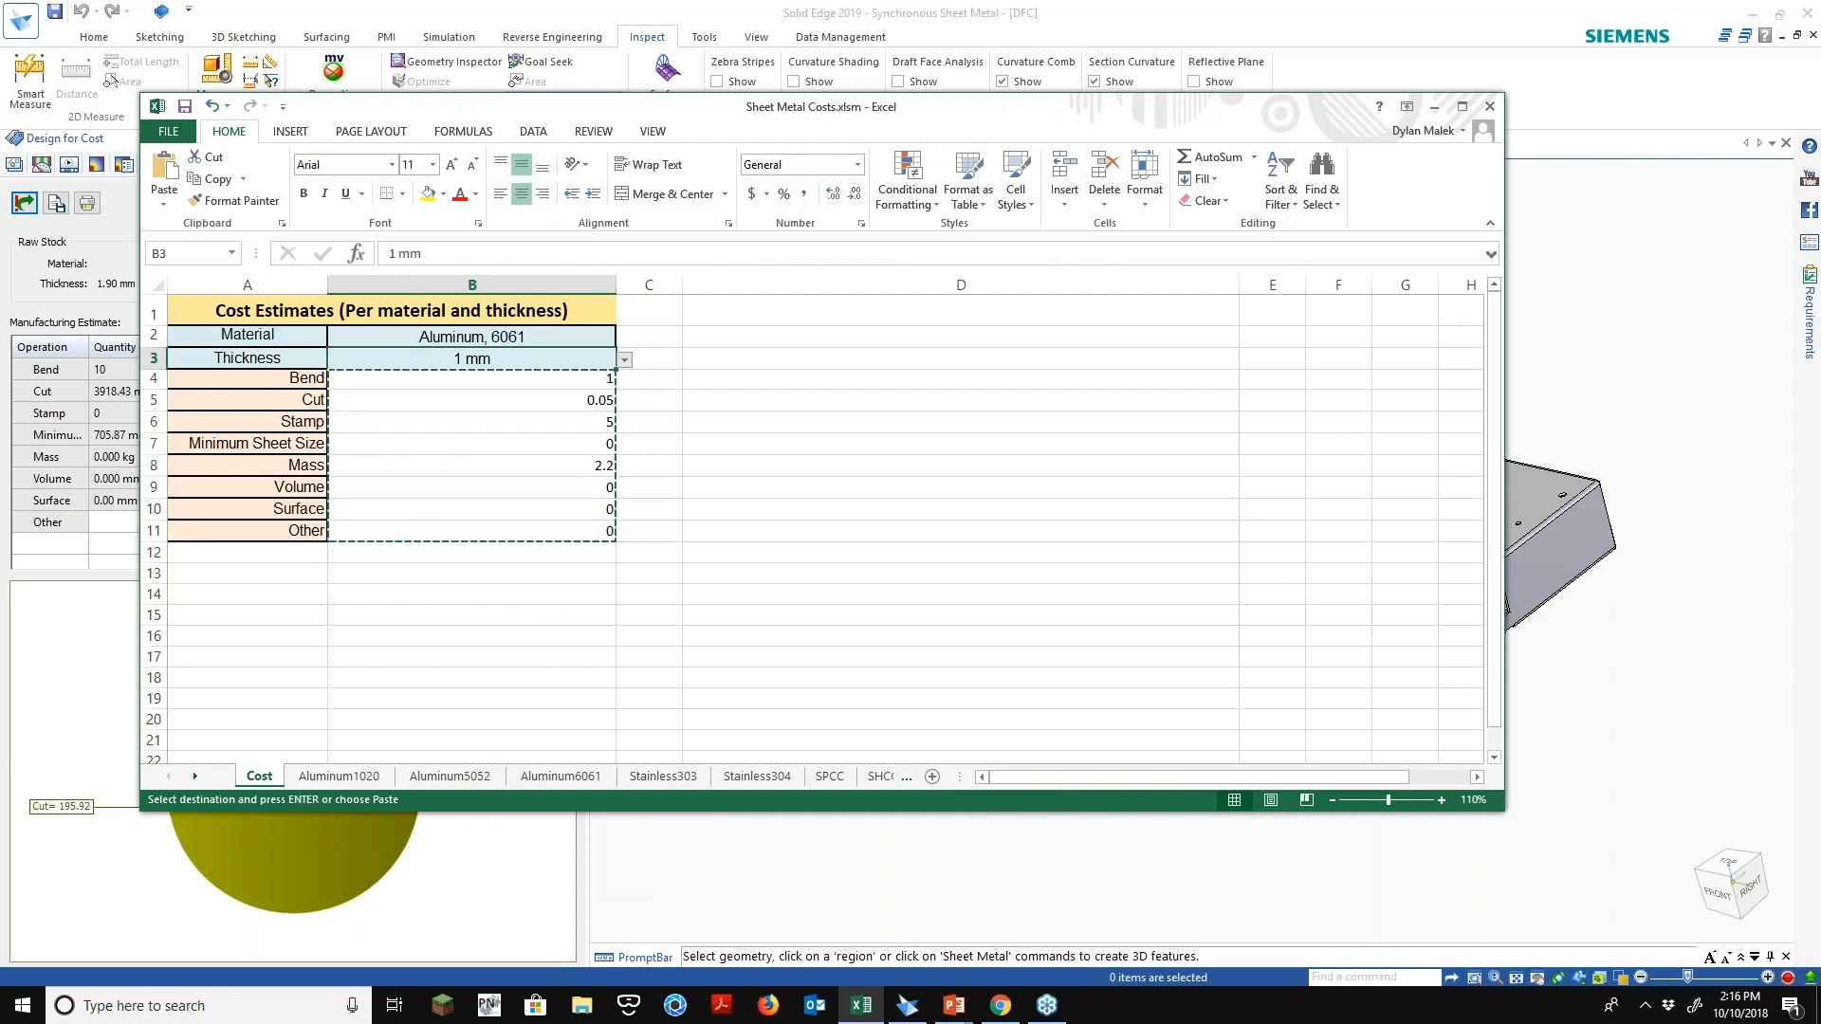
Copy the rates from Bend through Other on the Cost sheet and return to Solid Edge
drag(594, 380, 593, 524)
right_click(593, 528)
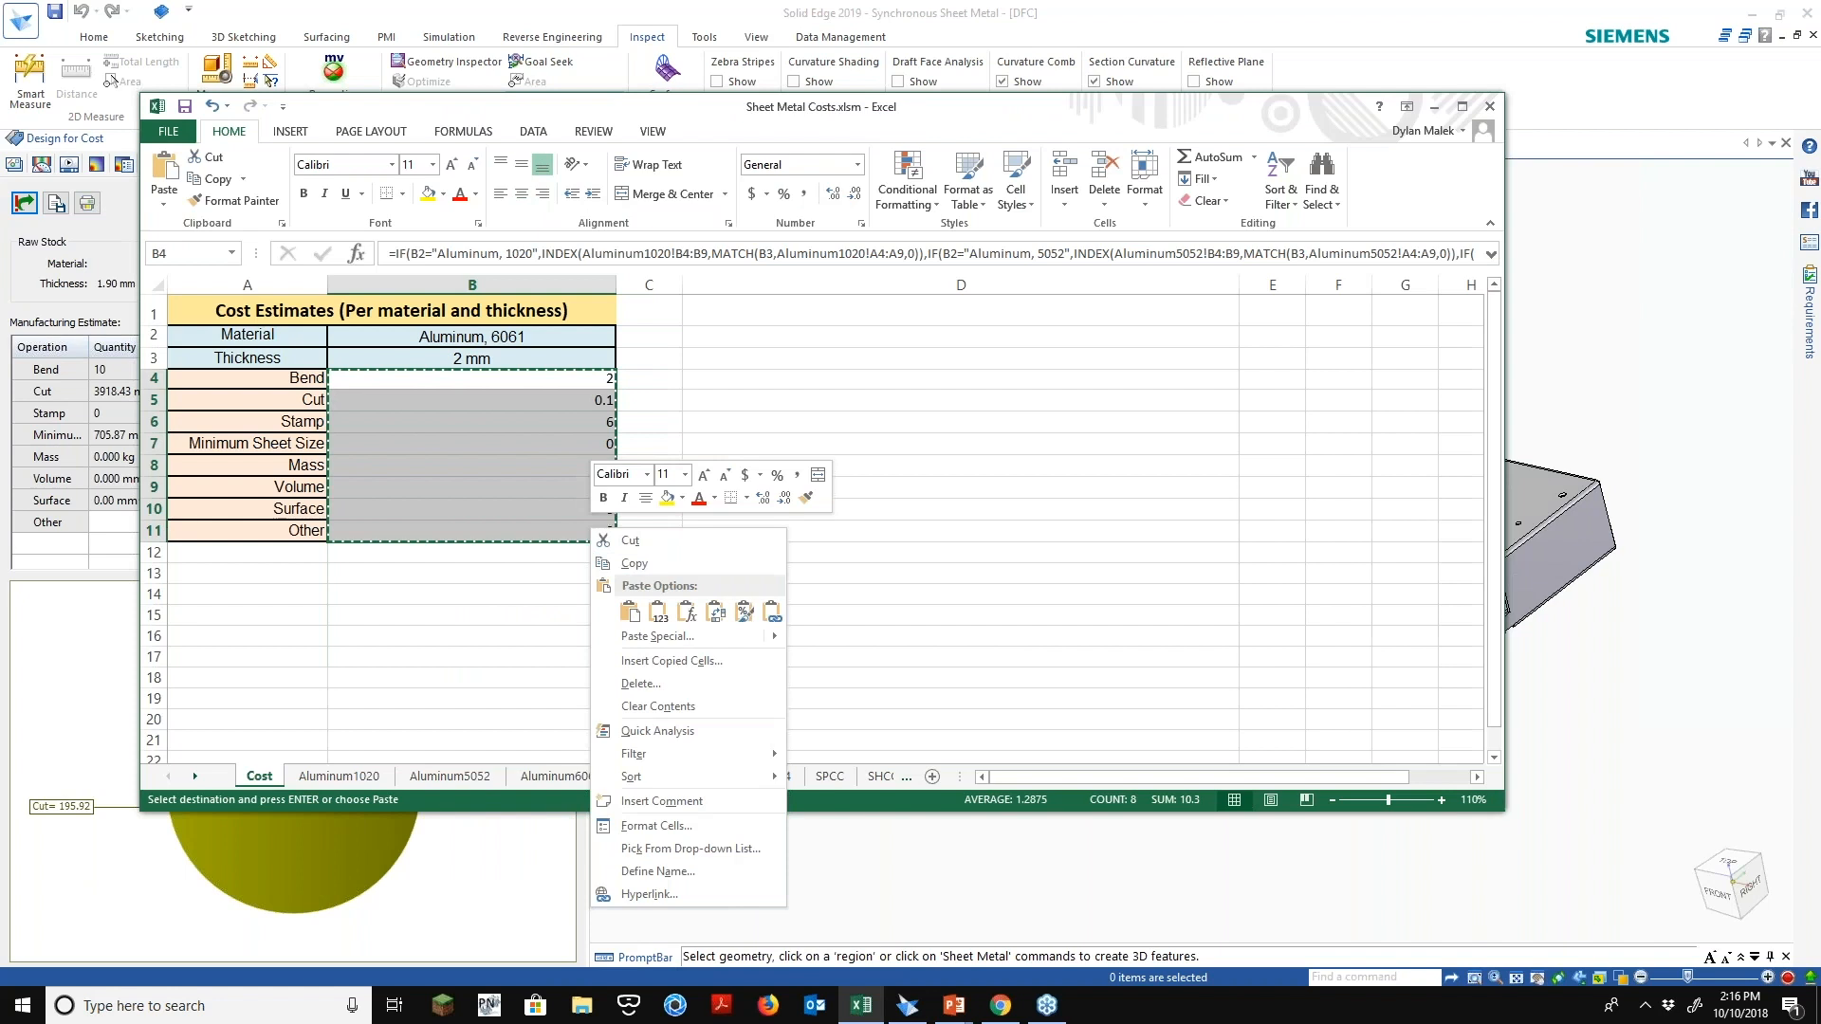
click(1359, 82)
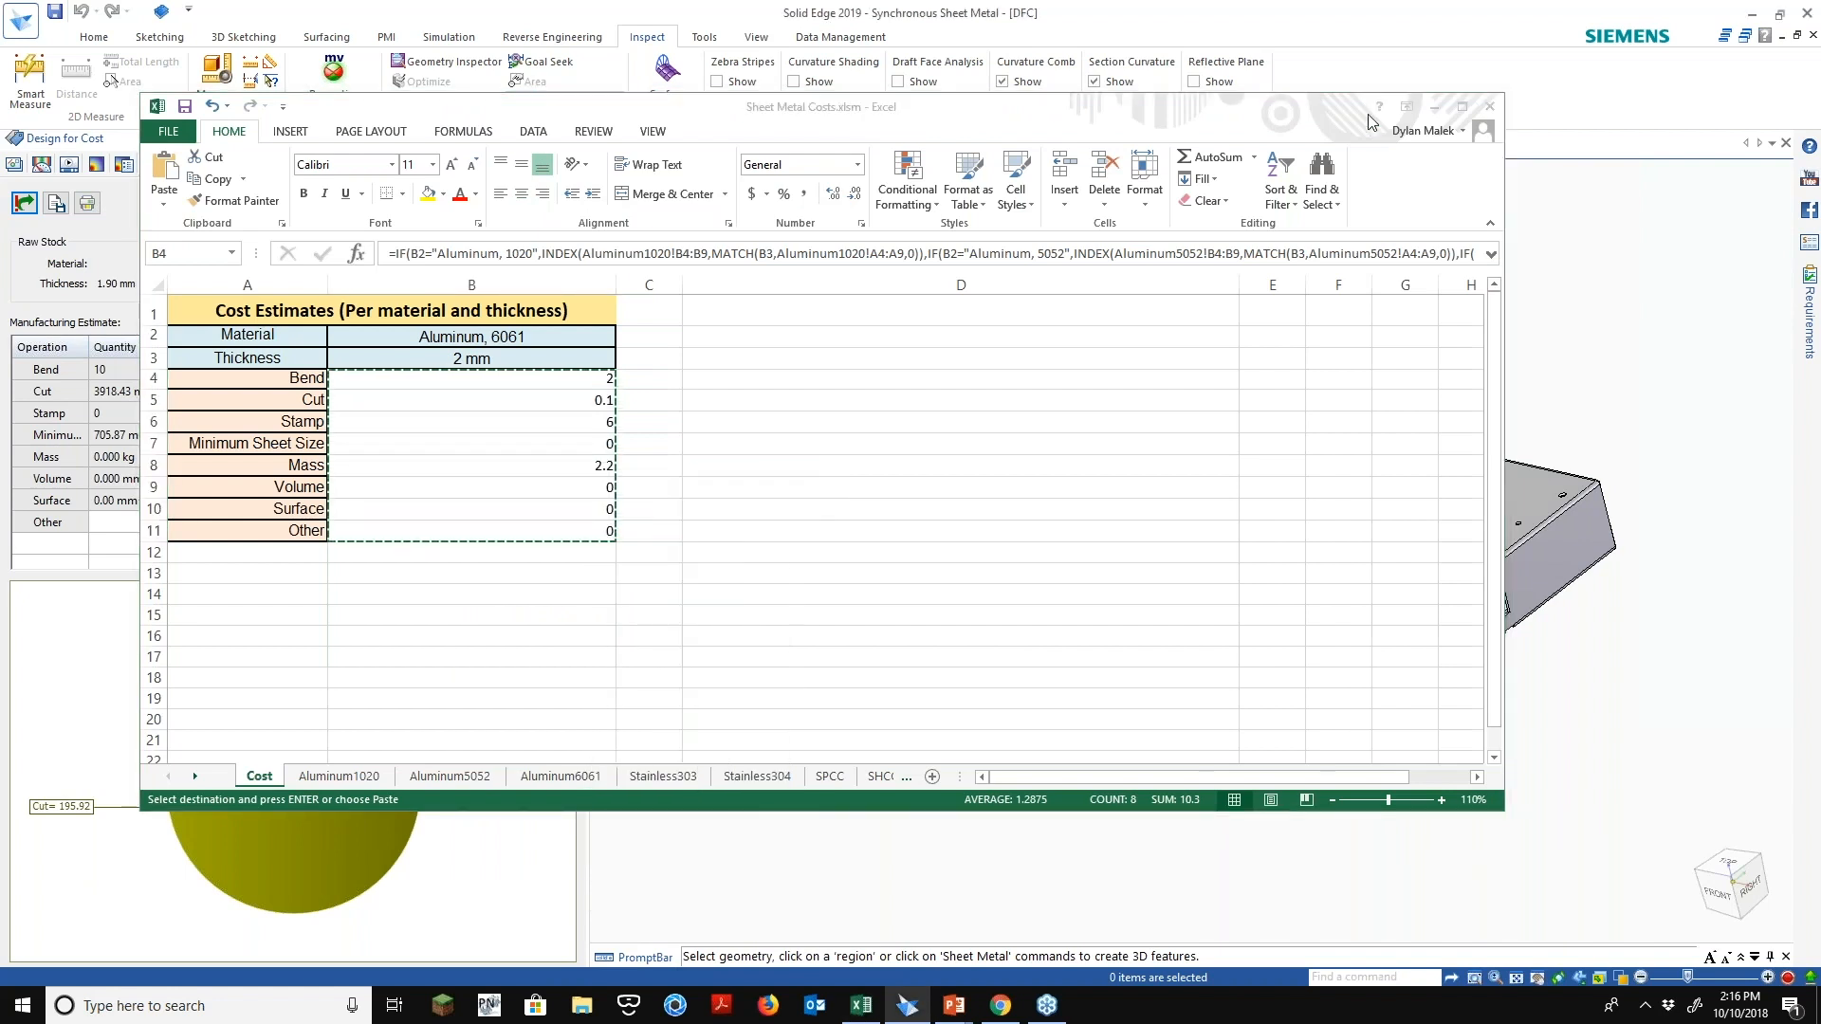
click(1434, 108)
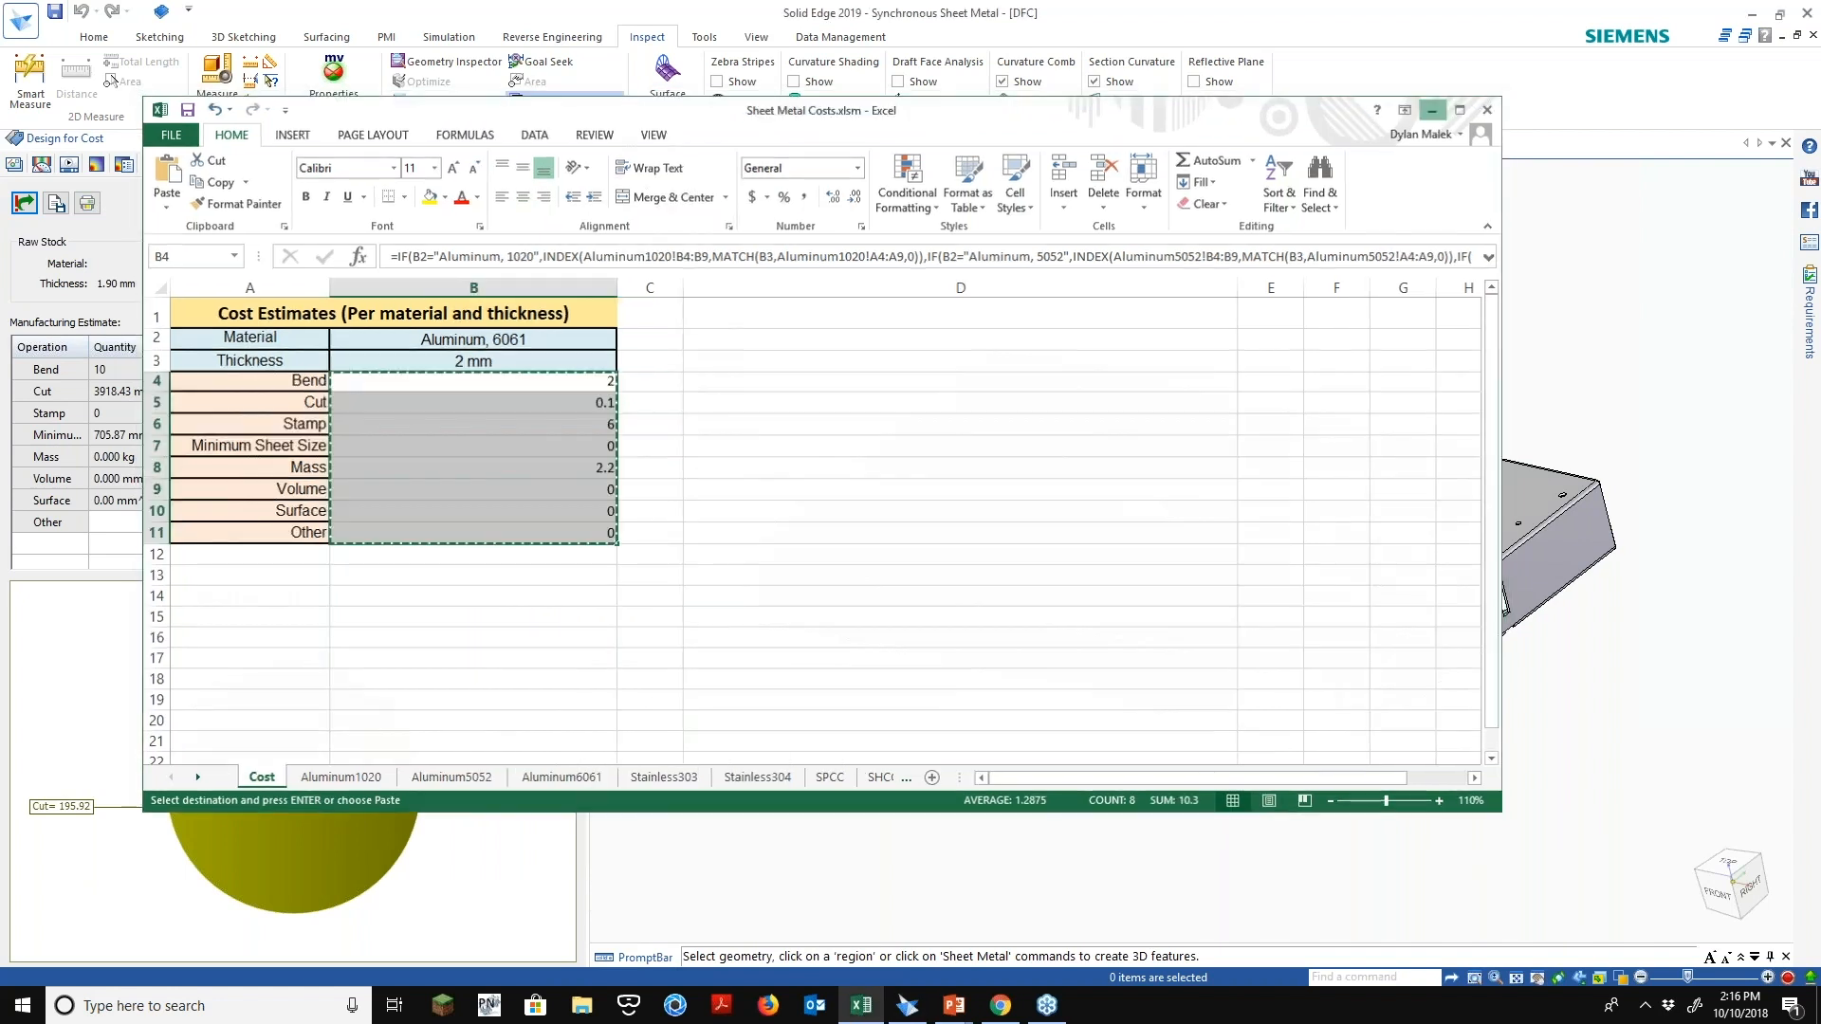
Try to paste the copied rates over the Bend through Other costs in the manufacturing estimate, and update the cost estimate
drag(207, 368, 188, 522)
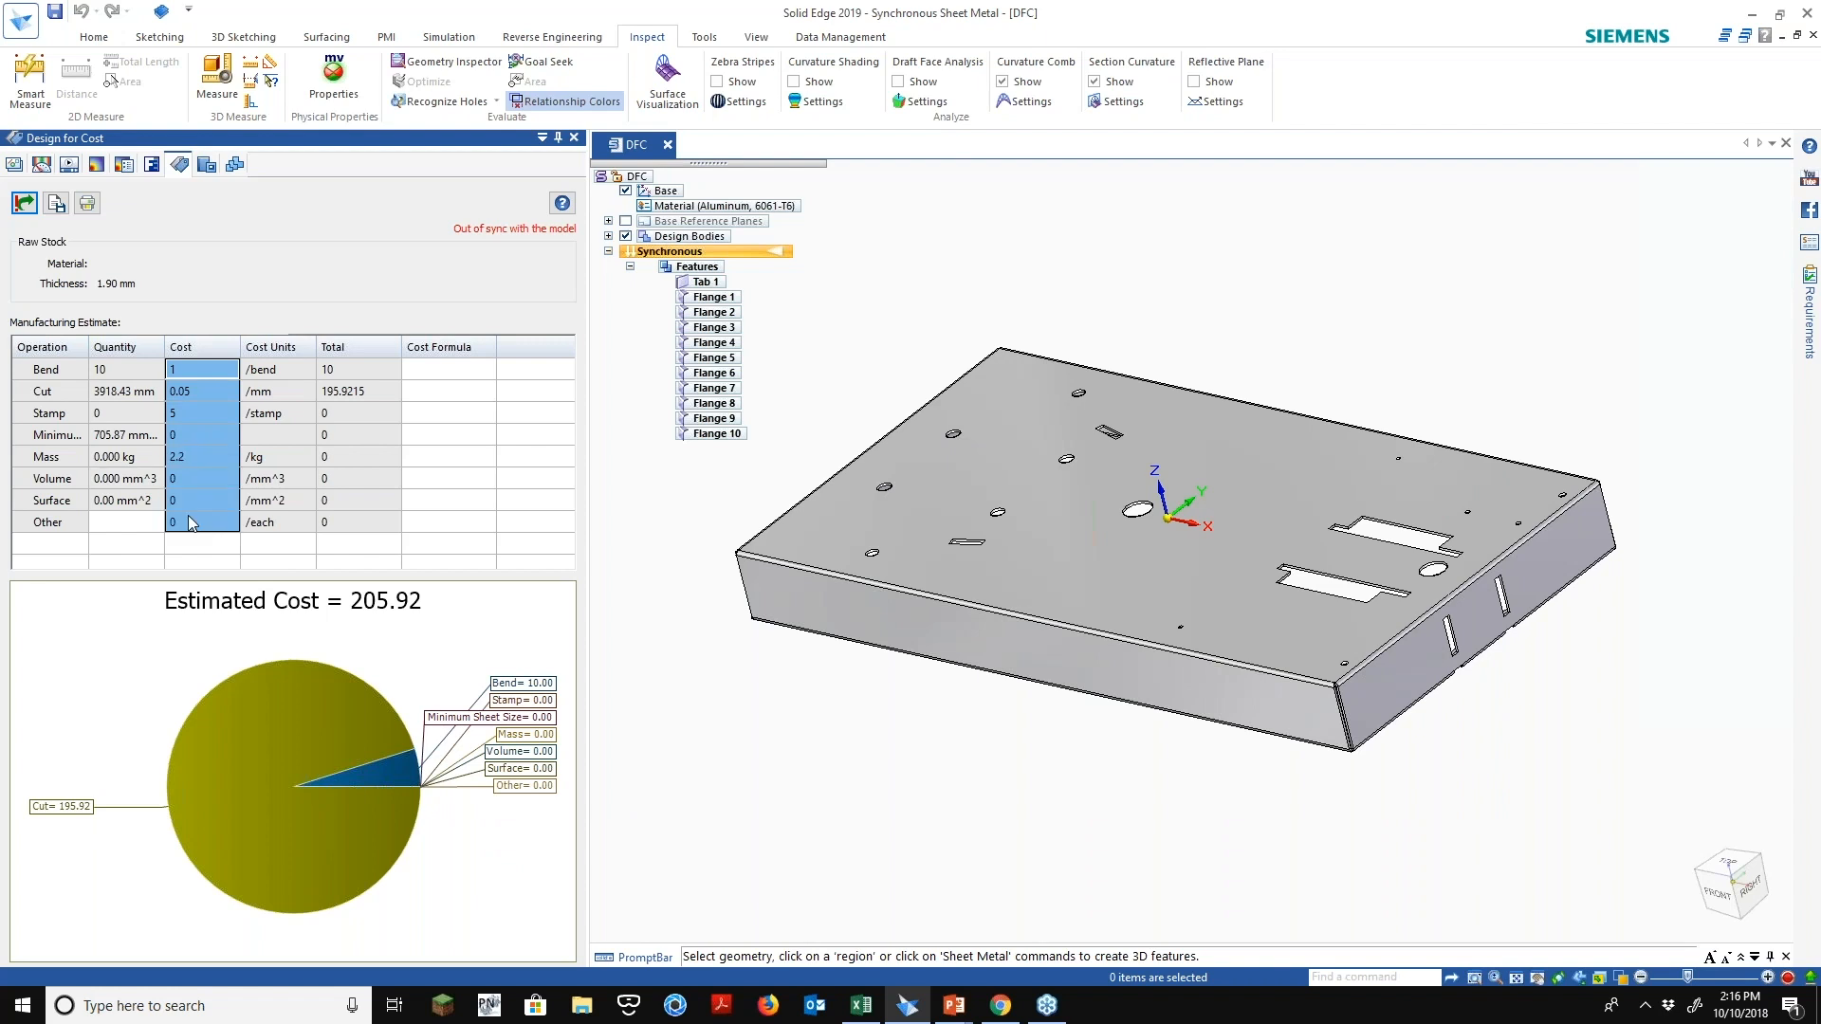
right_click(189, 518)
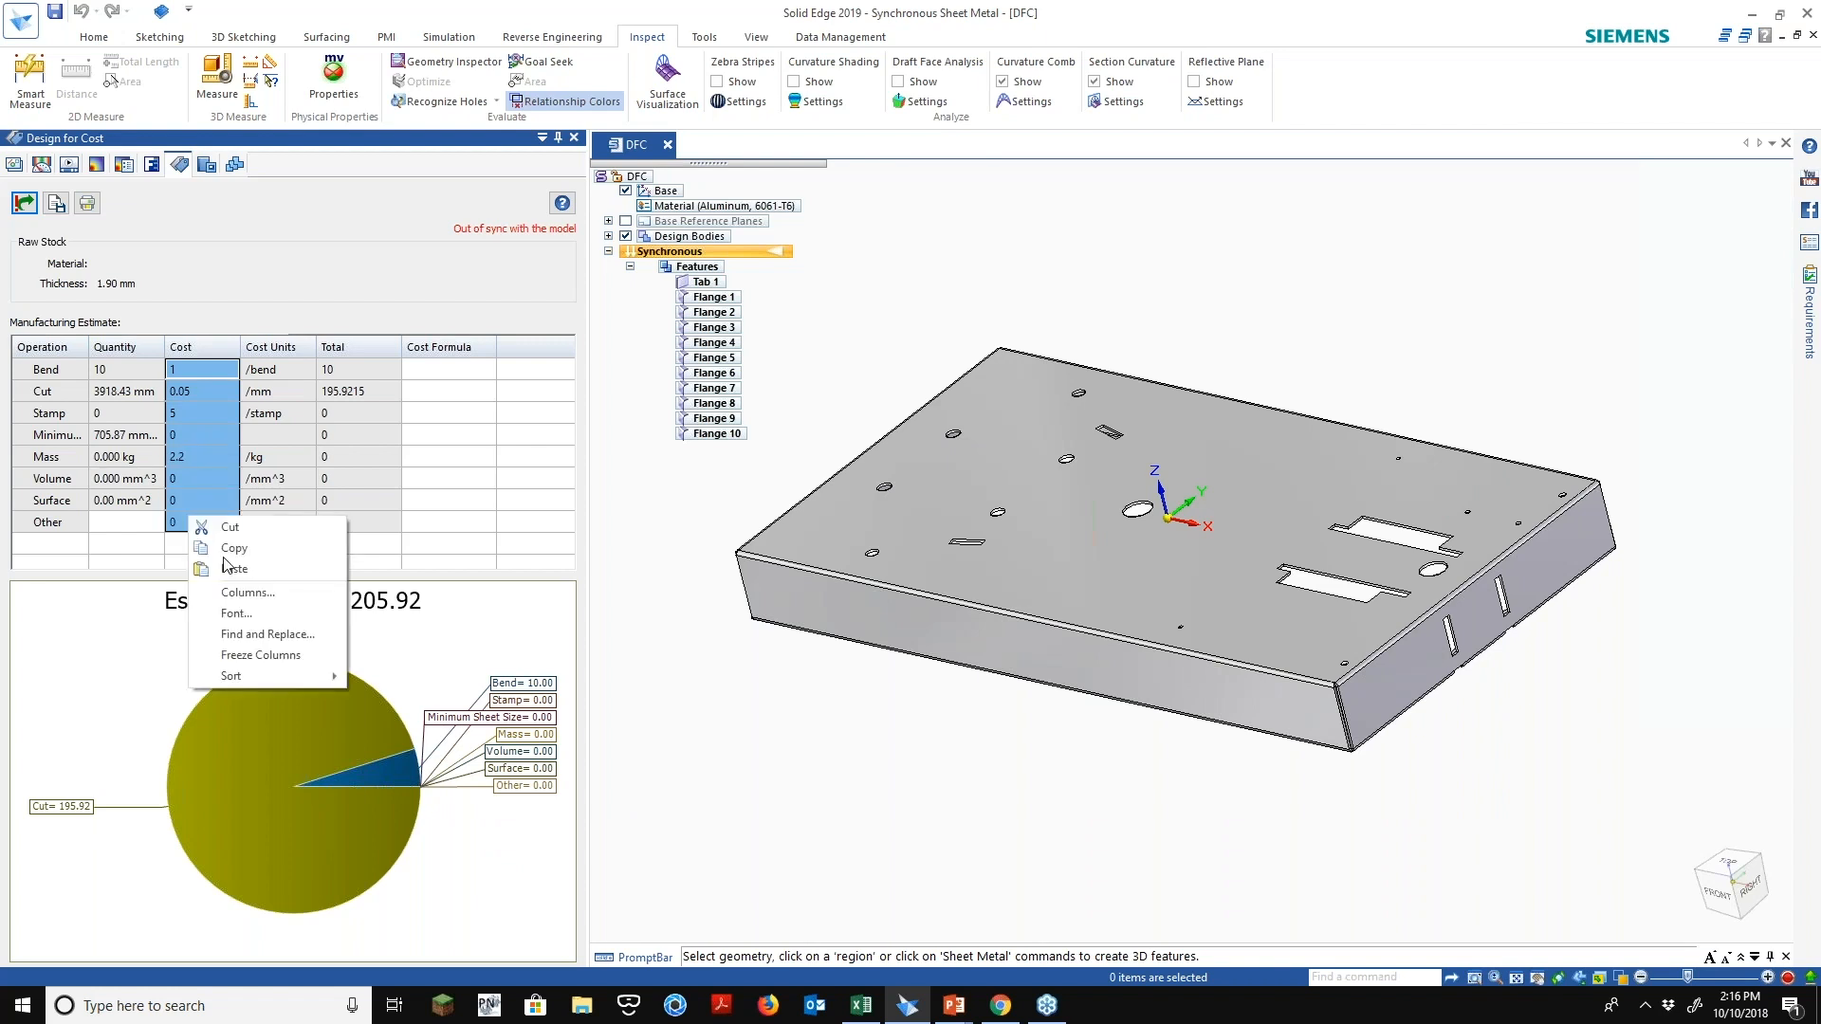
click(233, 568)
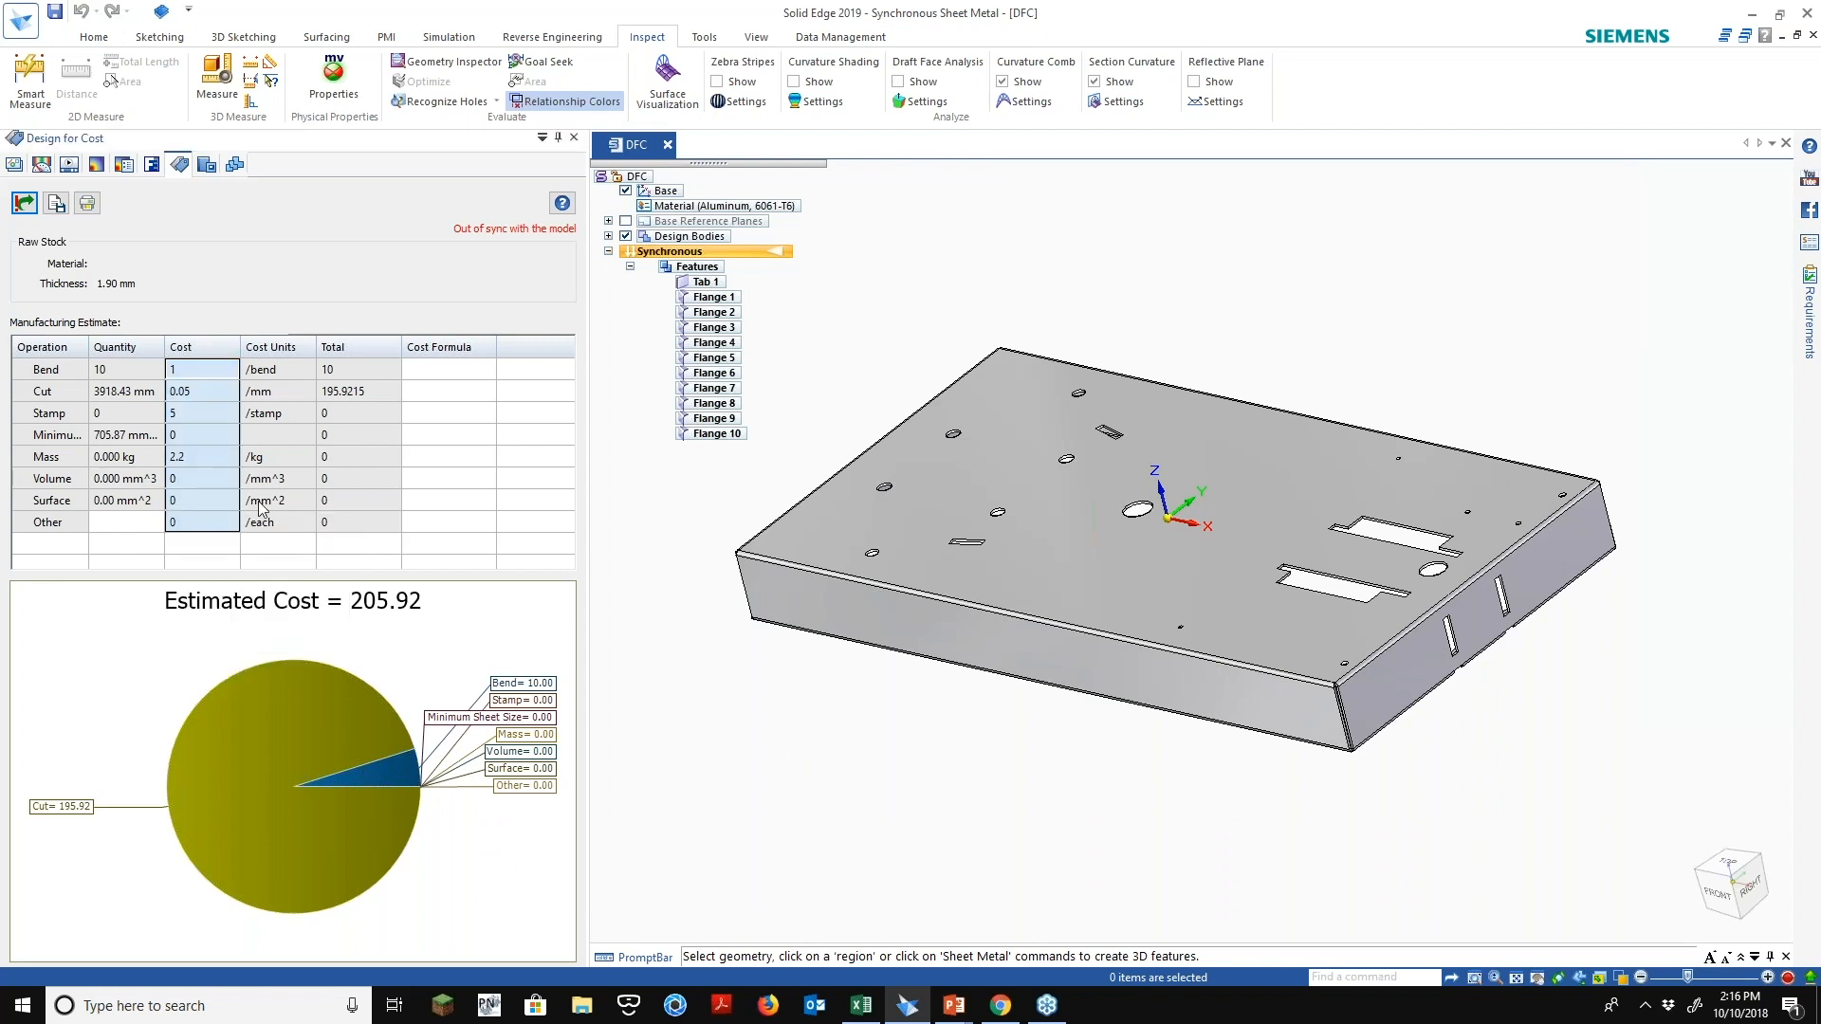
right_click(211, 420)
click(254, 448)
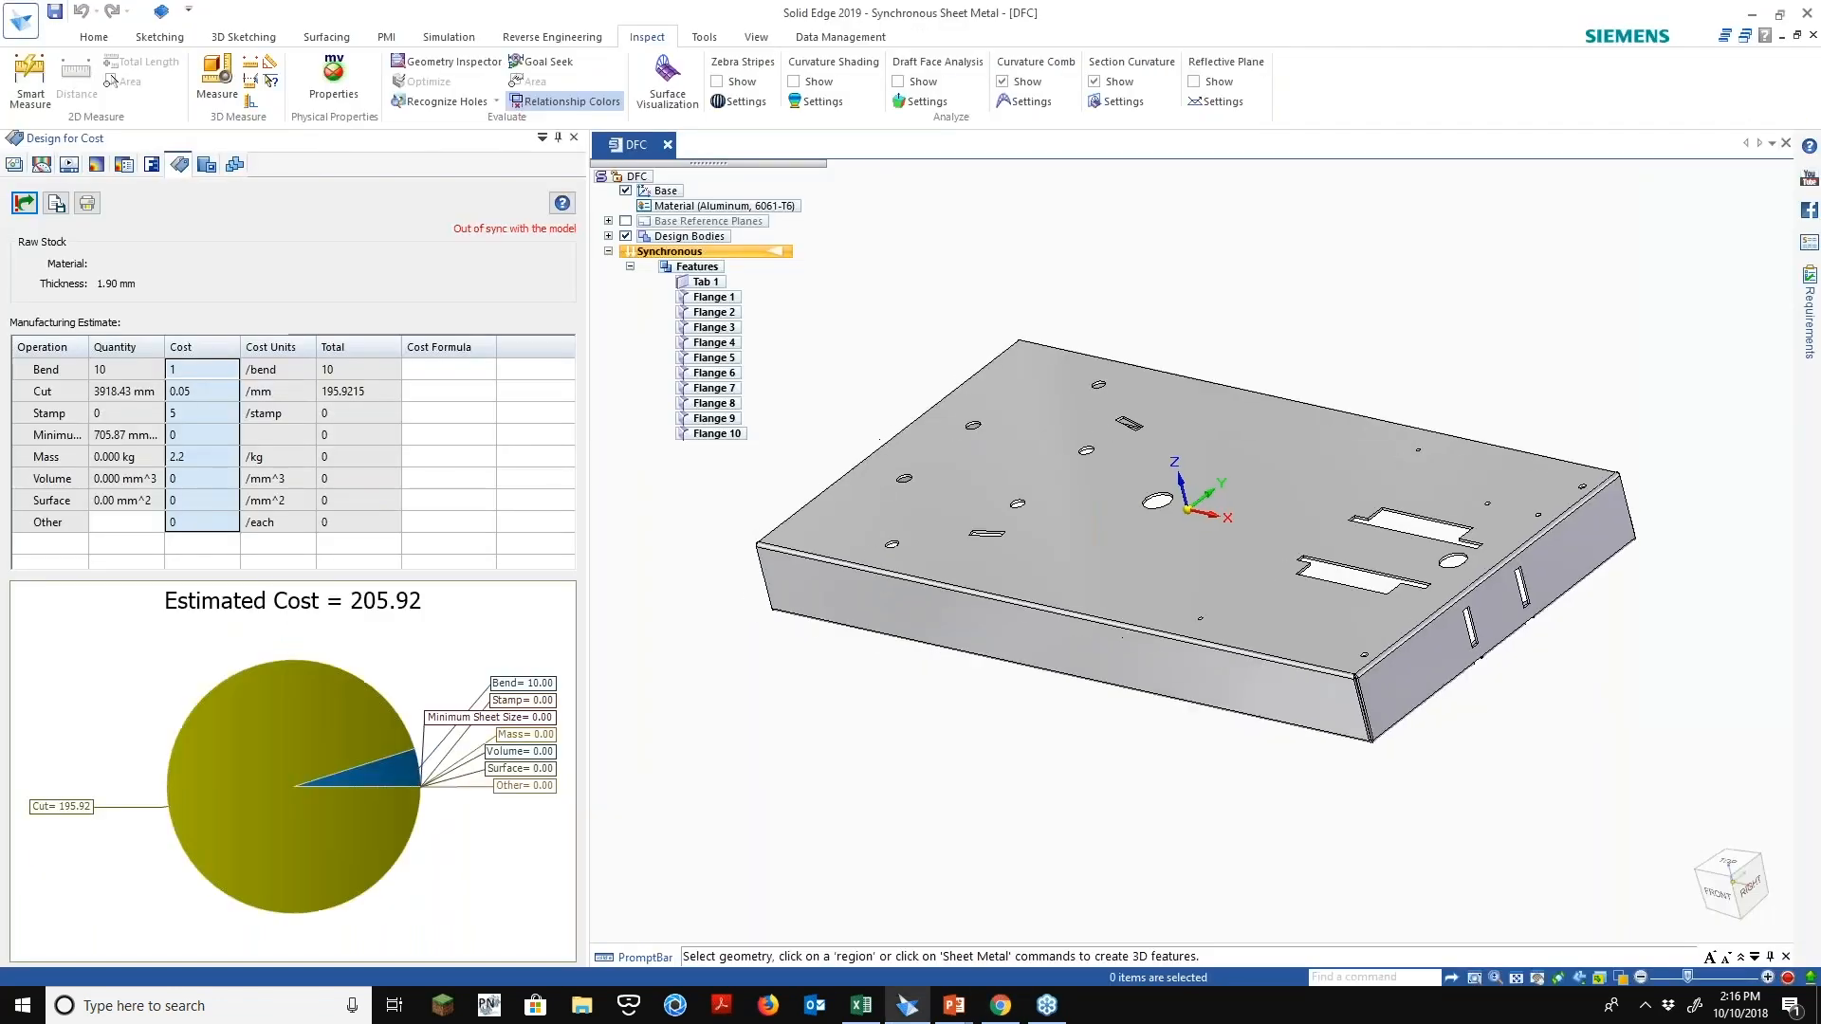
click(24, 203)
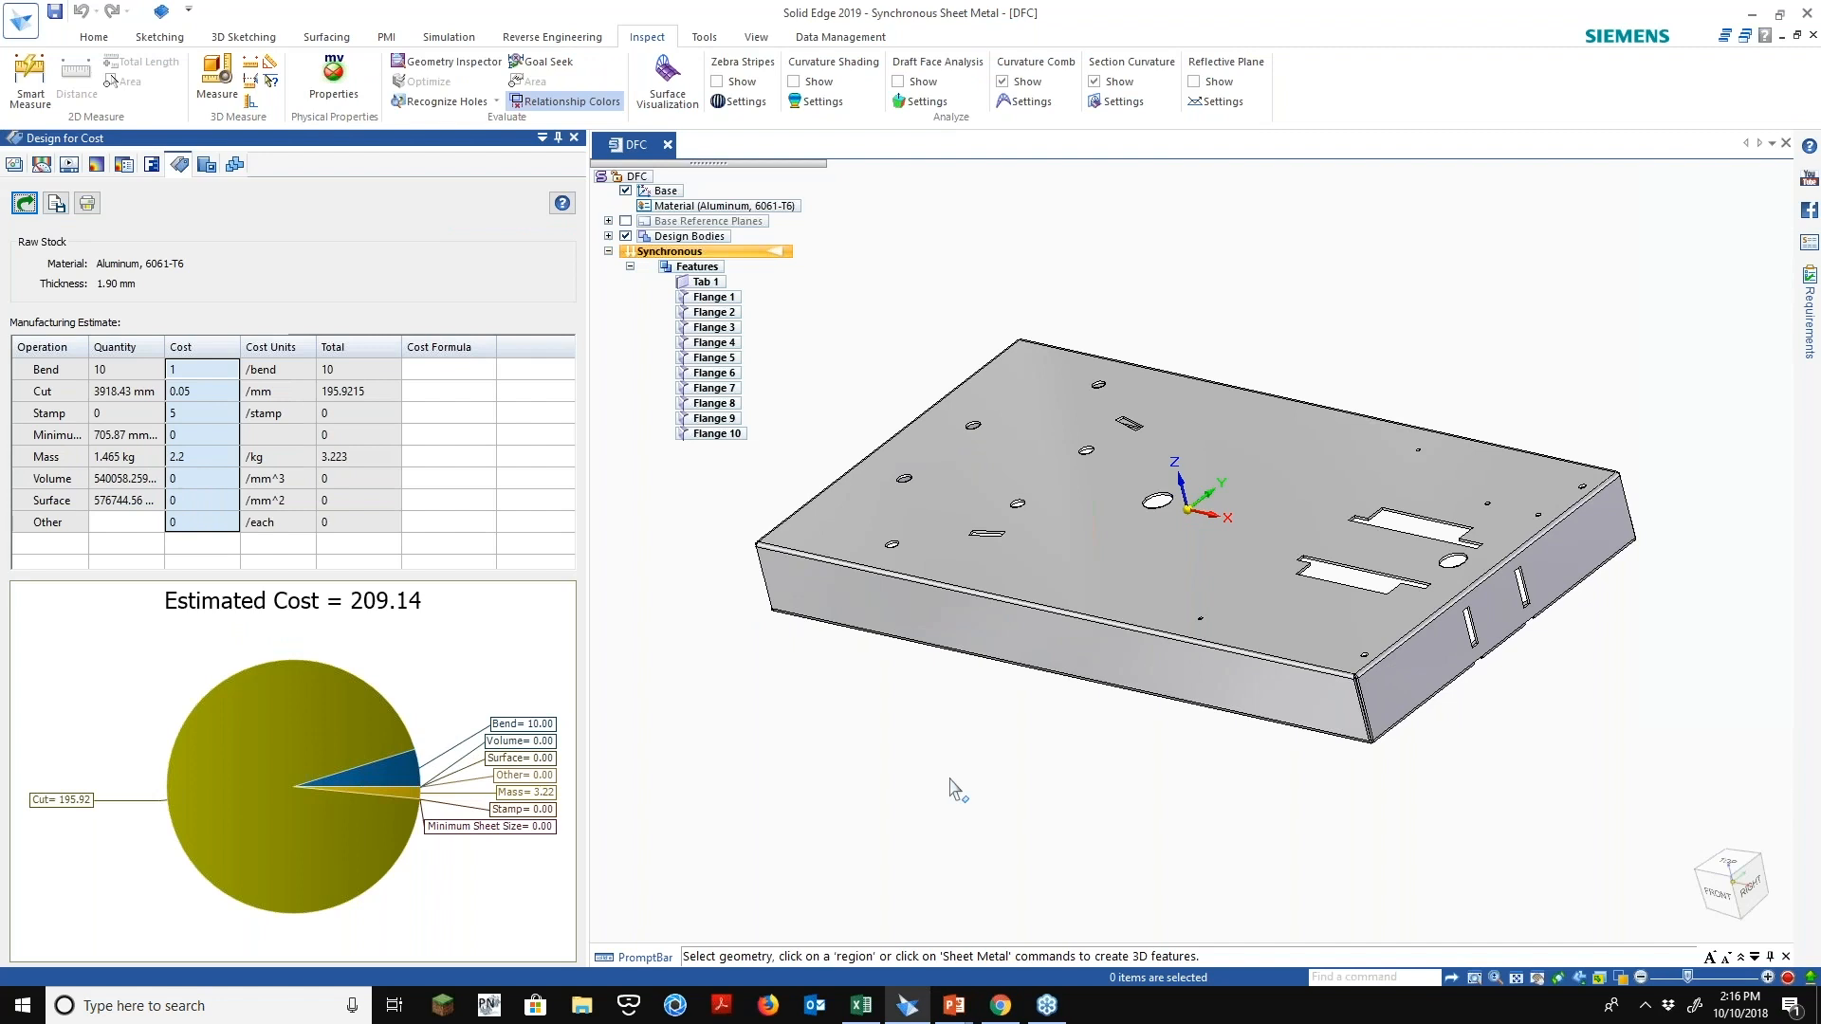
Create a flat pattern of the part with its large outer face oriented upward
middle_drag(1364, 649, 1406, 690)
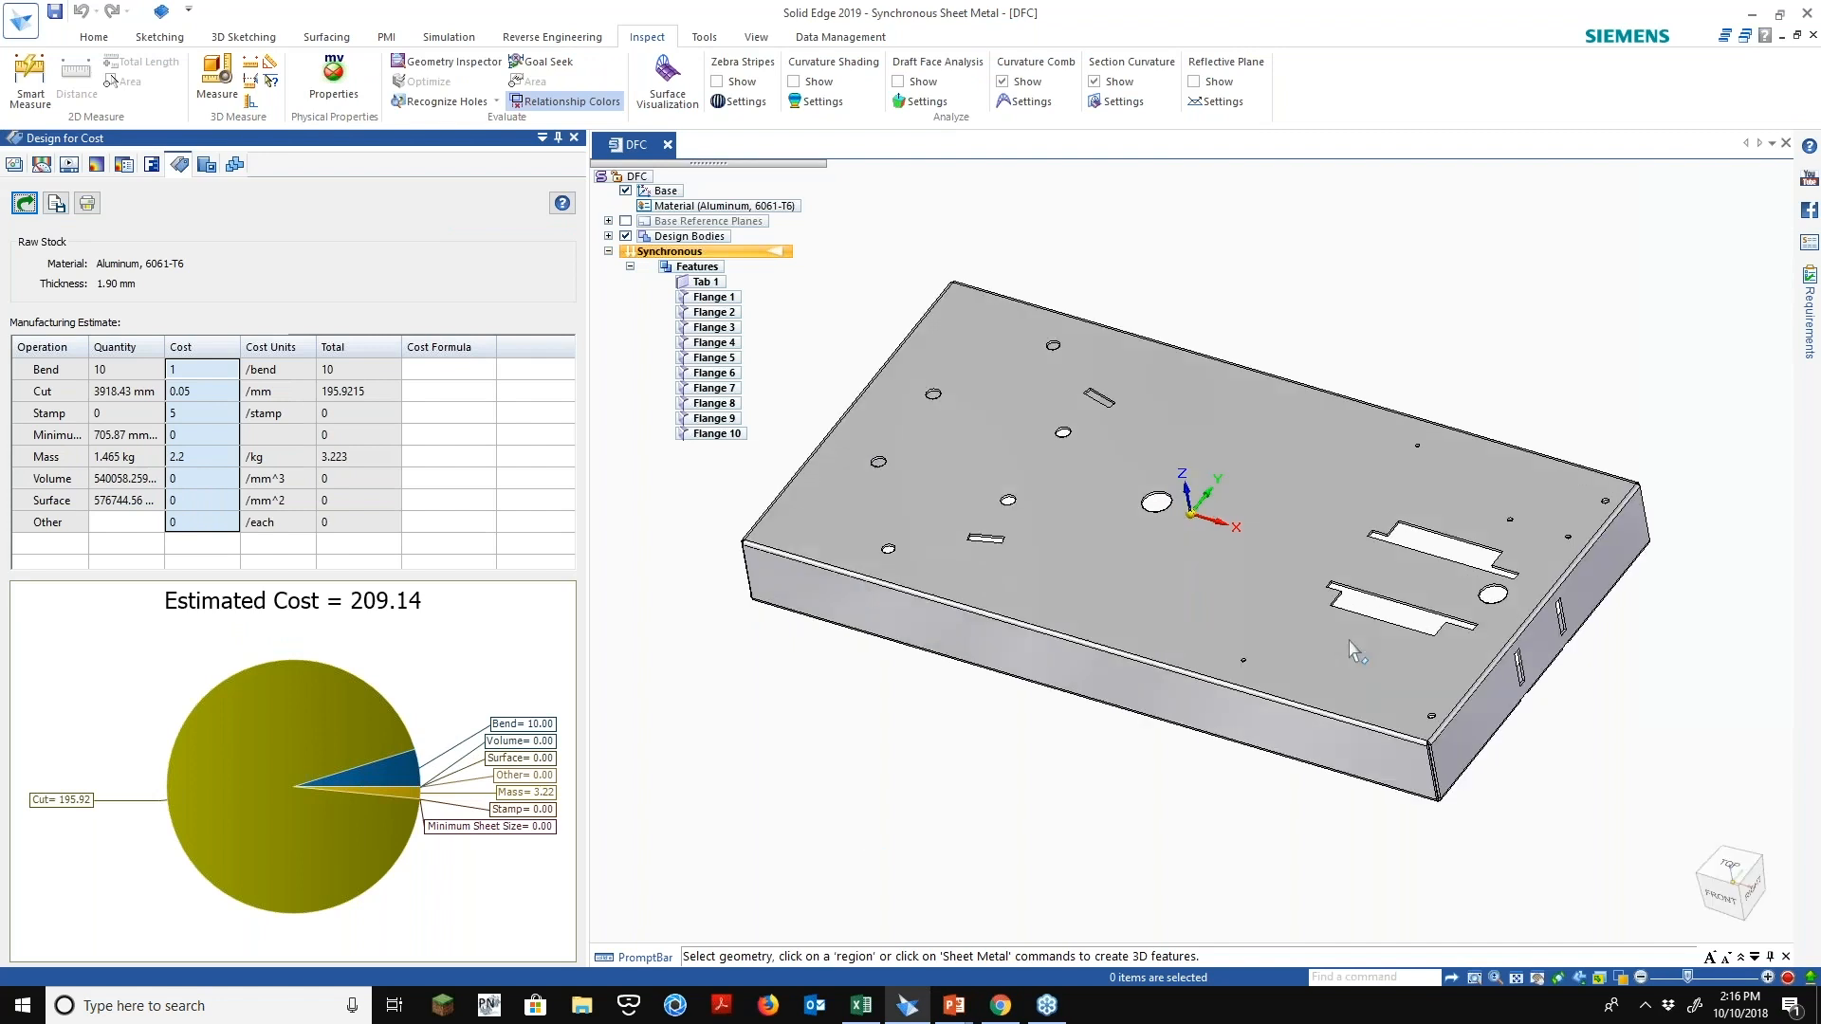
scroll(1307, 577, up, 2)
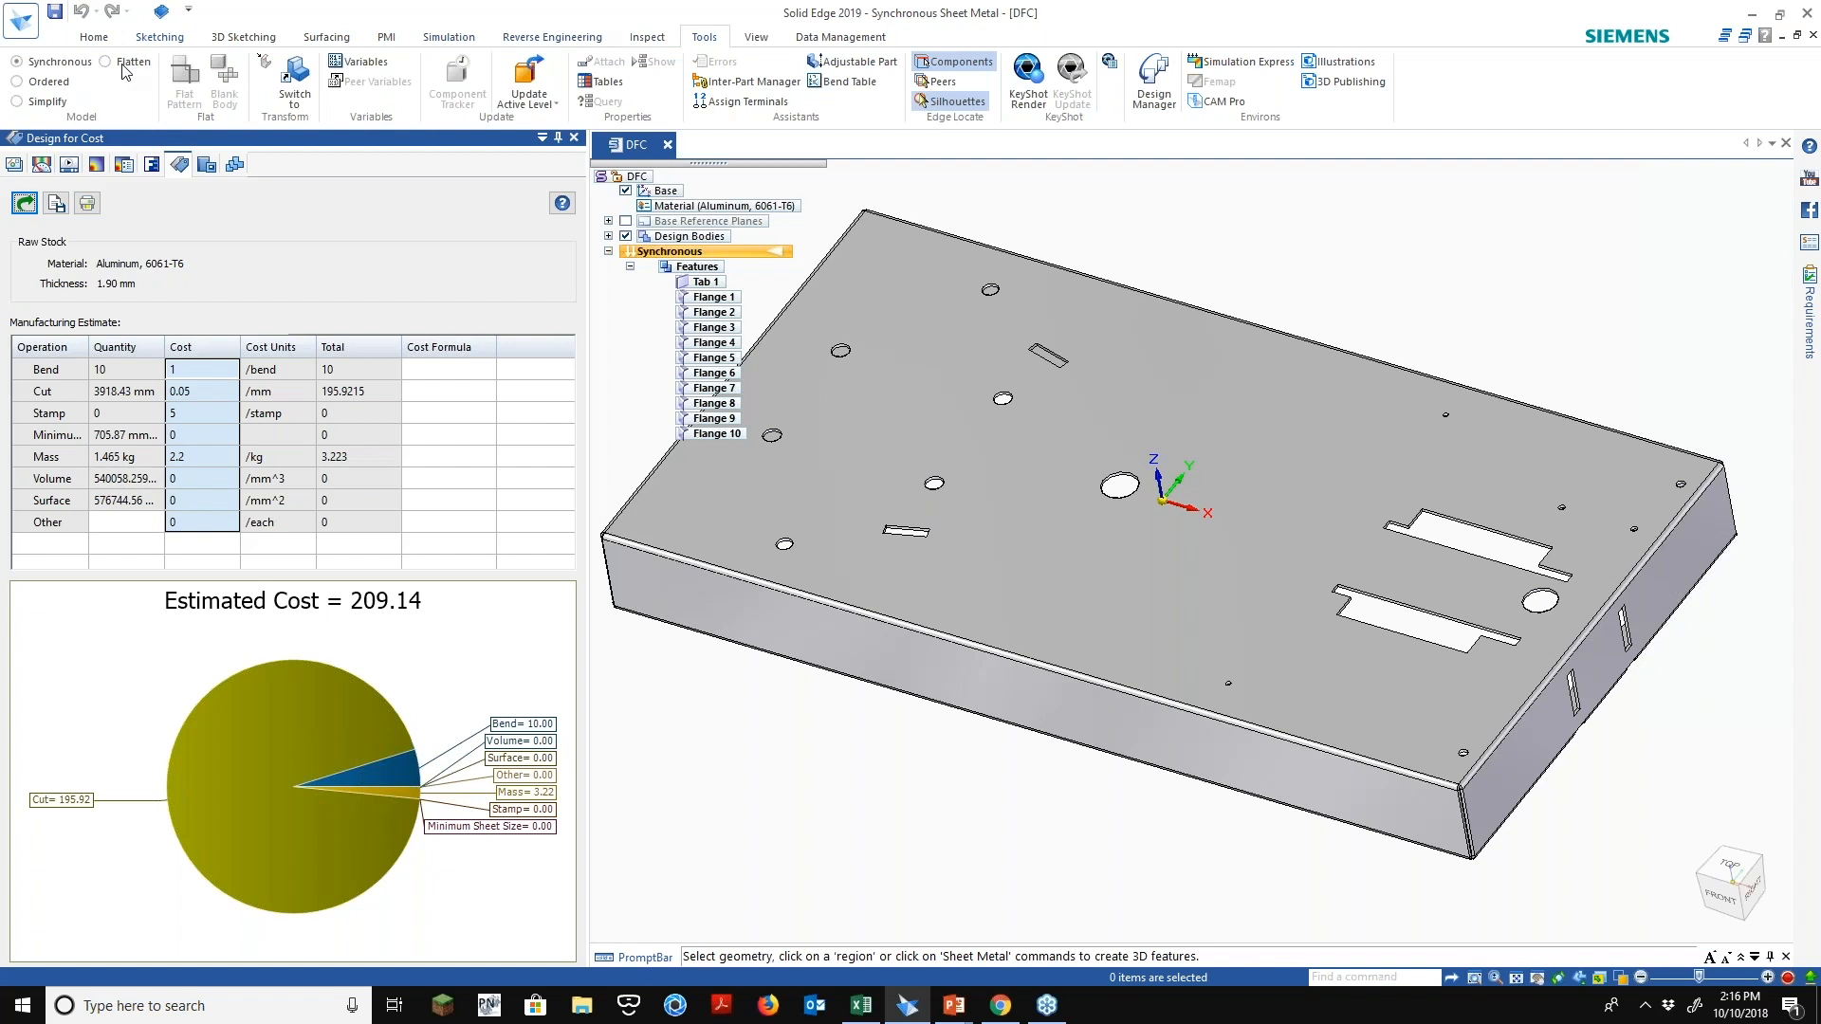
click(125, 62)
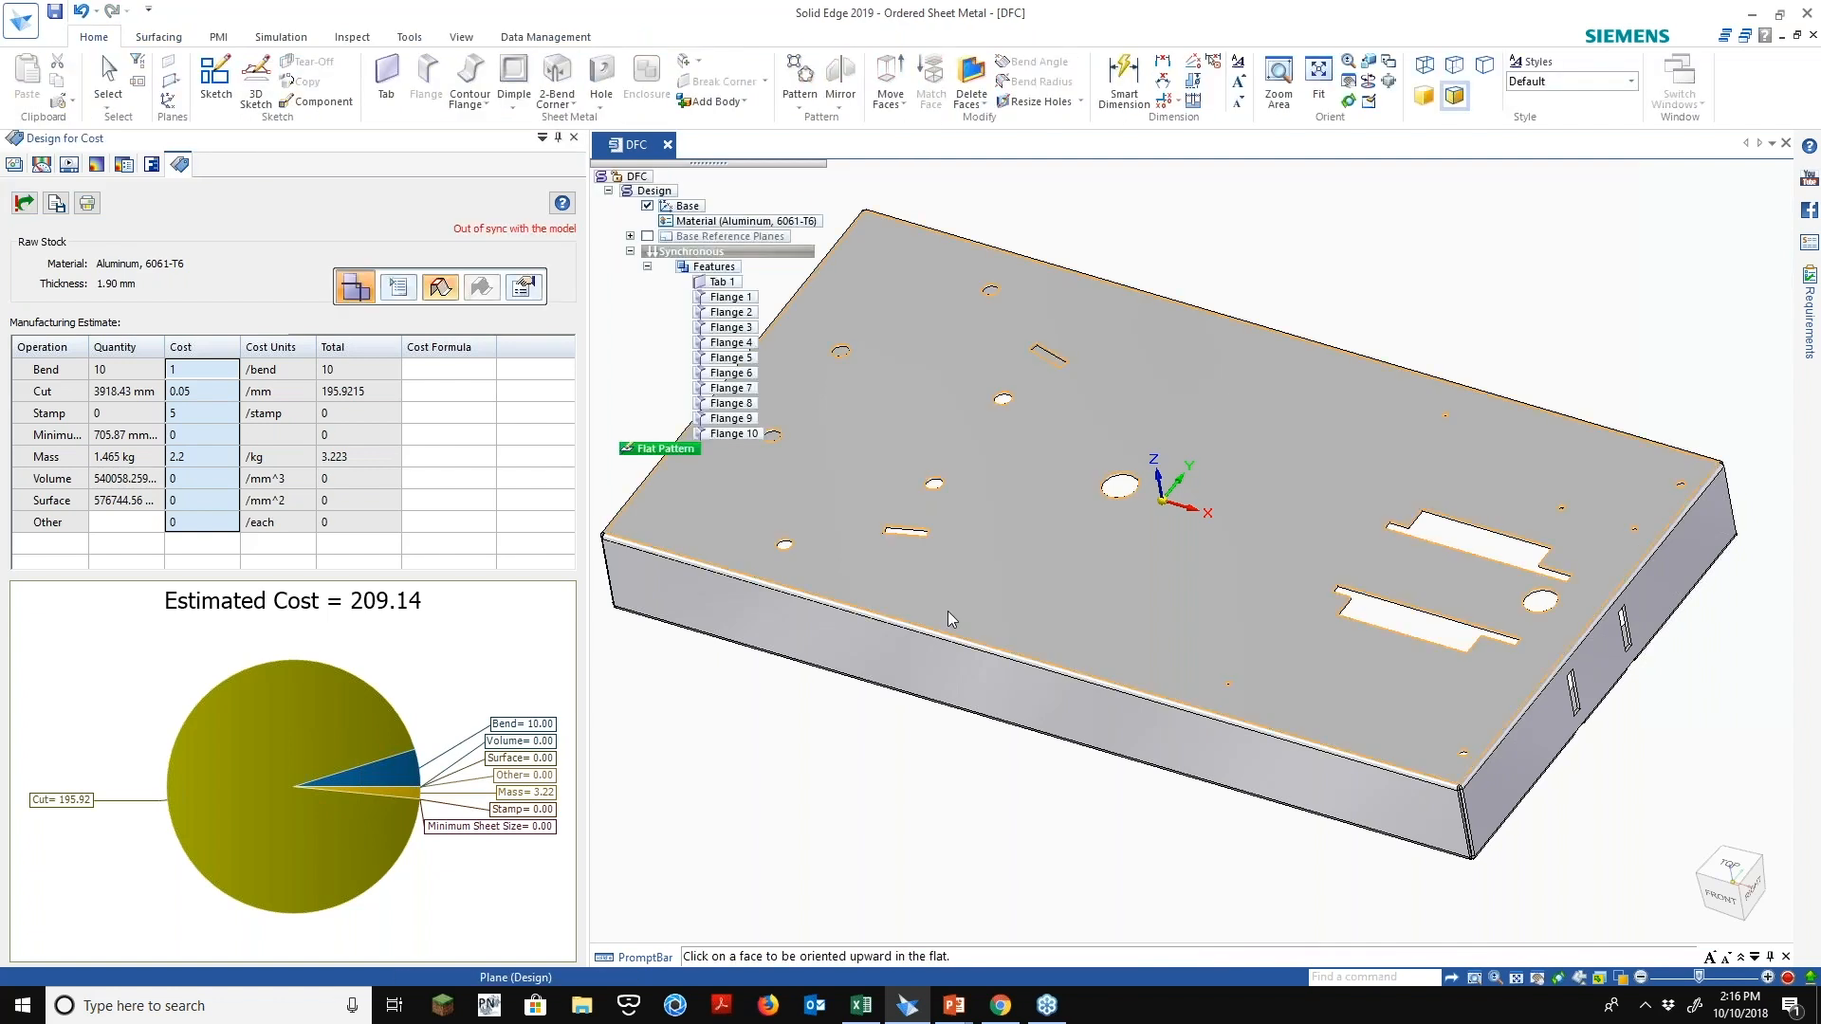
click(804, 593)
scroll(1089, 740, down, 2)
middle_drag(1090, 739, 1043, 607)
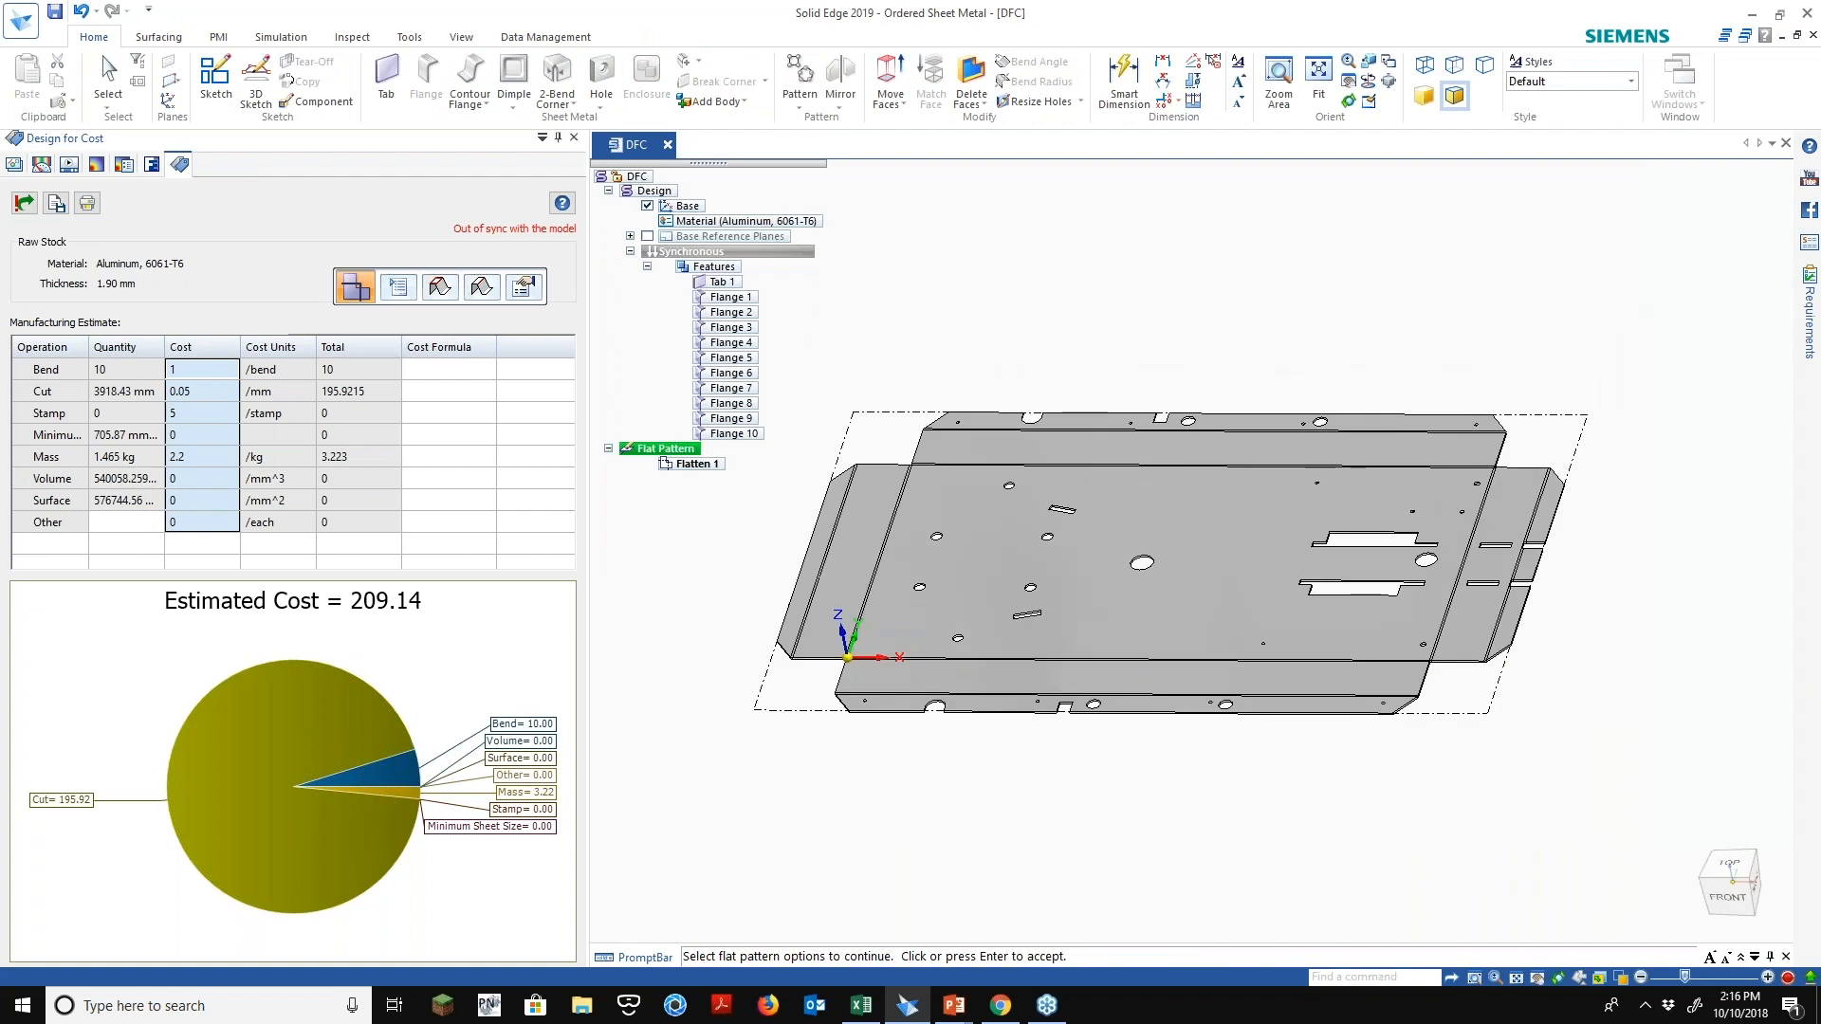
Return the model to the Synchronous environment and update the cost estimate
click(410, 37)
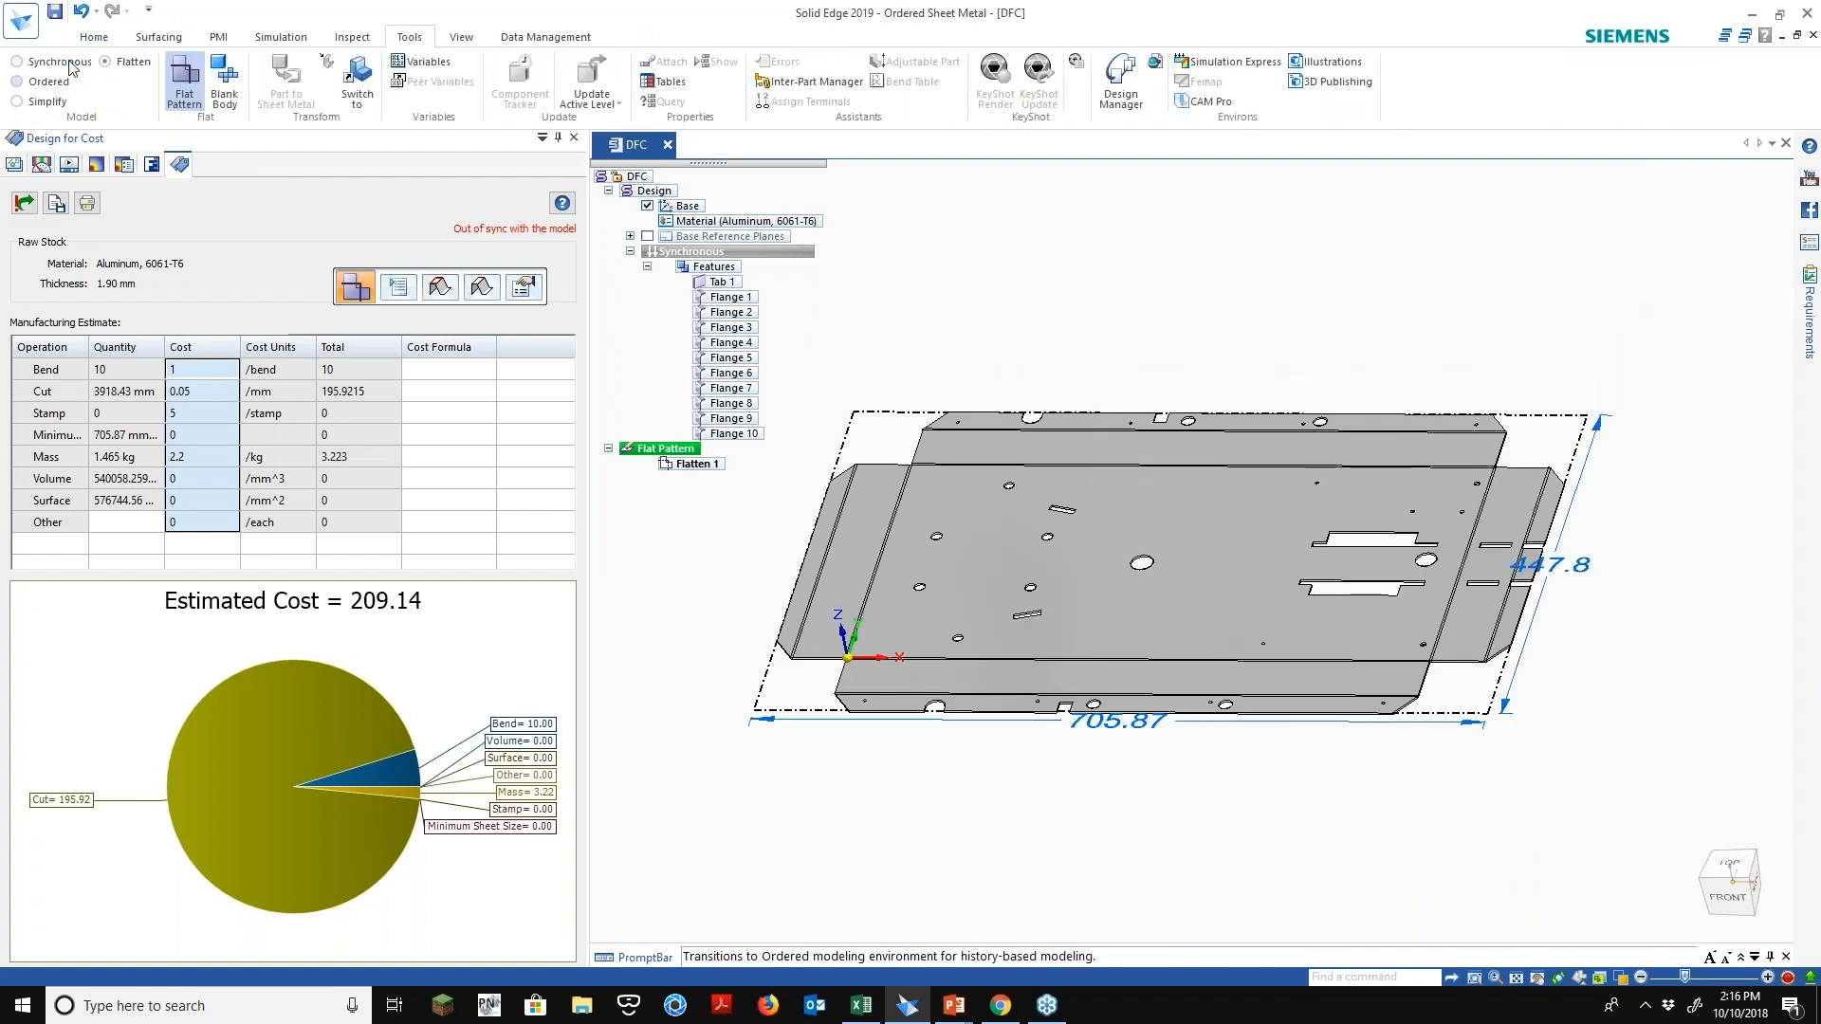
click(70, 63)
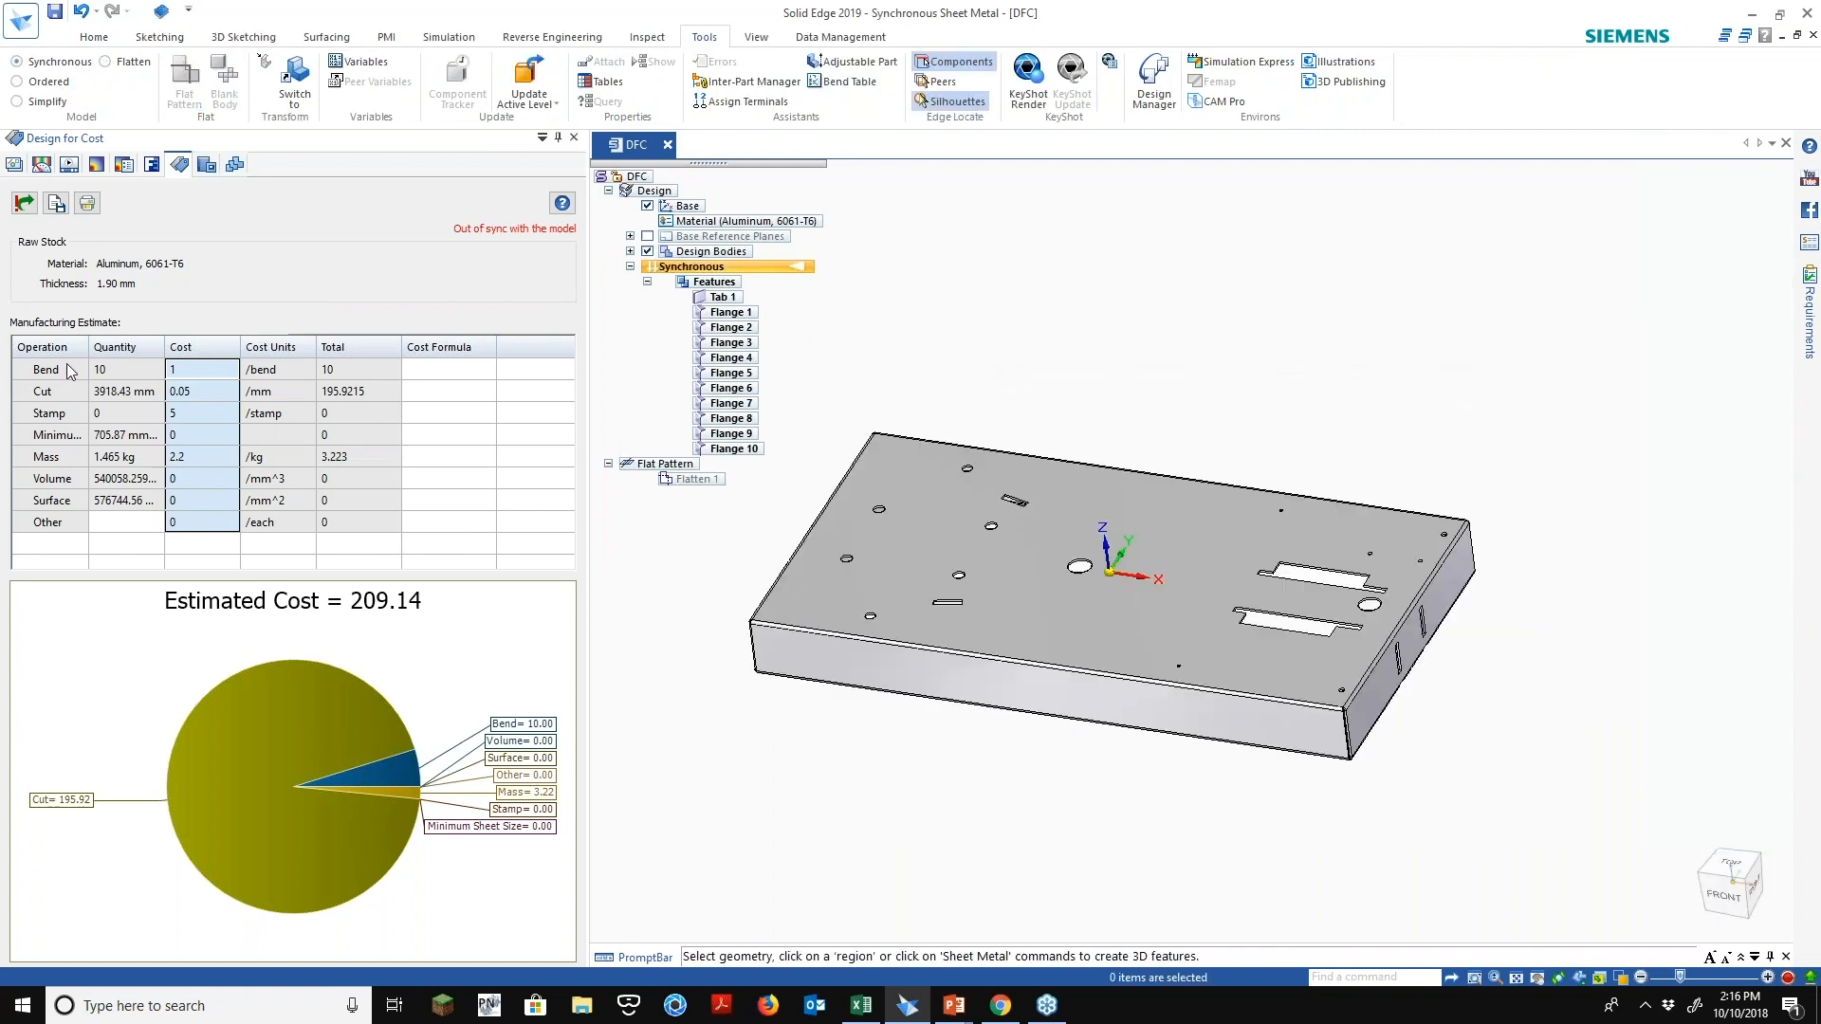
click(25, 203)
Open and cancel the CSV export of the estimate, and read through the Design for Cost report before closing it
click(58, 203)
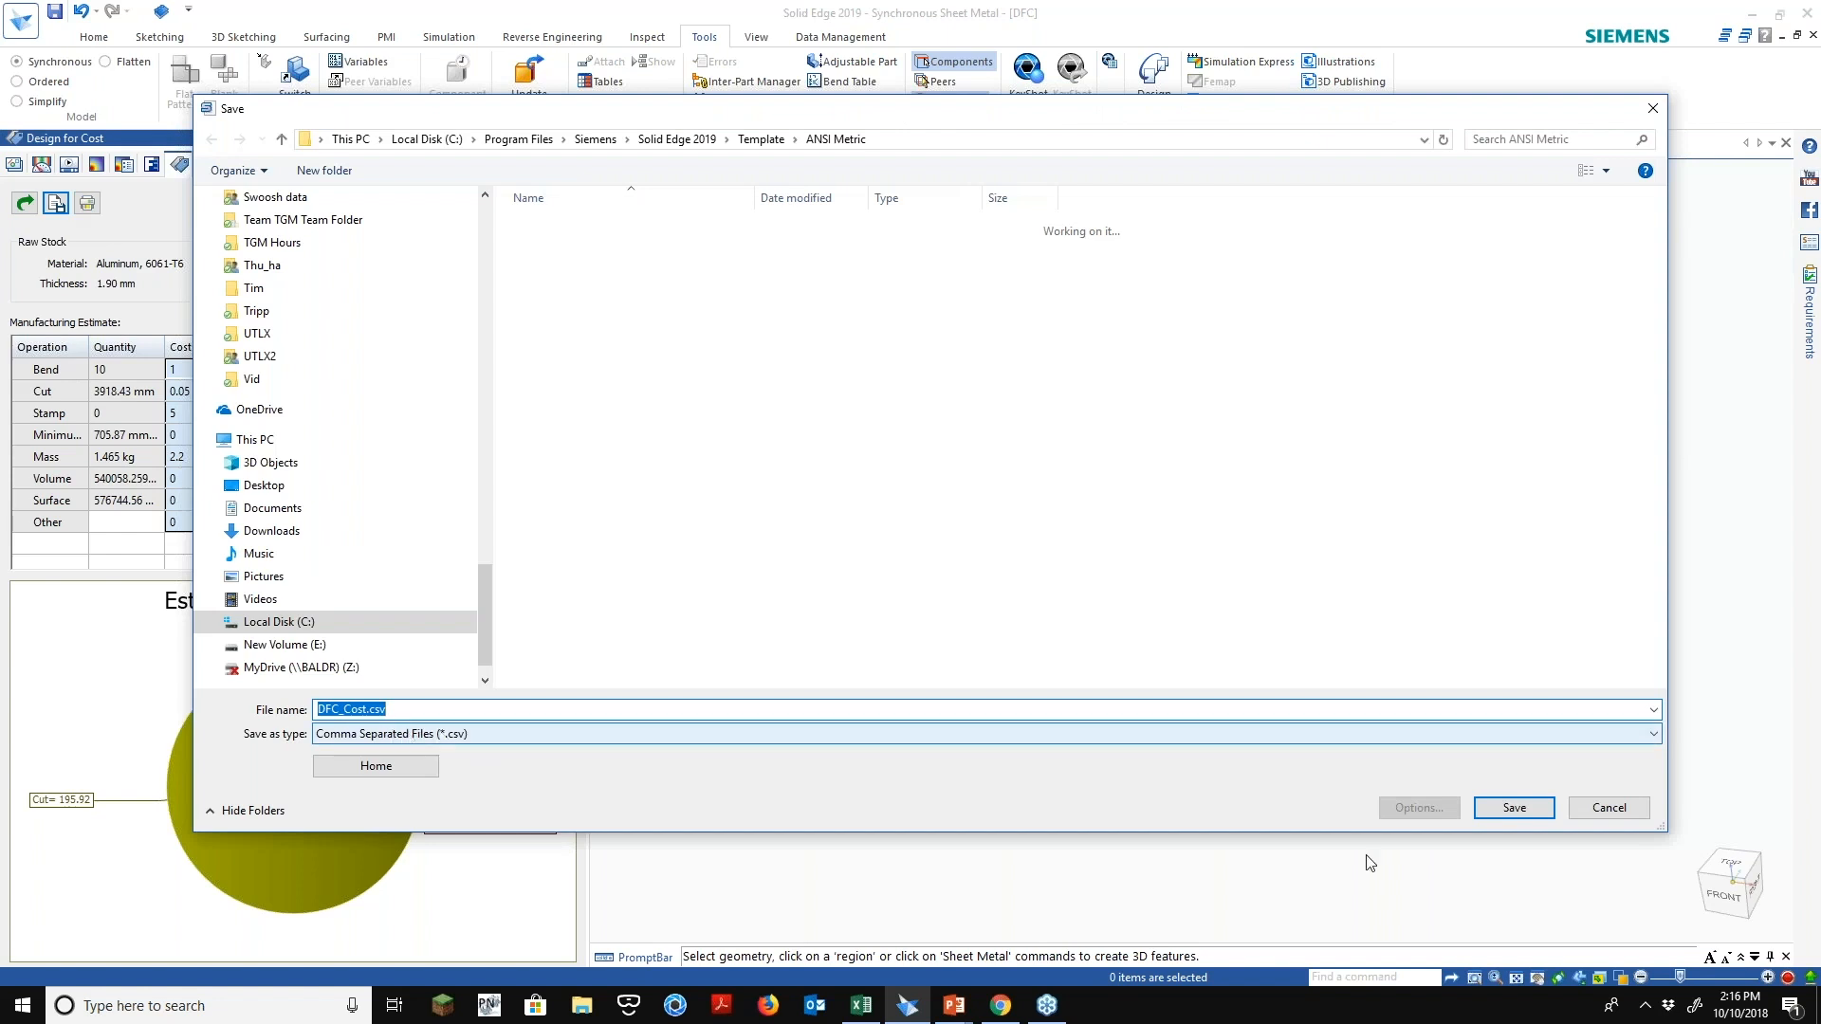
click(1609, 809)
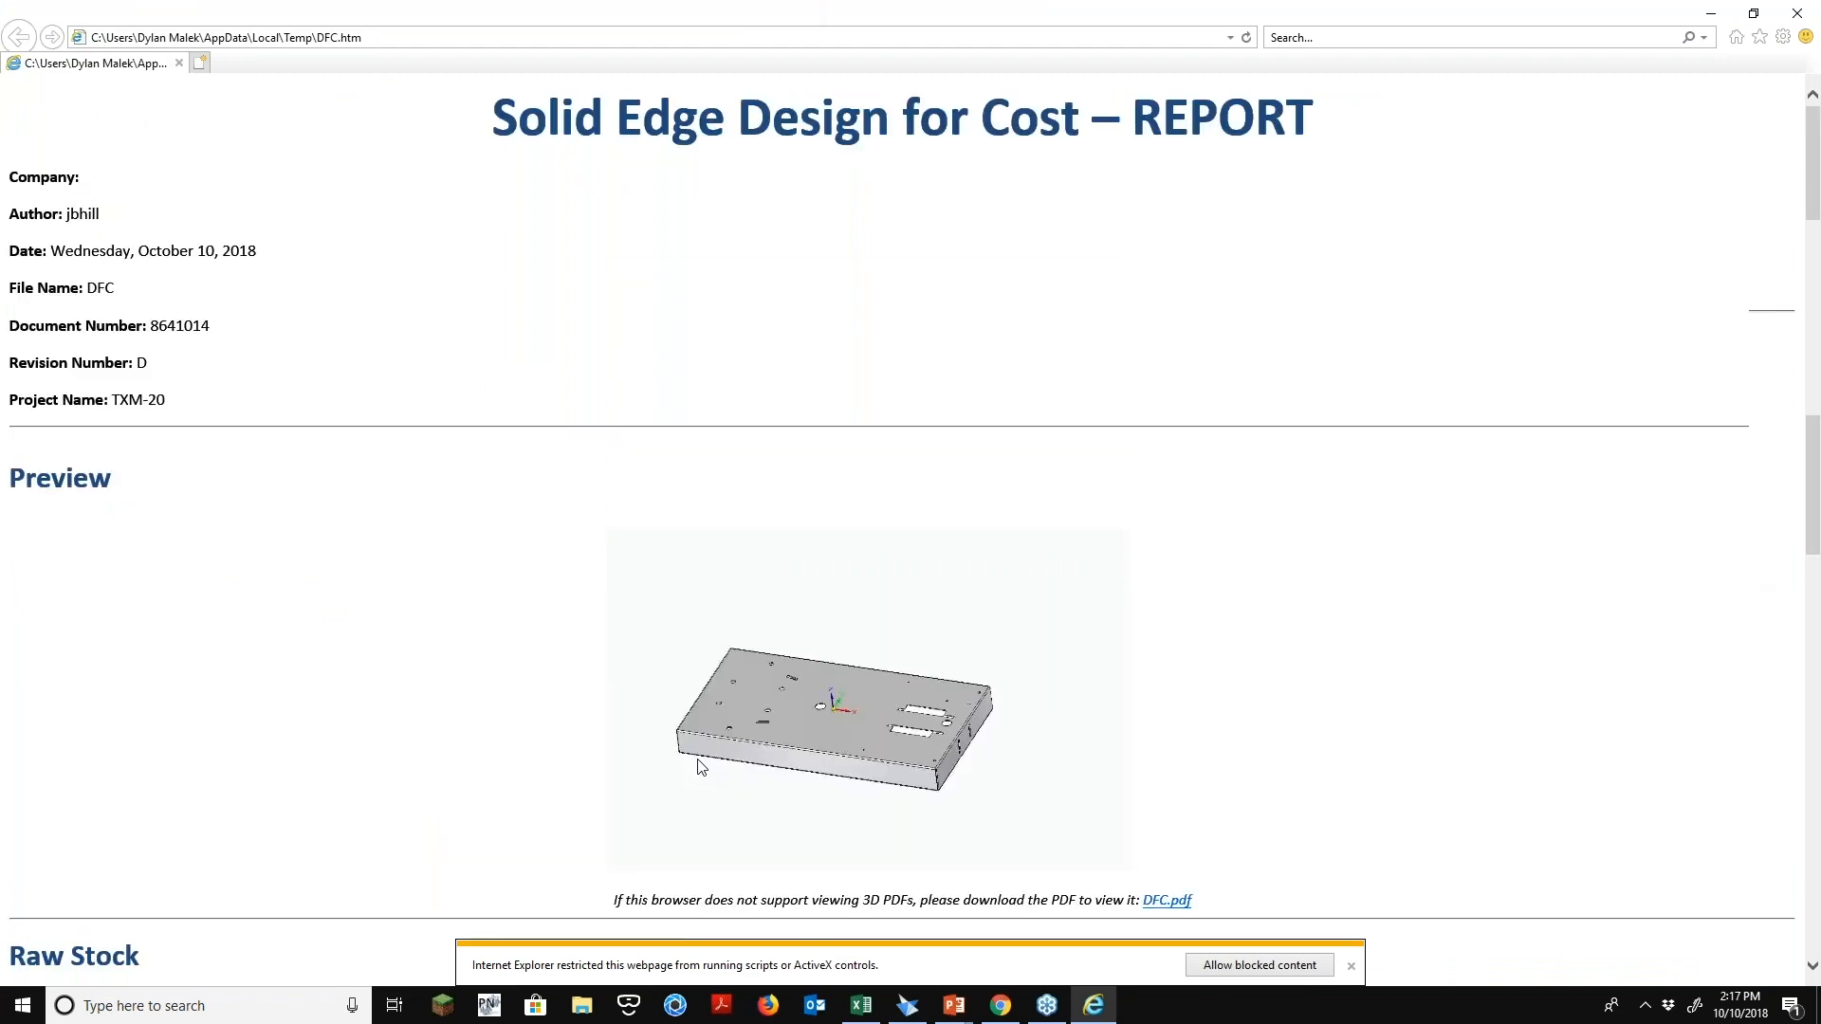
scroll(700, 767, down, 10)
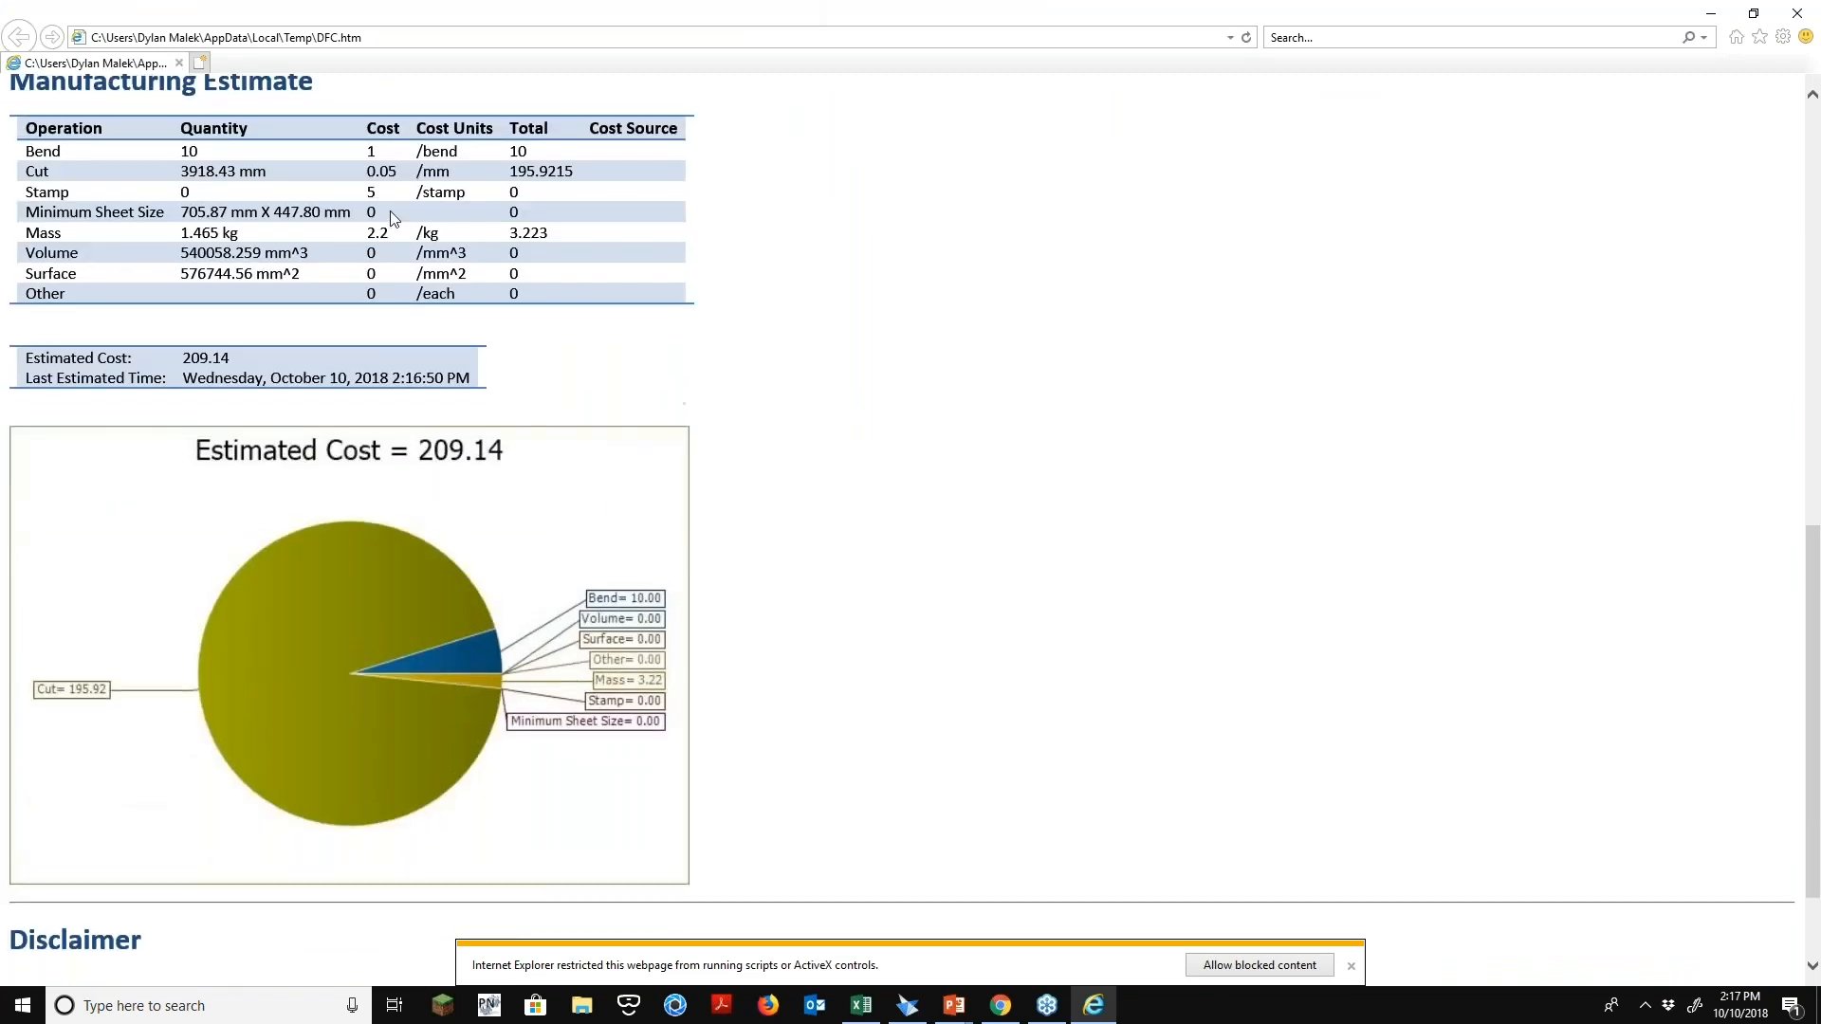
scroll(392, 218, down, 3)
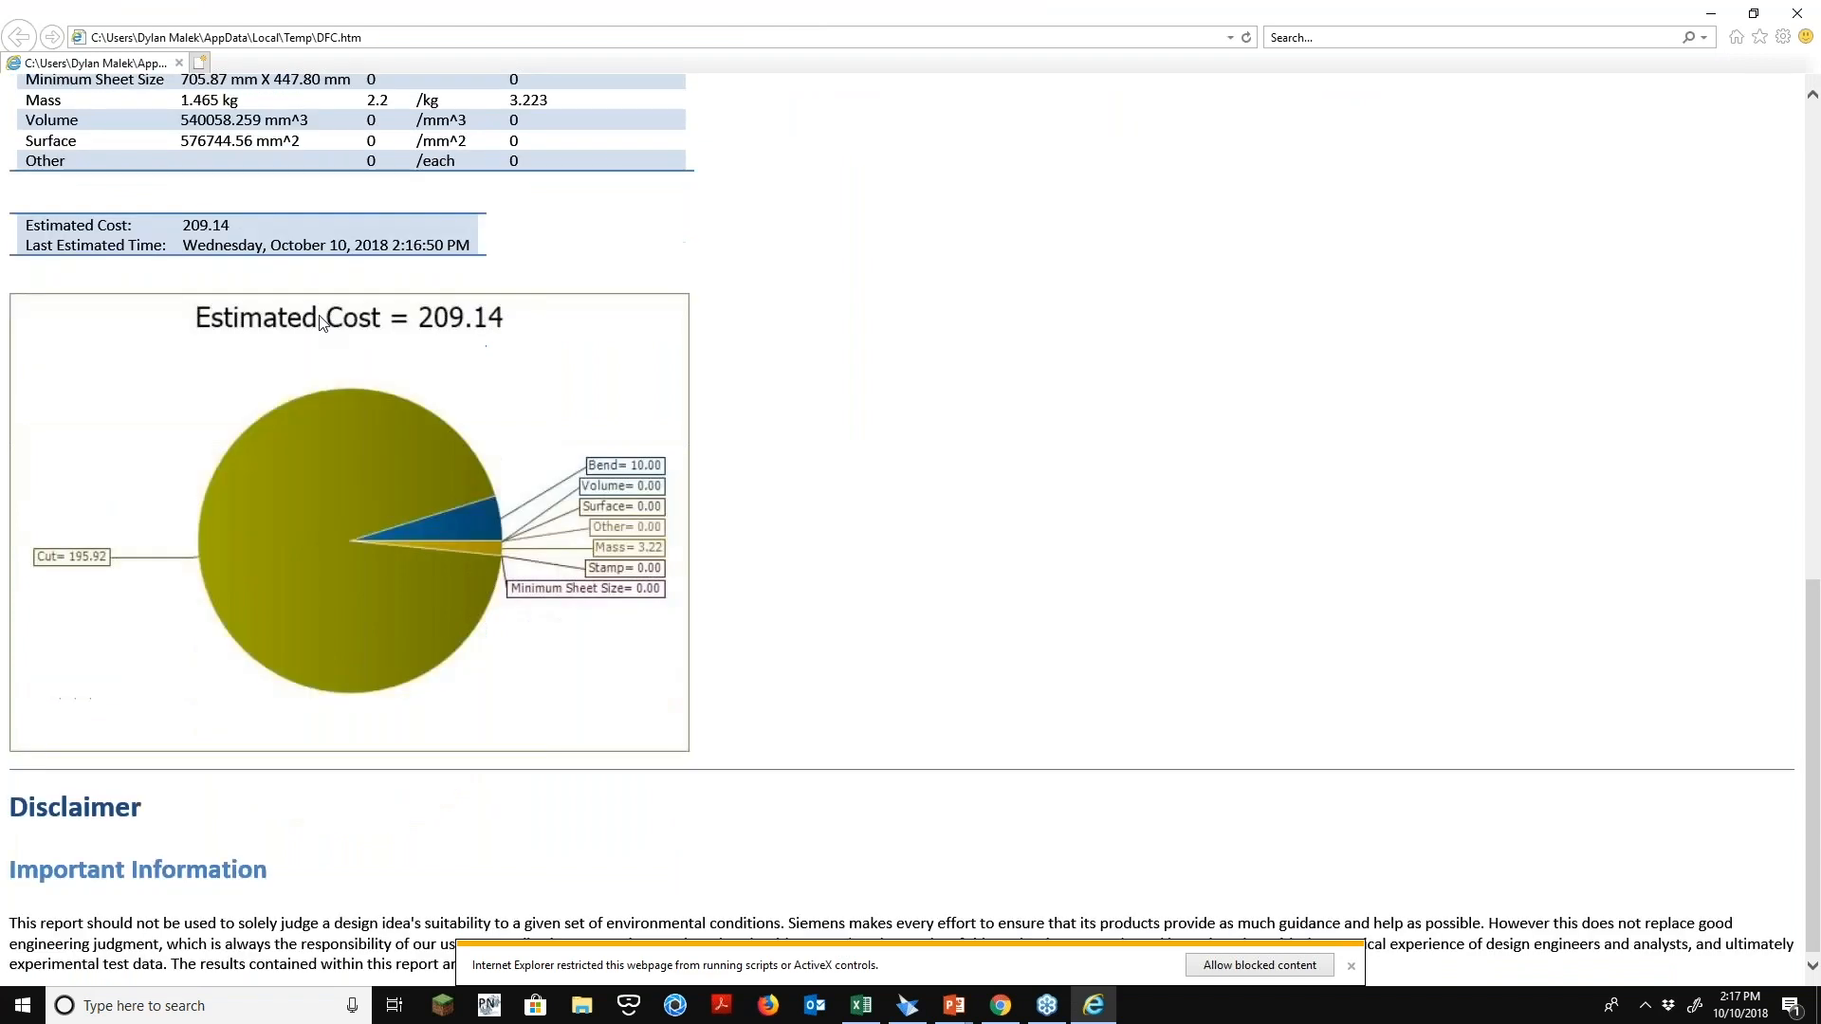
scroll(569, 437, up, 10)
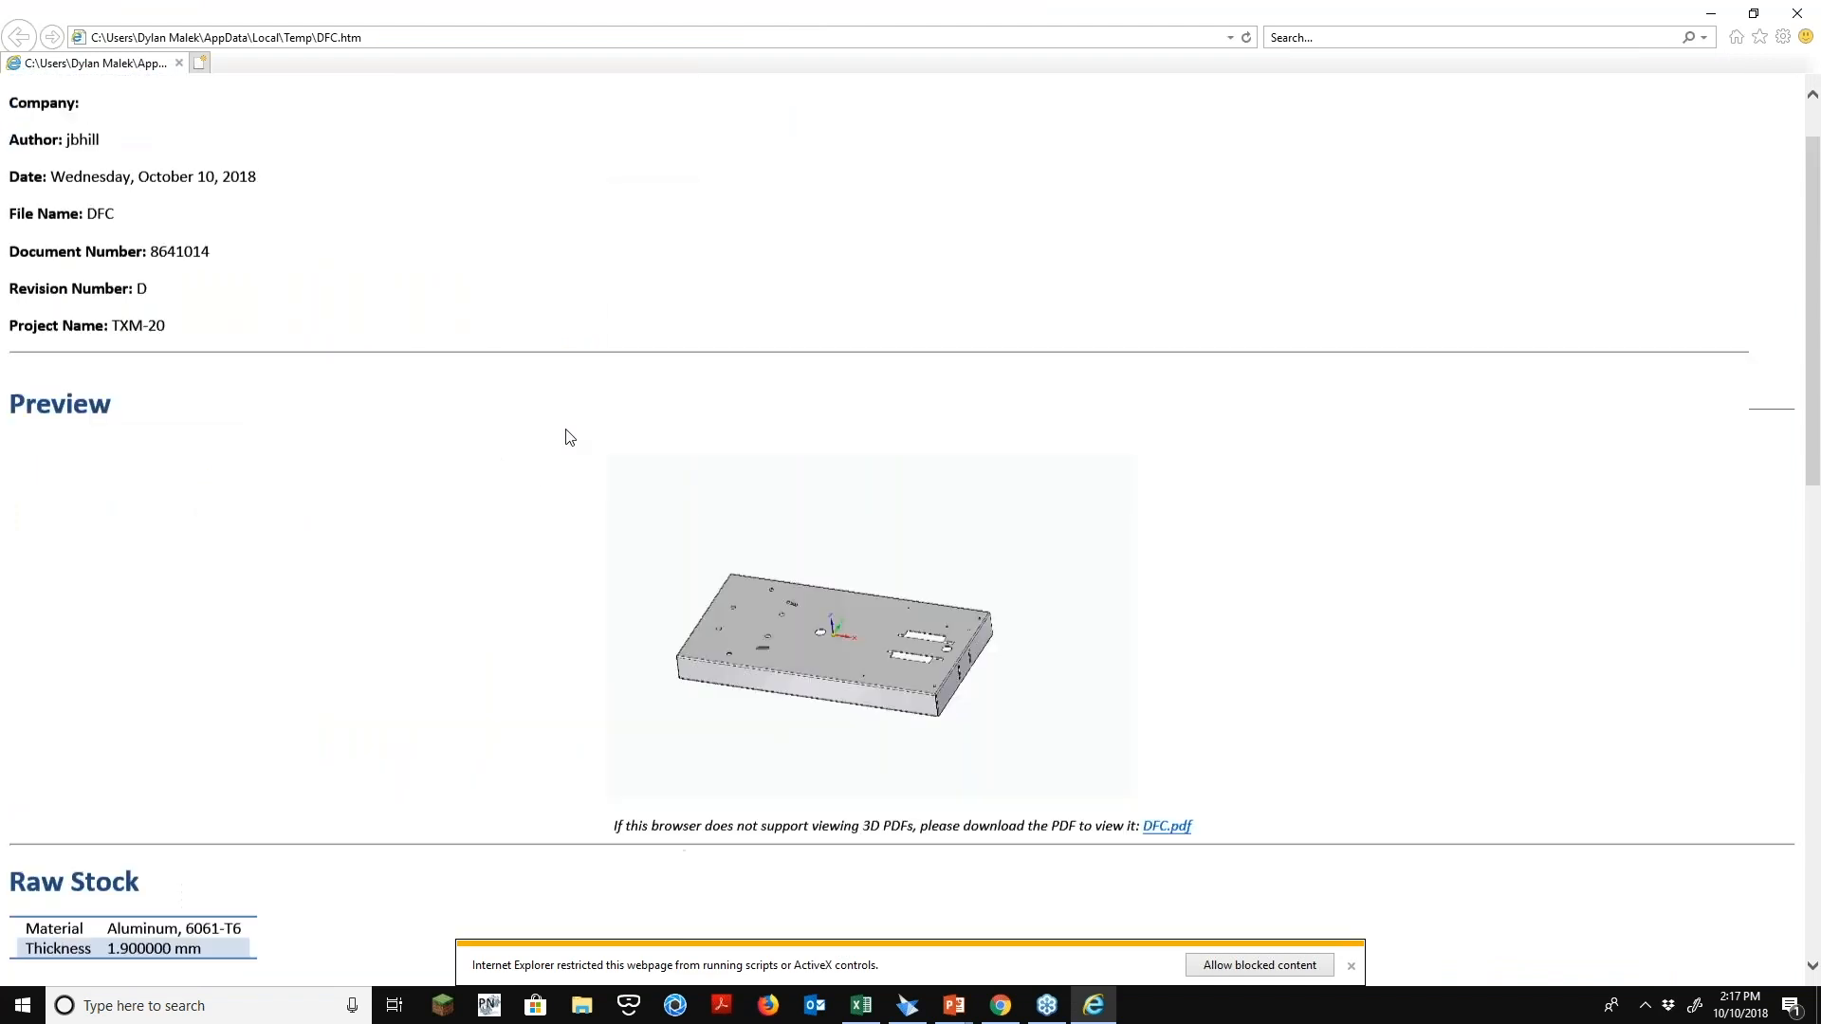
scroll(569, 436, up, 1)
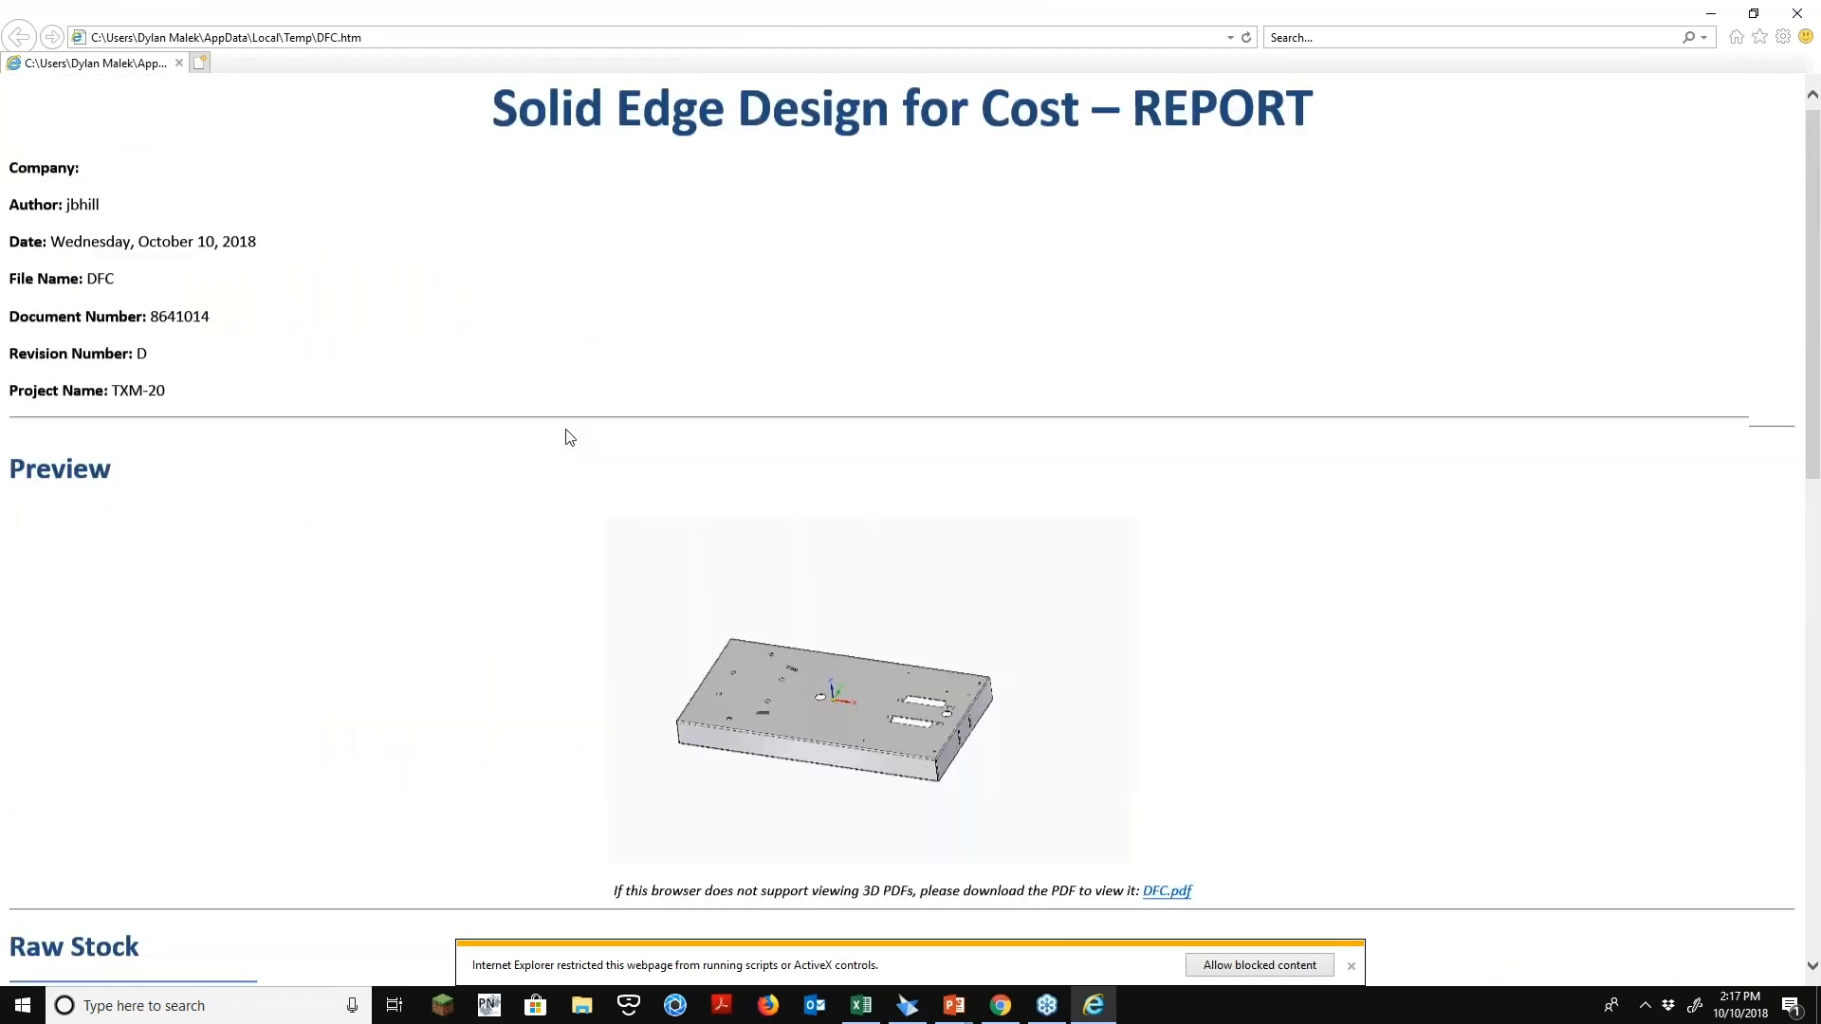
click(1795, 14)
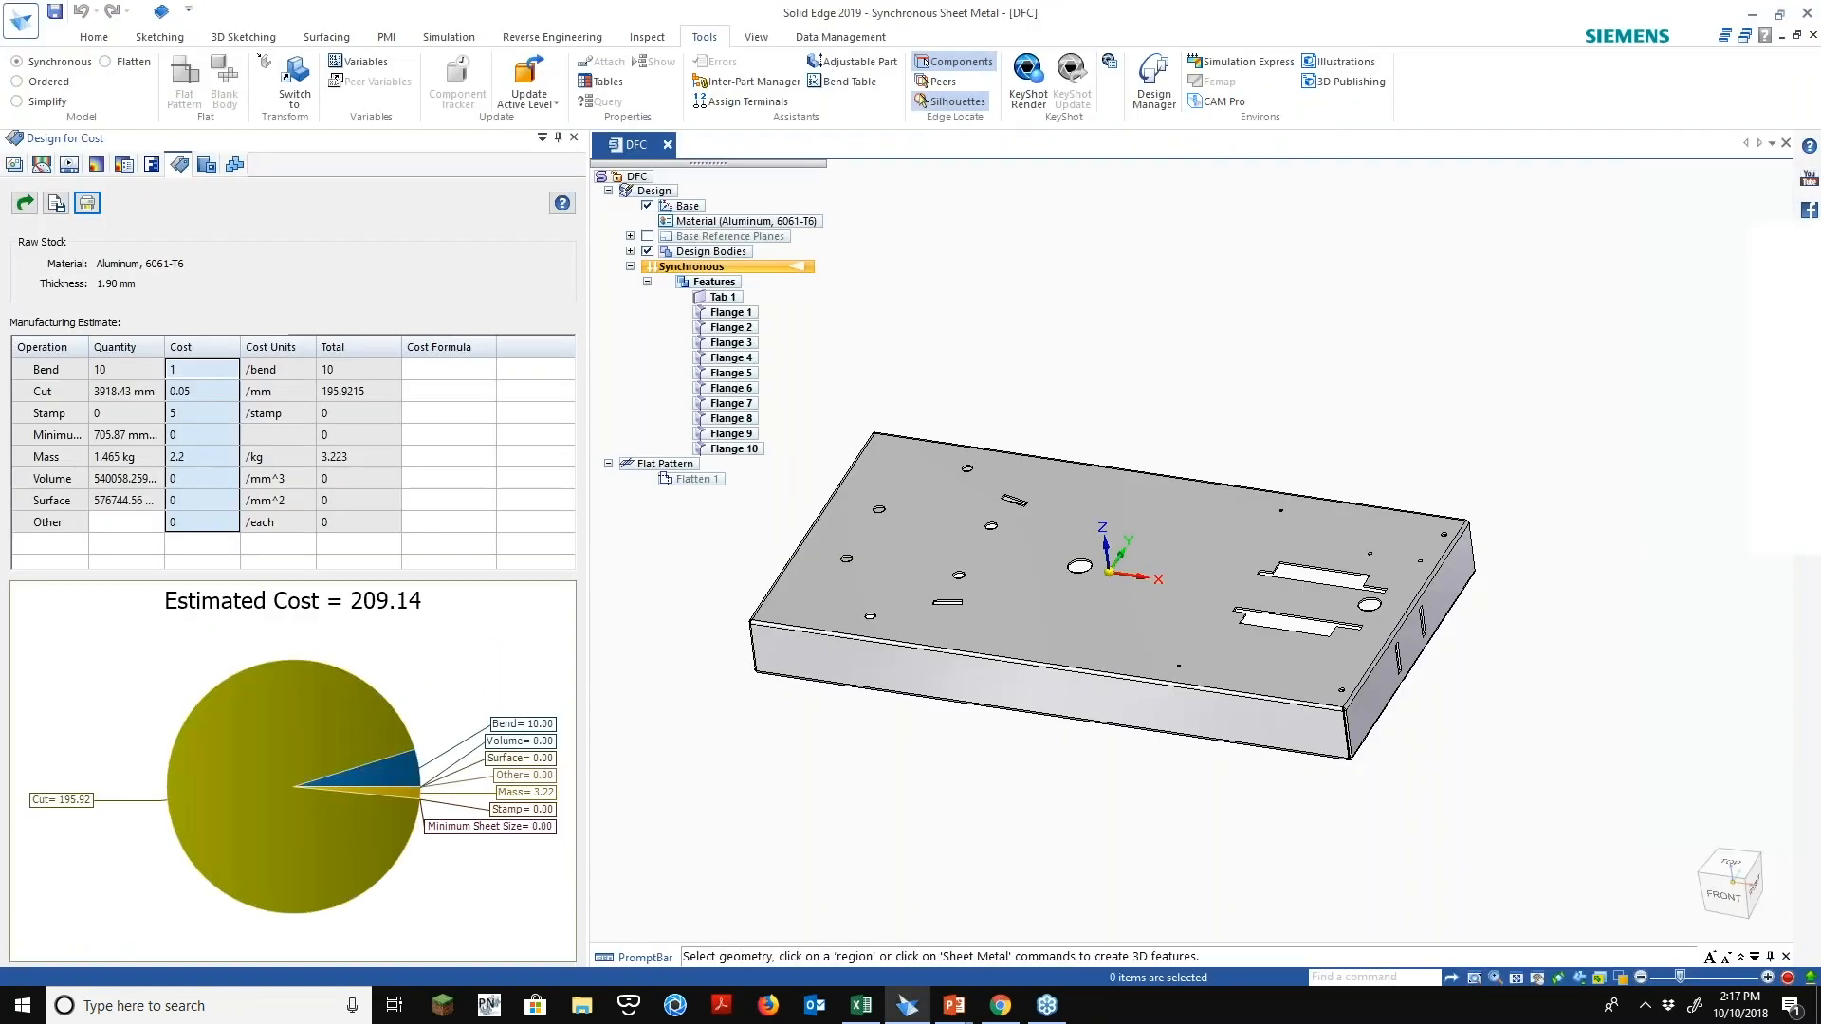
click(21, 19)
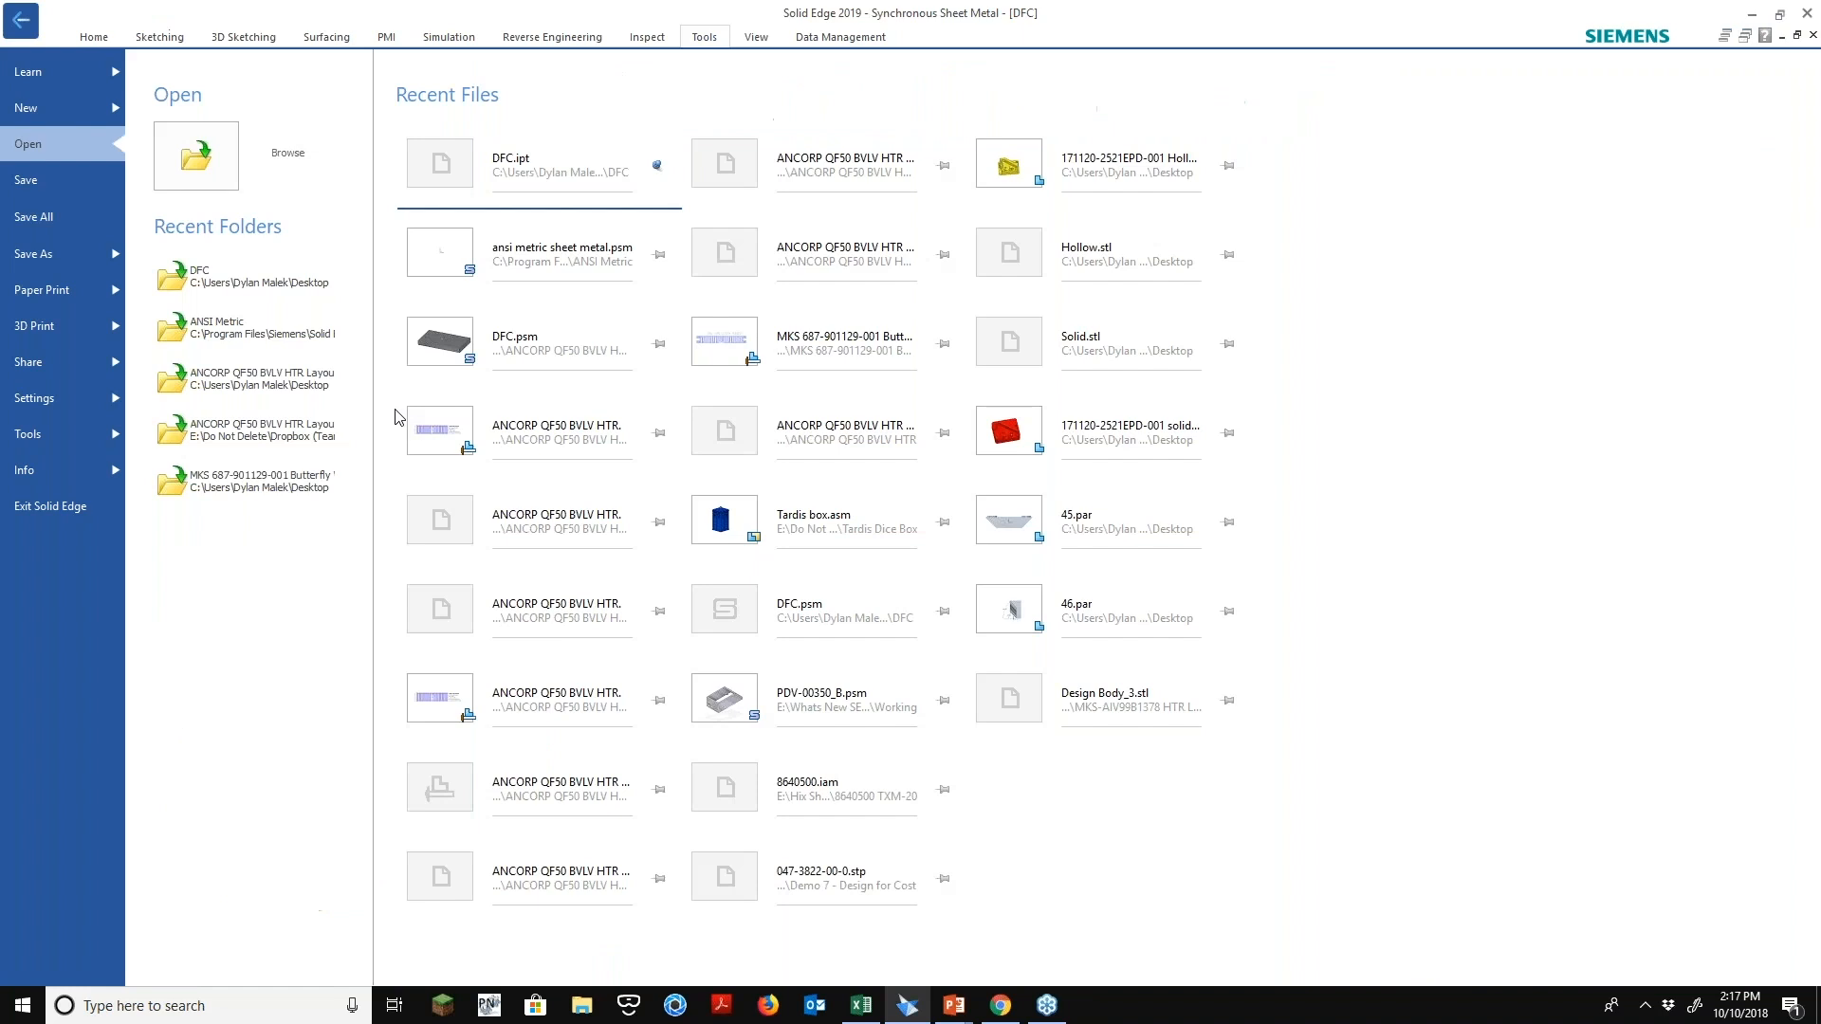
click(26, 108)
click(398, 417)
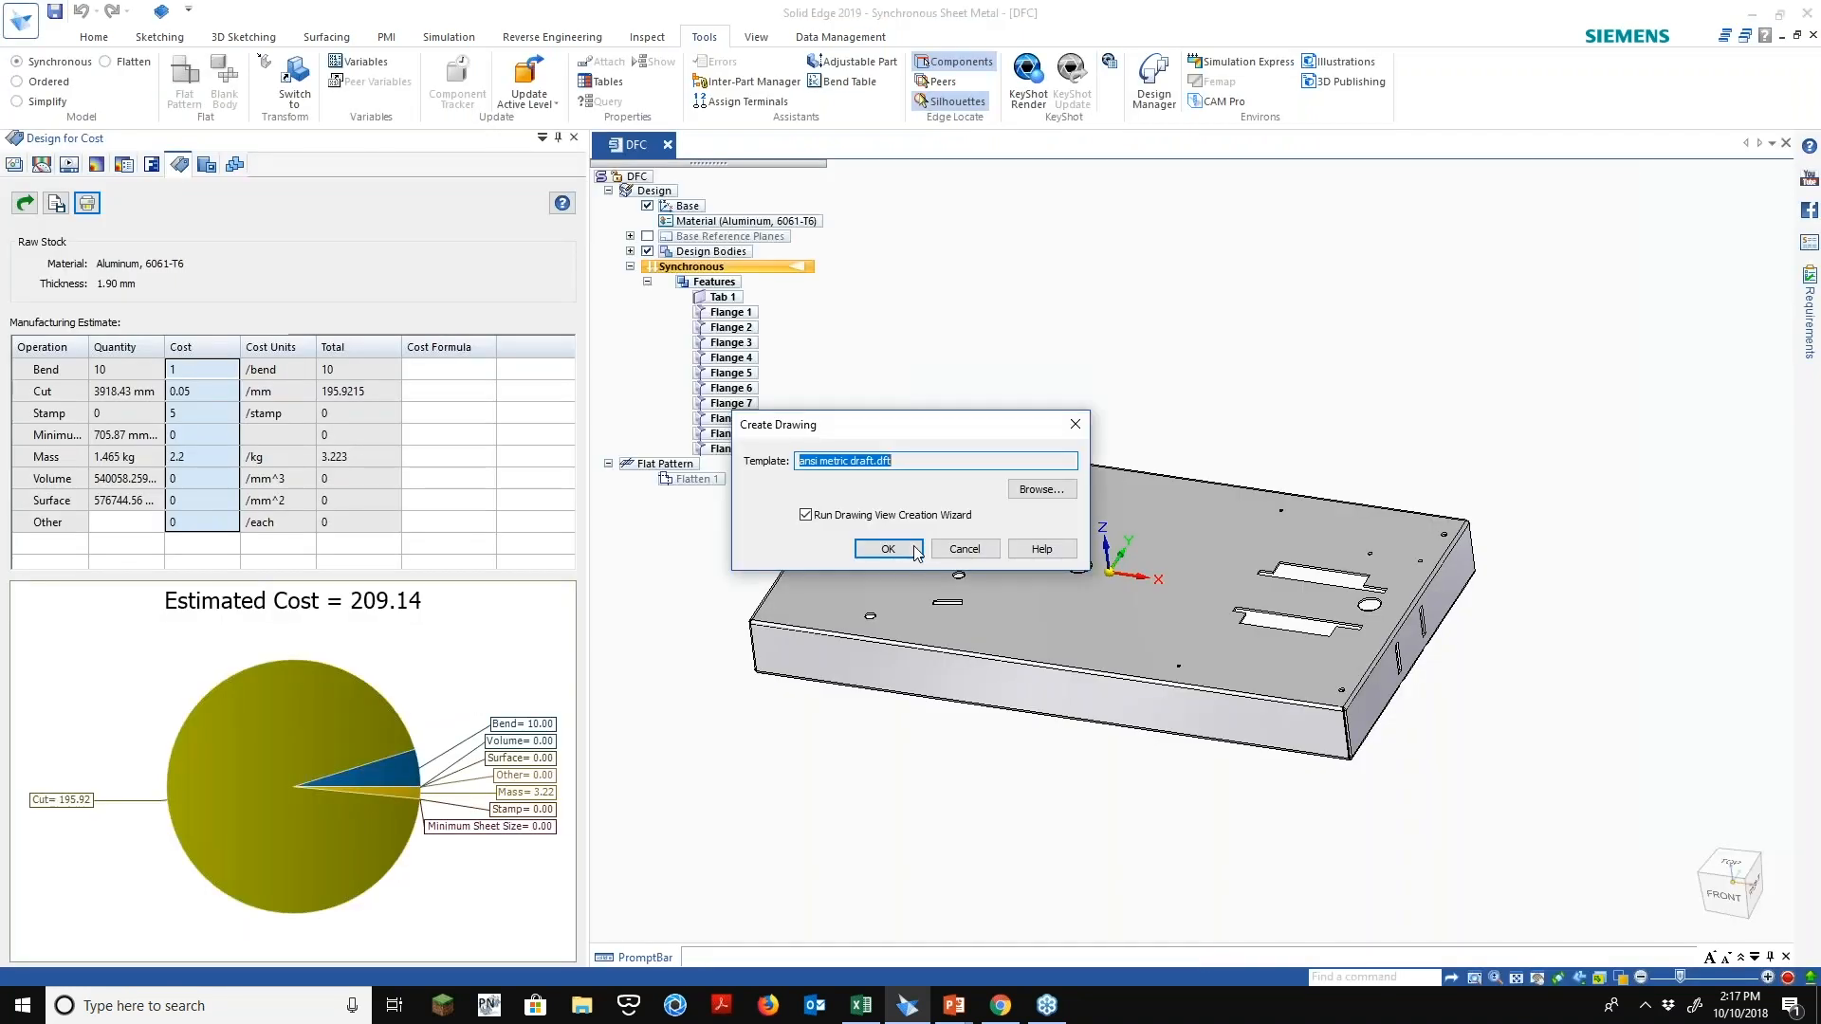
click(916, 551)
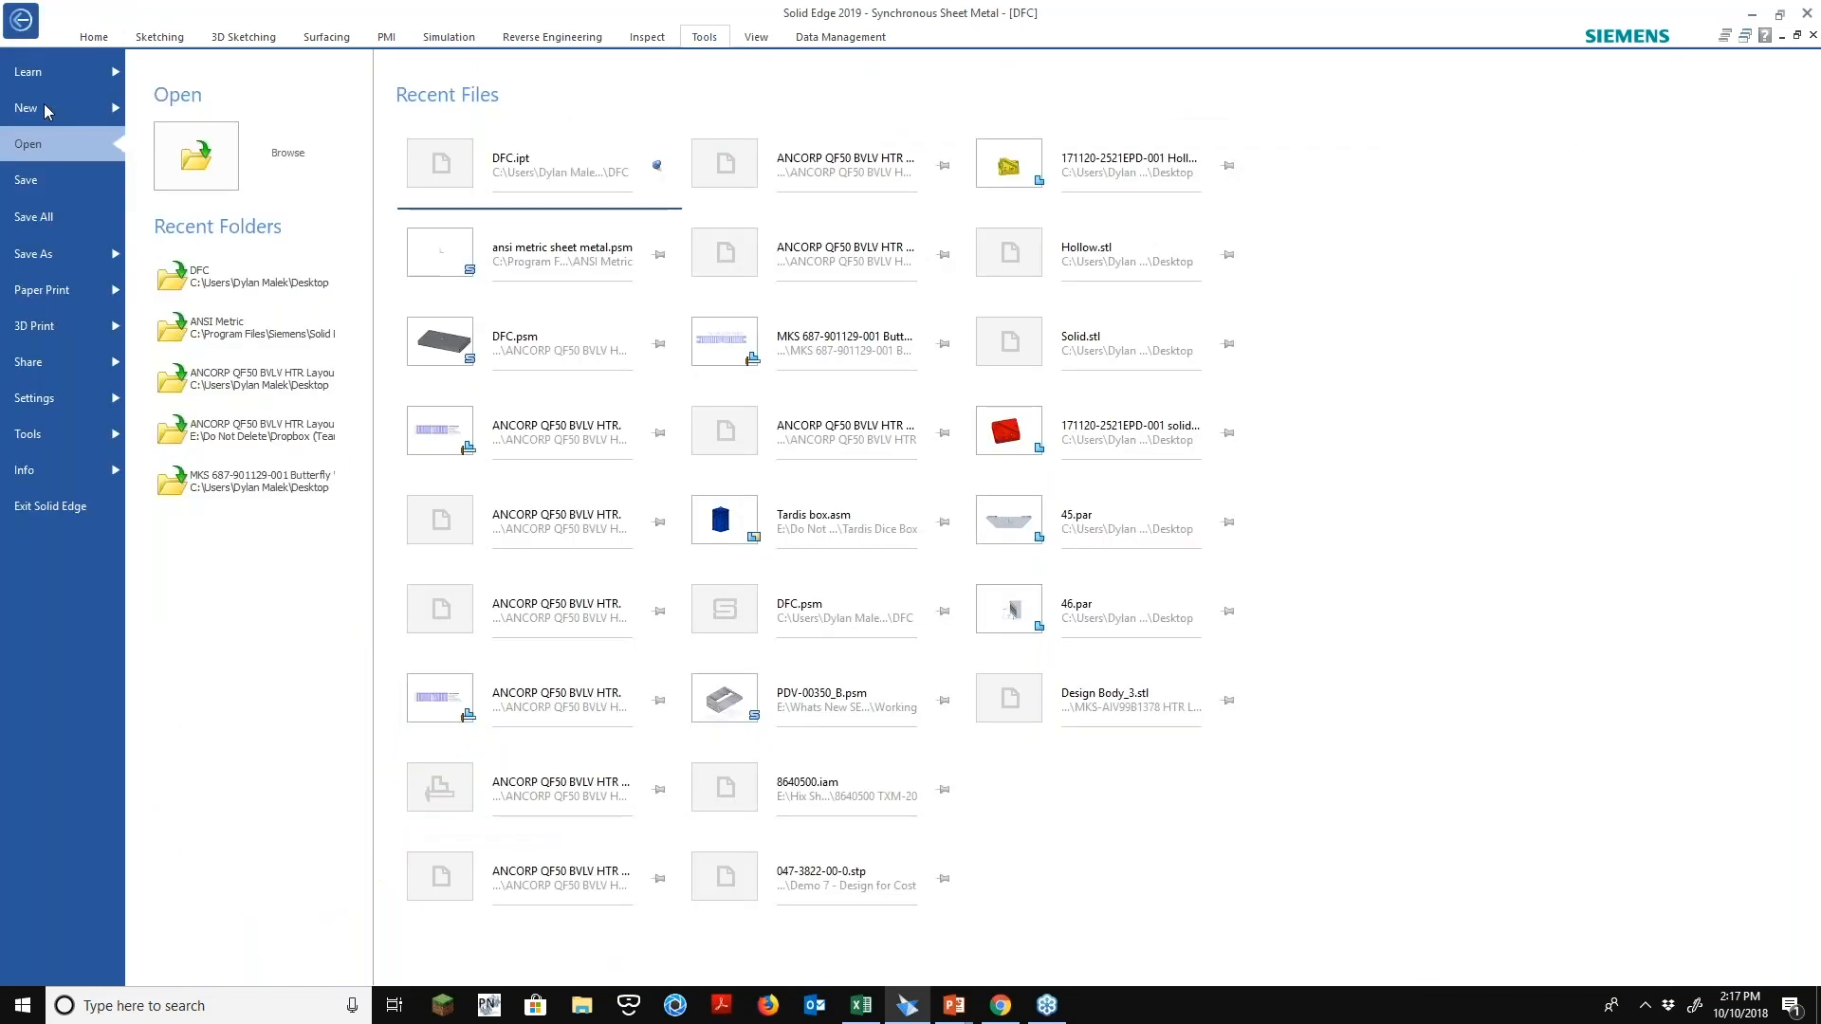
Create a drawing of the model from the ansi metric draft.dft template with the drawing view wizard, saving the part as DFC.psm
click(48, 112)
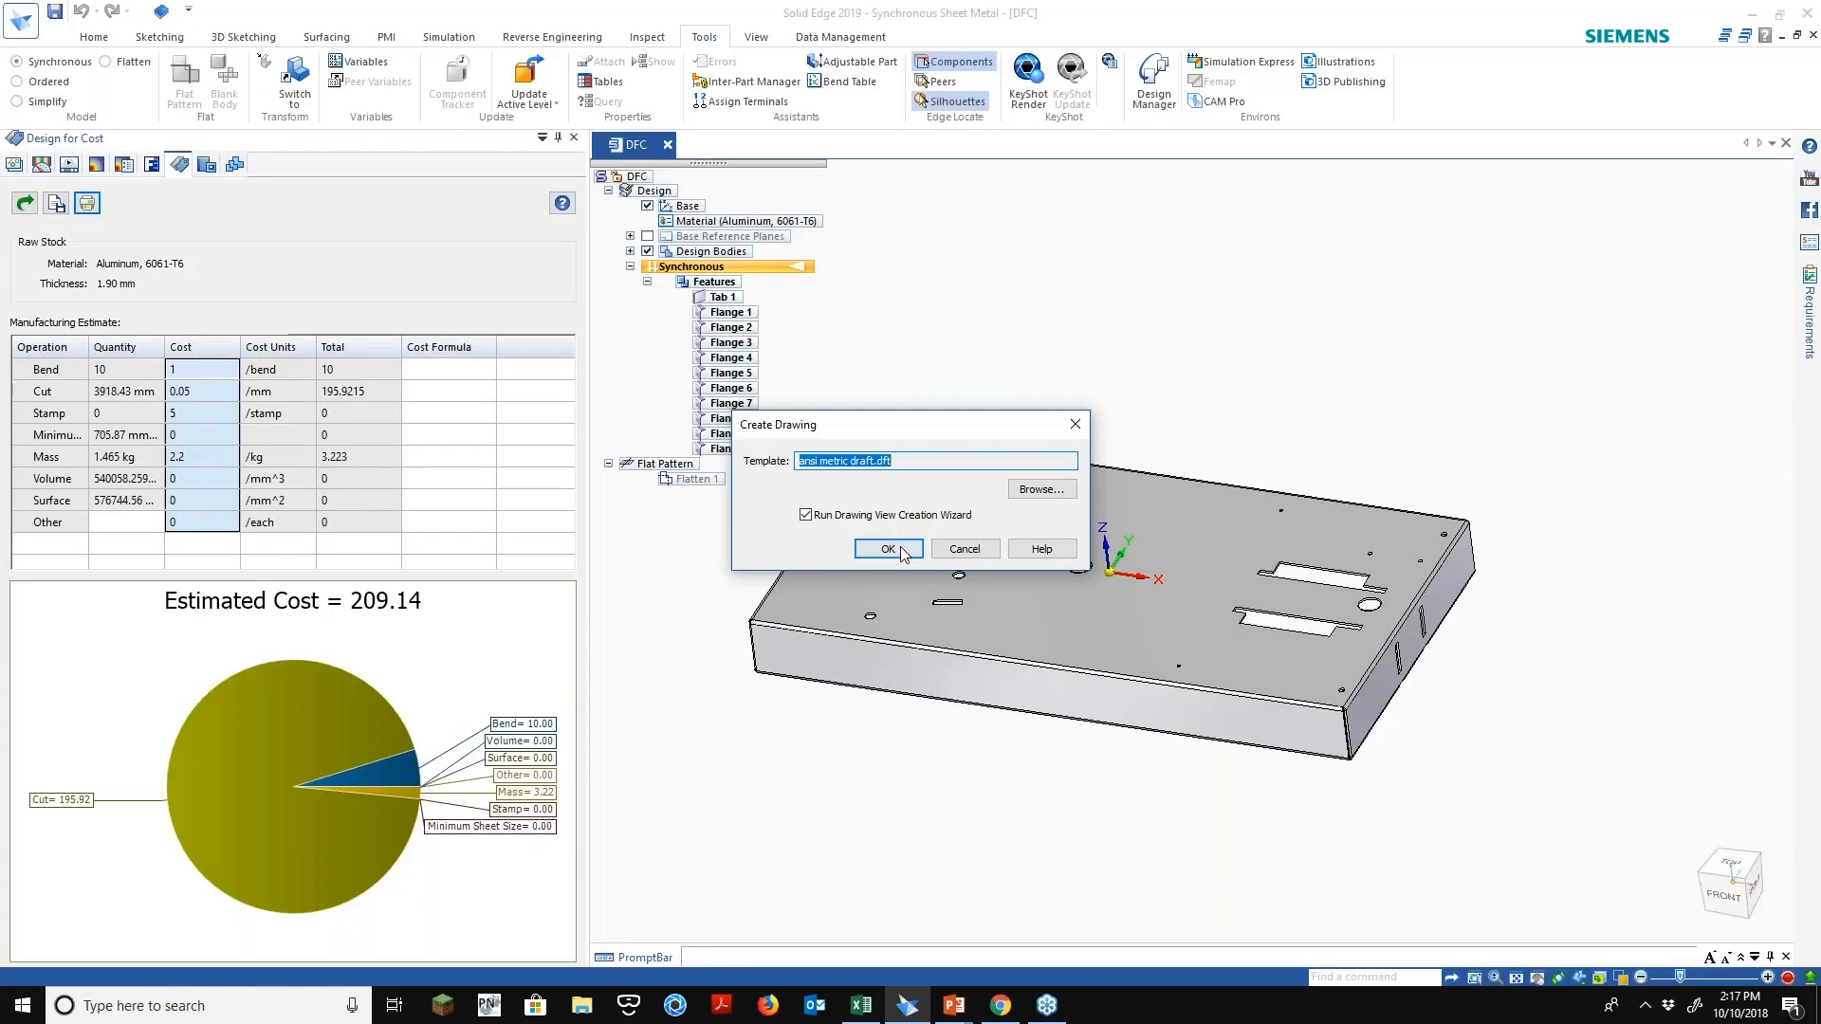
click(888, 549)
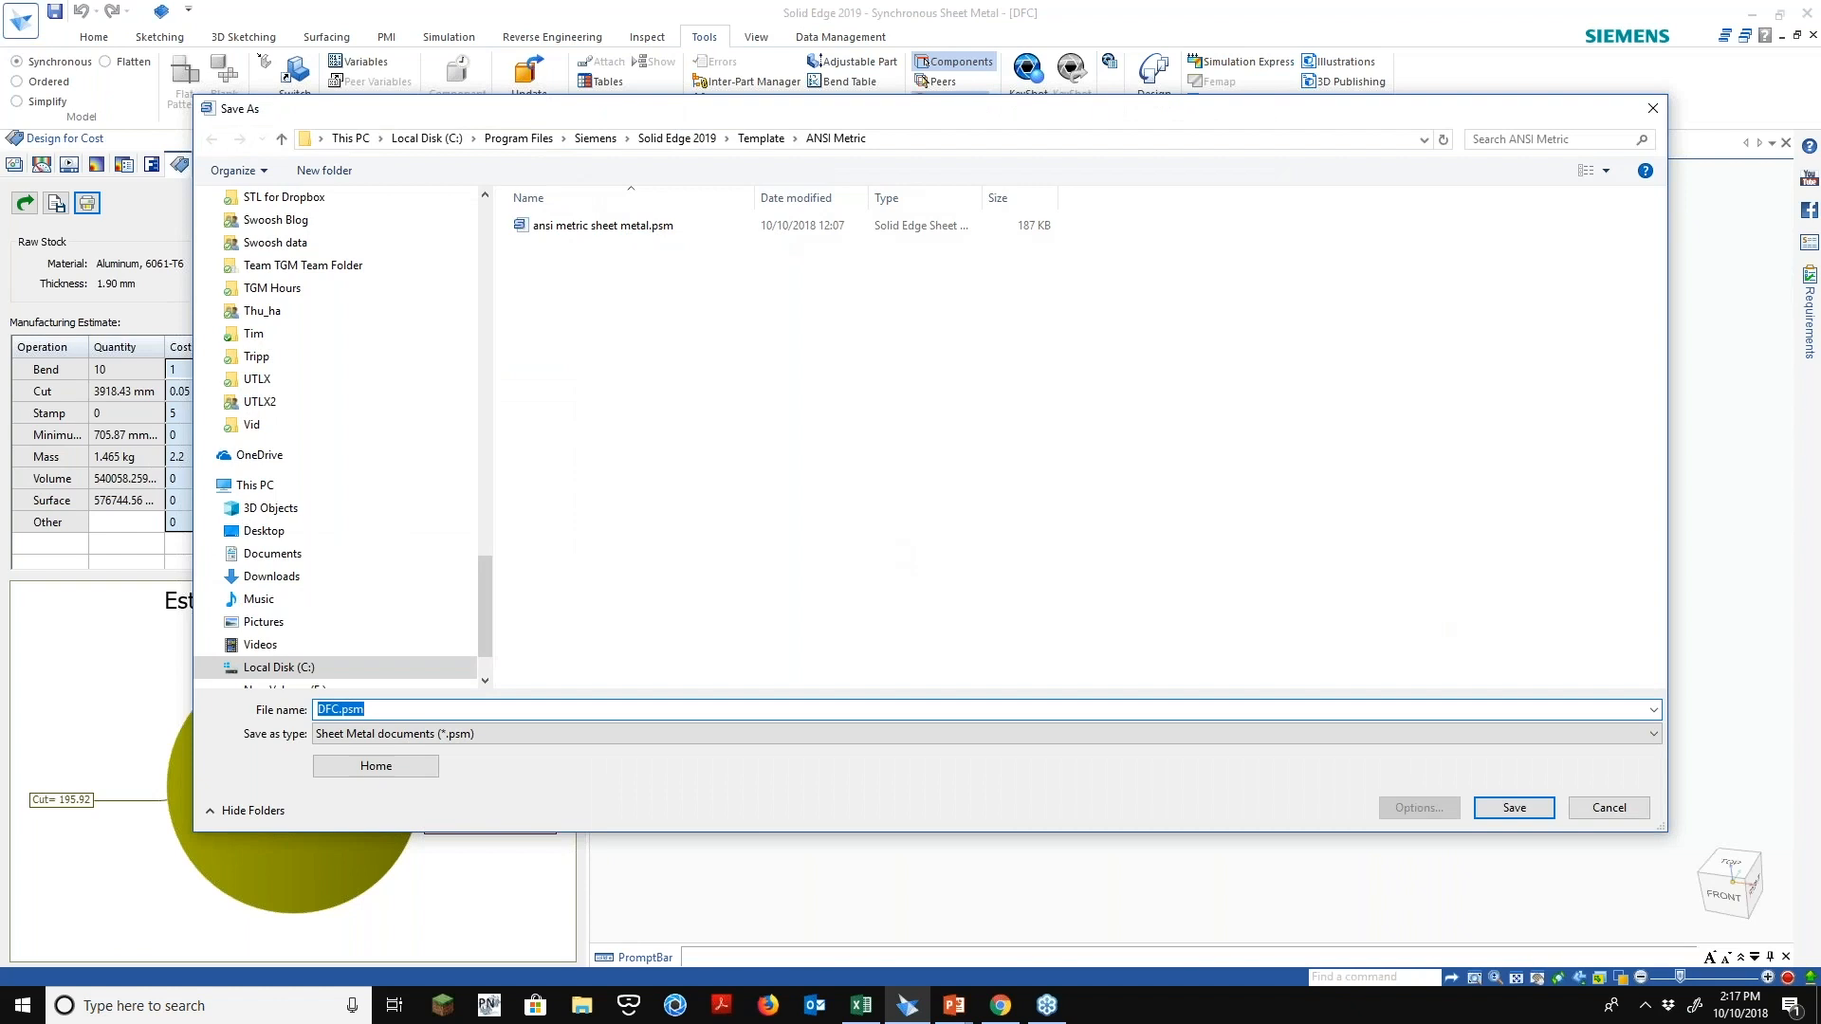
key(Return)
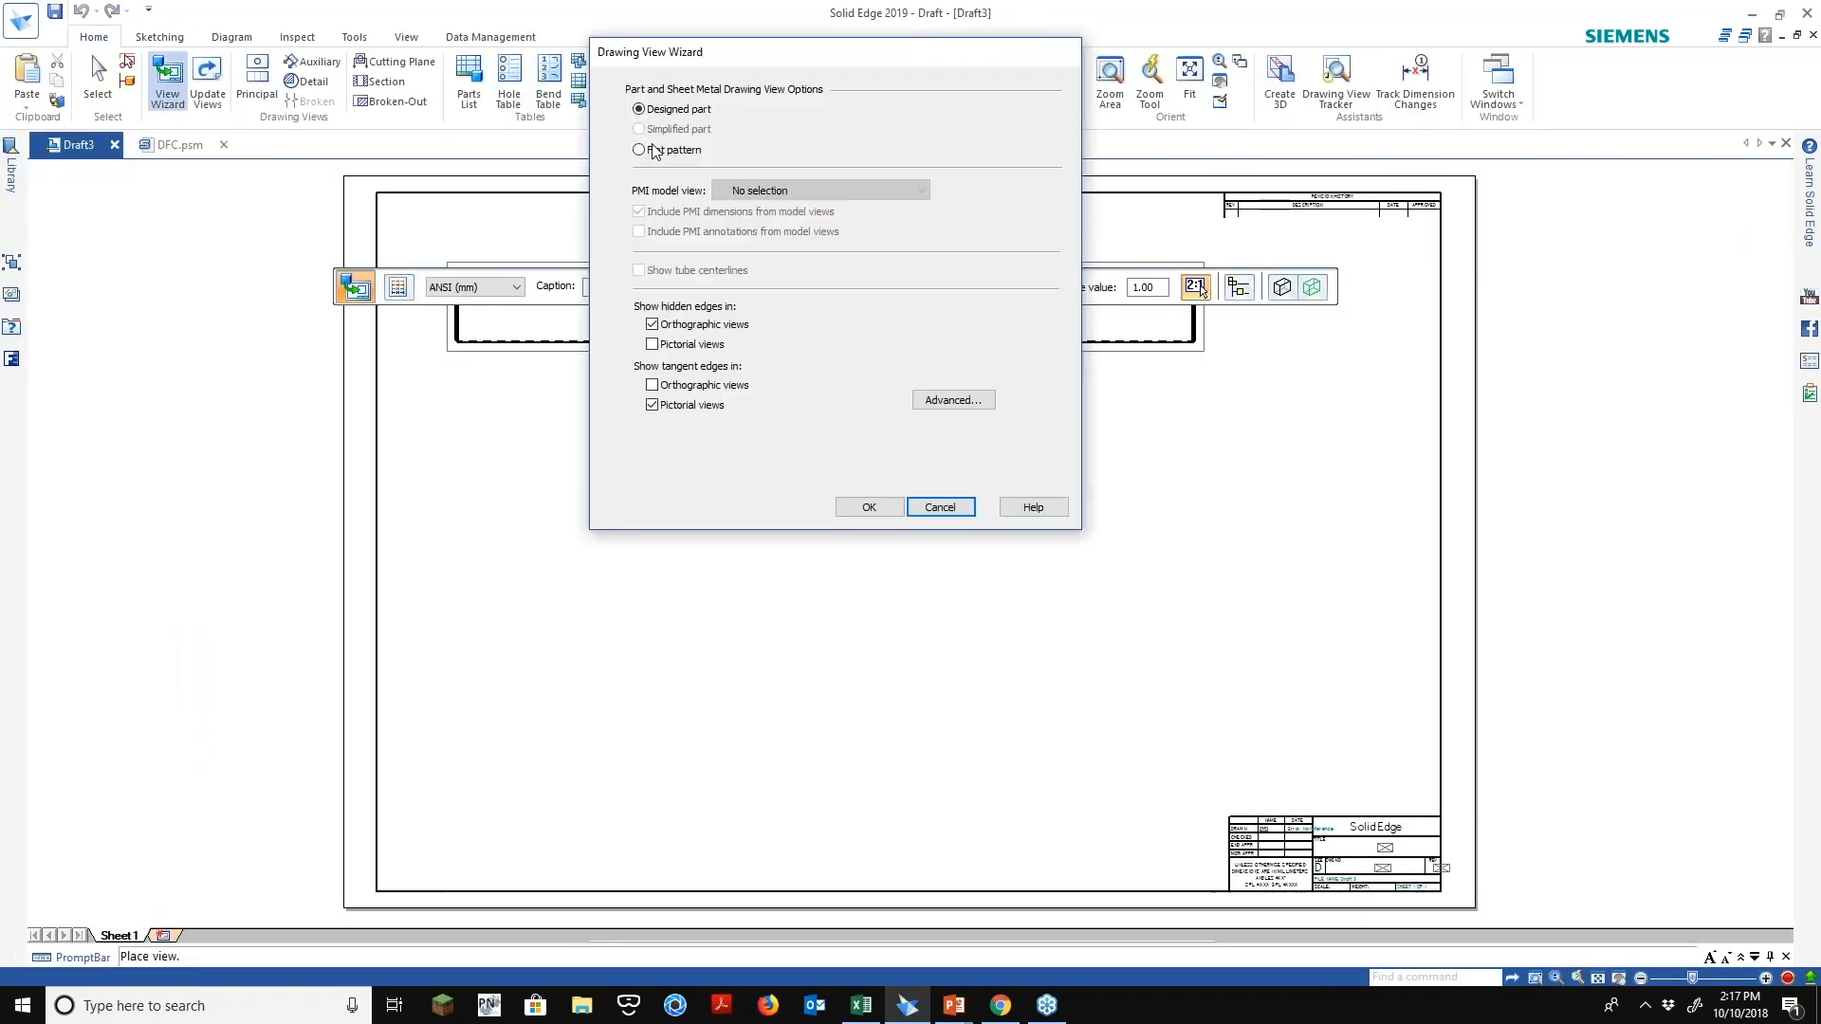
Choose the flat pattern for the drawing view and place it near the middle of the sheet
click(869, 508)
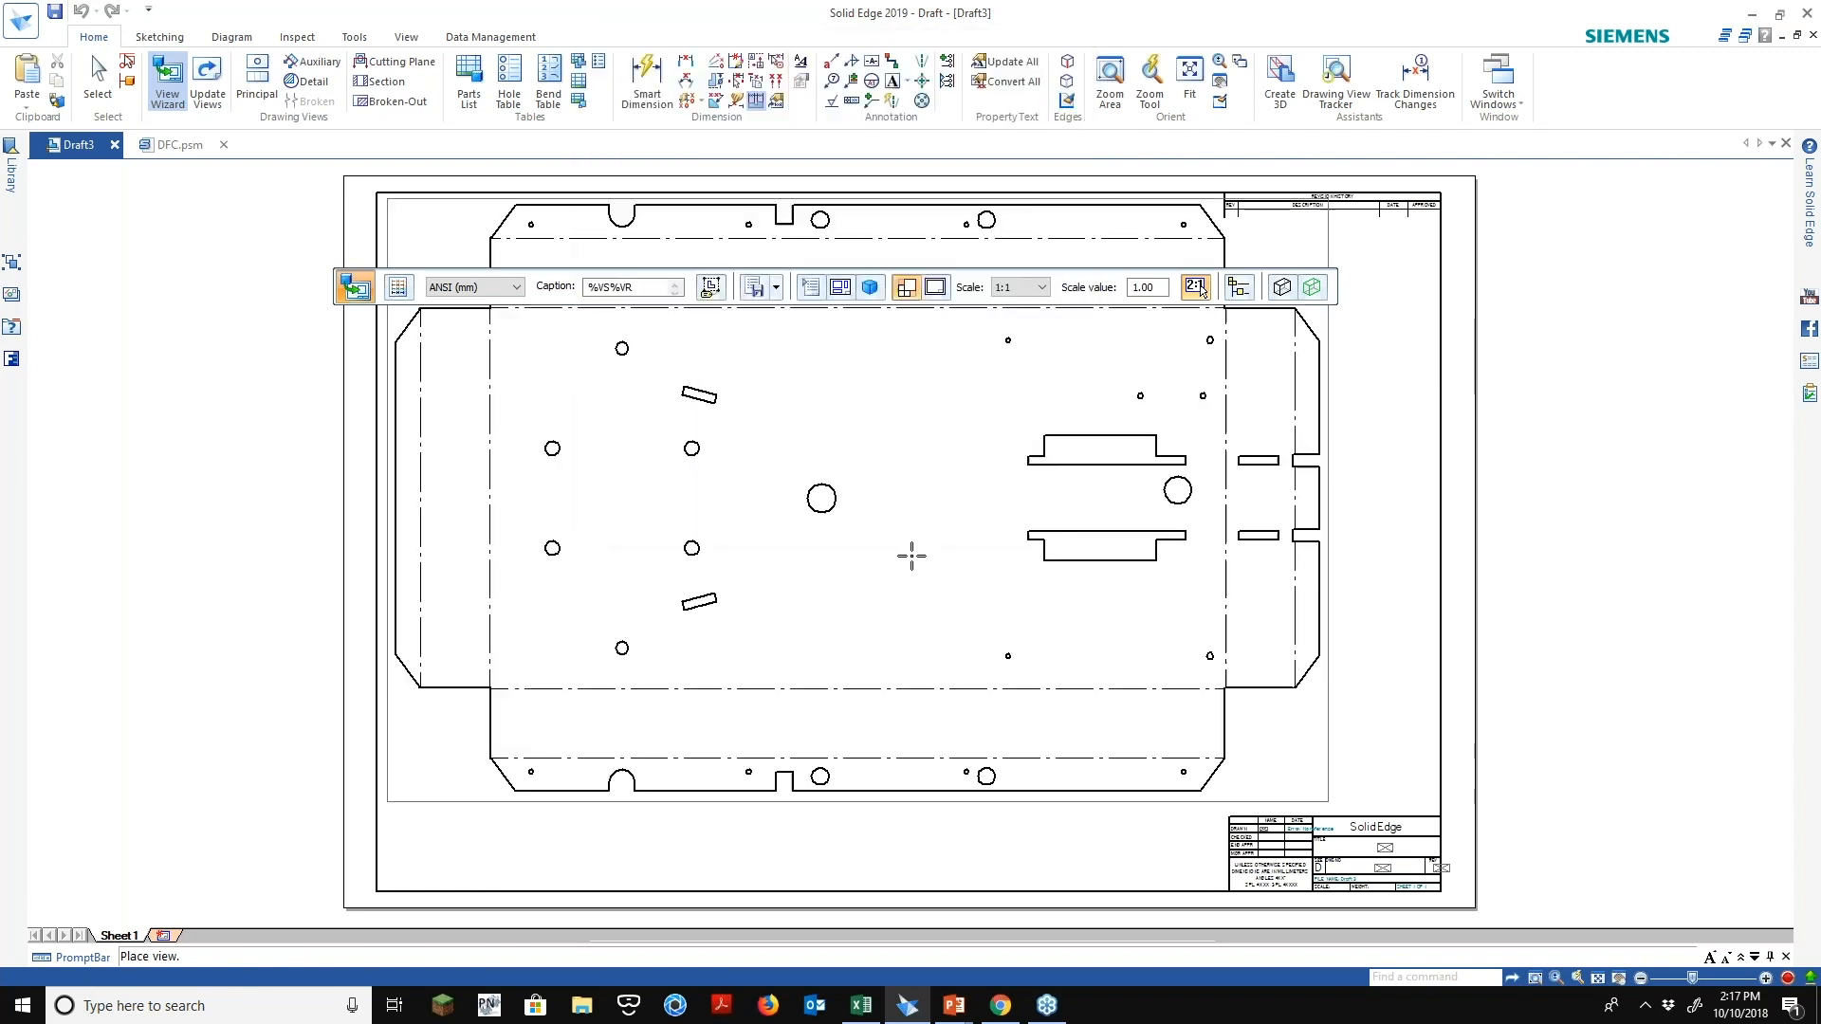
click(840, 601)
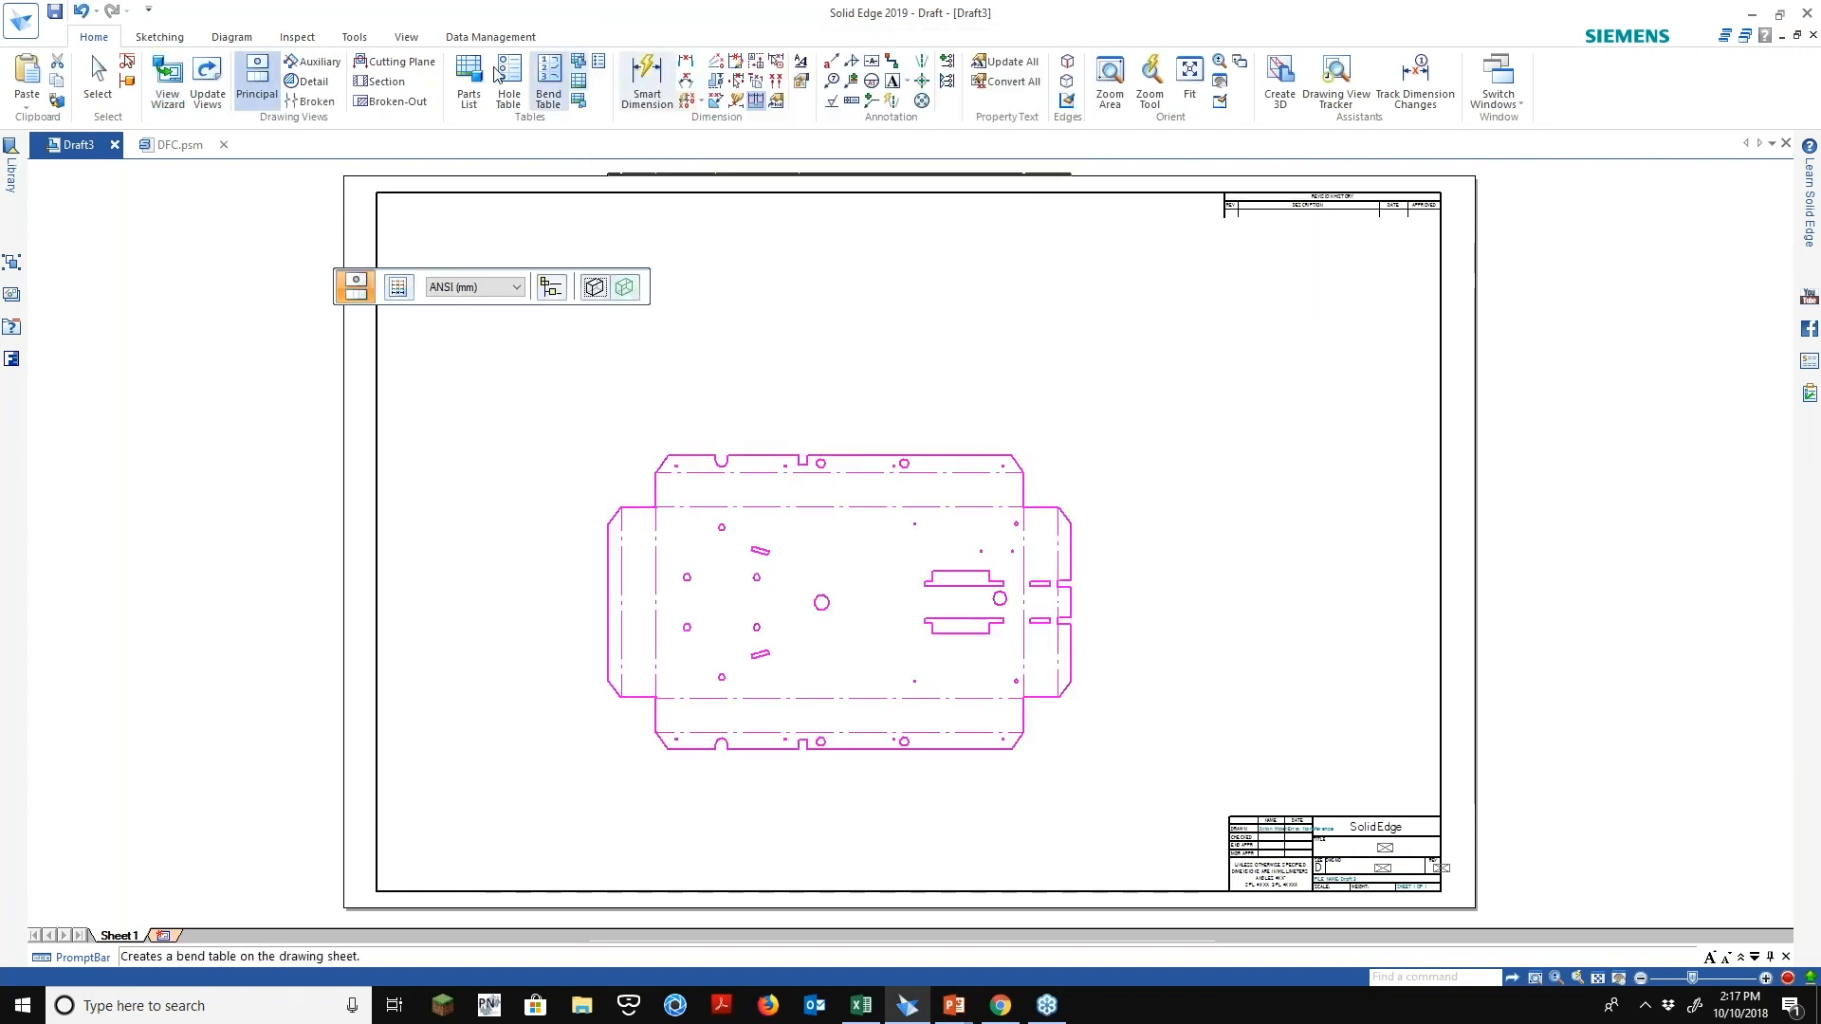
Start a parts list for the flat pattern view and review its column definitions, including Estimated Stamps, in the parts list properties
click(469, 80)
click(793, 465)
scroll(793, 465, up, 1)
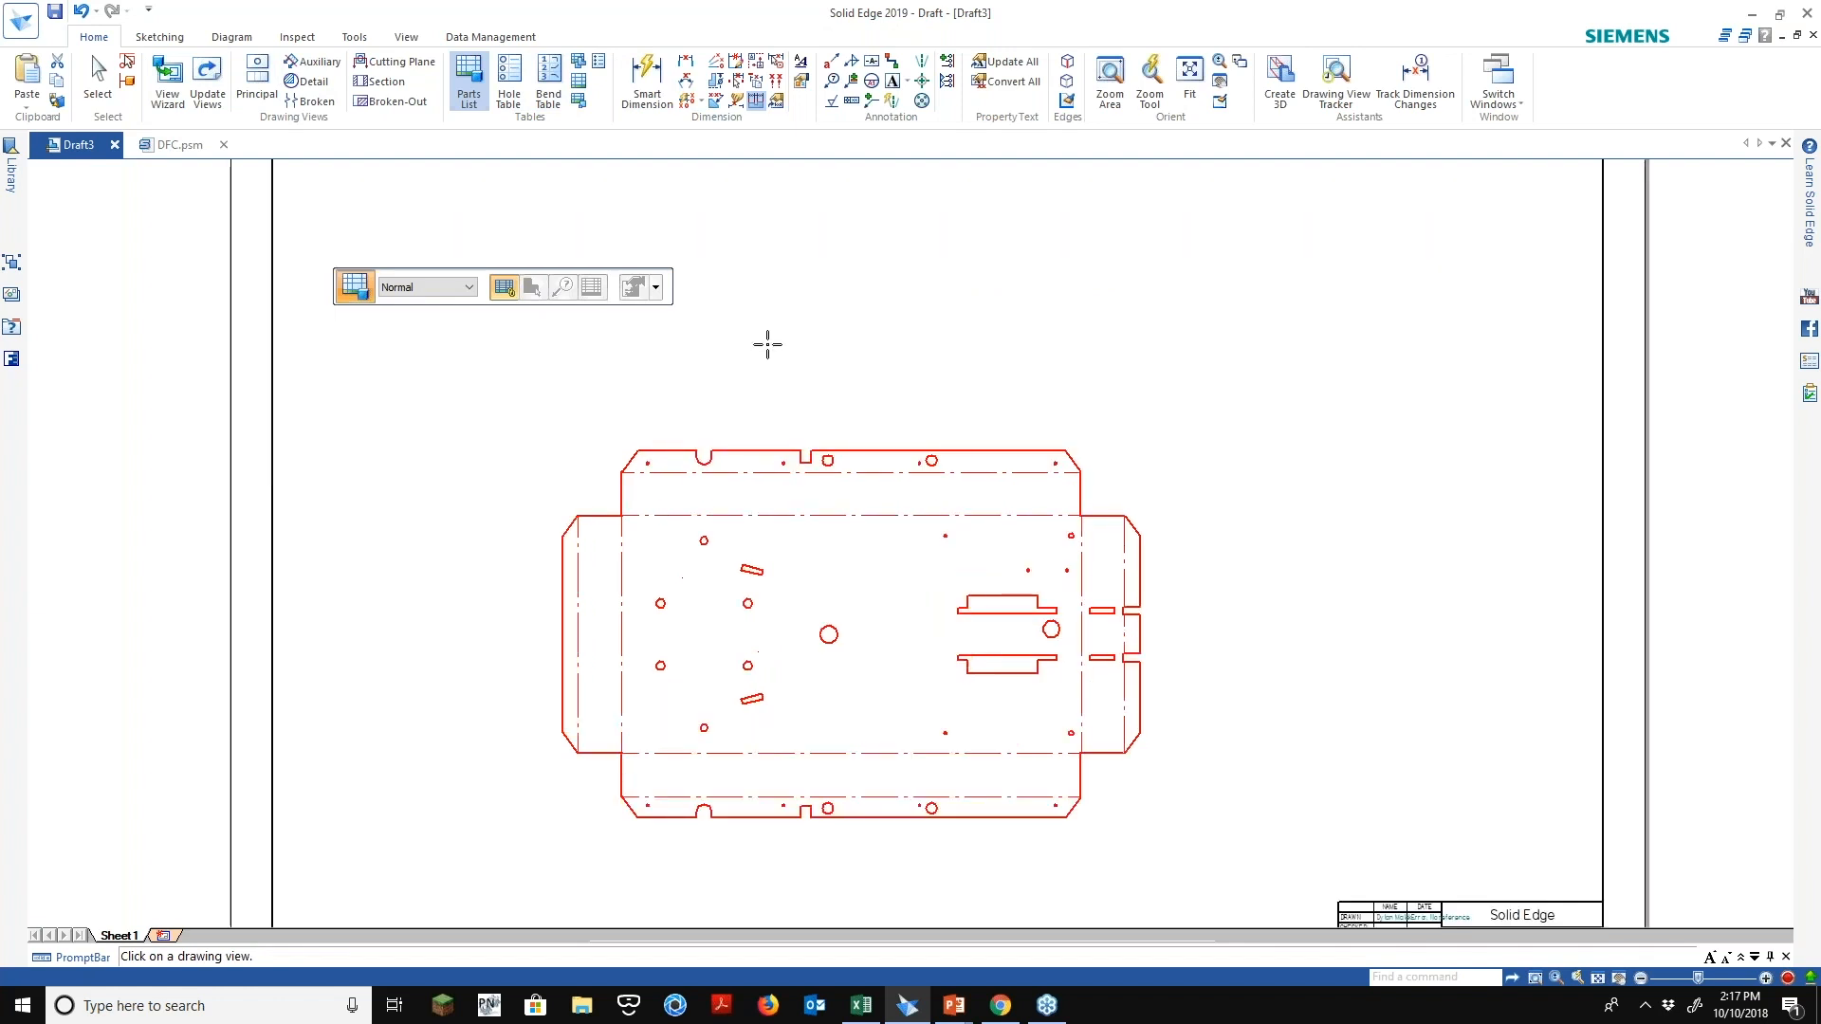
click(633, 288)
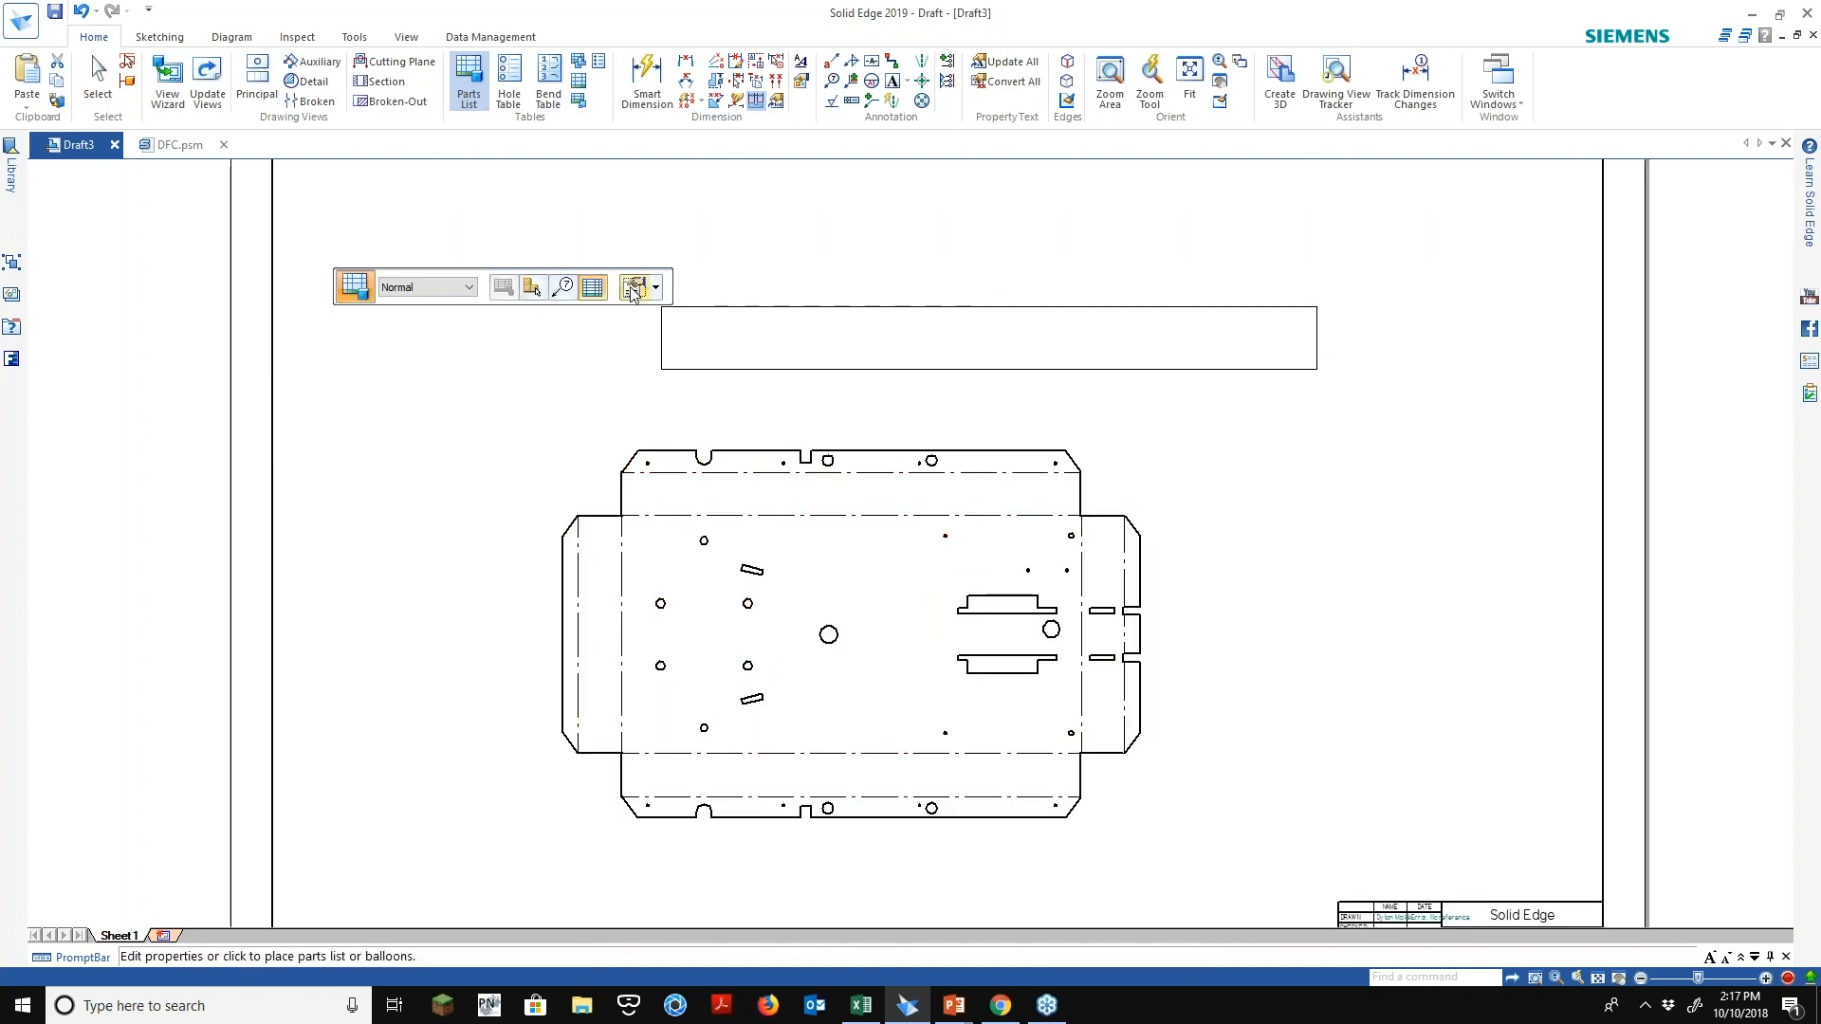
click(506, 300)
click(512, 314)
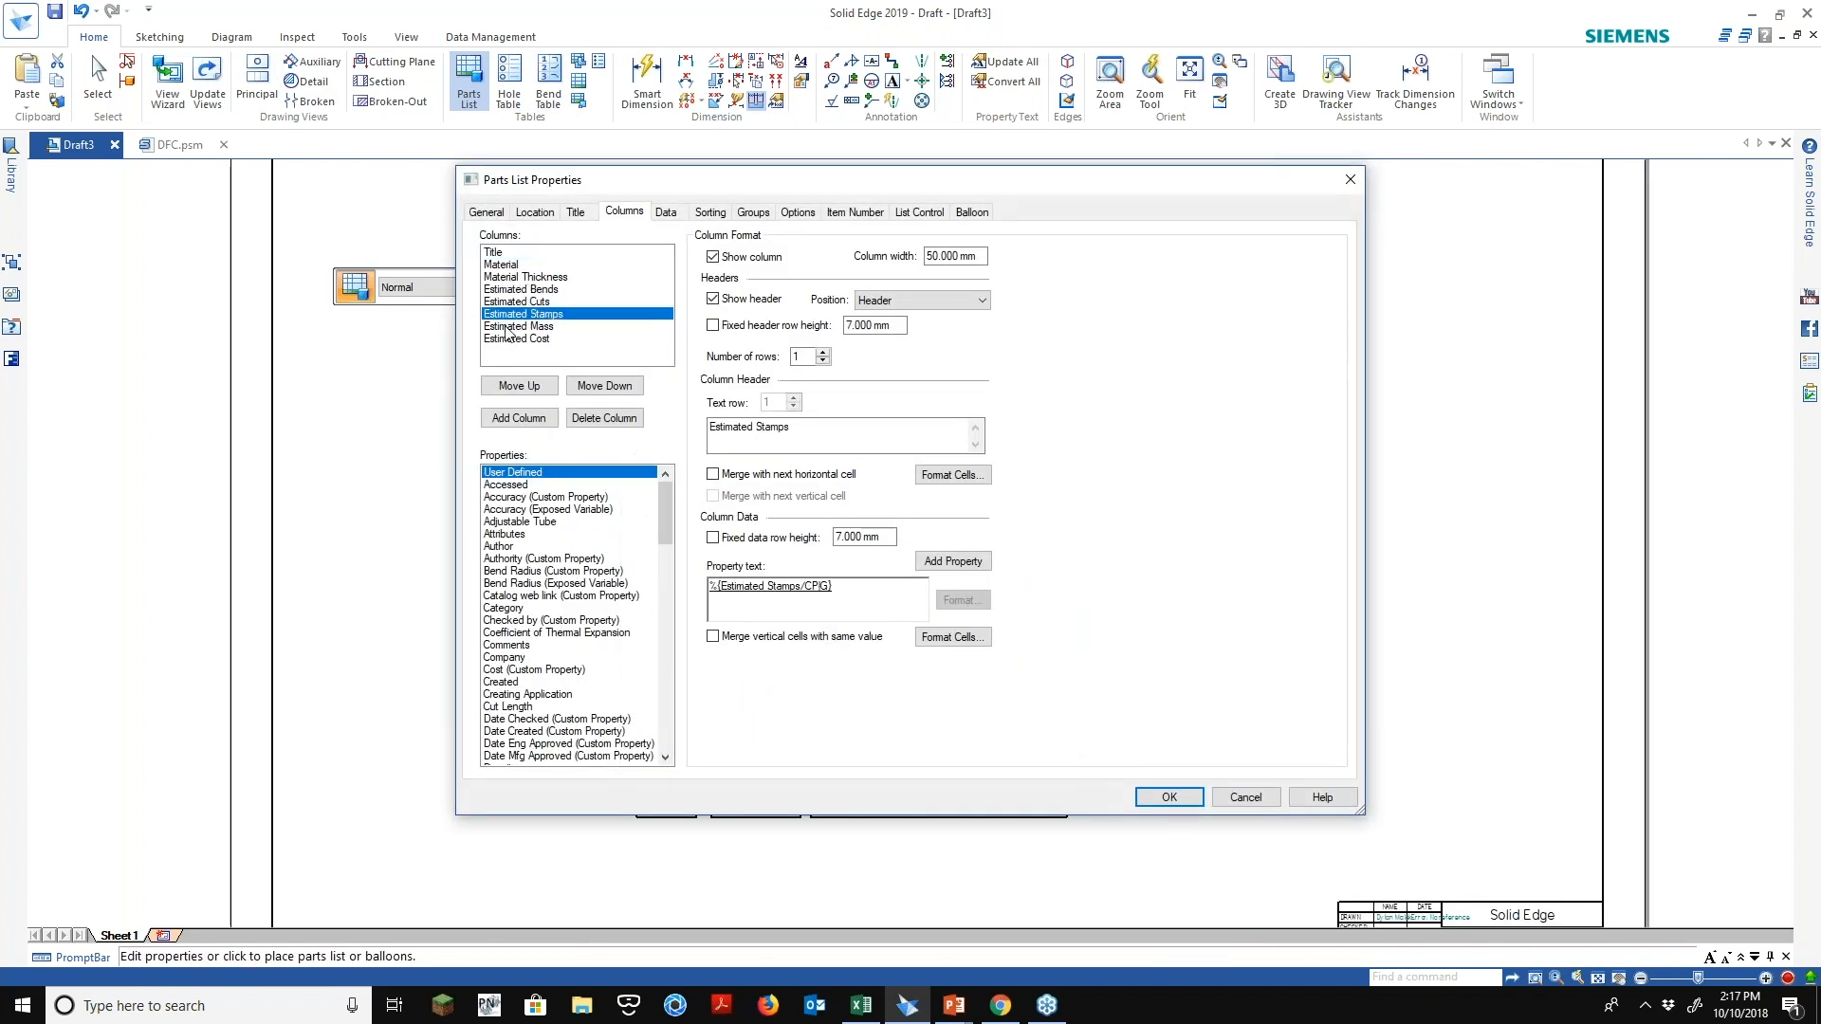
drag(514, 341, 511, 277)
click(484, 214)
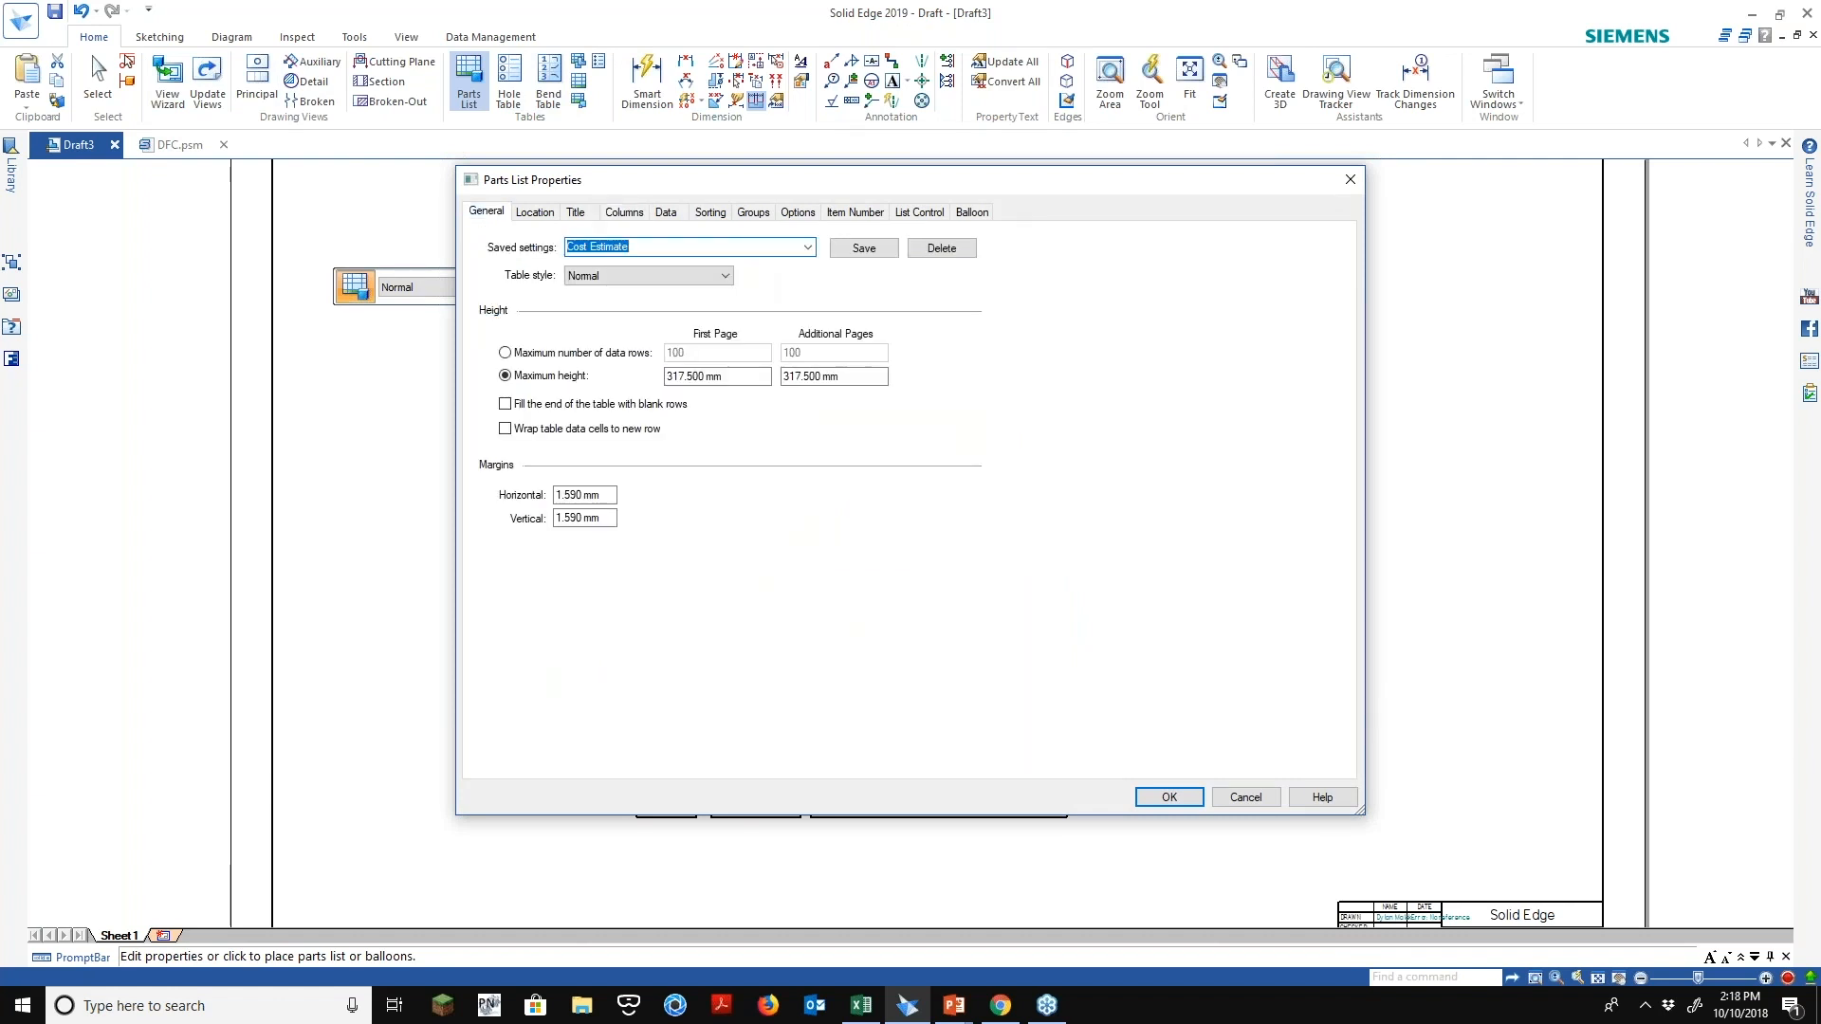
Apply the Cost Estimate saved settings to the parts list and place the table just above the flat pattern view
click(807, 247)
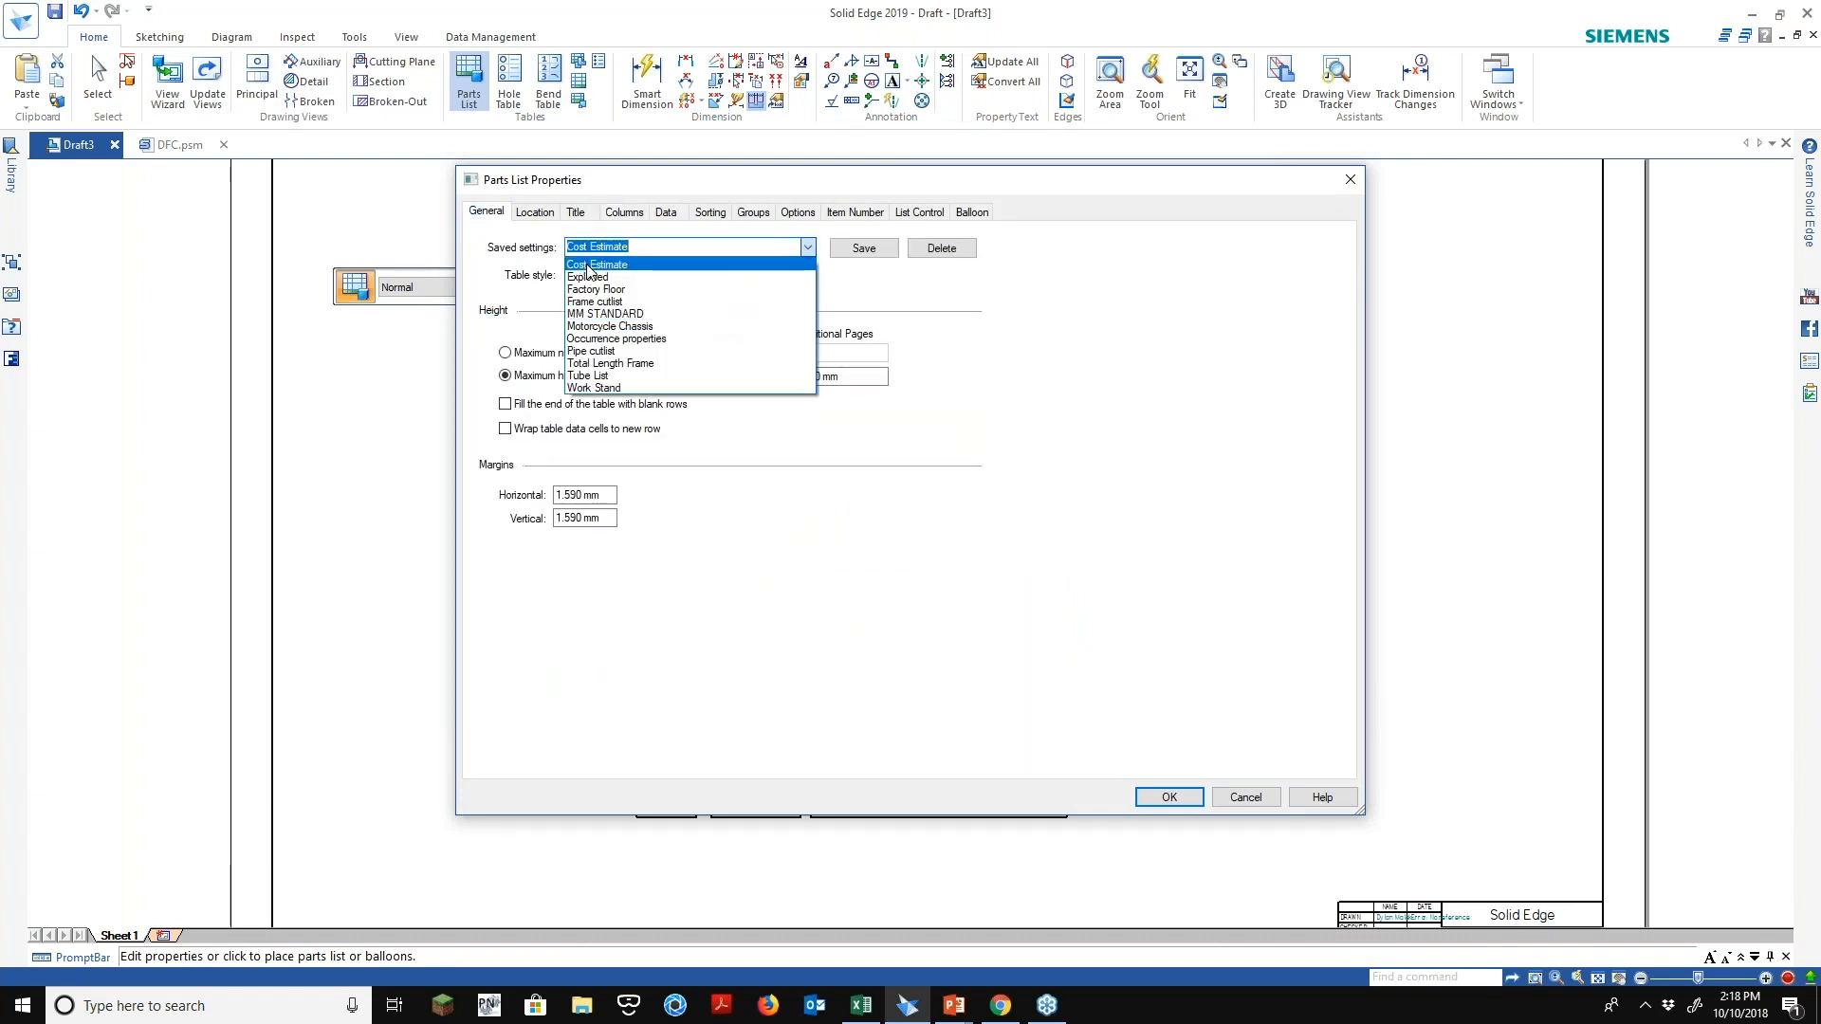
click(592, 265)
key(Return)
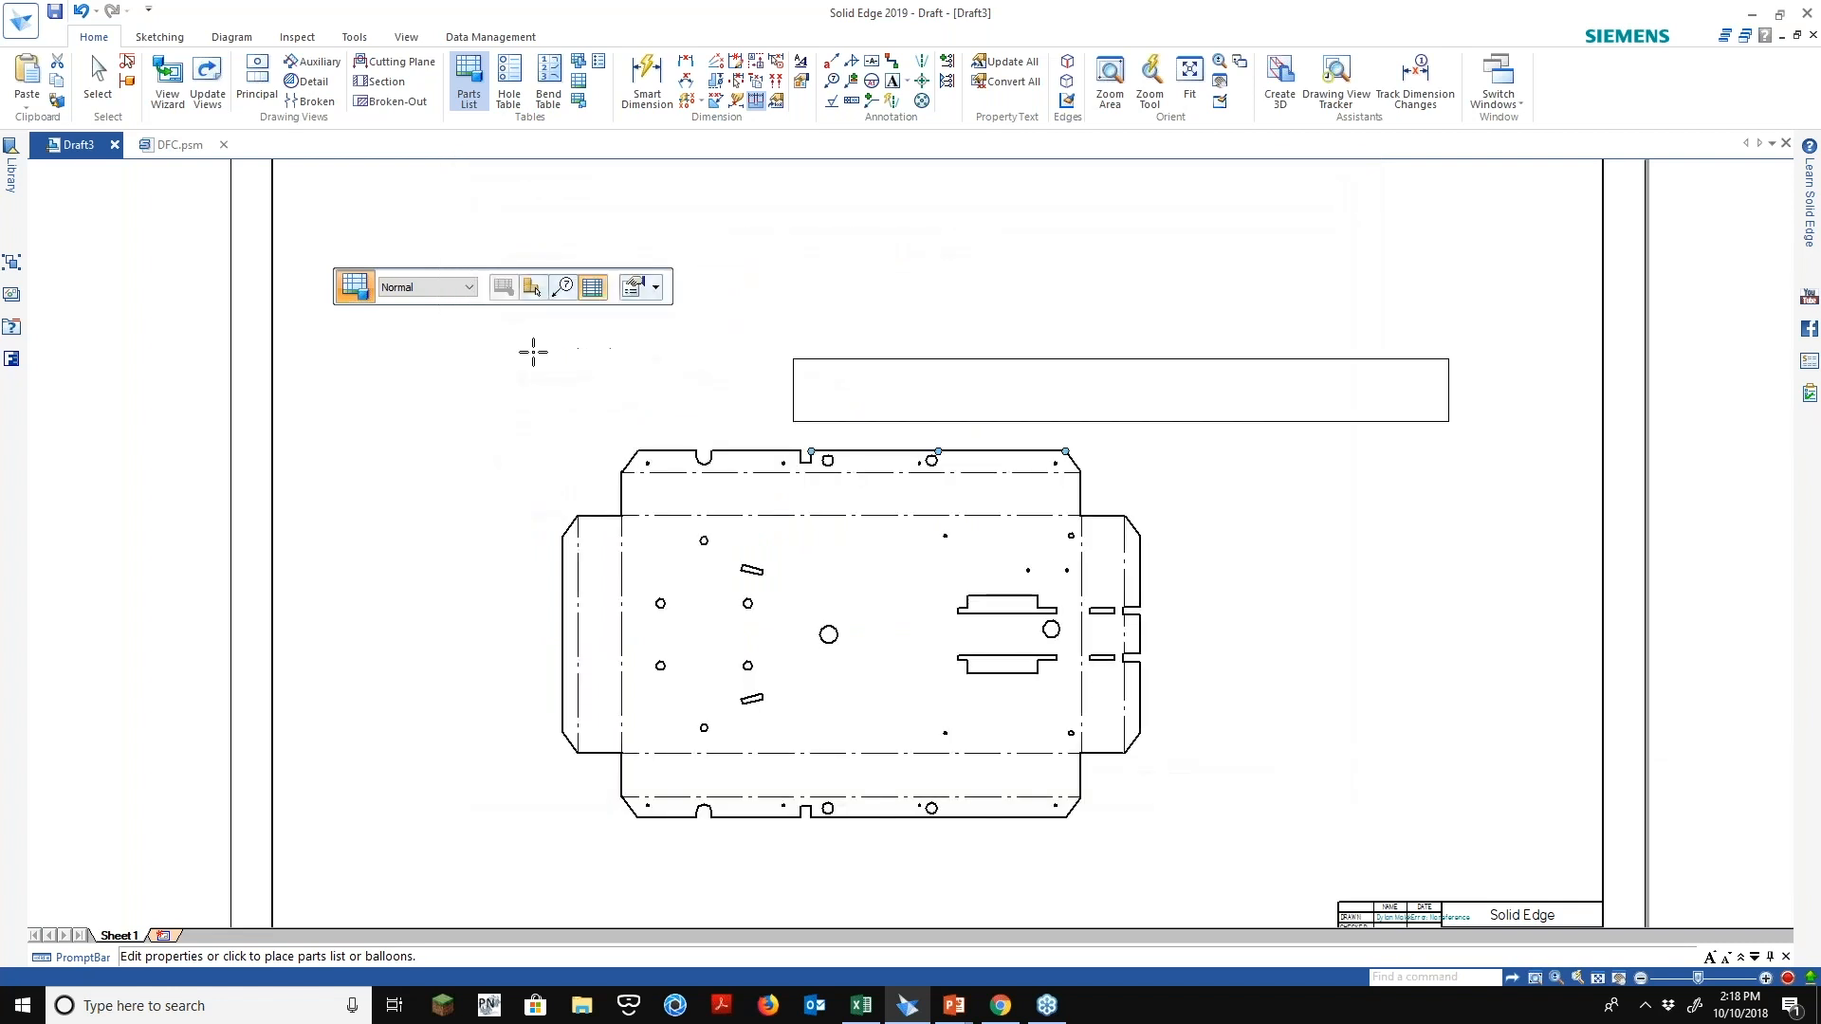
click(529, 351)
scroll(636, 432, up, 2)
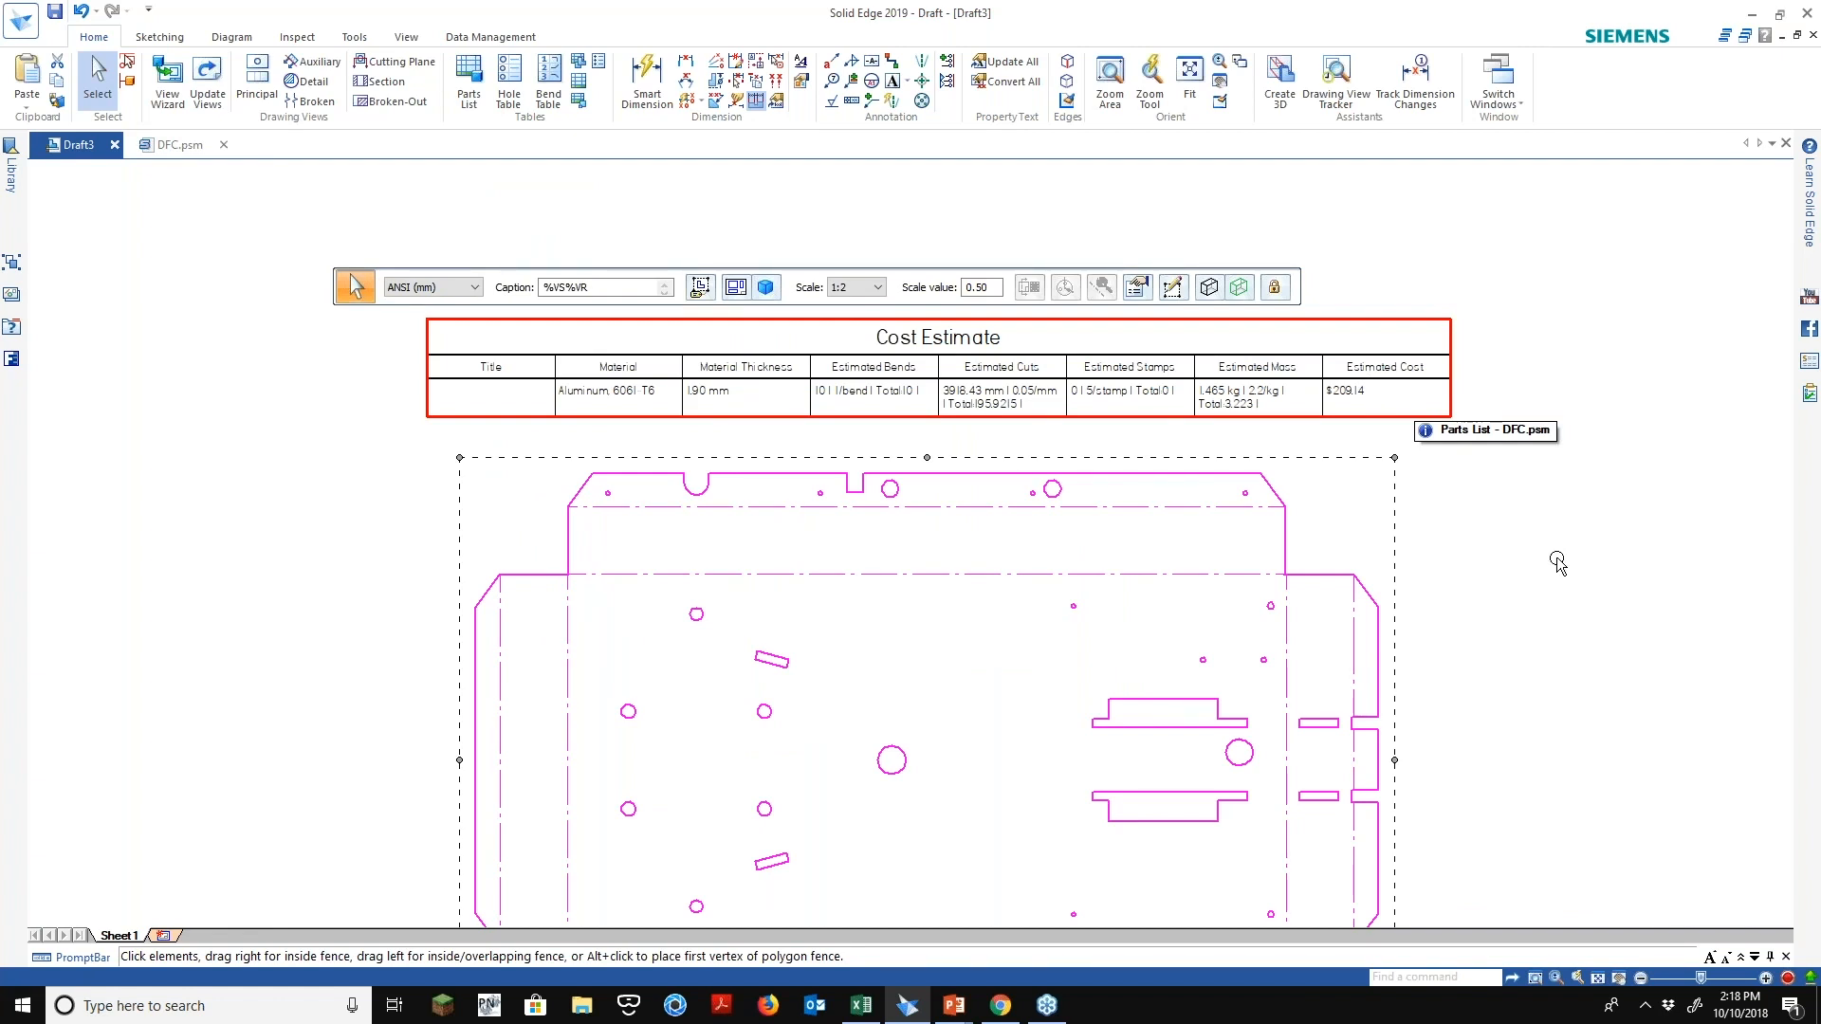
scroll(1499, 532, down, 2)
click(1502, 531)
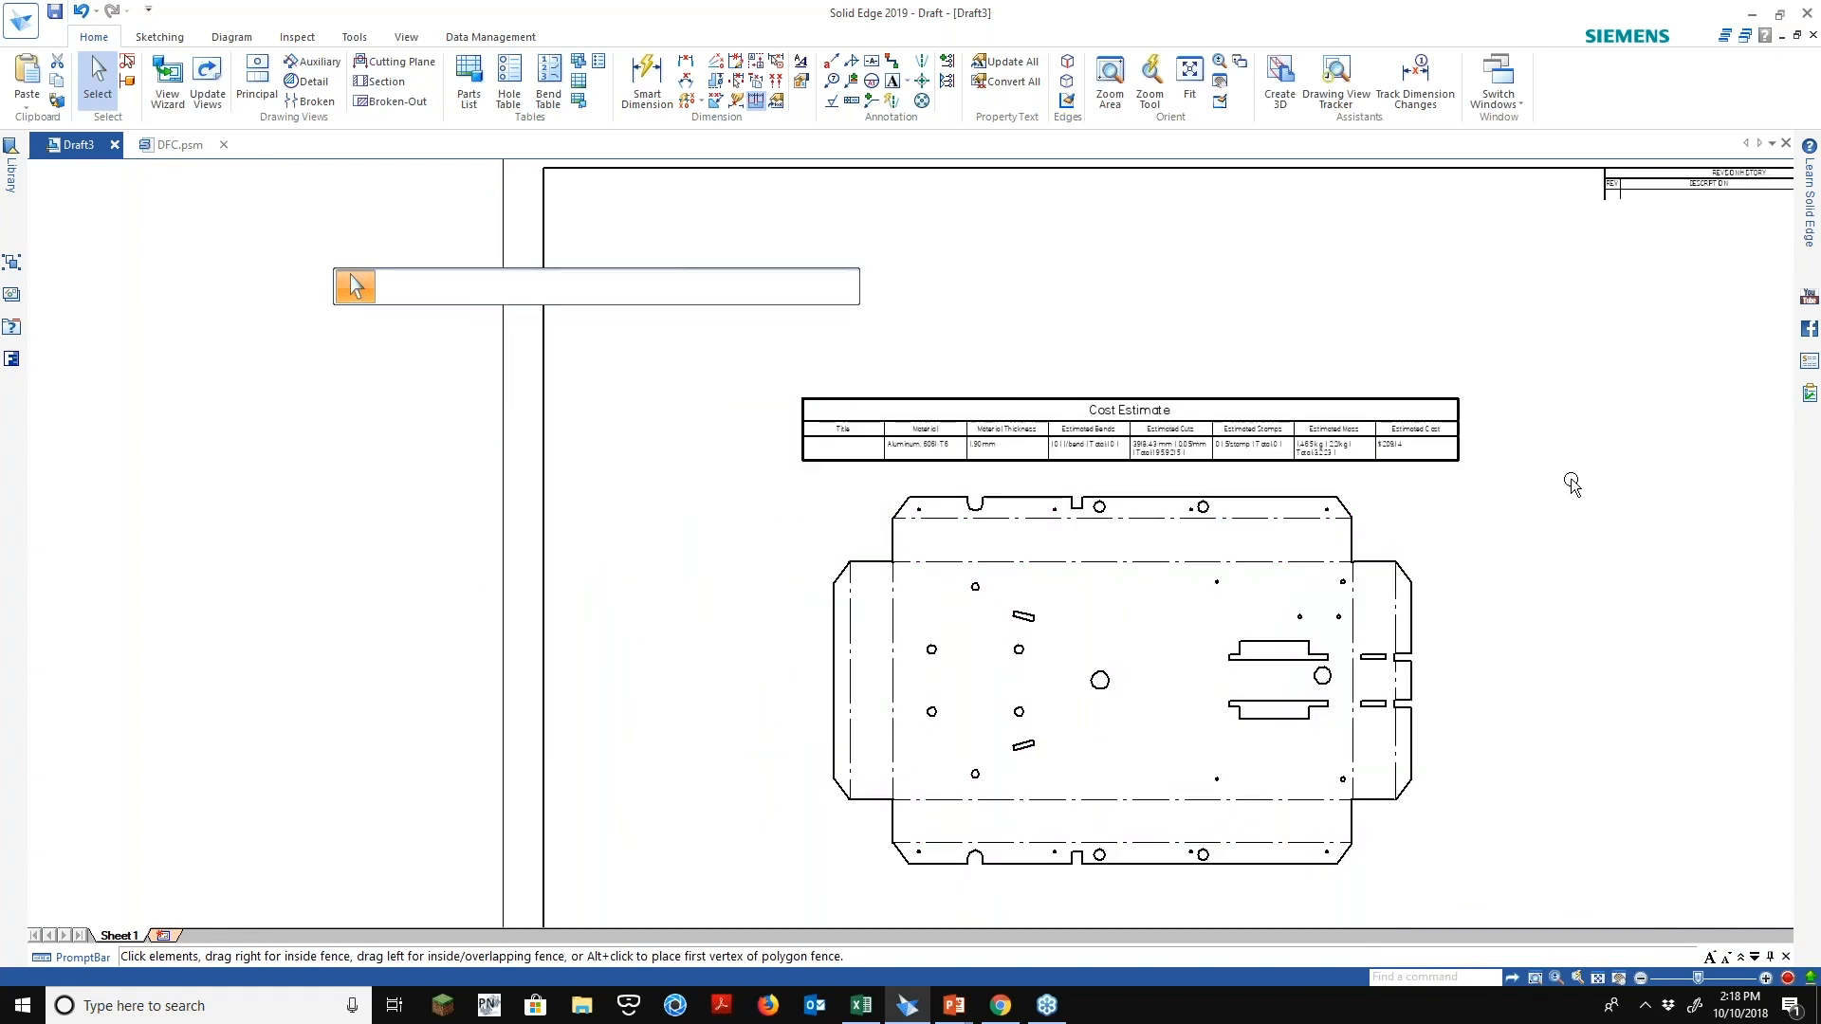
middle_drag(1502, 503, 1194, 443)
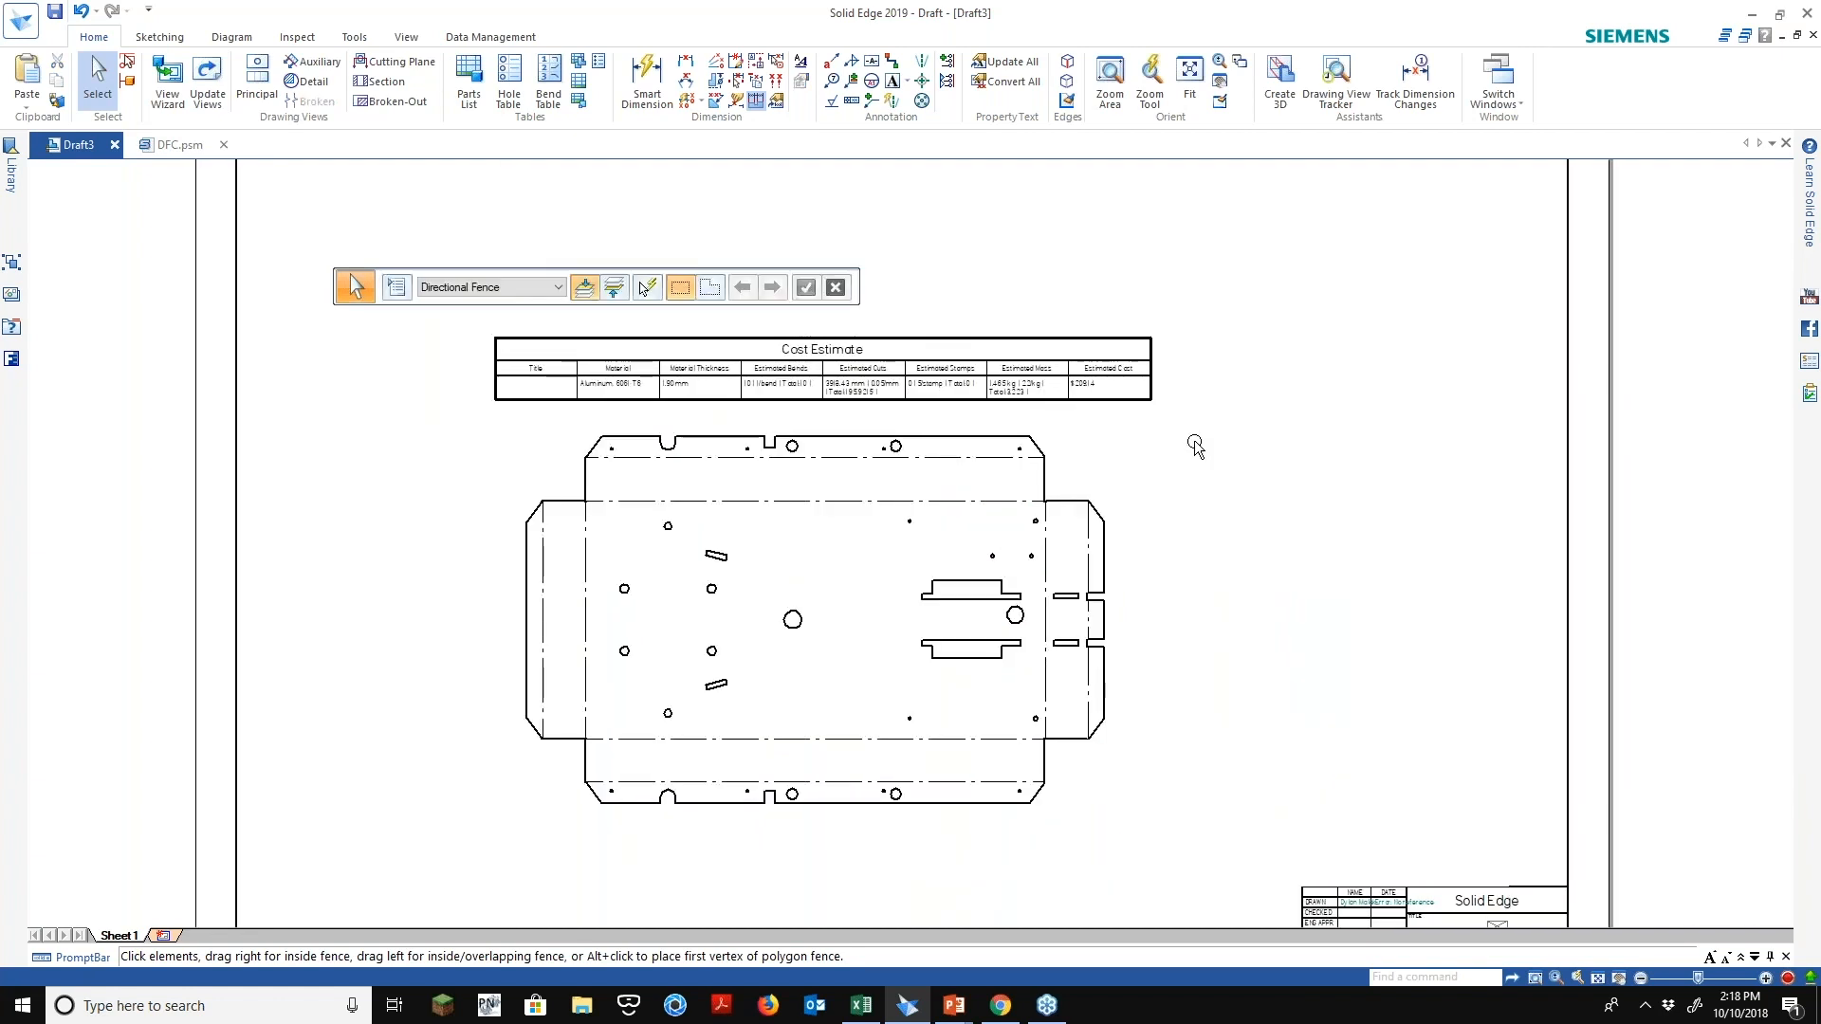